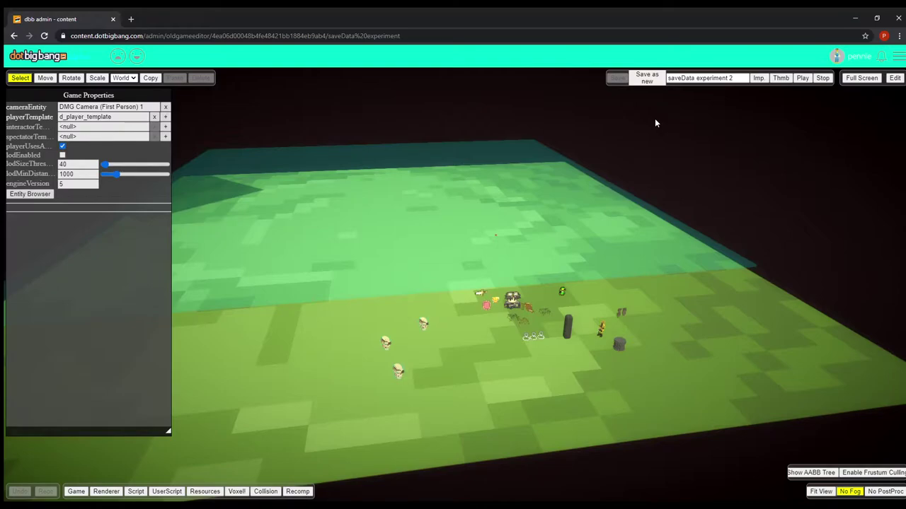
Step: Run the game and walk through the cave to the barrel to pick up the sword
{"action": "left_click_drag", "start_coordinate": [739, 168], "coordinate": [720, 155]}
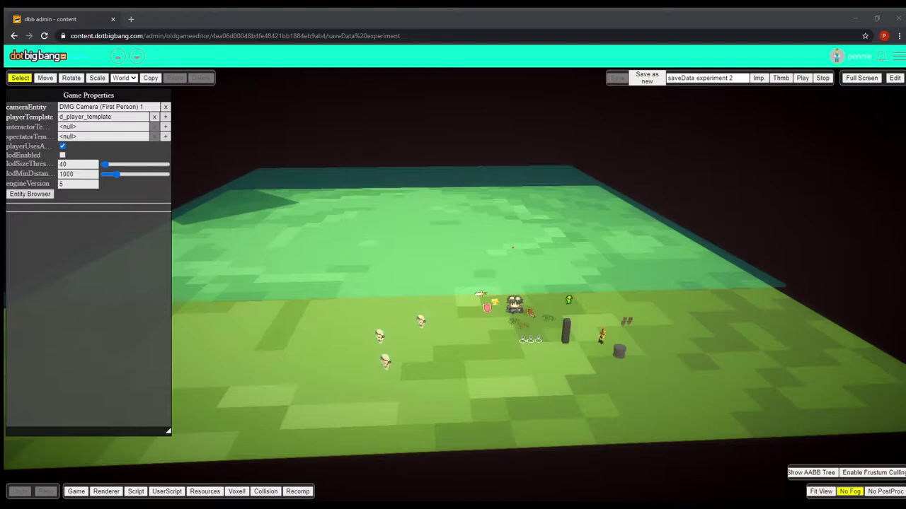
{"action": "left_click", "coordinate": [895, 78]}
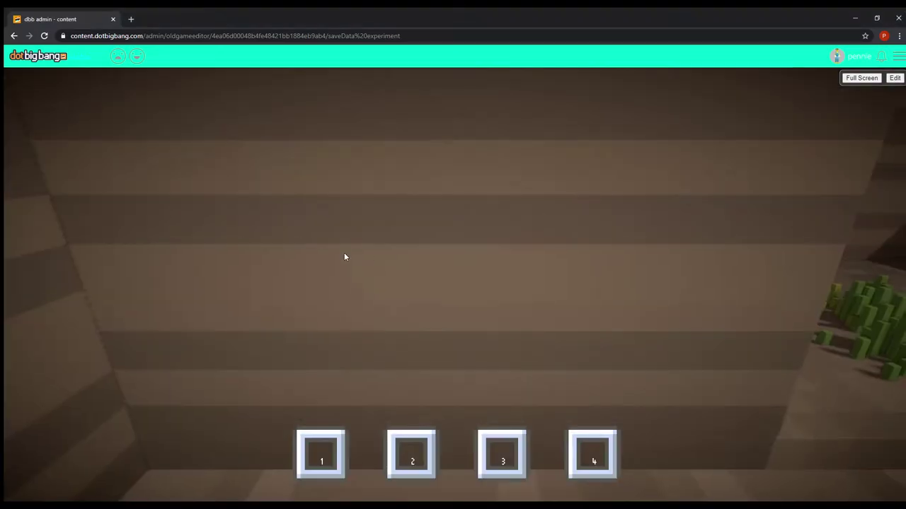
{"action": "left_click", "coordinate": [344, 256]}
{"action": "key", "text": "w"}
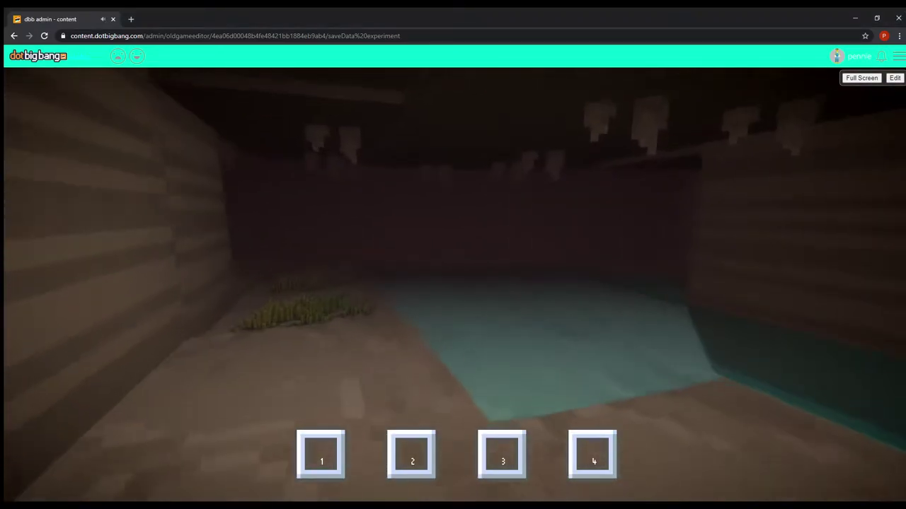
{"action": "key", "text": "w"}
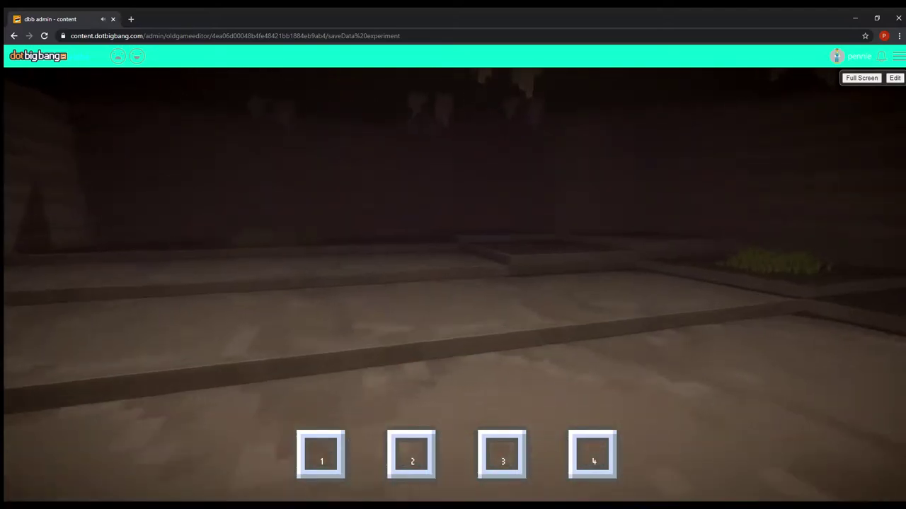
{"action": "key", "text": "w"}
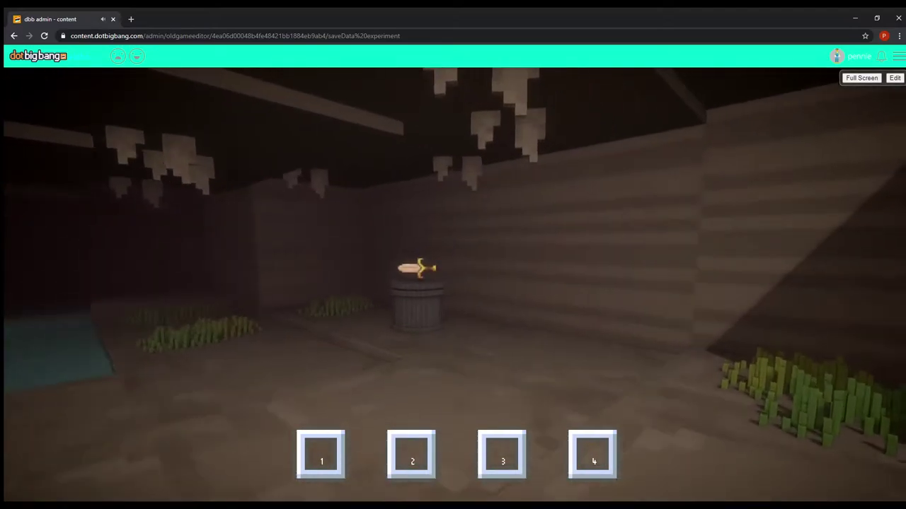
{"action": "key", "text": "w"}
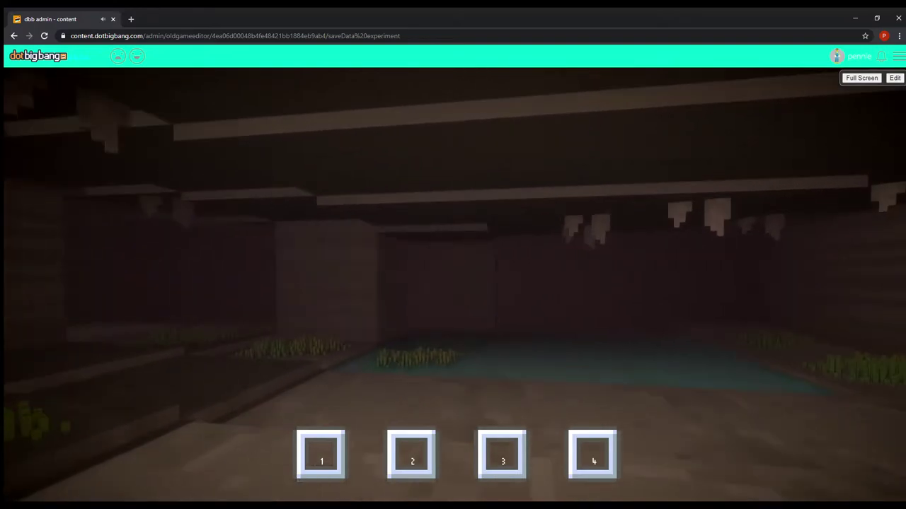
{"action": "key", "text": "w"}
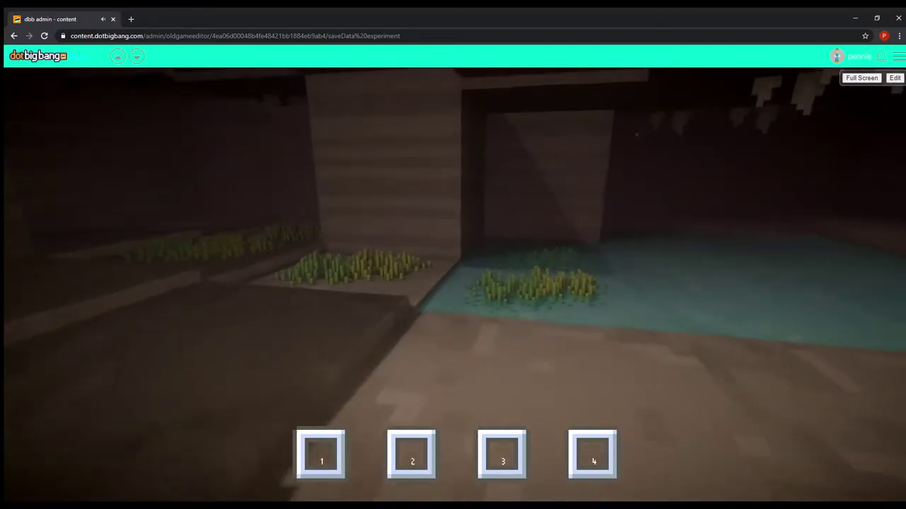
{"action": "key", "text": "w"}
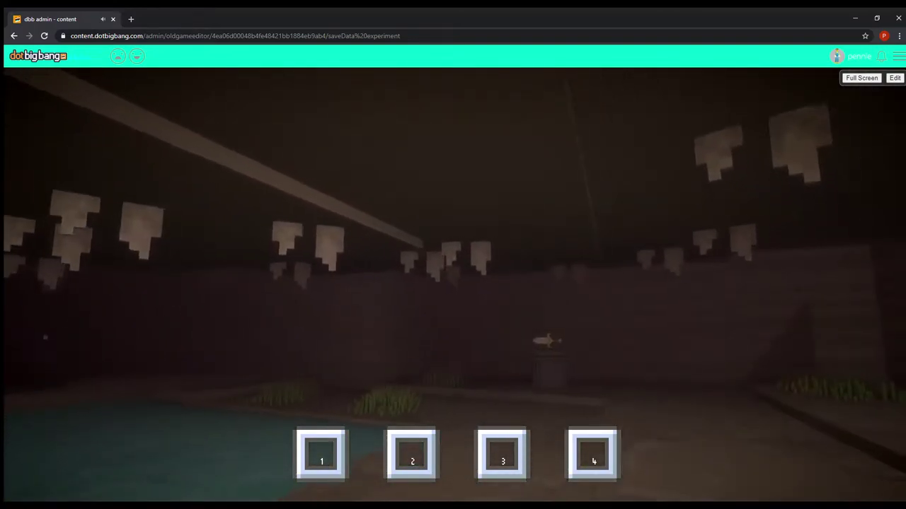
{"action": "key", "text": "w"}
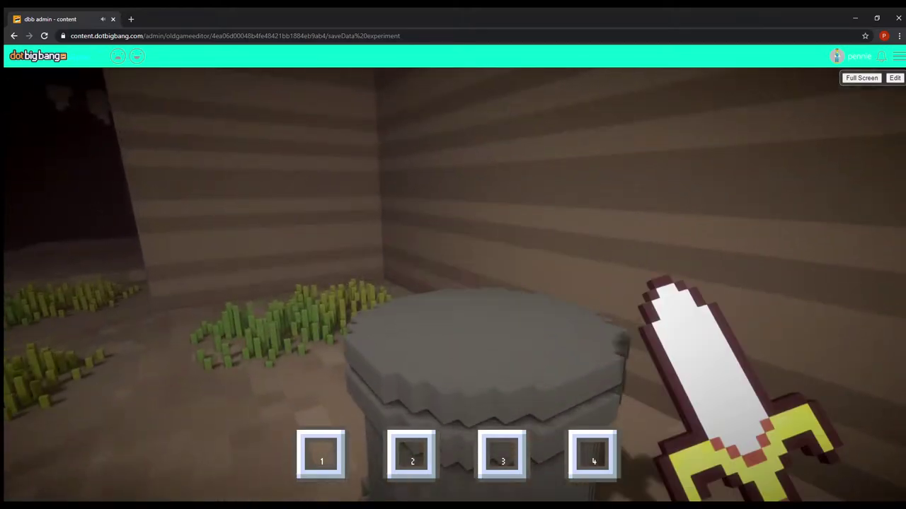
Step: Carry the sword past the pool and around the cave, and return to edit mode
{"action": "key", "text": "s"}
{"action": "key", "text": "w"}
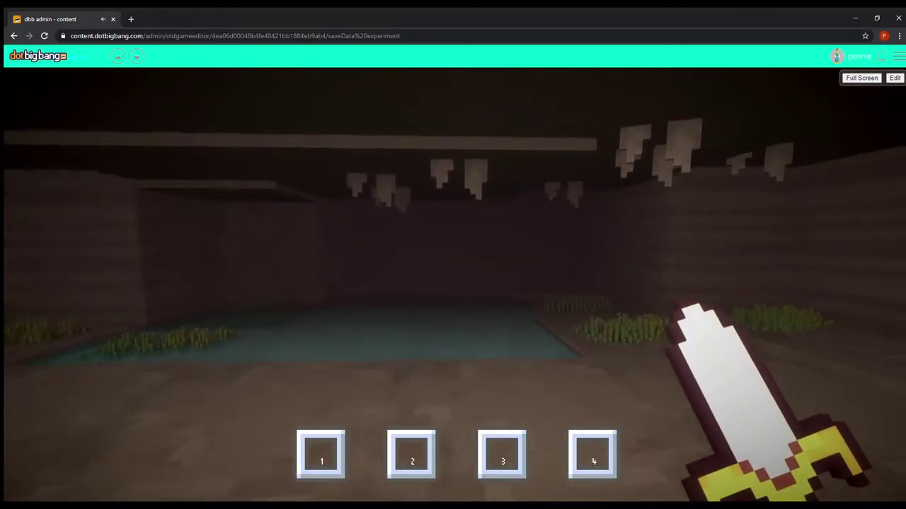
{"action": "key", "text": "w"}
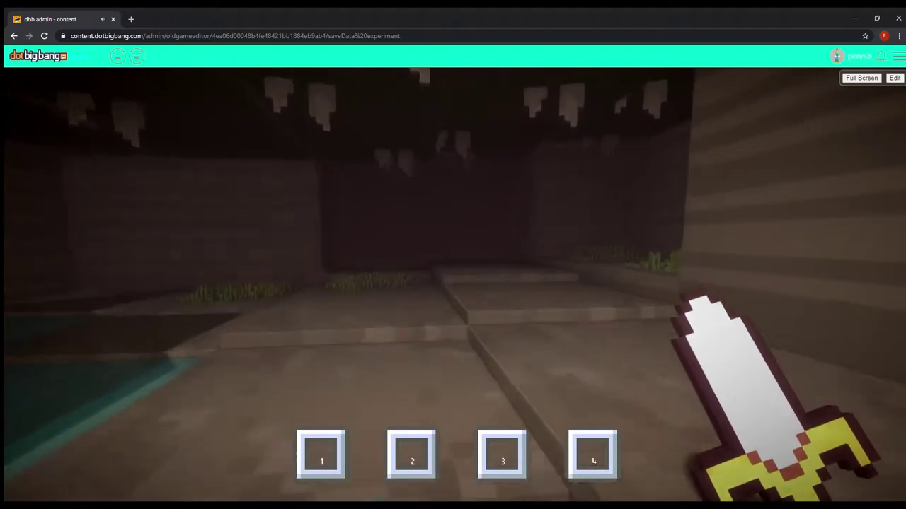
{"action": "key", "text": "w"}
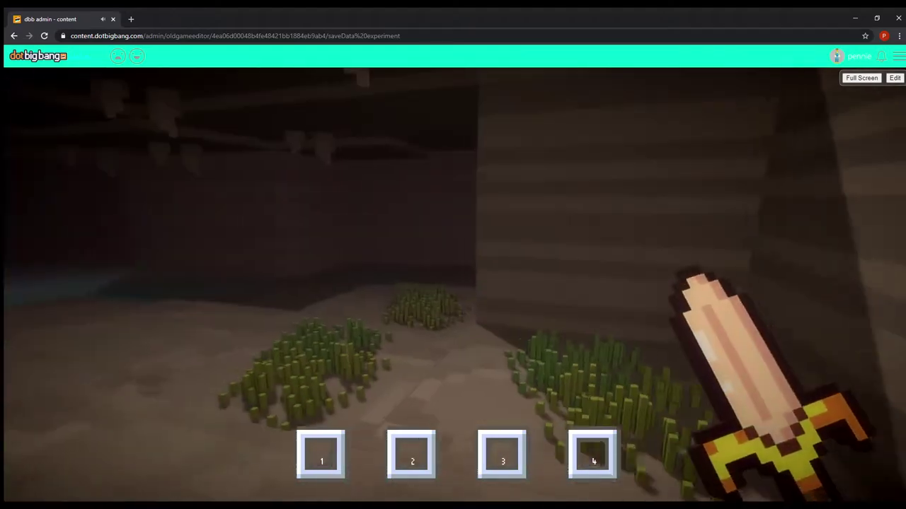
{"action": "key", "text": "w"}
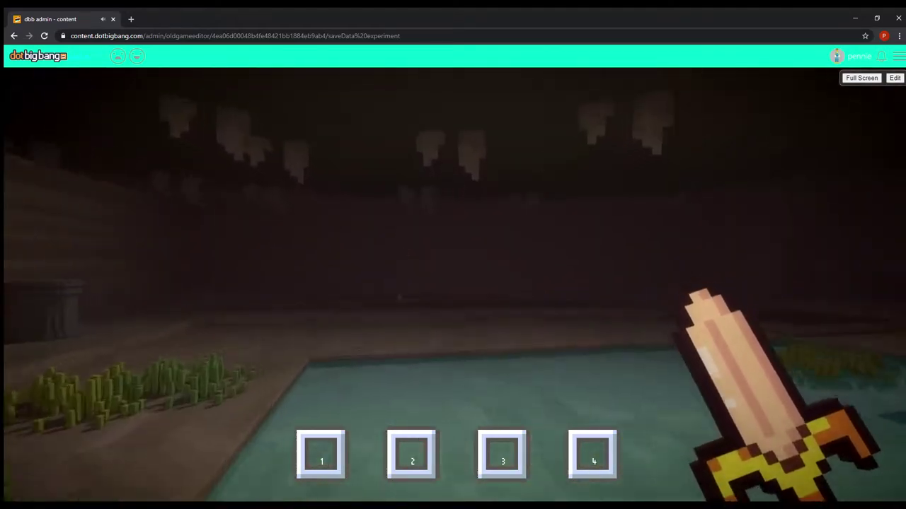
{"action": "key", "text": "Escape"}
{"action": "left_click", "coordinate": [894, 77]}
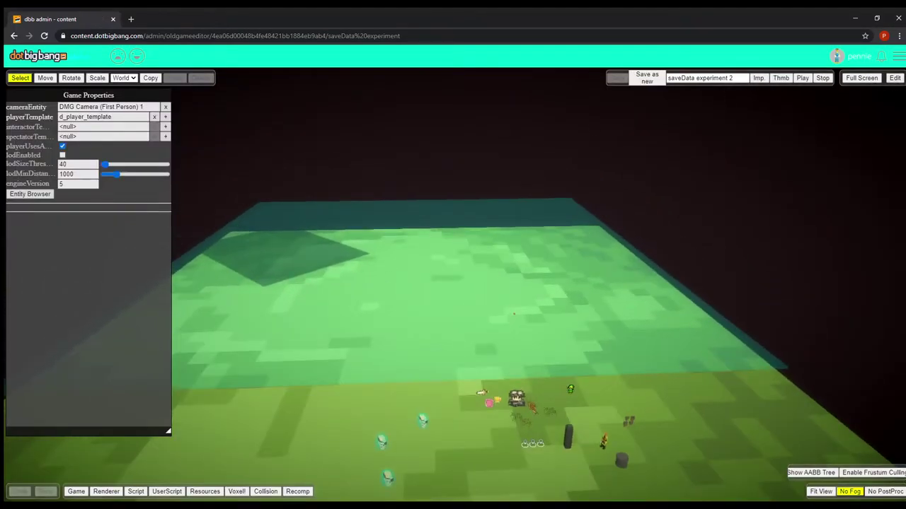
Step: Run the game again and explore the cave, checking the sword's barrel, the pool and the grassy ledges
{"action": "left_click", "coordinate": [895, 78]}
{"action": "key", "text": "w"}
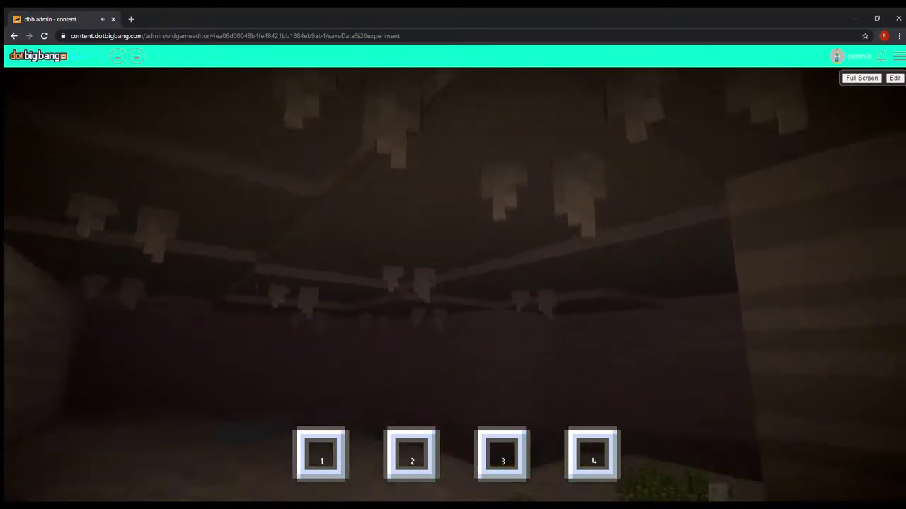
{"action": "key", "text": "w"}
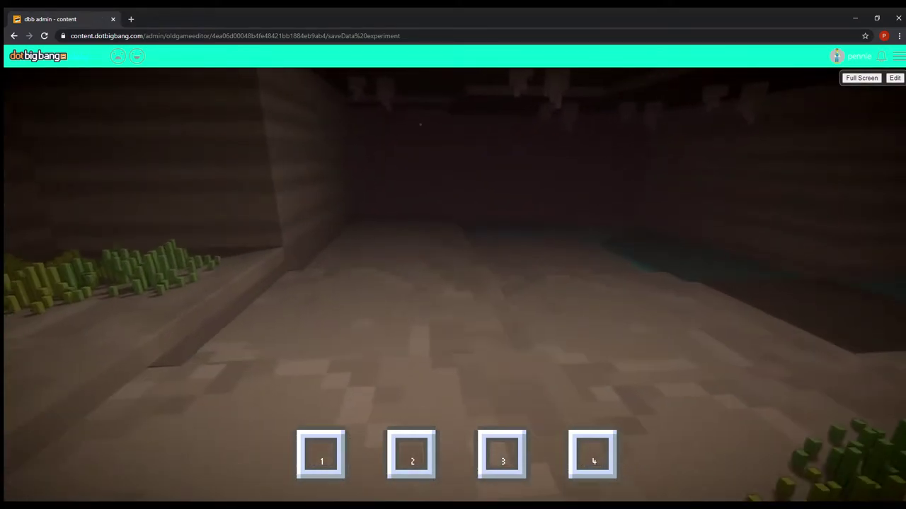
{"action": "key", "text": "w"}
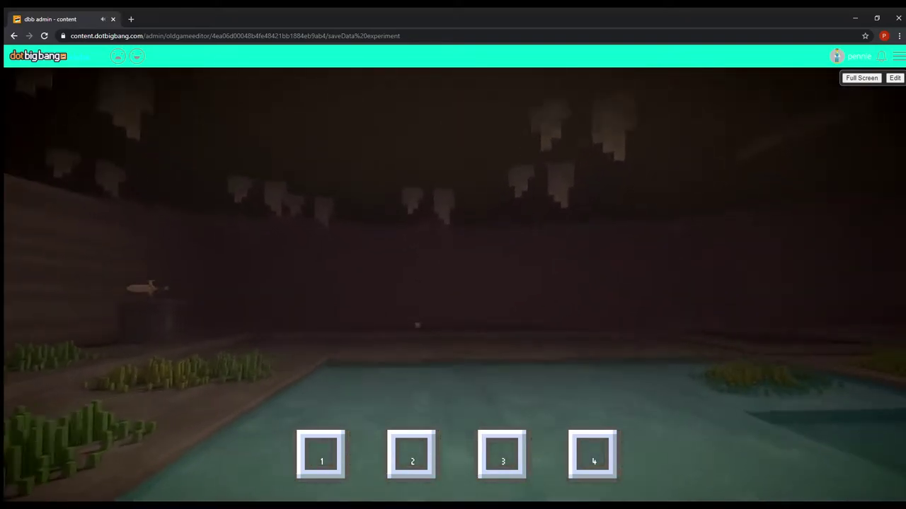
{"action": "key", "text": "w"}
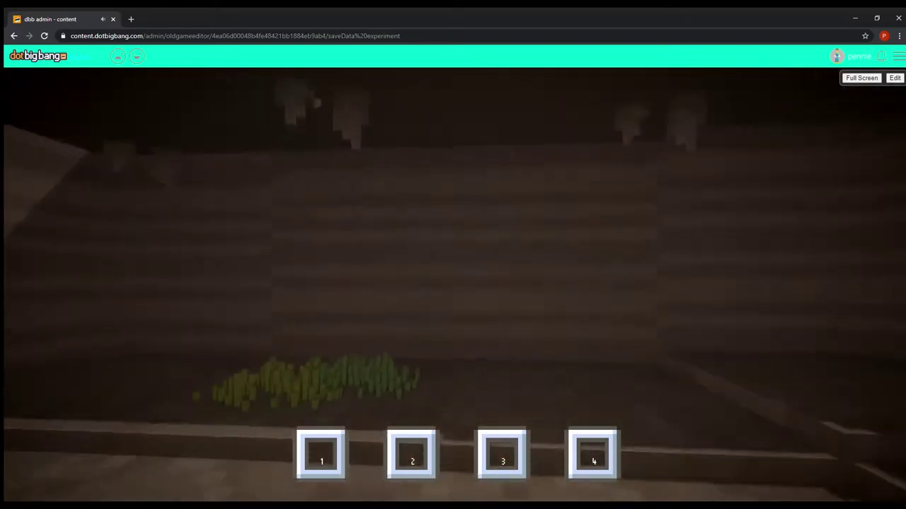
{"action": "key", "text": "w"}
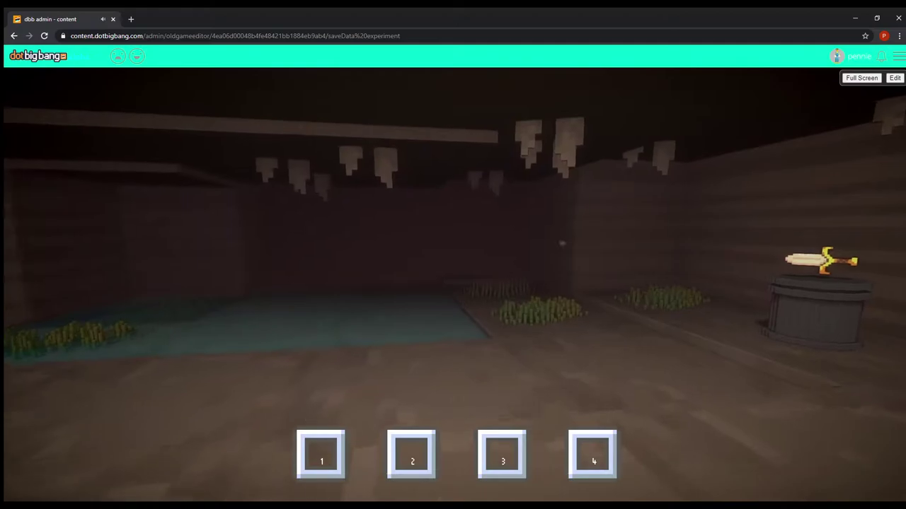
{"action": "key", "text": "w"}
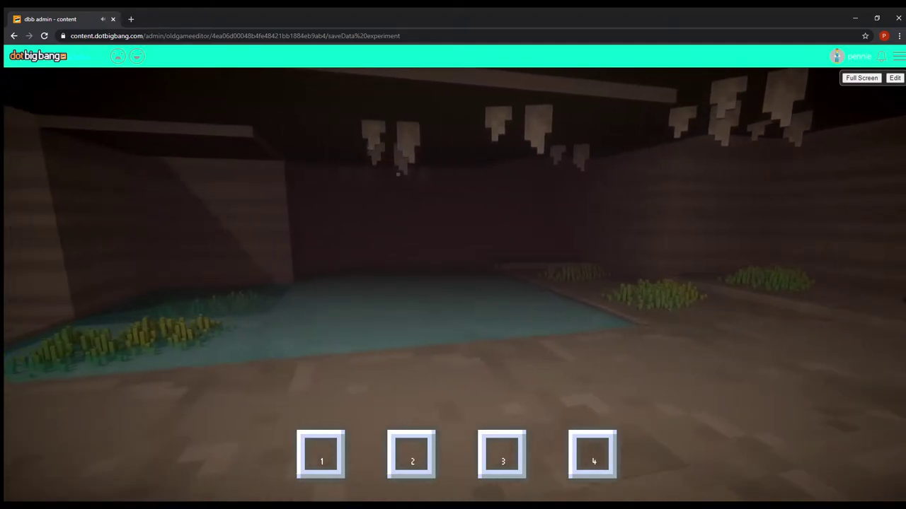
{"action": "key", "text": "s"}
{"action": "key", "text": "w"}
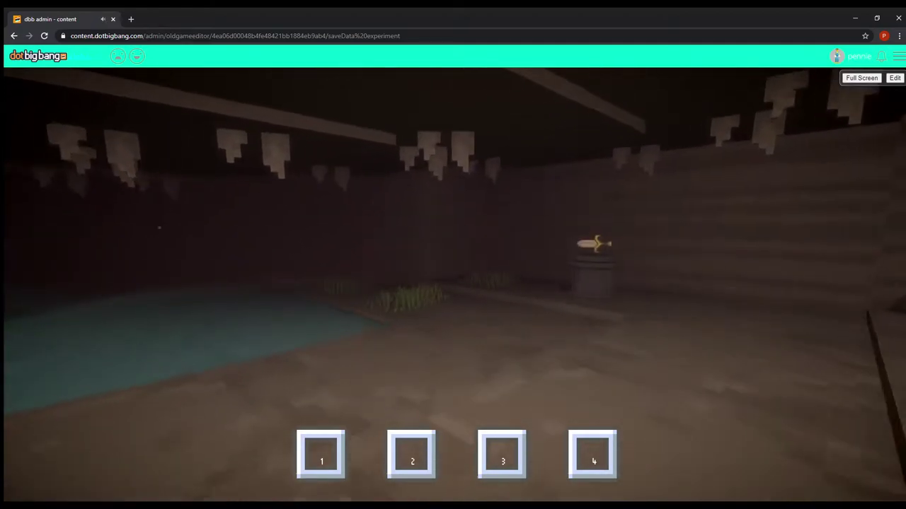
{"action": "key", "text": "w"}
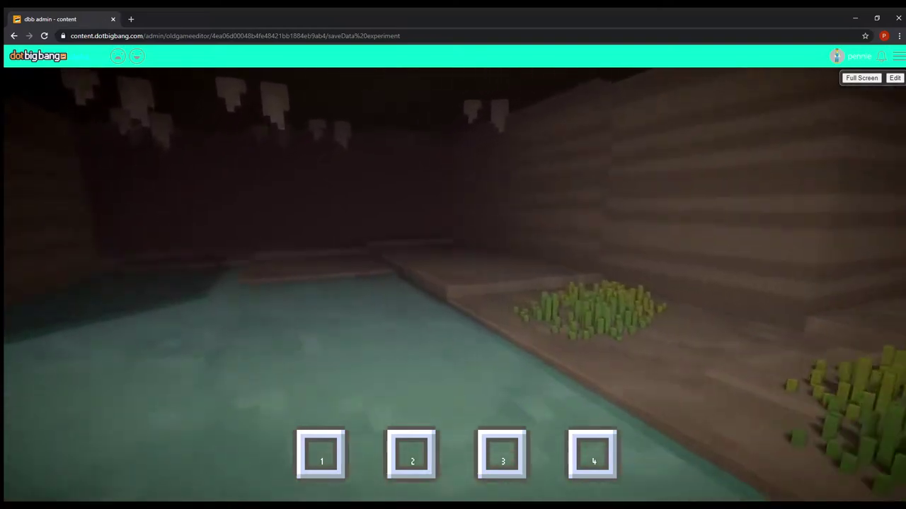
{"action": "key", "text": "w"}
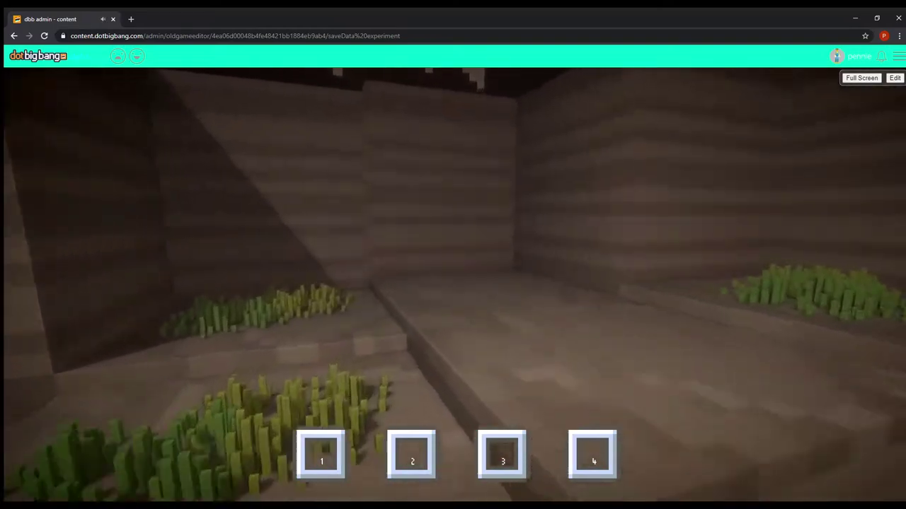
{"action": "key", "text": "w"}
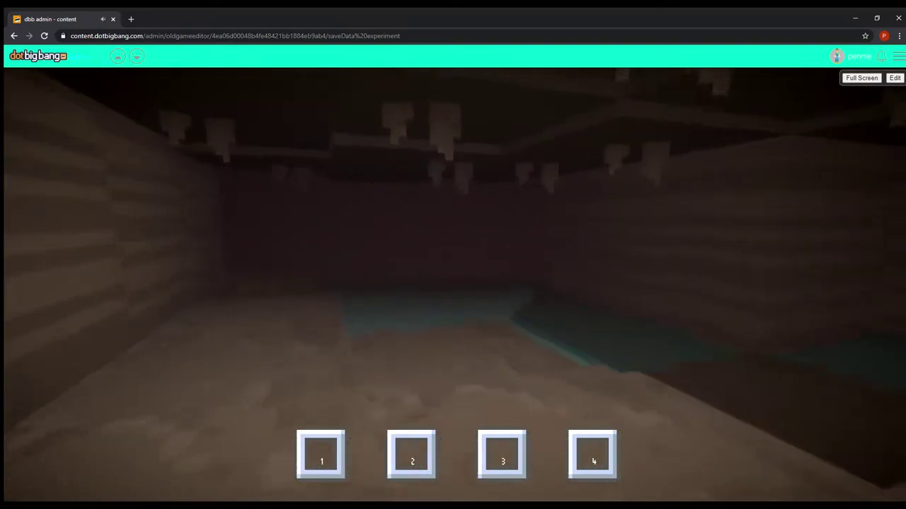
{"action": "key", "text": "w"}
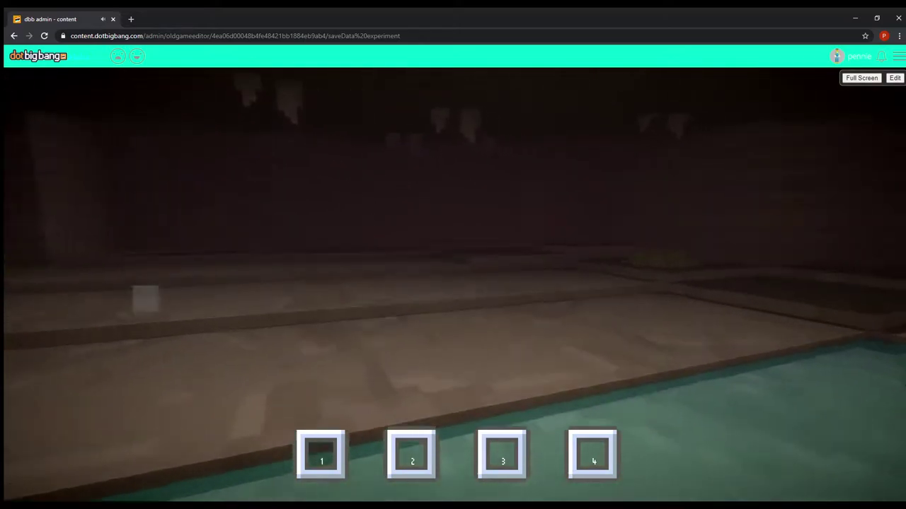
{"action": "key", "text": "w"}
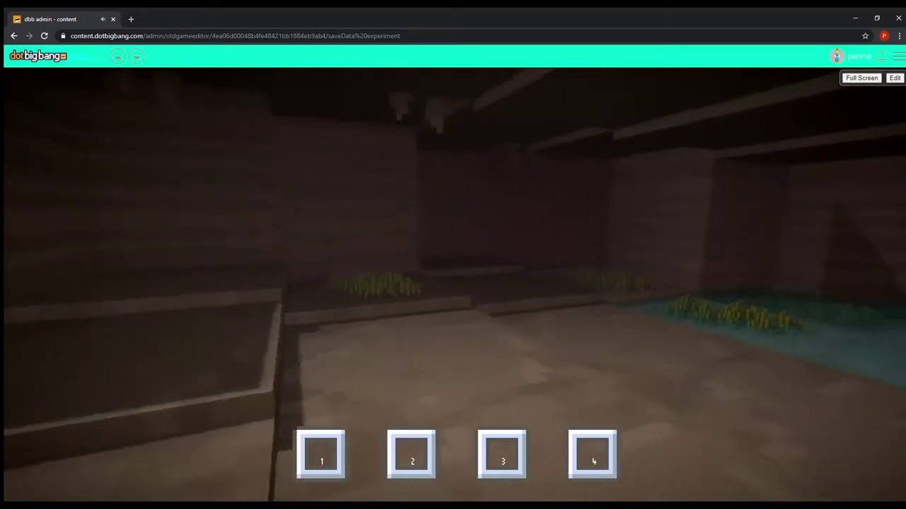
{"action": "key", "text": "w"}
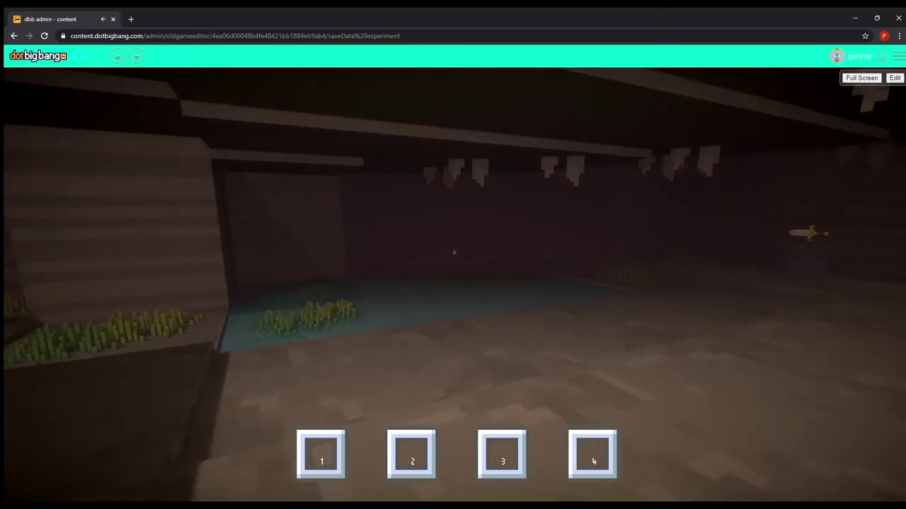
{"action": "key", "text": "w"}
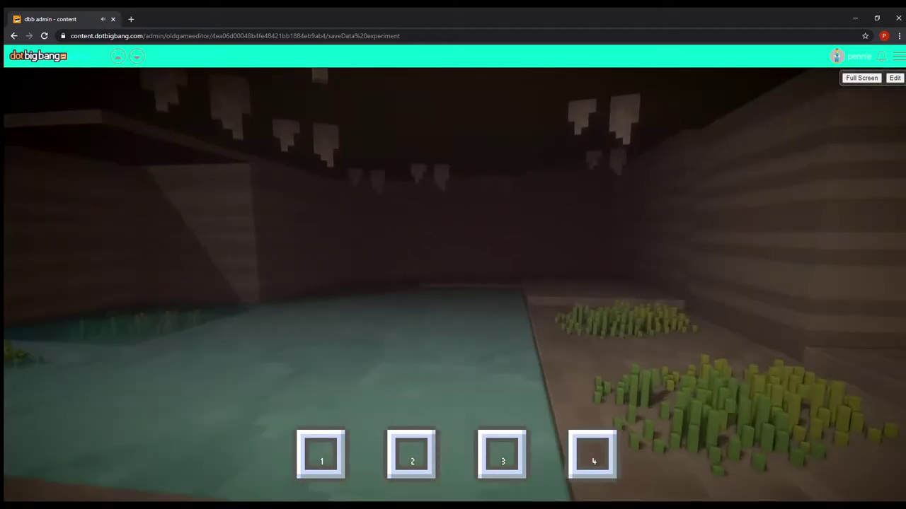
{"action": "key", "text": "w"}
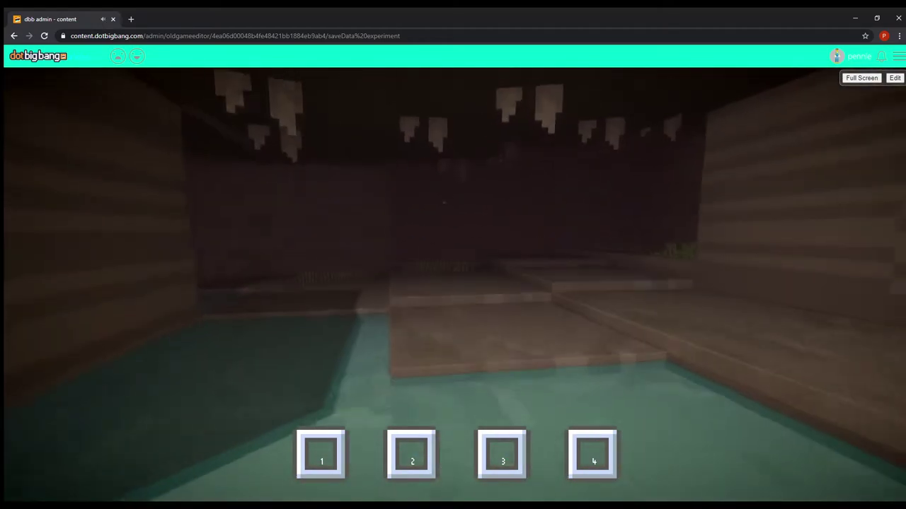
{"action": "key", "text": "w"}
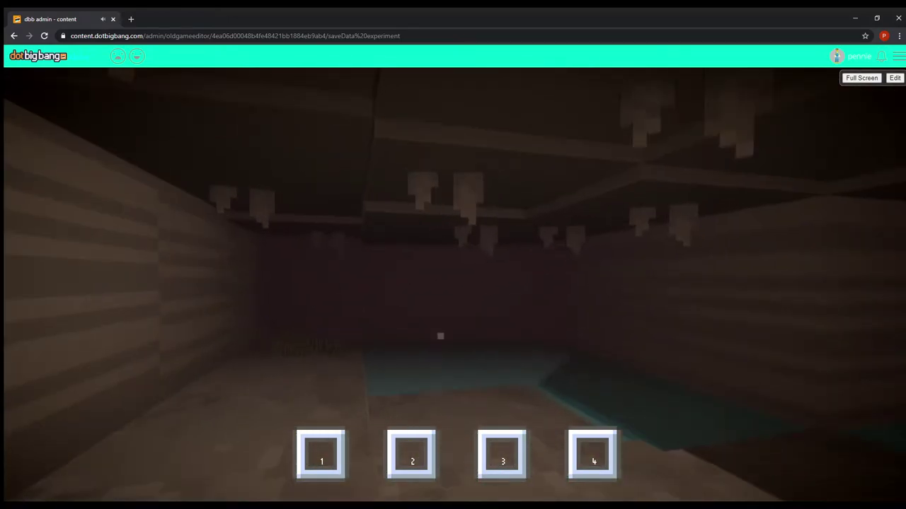
{"action": "key", "text": "w"}
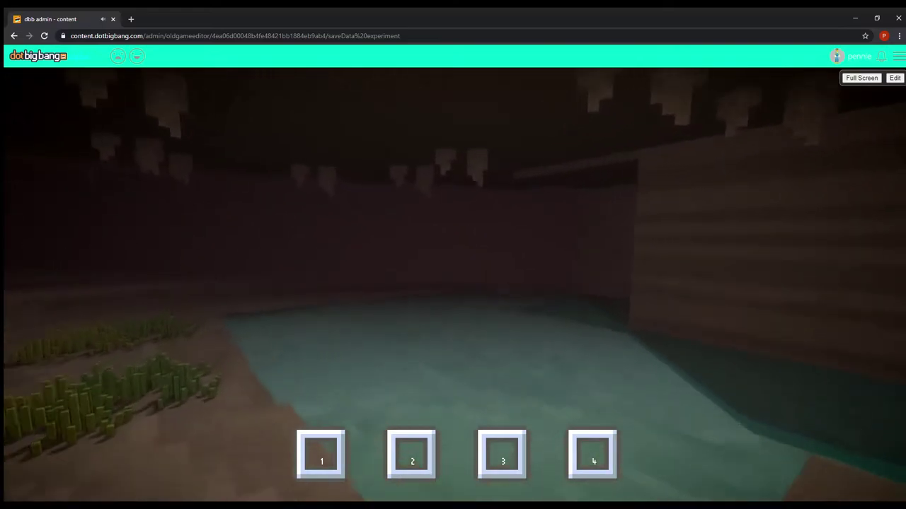
{"action": "key", "text": "w"}
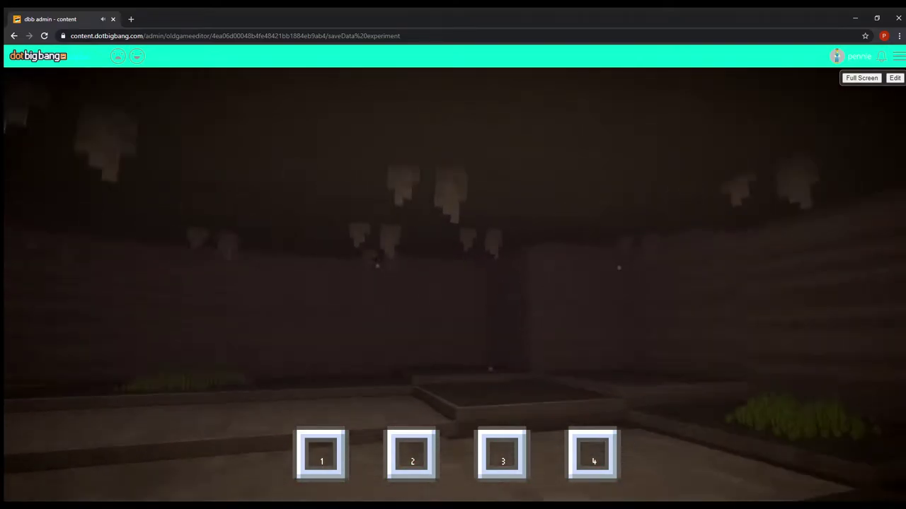
{"action": "key", "text": "w"}
{"action": "key", "text": "Escape"}
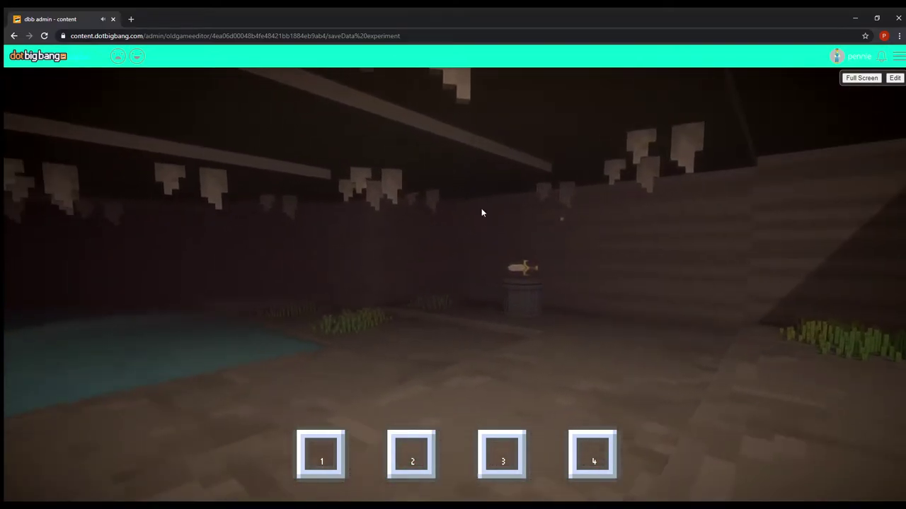
Step: Return to edit mode and open the UserScript Editor
{"action": "left_click", "coordinate": [893, 79]}
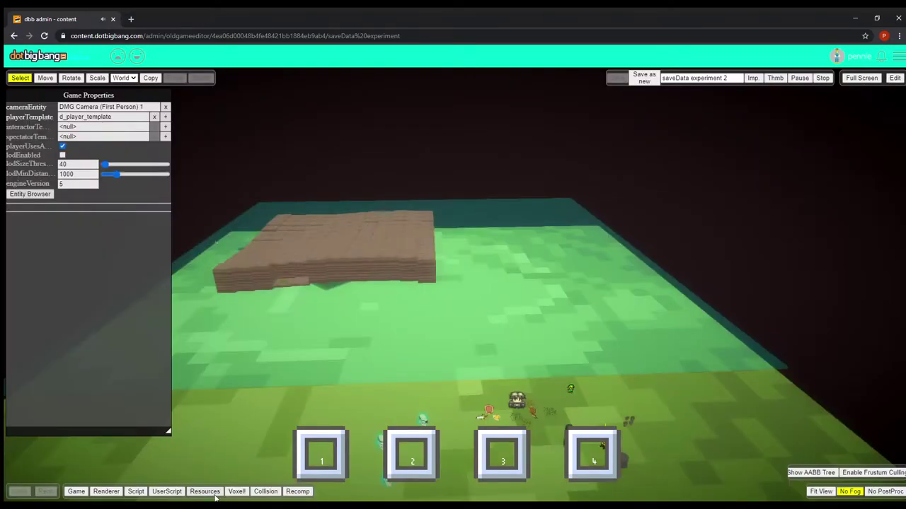
{"action": "left_click", "coordinate": [167, 491]}
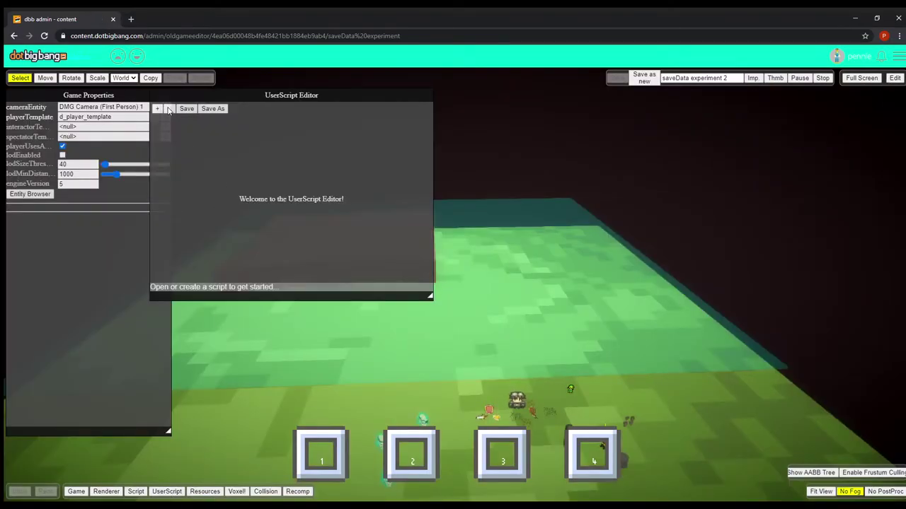
Step: Search the user scripts for "untitle", open the first Untitled-1 script, and enlarge the UserScript Editor window
{"action": "left_click", "coordinate": [168, 110]}
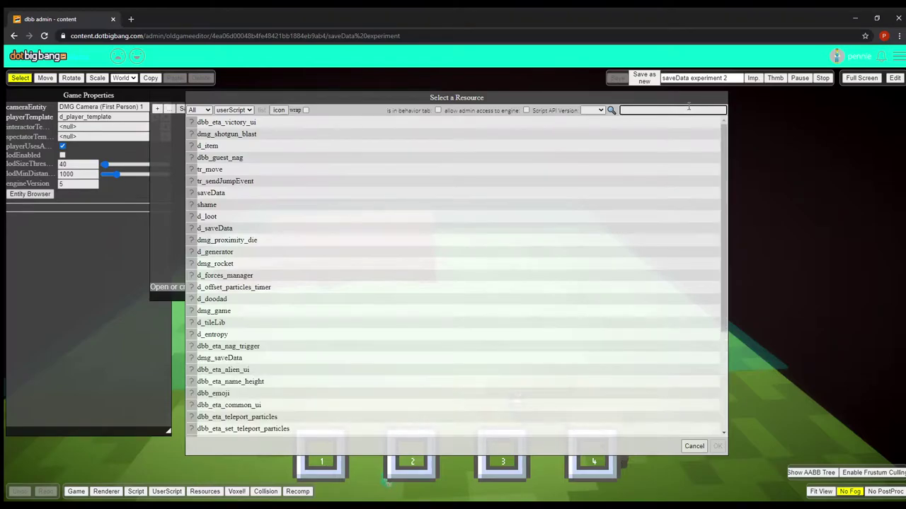
{"action": "left_click", "coordinate": [679, 109]}
{"action": "type", "text": "untitle"}
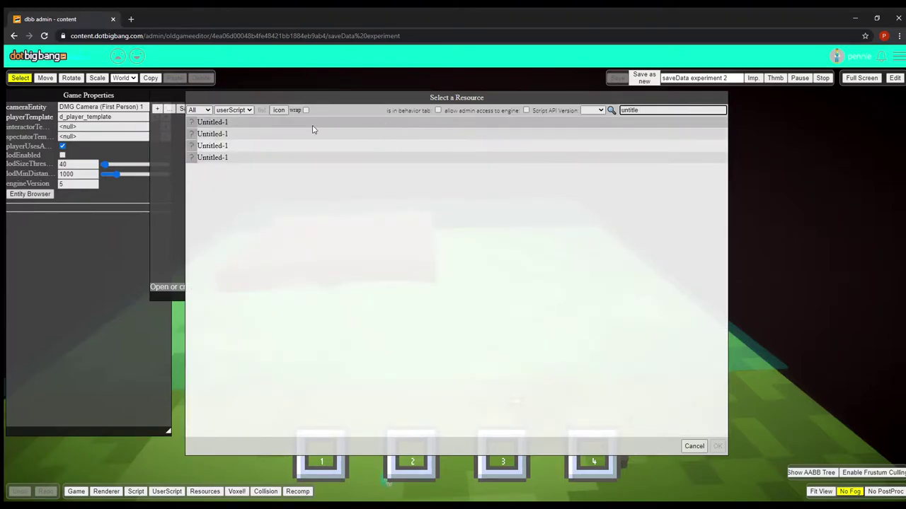
{"action": "double_click", "coordinate": [314, 129]}
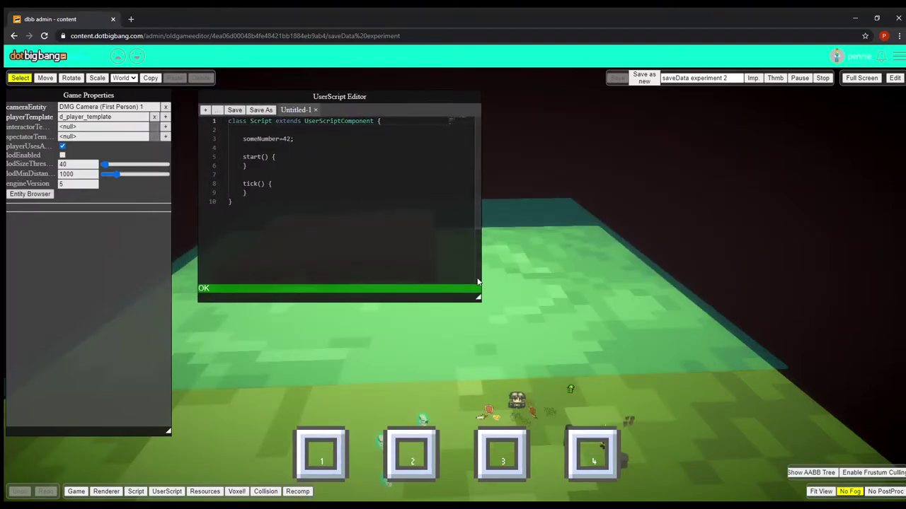
{"action": "left_click_drag", "start_coordinate": [478, 297], "coordinate": [655, 437]}
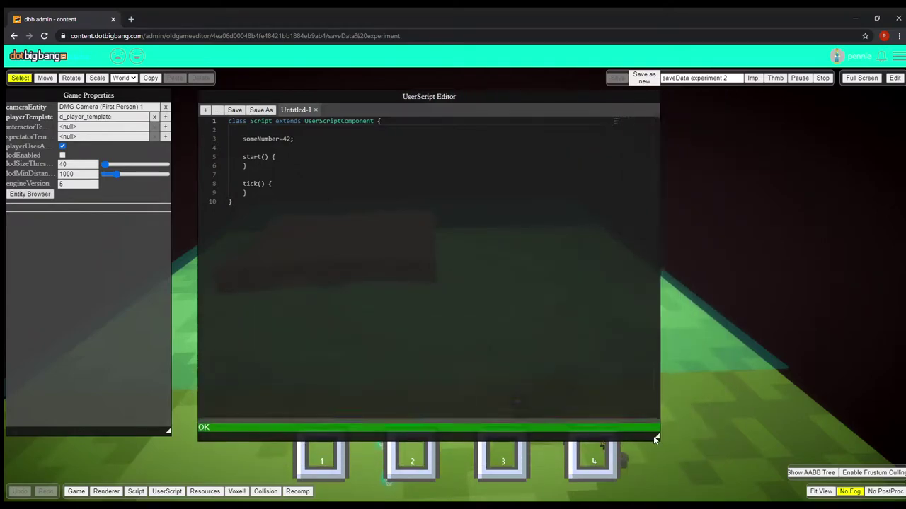
Step: Show the browser's developer console beside the game editor and close the UserScript Editor to reveal the scene
{"action": "key", "text": "F12"}
{"action": "left_click", "coordinate": [290, 161]}
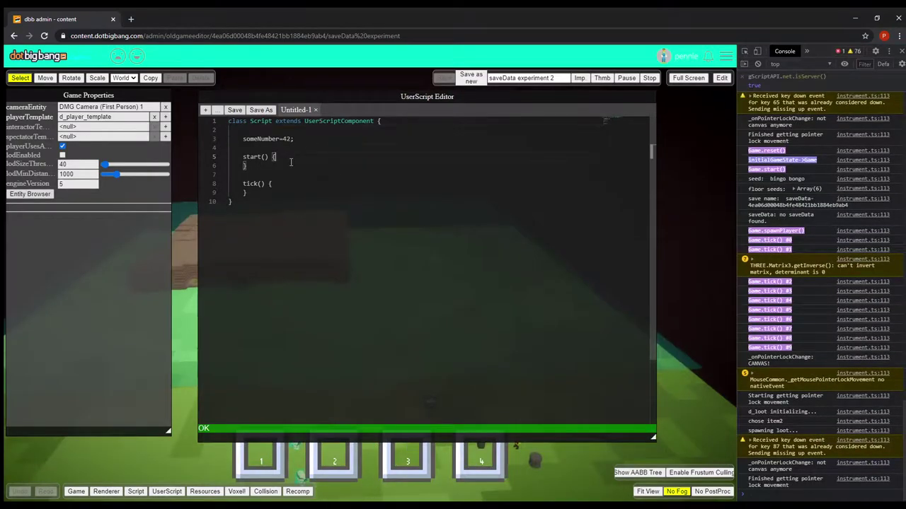
{"action": "left_click_drag", "start_coordinate": [333, 91], "coordinate": [350, 96]}
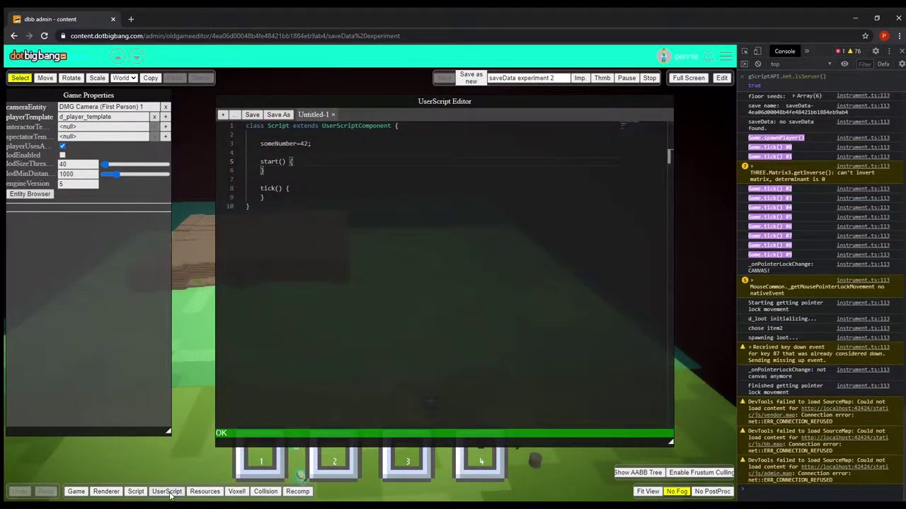
{"action": "left_click", "coordinate": [167, 492]}
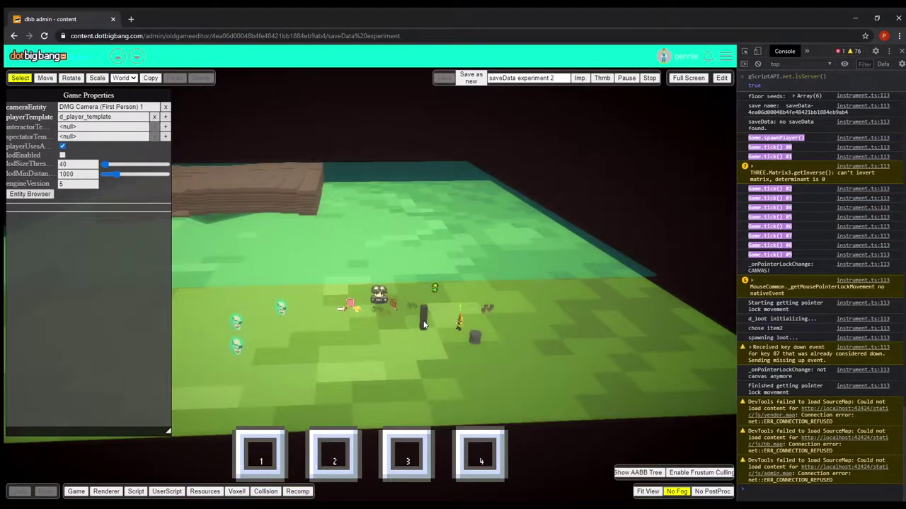
Step: Add an empty userScript component to the dark pillar entity standing on the grass
{"action": "left_click", "coordinate": [423, 320]}
{"action": "scroll", "coordinate": [47, 292], "scroll_direction": "down", "scroll_amount": 5}
{"action": "left_click", "coordinate": [42, 393]}
{"action": "left_click", "coordinate": [35, 419]}
{"action": "left_click", "coordinate": [14, 392]}
{"action": "left_click", "coordinate": [56, 385]}
Step: Create a new script resource named d_officeHours for the empty userScript component
{"action": "left_click", "coordinate": [157, 416]}
{"action": "type", "text": "d_"}
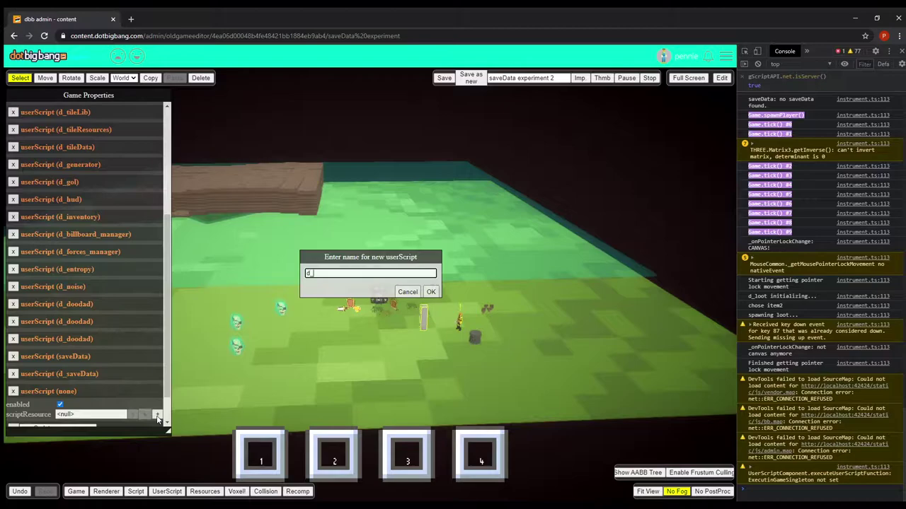
{"action": "type", "text": "offo"}
{"action": "key", "text": "BackSpace"}
{"action": "type", "text": "ice/"}
{"action": "key", "text": "BackSpace"}
{"action": "type", "text": "Hours"}
{"action": "left_click", "coordinate": [431, 292]}
Step: Open the d_officeHours script for editing and reposition the UserScript Editor window
{"action": "left_click", "coordinate": [117, 391]}
{"action": "left_click", "coordinate": [144, 414]}
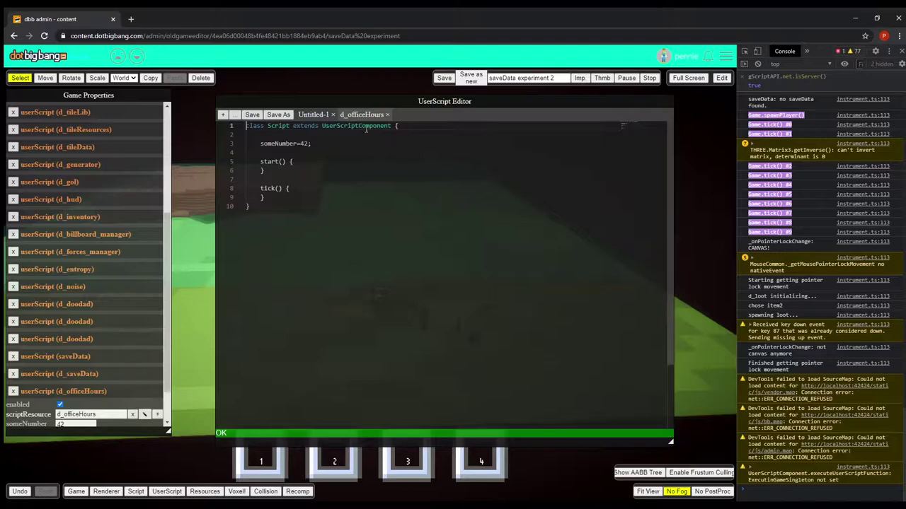
{"action": "left_click_drag", "start_coordinate": [365, 99], "coordinate": [333, 99]}
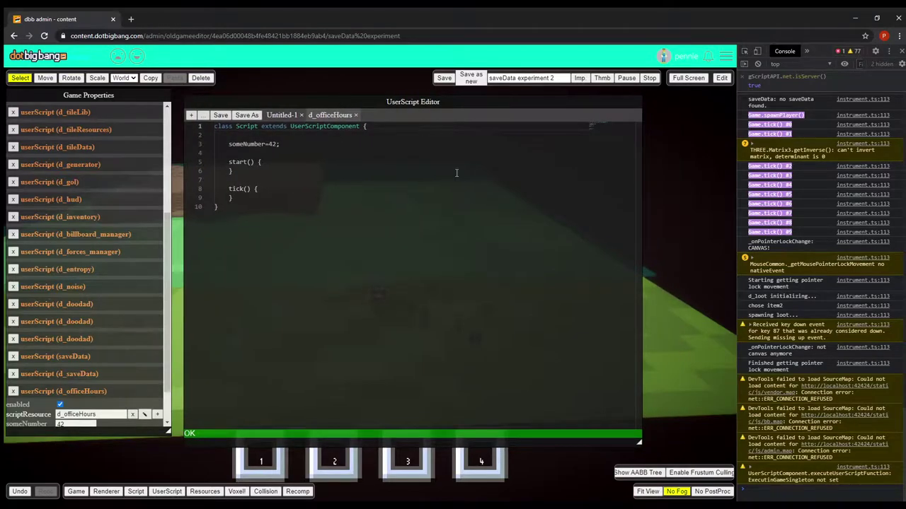
{"action": "left_click", "coordinate": [455, 245]}
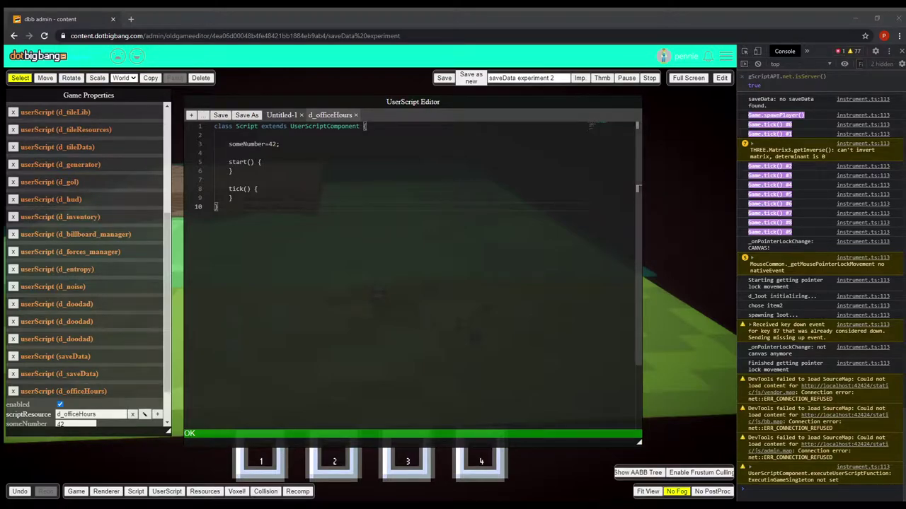
Step: Delete the someNumber declaration and its extra blank line from the d_officeHours class
{"action": "left_click", "coordinate": [308, 141]}
{"action": "key", "text": "ctrl+x"}
{"action": "key", "text": "ctrl+x"}
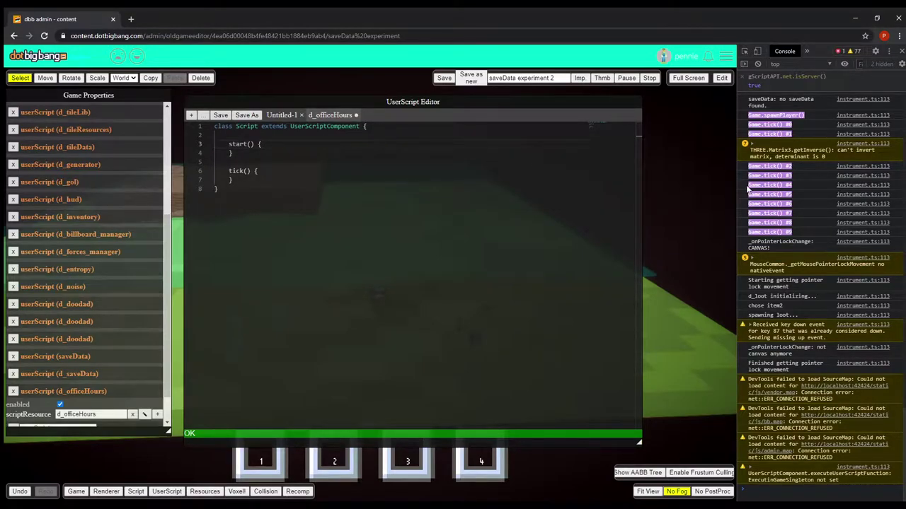
{"action": "key", "text": "alt+Tab"}
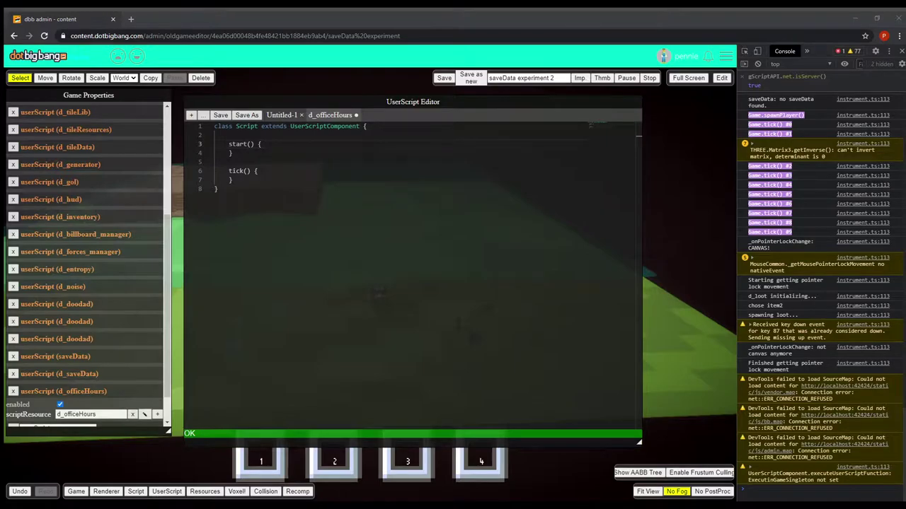
{"action": "left_click", "coordinate": [391, 130]}
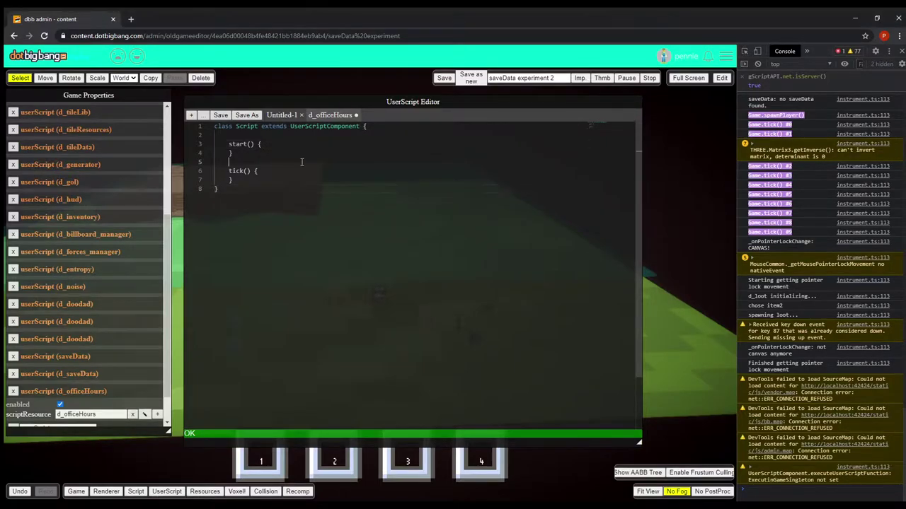
{"action": "key", "text": "Return"}
{"action": "key", "text": "Return"}
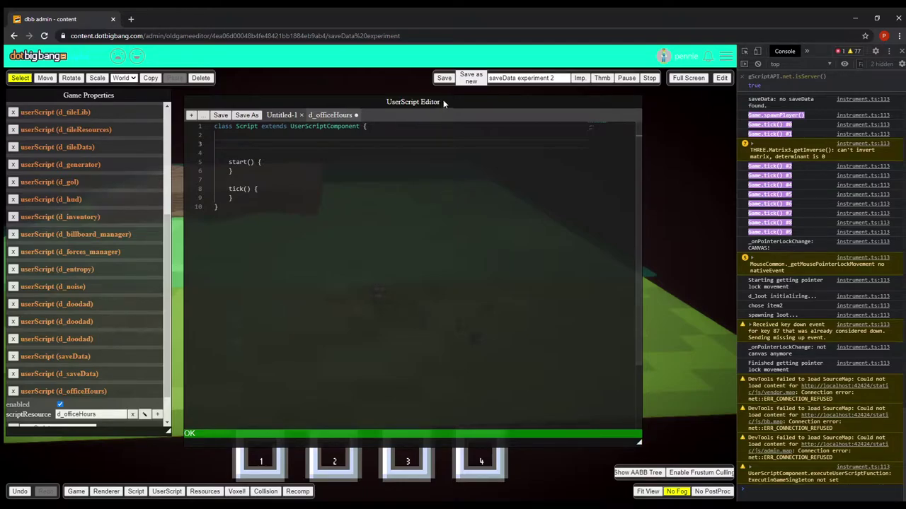
{"action": "left_click_drag", "start_coordinate": [442, 101], "coordinate": [447, 100]}
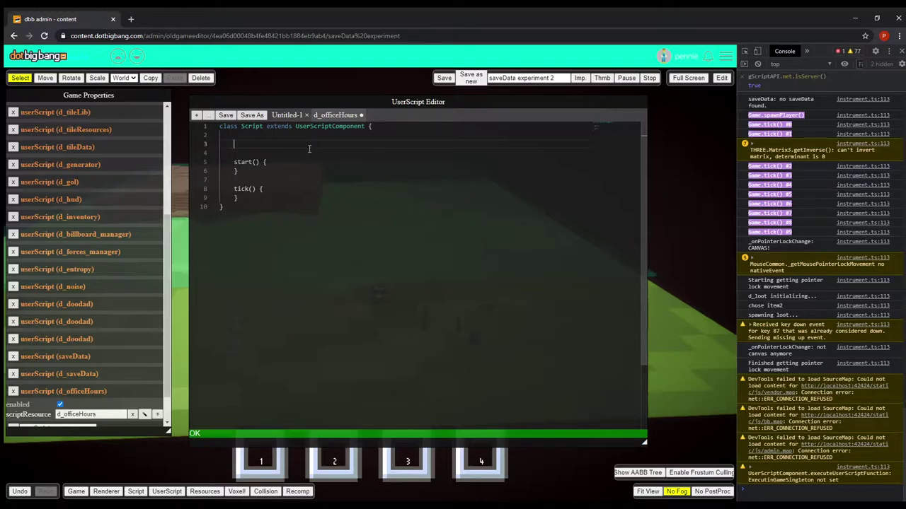
{"action": "key", "text": "BackSpace"}
{"action": "key", "text": "BackSpace"}
{"action": "key", "text": "BackSpace"}
Step: Add the line console.log(Math.random()); inside the start() method of d_officeHours
{"action": "left_click", "coordinate": [305, 144]}
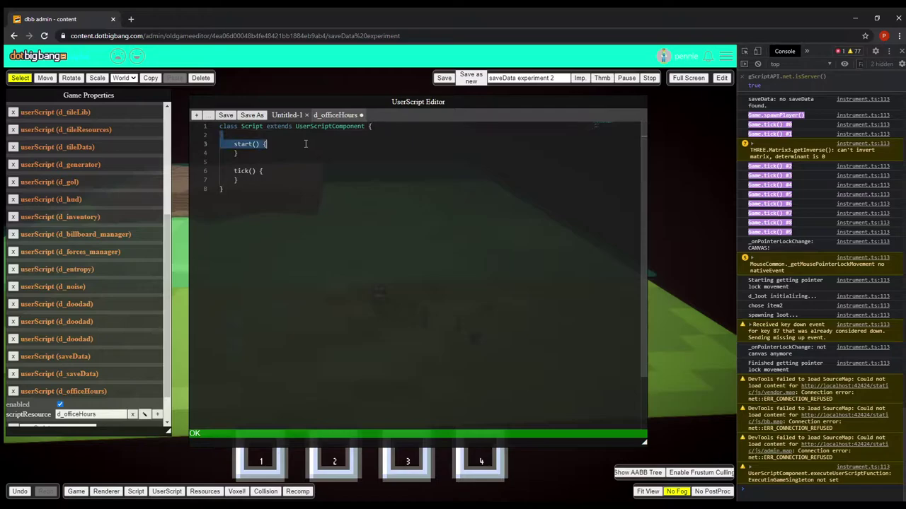
{"action": "key", "text": "Return"}
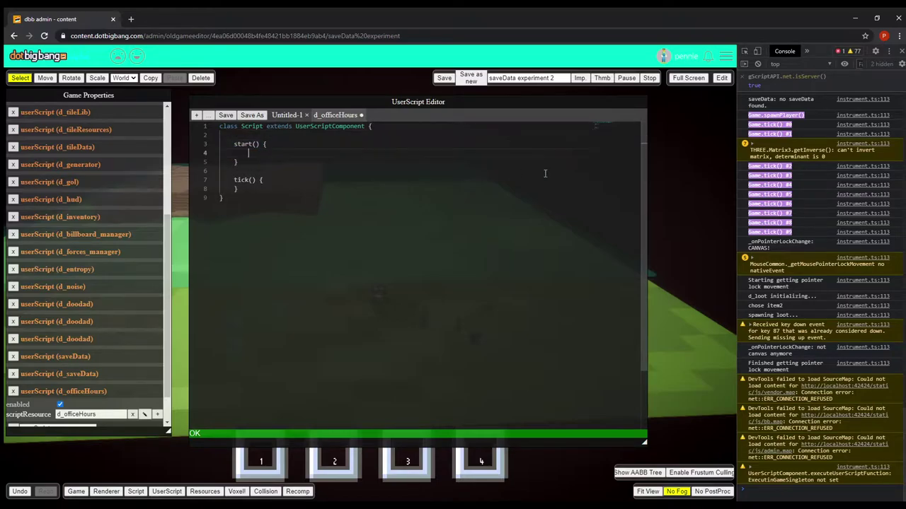
{"action": "type", "text": "console.l"}
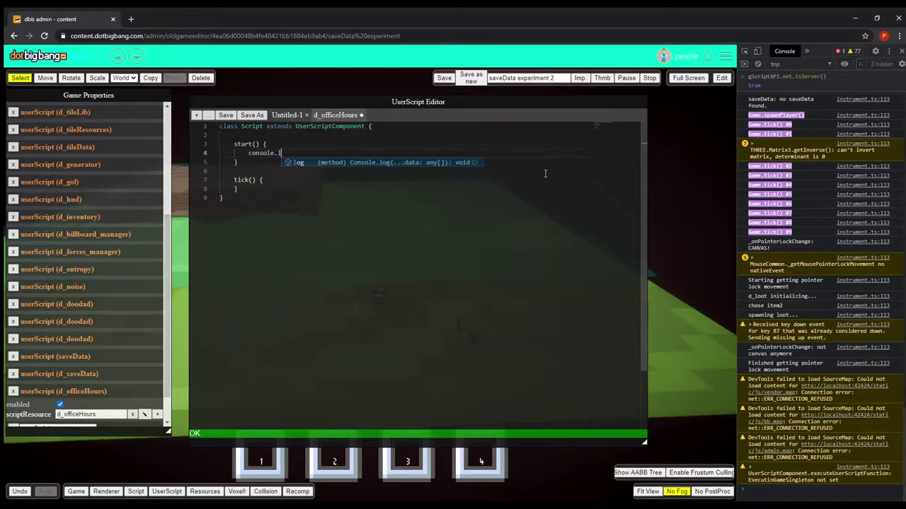
{"action": "type", "text": "og(Math.ran"}
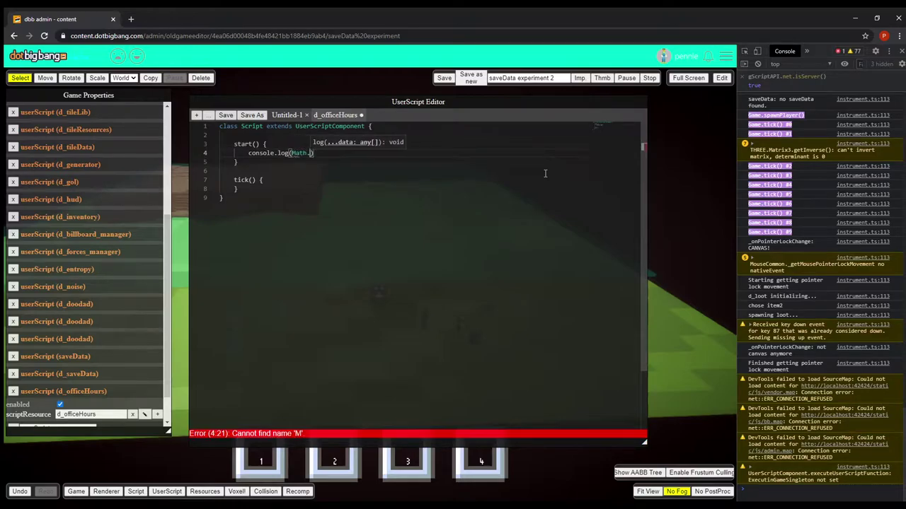
{"action": "type", "text": "dom());"}
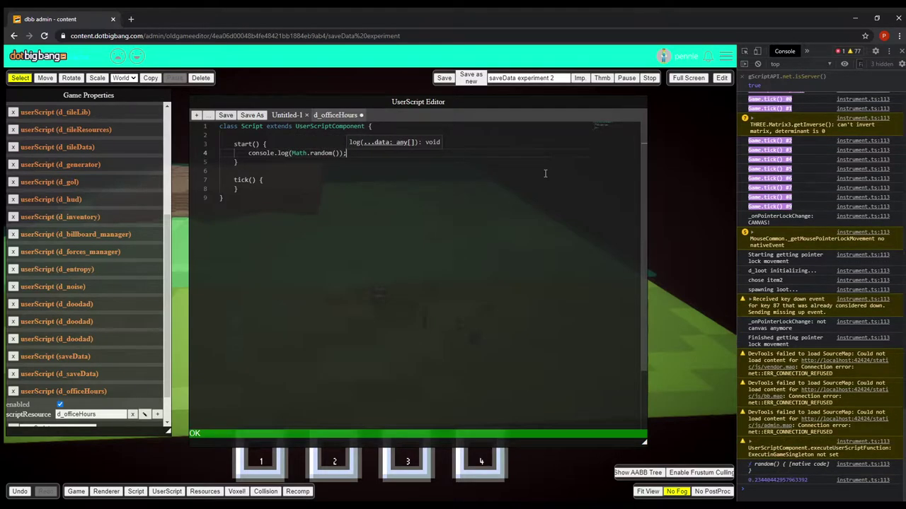
Step: Annotate the random log line with the comment "// gives us a float between [0, 1)"
{"action": "type", "text": " // gives "}
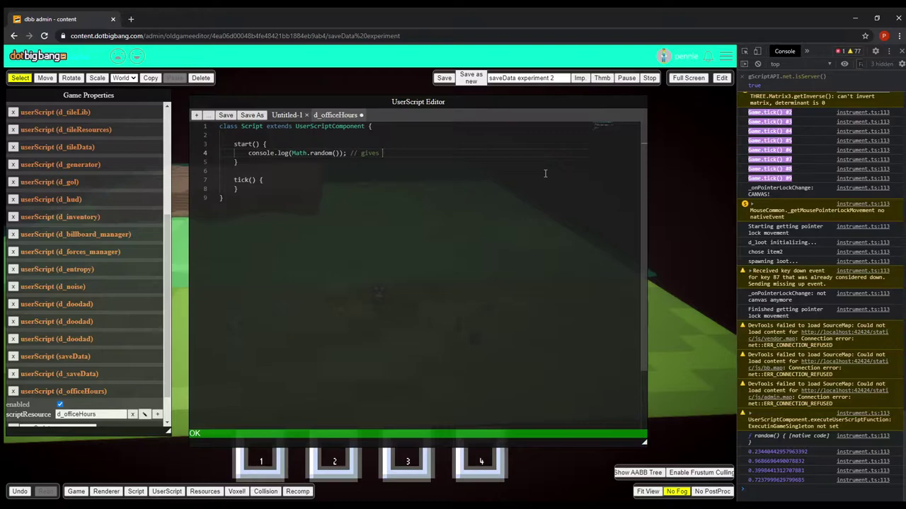
{"action": "type", "text": "us a float between 0 and 1"}
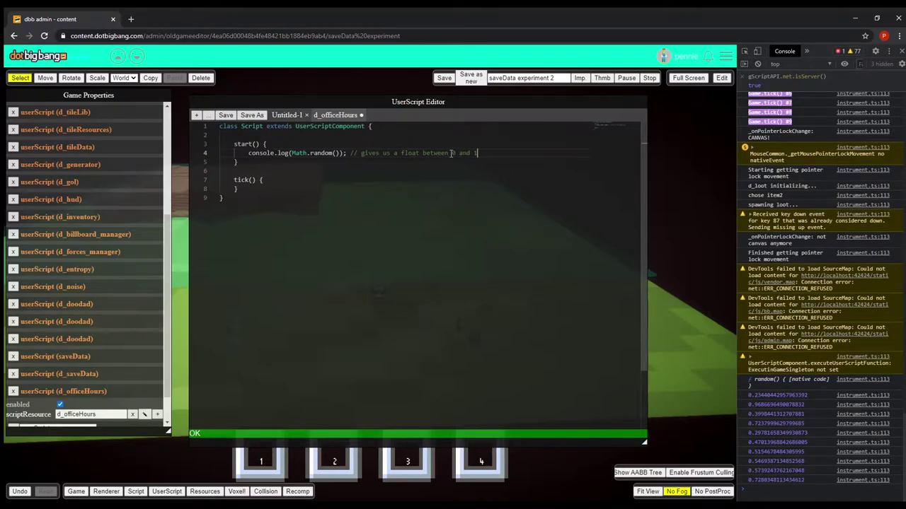
{"action": "left_click_drag", "start_coordinate": [451, 153], "coordinate": [500, 153]}
{"action": "type", "text": "[0, 1)"}
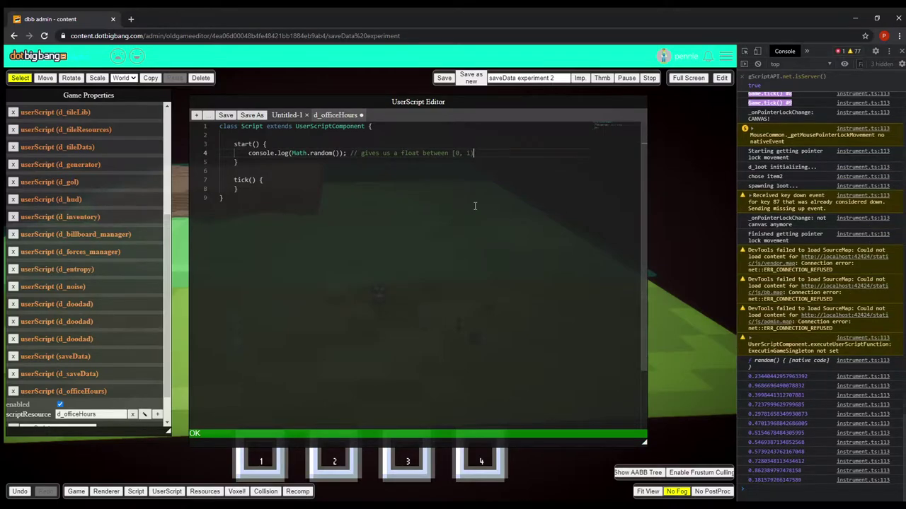
{"action": "left_click_drag", "start_coordinate": [297, 154], "coordinate": [364, 147]}
{"action": "left_click", "coordinate": [316, 160]}
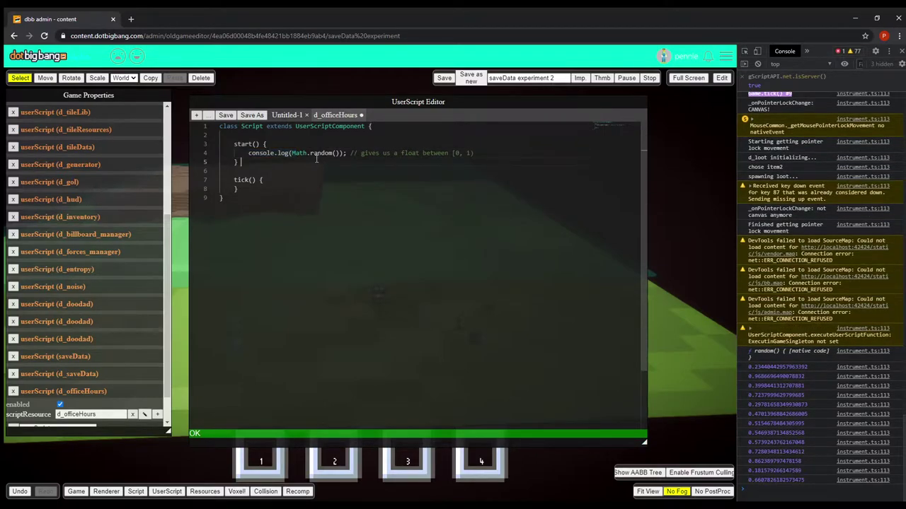
Step: Restart the game, move the commented console.log(Math.random()); line from start() into tick() while it runs, and stop the game
{"action": "left_click", "coordinate": [628, 80]}
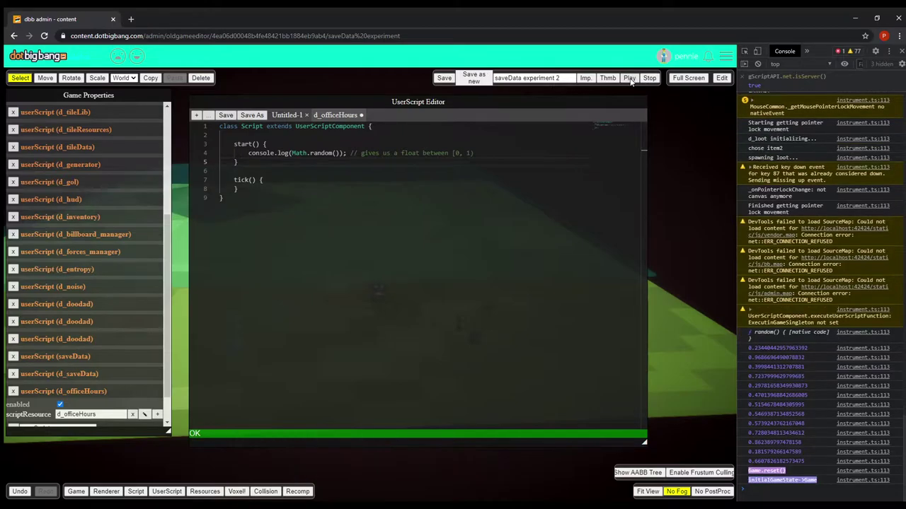
{"action": "left_click", "coordinate": [629, 78]}
{"action": "triple_click", "coordinate": [510, 154]}
{"action": "key", "text": "Delete"}
{"action": "key", "text": "Down"}
{"action": "type", "text": "console.log(Math.random()); // gives us a float between [0, 1)"}
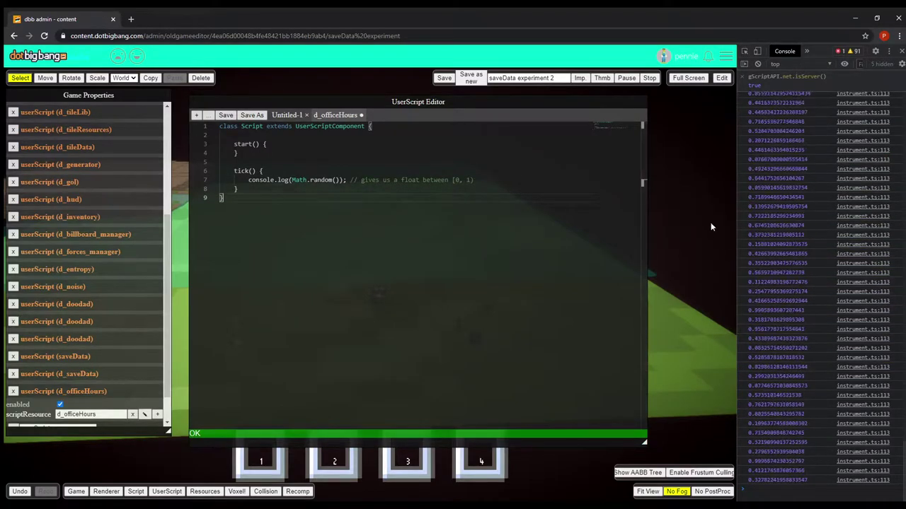
{"action": "left_click", "coordinate": [649, 78]}
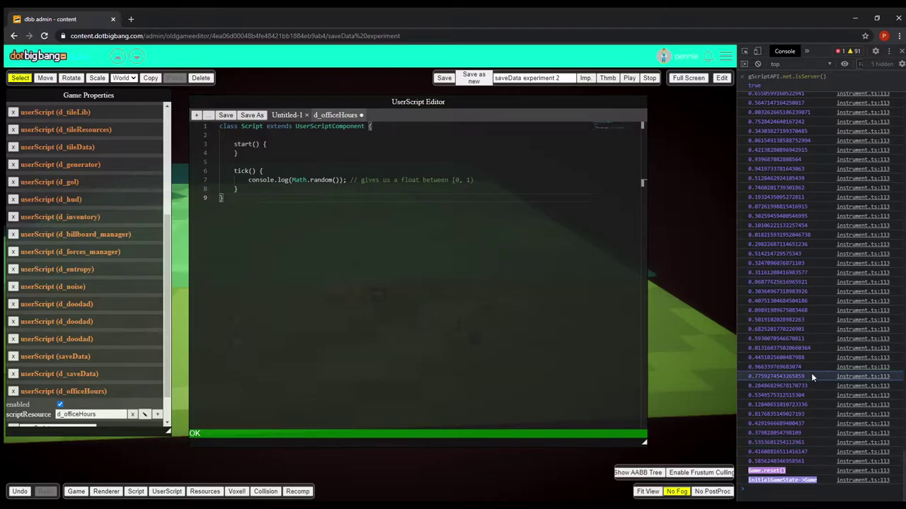
{"action": "left_click", "coordinate": [509, 181]}
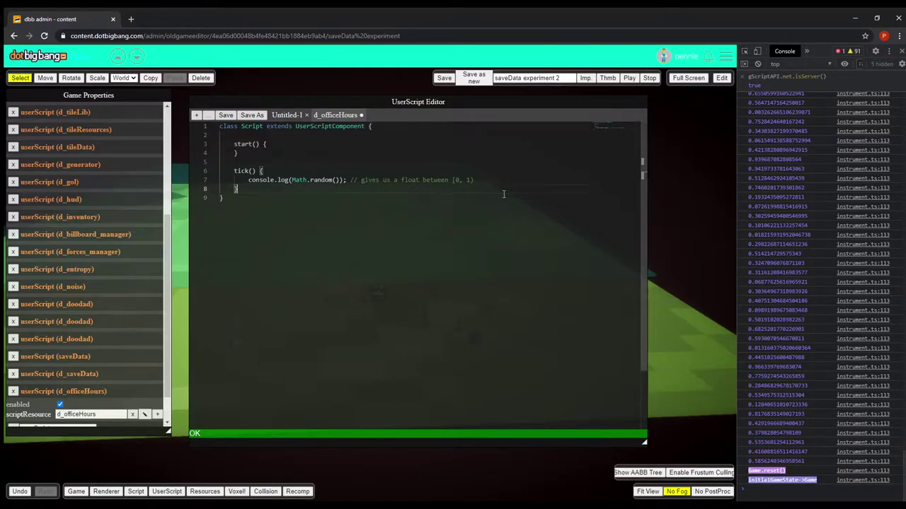
{"action": "left_click_drag", "start_coordinate": [502, 188], "coordinate": [244, 182]}
{"action": "left_click", "coordinate": [267, 191]}
{"action": "left_click", "coordinate": [294, 179]}
{"action": "left_click_drag", "start_coordinate": [314, 179], "coordinate": [341, 178]}
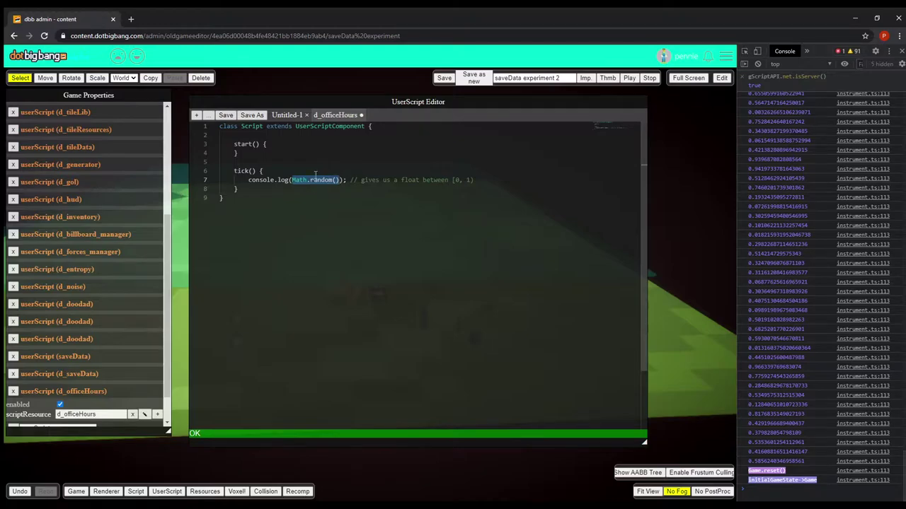
Step: Reposition the UserScript Editor window and widen it to give the code more room
{"action": "left_click_drag", "start_coordinate": [465, 111], "coordinate": [451, 115]}
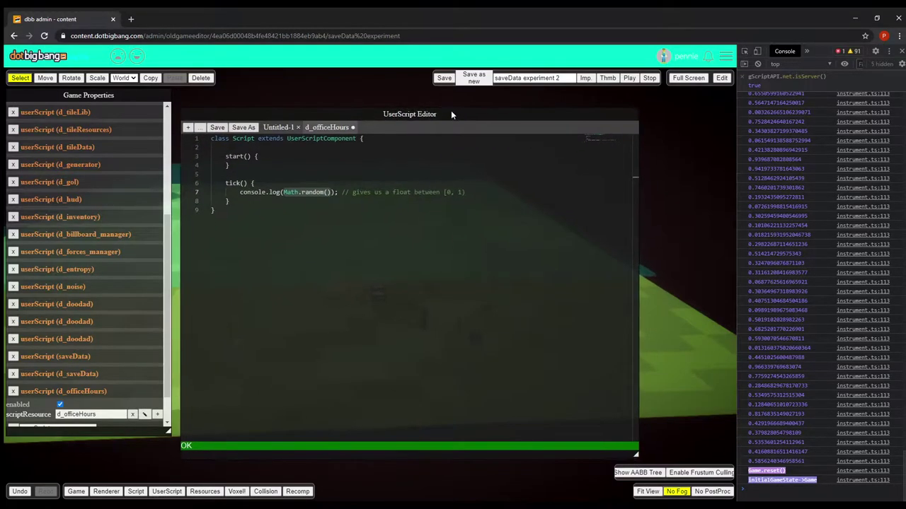
{"action": "left_click_drag", "start_coordinate": [641, 456], "coordinate": [698, 446]}
{"action": "left_click", "coordinate": [479, 191]}
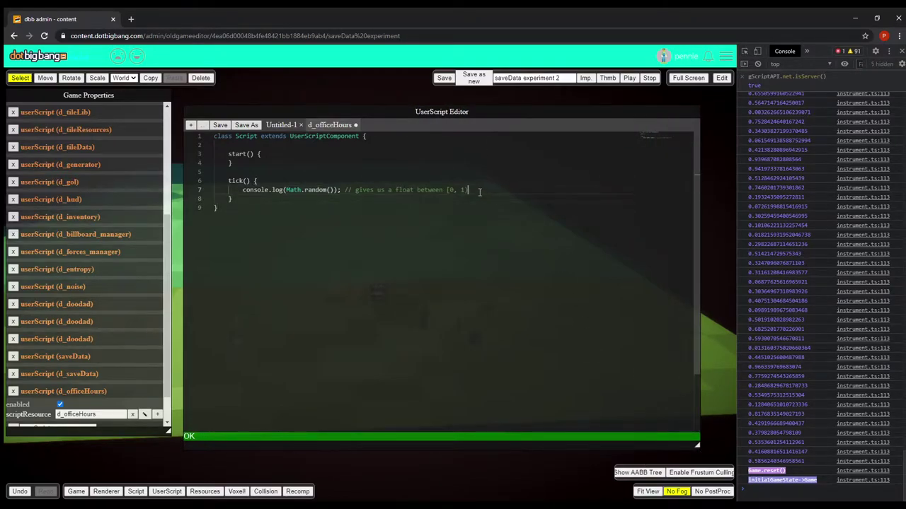
{"action": "left_click_drag", "start_coordinate": [286, 190], "coordinate": [335, 193]}
{"action": "left_click", "coordinate": [478, 192]}
{"action": "mouse_move", "coordinate": [286, 190]}
{"action": "left_mouse_down"}
{"action": "mouse_move", "coordinate": [335, 191]}
{"action": "mouse_move", "coordinate": [287, 190]}
{"action": "left_mouse_up"}
{"action": "left_click", "coordinate": [318, 189]}
{"action": "left_click", "coordinate": [336, 189]}
{"action": "left_click", "coordinate": [333, 190]}
{"action": "left_click", "coordinate": [292, 181]}
Step: Add the line console.log(Math.floor(Math.random() * 10)); below the existing random log line in tick()
{"action": "left_click", "coordinate": [526, 191]}
{"action": "key", "text": "Return"}
{"action": "type", "text": "console.log("}
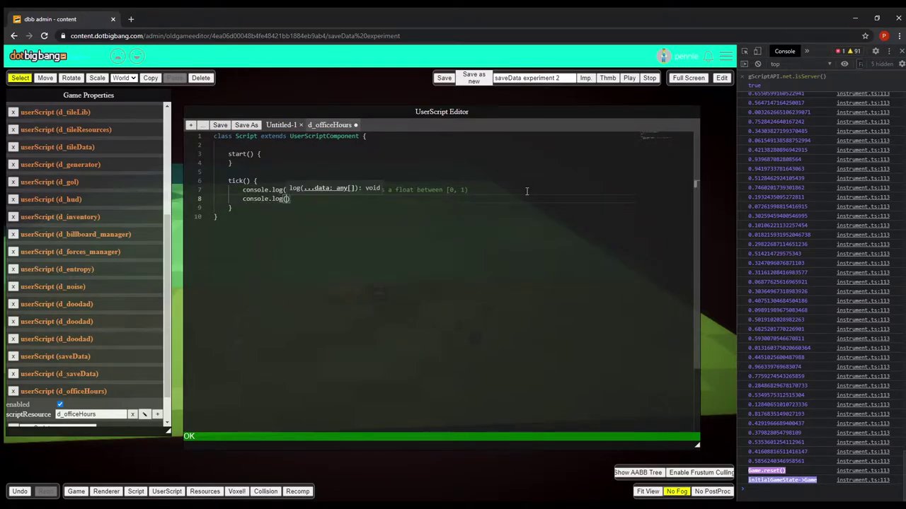
{"action": "type", "text": "Math.floor("}
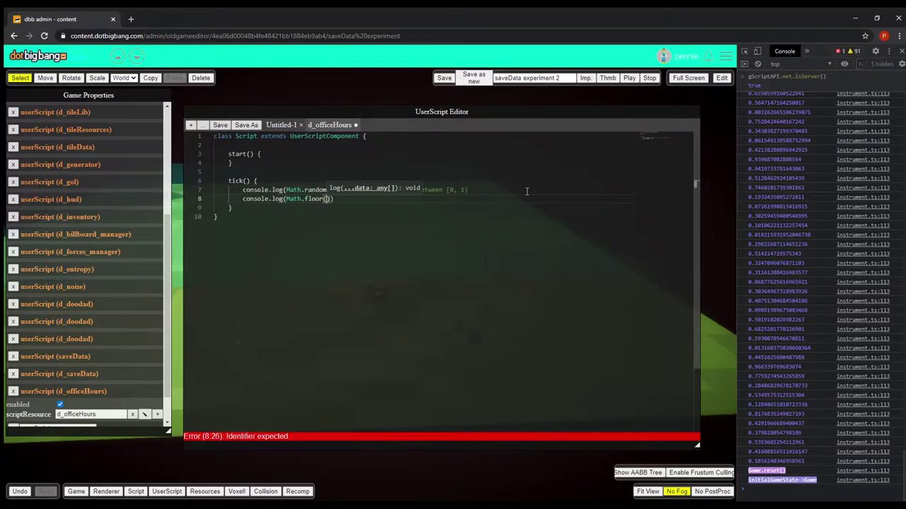
{"action": "type", "text": "Math"}
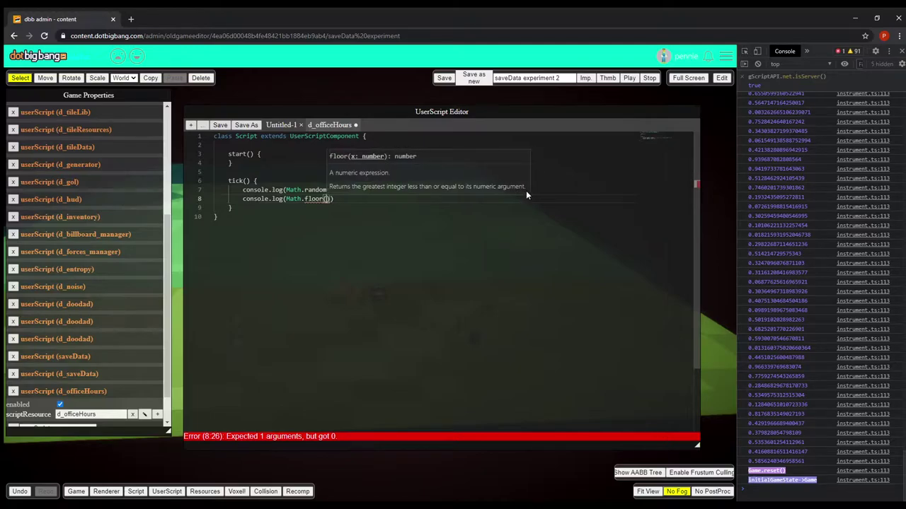
{"action": "type", "text": ".random("}
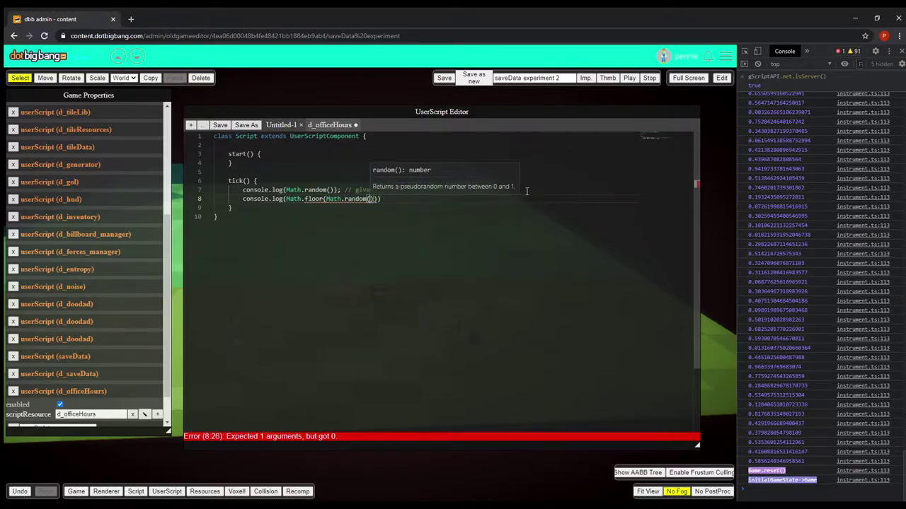
{"action": "type", "text": ") * 1"}
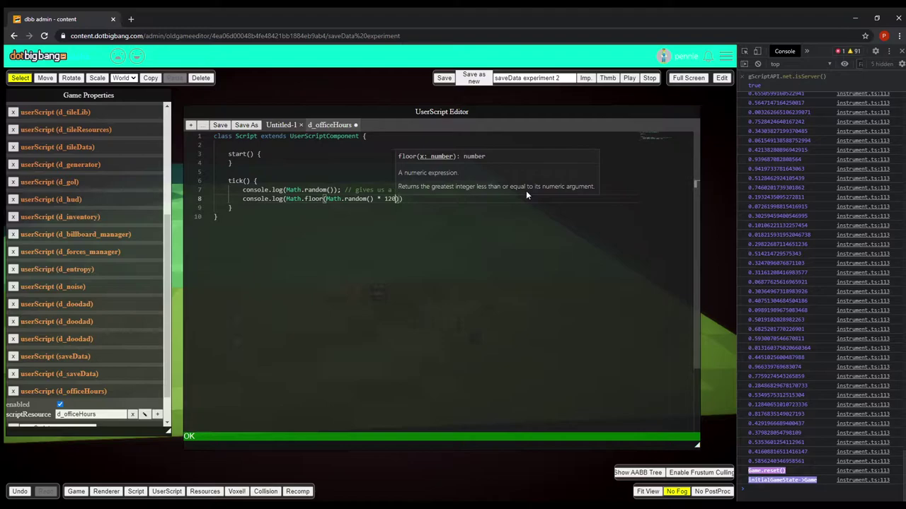
{"action": "type", "text": "0));"}
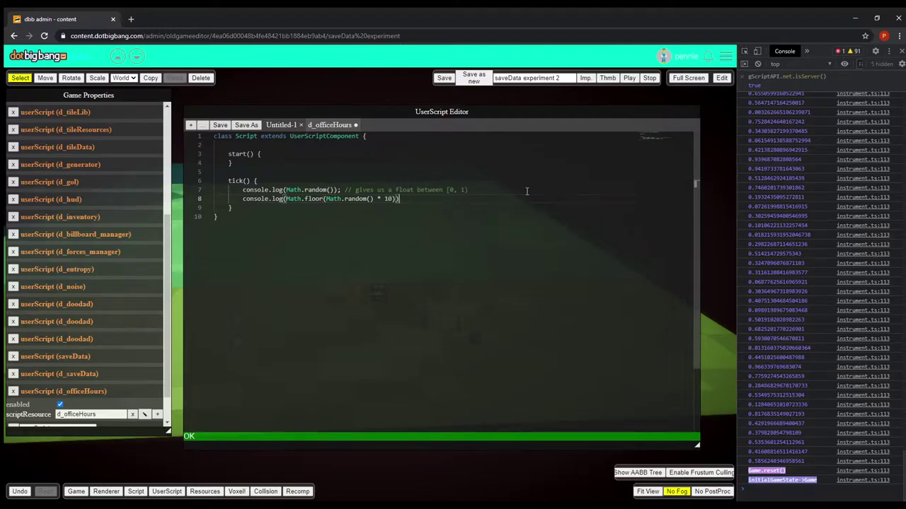
{"action": "key", "text": "Left"}
{"action": "key", "text": "Left"}
{"action": "key", "text": "Left"}
{"action": "key", "text": "Left"}
{"action": "key", "text": "Left"}
{"action": "key", "text": "Left"}
{"action": "key", "text": "Left"}
{"action": "key", "text": "Left"}
{"action": "key", "text": "Right"}
{"action": "key", "text": "Right"}
{"action": "key", "text": "Right"}
{"action": "key", "text": "ctrl+Left"}
{"action": "key", "text": "ctrl+Left"}
{"action": "key", "text": "ctrl+Left"}
{"action": "key", "text": "ctrl+Left"}
{"action": "key", "text": "ctrl+Left"}
{"action": "key", "text": "ctrl+Right"}
Step: Comment out the plain console.log(Math.random()) line, run the game to check the integer output in the console, and stop it
{"action": "left_click", "coordinate": [512, 189]}
{"action": "key", "text": "ctrl+slash"}
{"action": "left_click", "coordinate": [629, 78]}
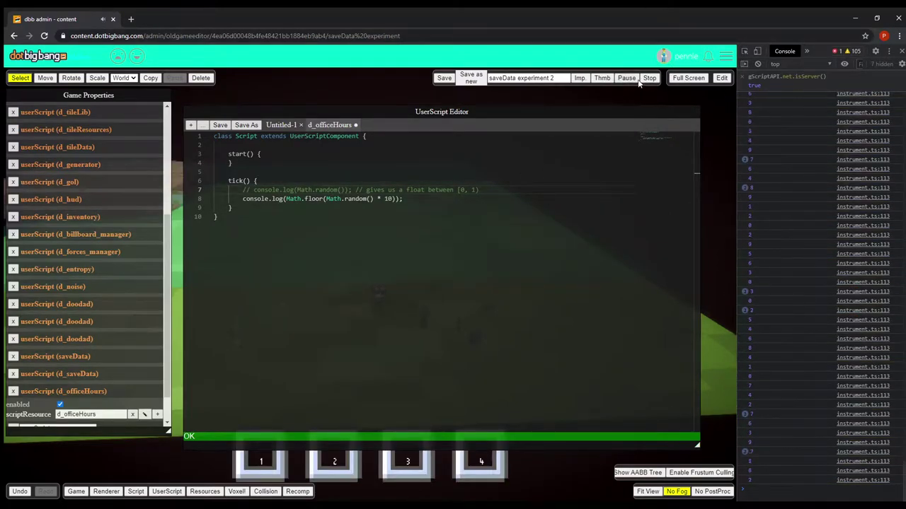
{"action": "left_click", "coordinate": [648, 79]}
{"action": "left_click", "coordinate": [432, 183]}
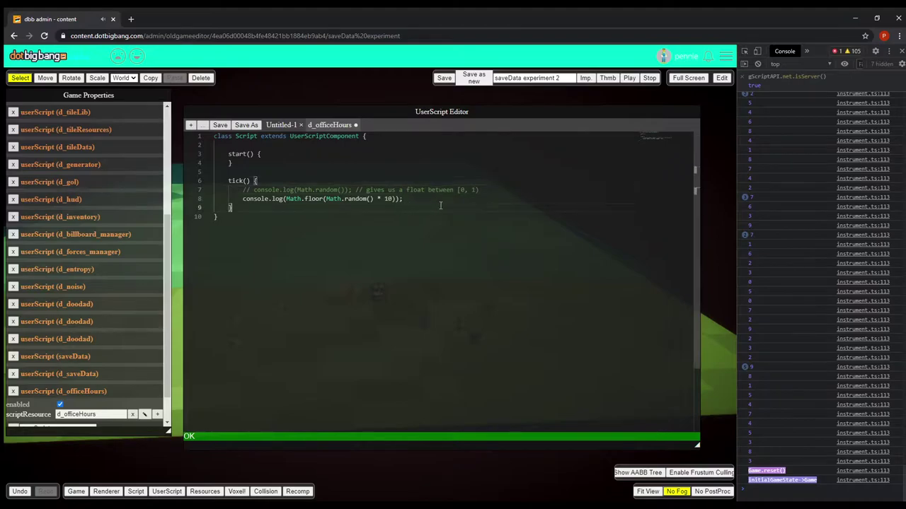
Step: Comment out the Math.floor log line in tick() and save the d_officeHours script
{"action": "left_click", "coordinate": [437, 199]}
{"action": "key", "text": "ctrl+slash"}
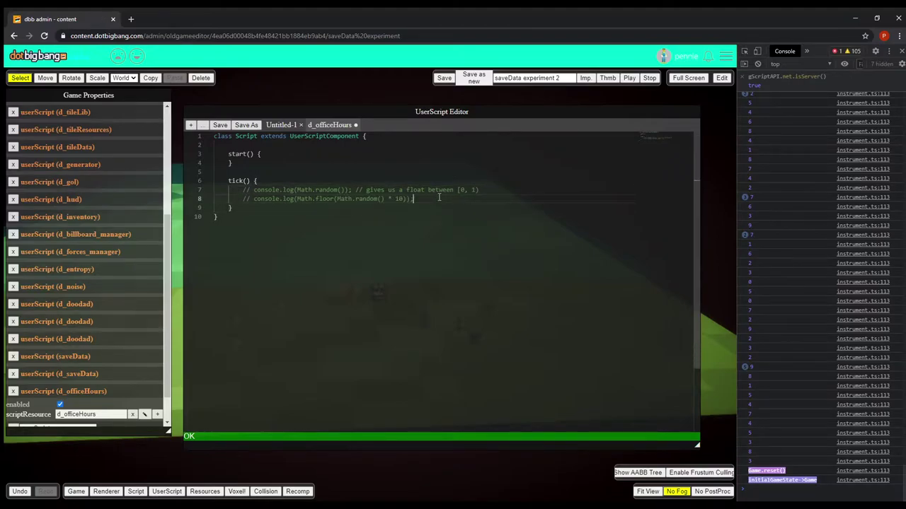
{"action": "left_click", "coordinate": [221, 126]}
Step: Examine the Math.random() call and its multiplier inside the commented Math.floor line
{"action": "mouse_move", "coordinate": [338, 199]}
{"action": "left_mouse_down"}
{"action": "mouse_move", "coordinate": [383, 199]}
{"action": "mouse_move", "coordinate": [339, 199]}
{"action": "left_mouse_up"}
{"action": "key", "text": "Down"}
{"action": "key", "text": "Down"}
{"action": "left_click_drag", "start_coordinate": [336, 199], "coordinate": [384, 200]}
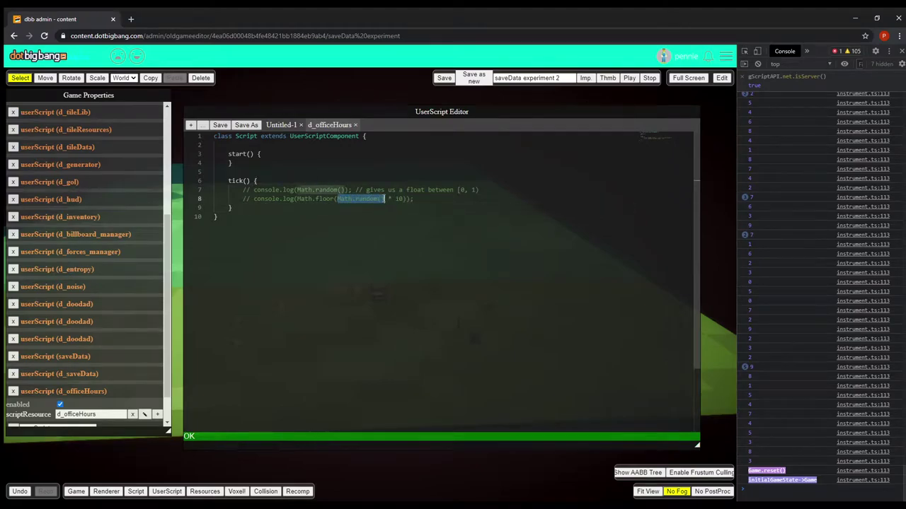
{"action": "left_click", "coordinate": [429, 196]}
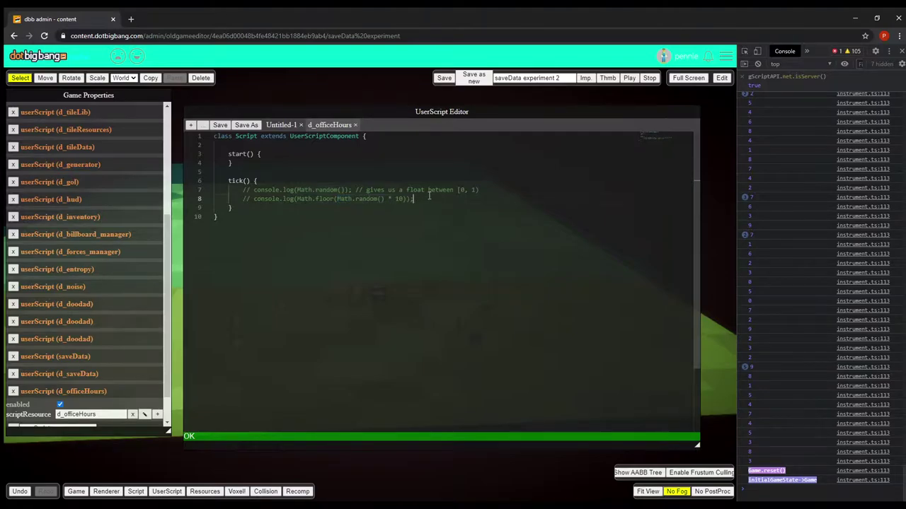
{"action": "left_click_drag", "start_coordinate": [338, 198], "coordinate": [384, 199]}
{"action": "left_click", "coordinate": [433, 201]}
{"action": "left_click_drag", "start_coordinate": [384, 200], "coordinate": [337, 199]}
{"action": "left_click", "coordinate": [387, 199]}
{"action": "left_click", "coordinate": [391, 199]}
{"action": "left_click", "coordinate": [428, 199]}
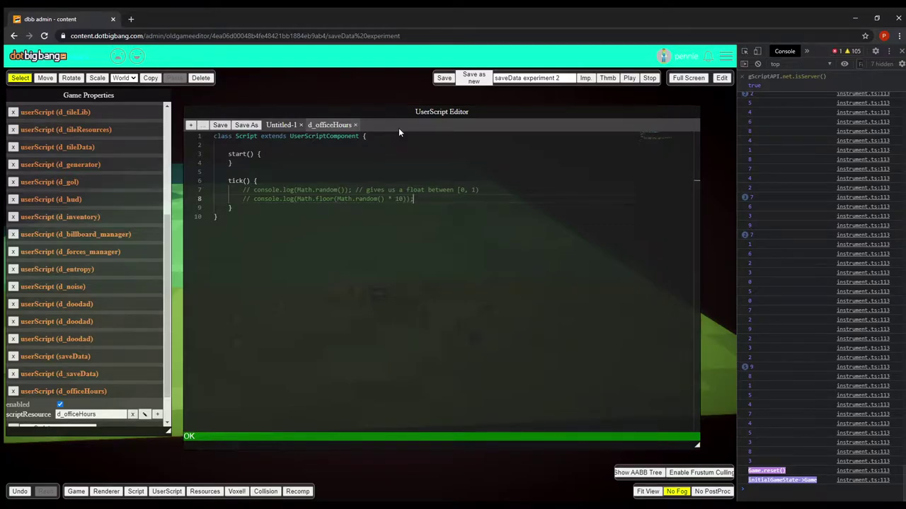
{"action": "left_click_drag", "start_coordinate": [338, 202], "coordinate": [385, 201]}
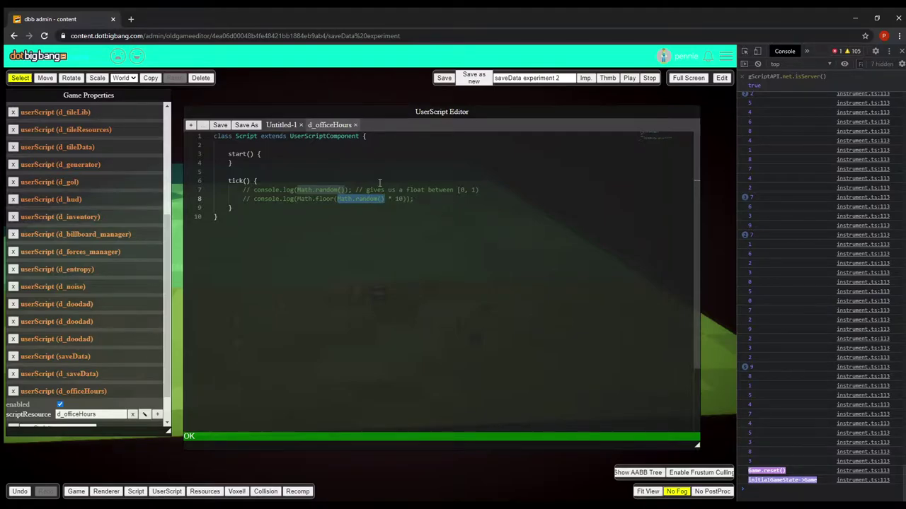
{"action": "left_click", "coordinate": [406, 174]}
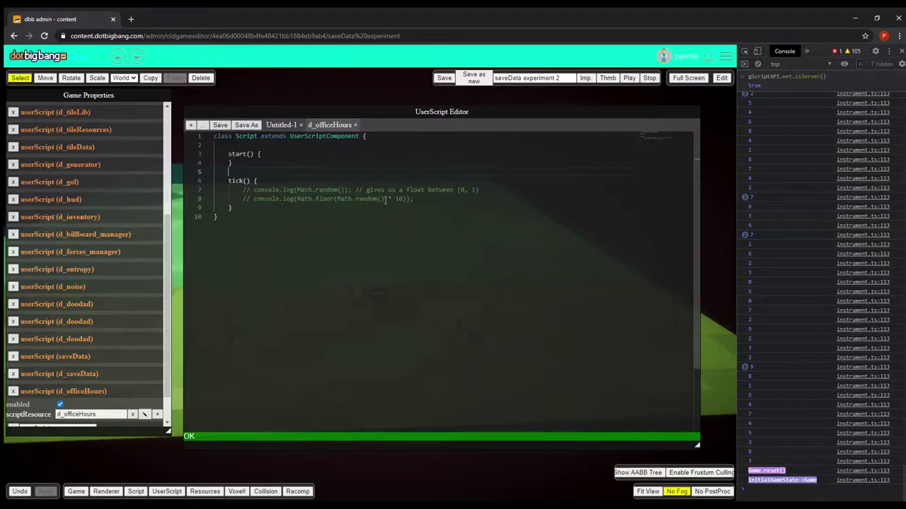
{"action": "left_click_drag", "start_coordinate": [385, 200], "coordinate": [336, 199]}
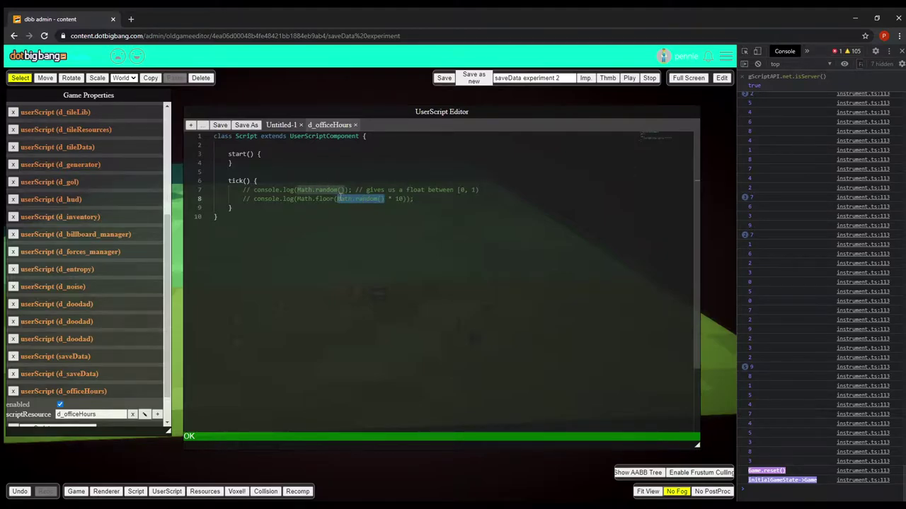
{"action": "left_click", "coordinate": [450, 196]}
{"action": "mouse_move", "coordinate": [336, 204]}
{"action": "left_mouse_down"}
{"action": "mouse_move", "coordinate": [386, 198]}
{"action": "mouse_move", "coordinate": [337, 199]}
{"action": "left_mouse_up"}
{"action": "left_click", "coordinate": [466, 232]}
{"action": "left_click_drag", "start_coordinate": [384, 201], "coordinate": [336, 200]}
{"action": "left_click", "coordinate": [338, 201]}
{"action": "left_click", "coordinate": [340, 201]}
Step: Hide the editor interface in the running game and explore the generated dungeon rooms on foot
{"action": "left_click", "coordinate": [720, 81]}
{"action": "left_click", "coordinate": [645, 116]}
{"action": "key", "text": "w"}
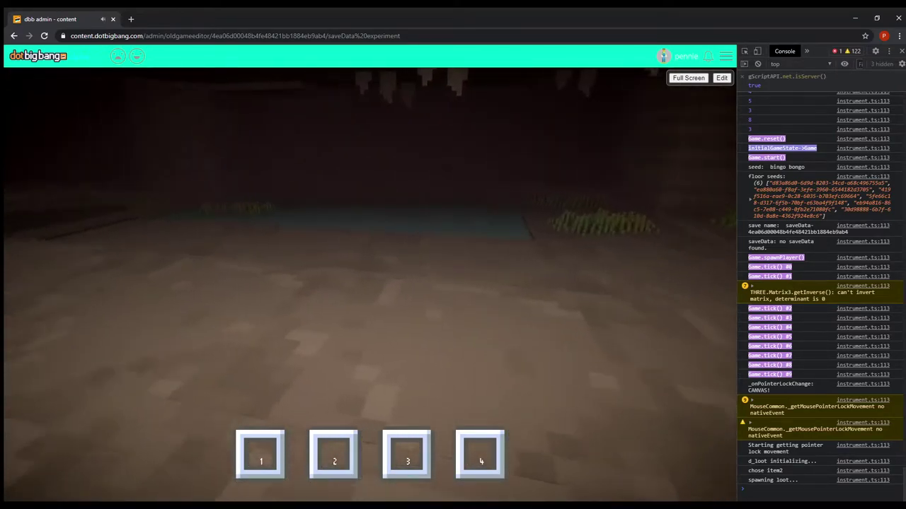
{"action": "key", "text": "w"}
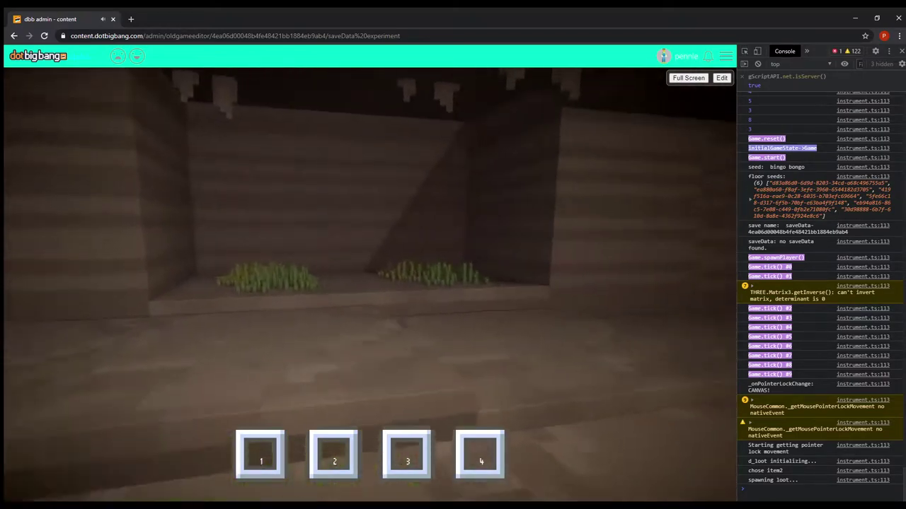
{"action": "key", "text": "a"}
{"action": "key", "text": "w"}
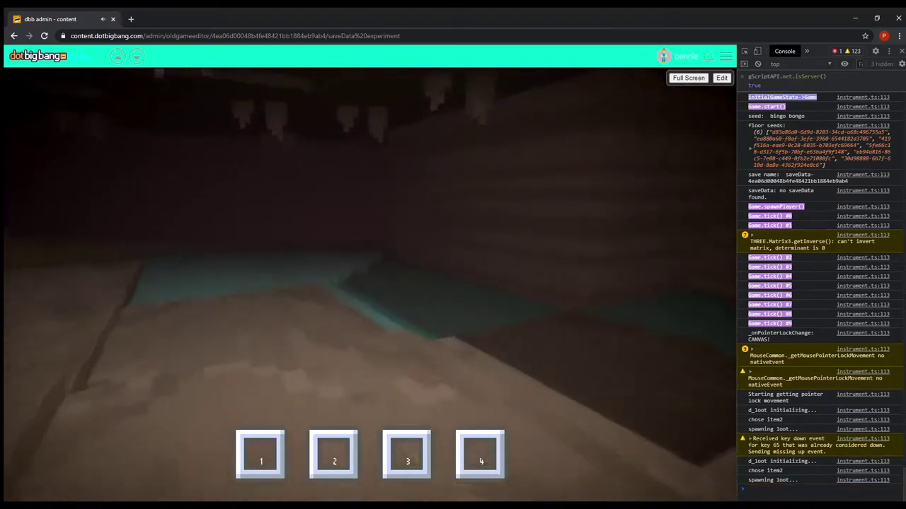
{"action": "key", "text": "w"}
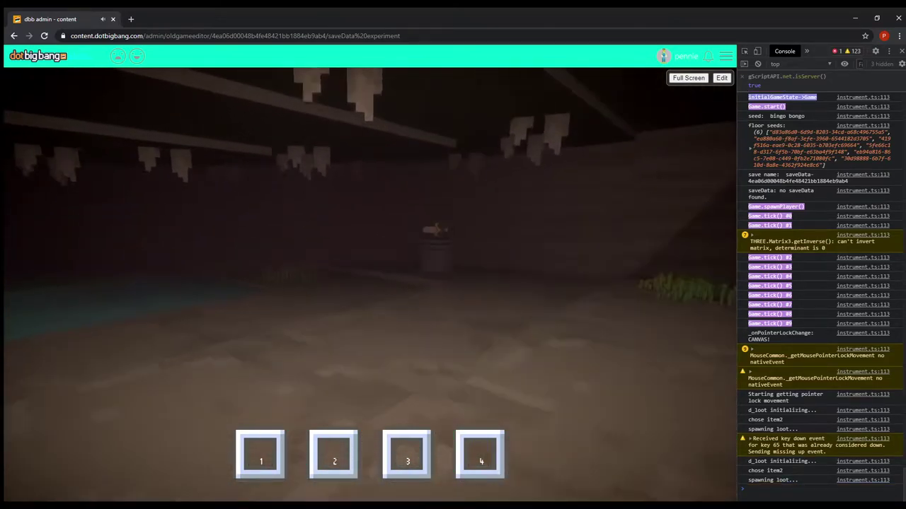
{"action": "key", "text": "d"}
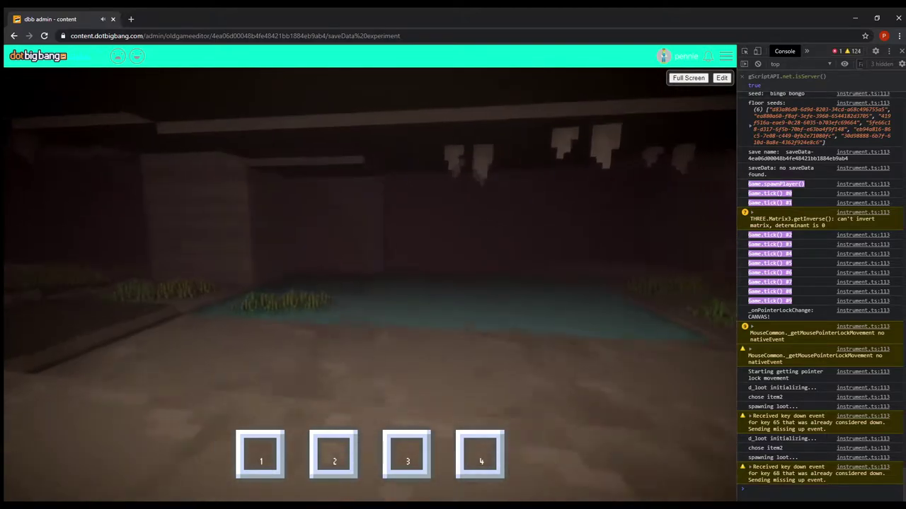
{"action": "key", "text": "w"}
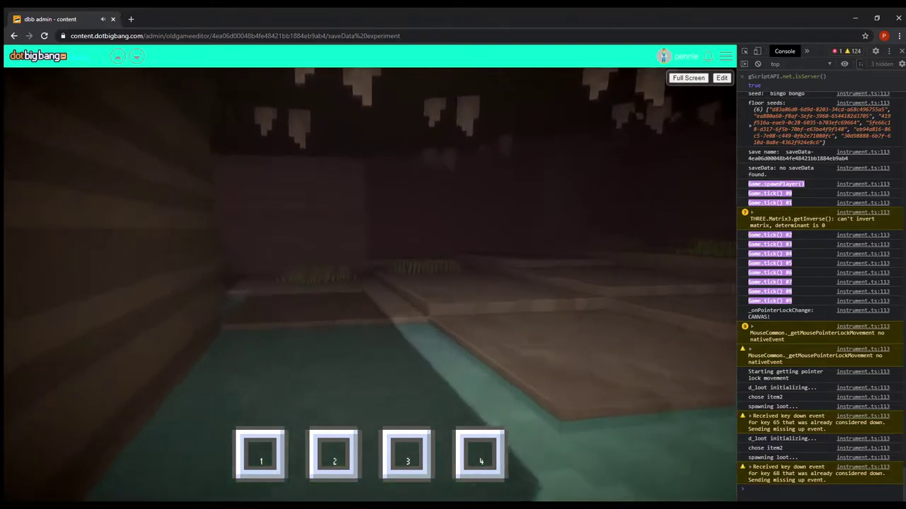
{"action": "key", "text": "w"}
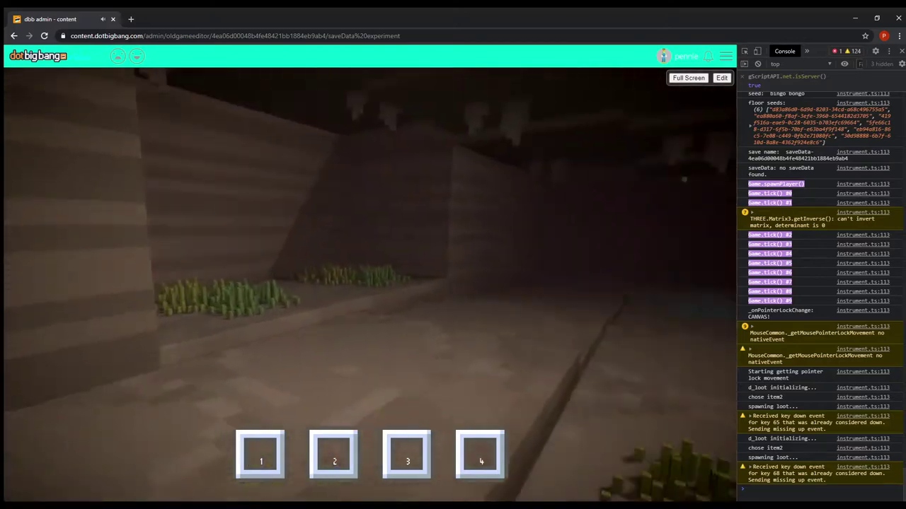
{"action": "key", "text": "a"}
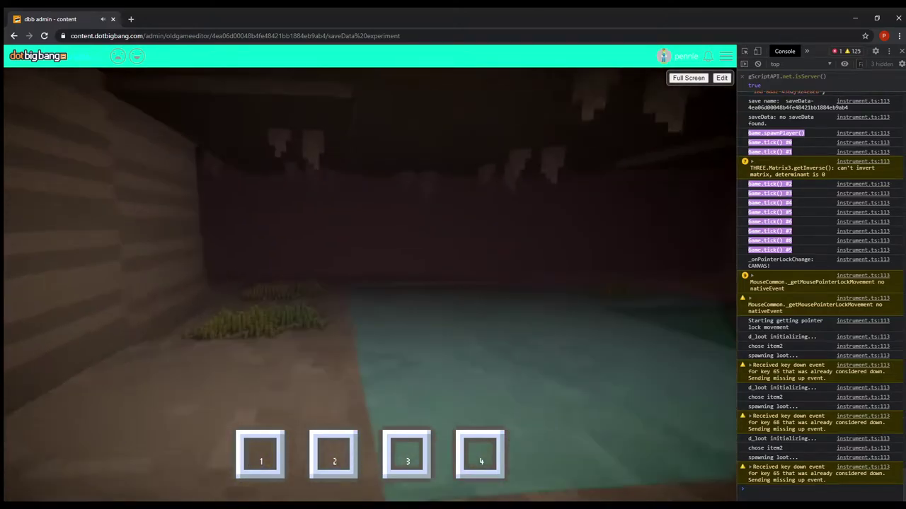
{"action": "key", "text": "w"}
{"action": "key", "text": "w"}
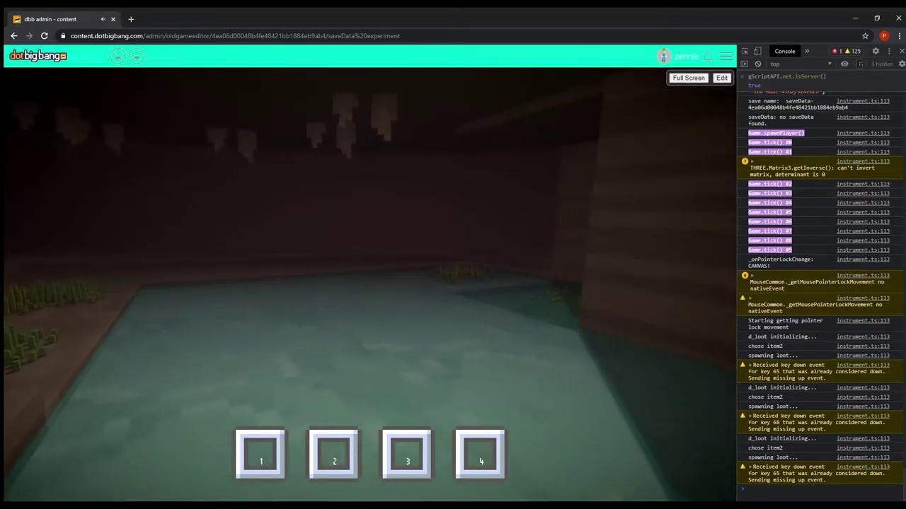
{"action": "key", "text": "w"}
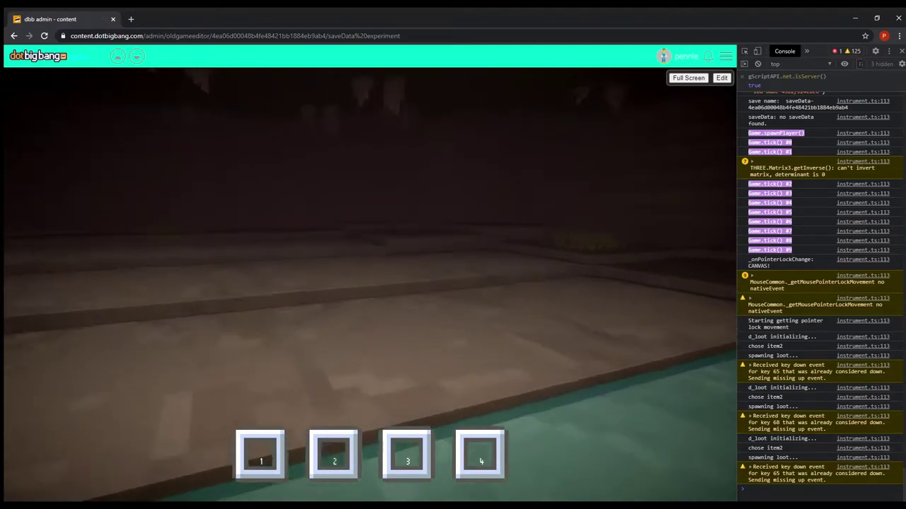
{"action": "key", "text": "w"}
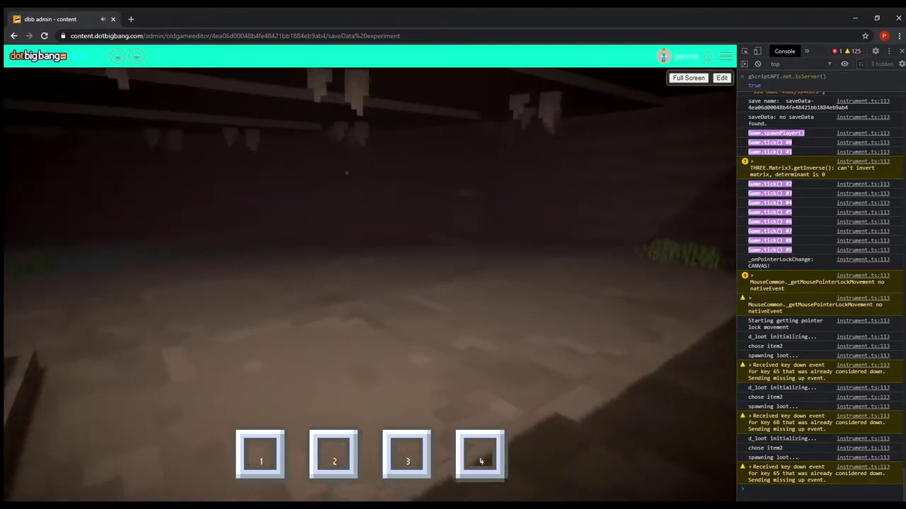
{"action": "key", "text": "w"}
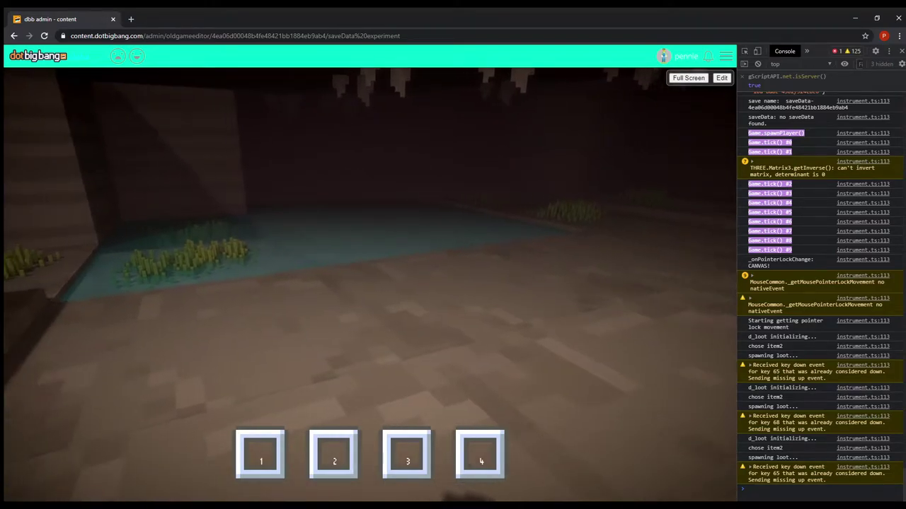
Step: Walk to the barrel, pick up the banana knife, and return to the editor interface
{"action": "key", "text": "Escape"}
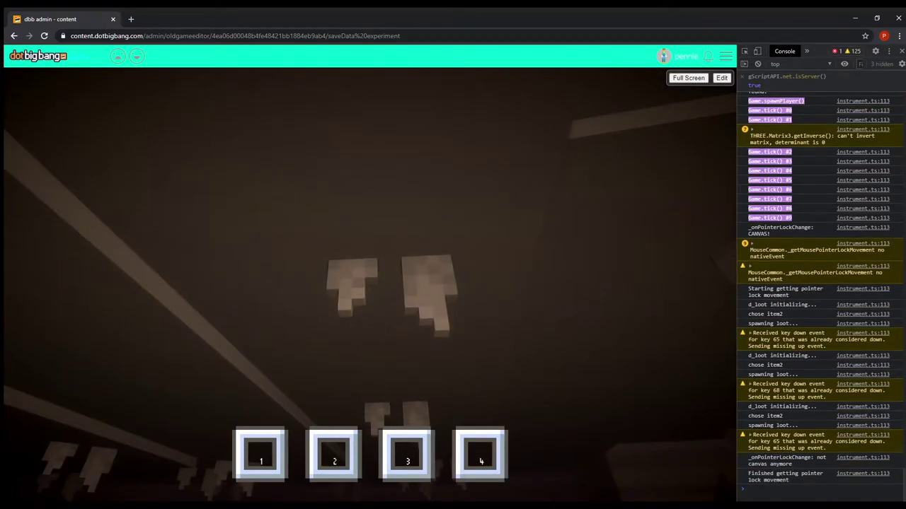
{"action": "left_click", "coordinate": [370, 285]}
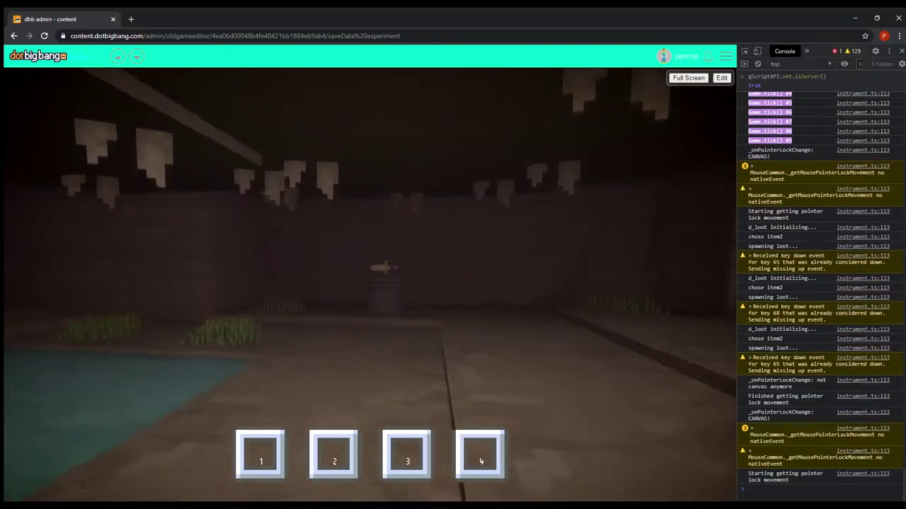
{"action": "key", "text": "w"}
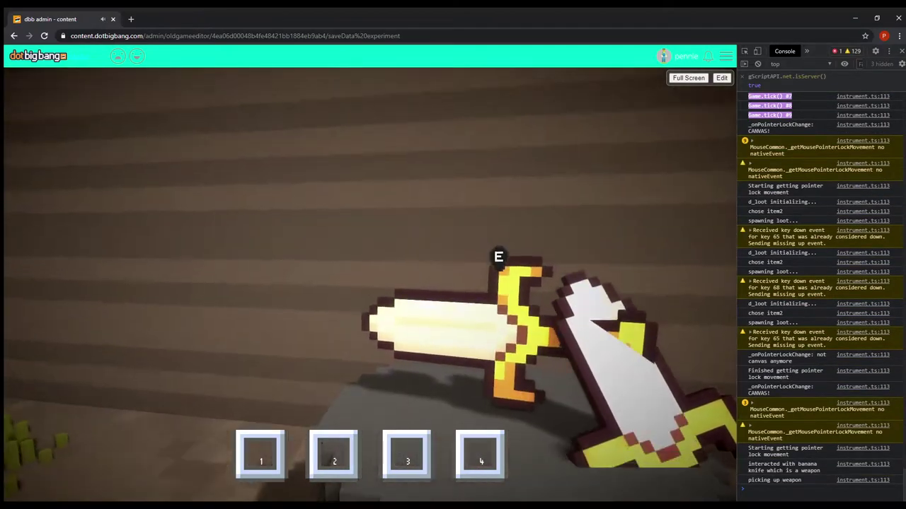
{"action": "key", "text": "e"}
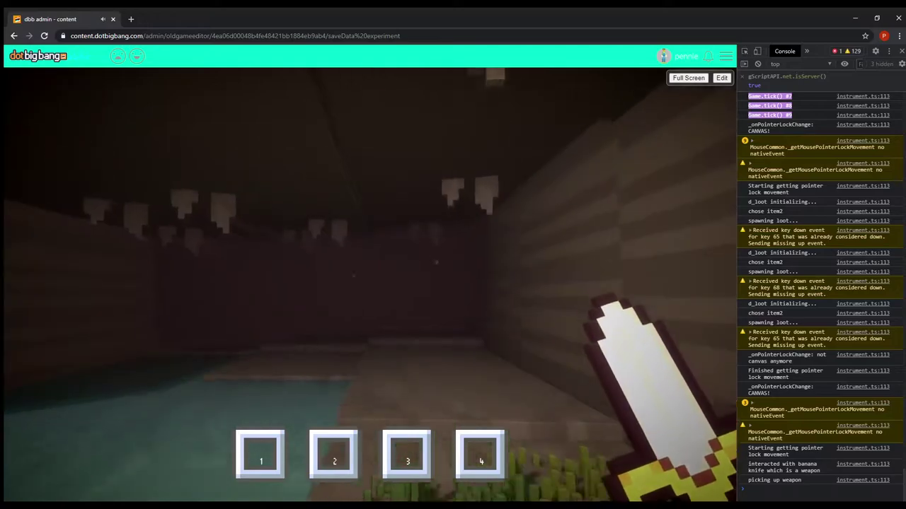
{"action": "key", "text": "Escape"}
{"action": "left_click", "coordinate": [721, 80]}
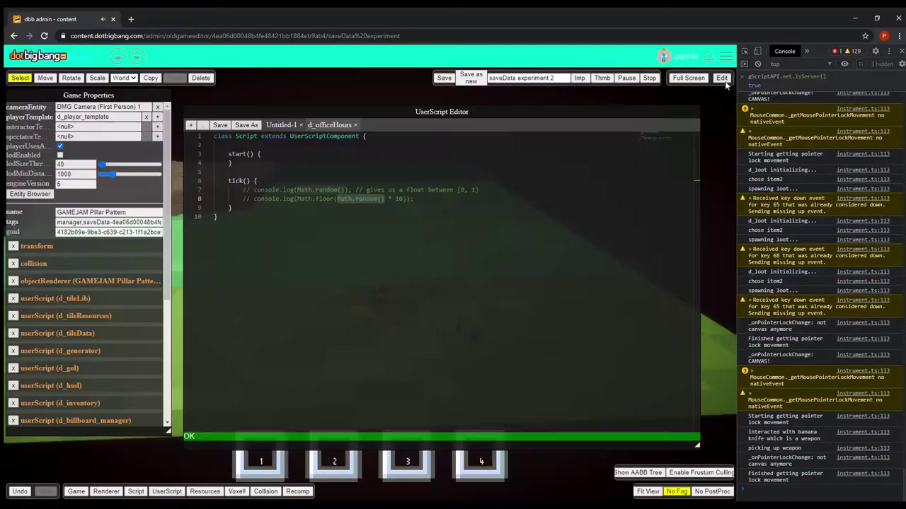
Step: Restart the game, hide the editor interface, and inspect the sword on the barrel from up close
{"action": "left_click", "coordinate": [695, 81]}
{"action": "left_click", "coordinate": [719, 80]}
{"action": "left_click", "coordinate": [616, 169]}
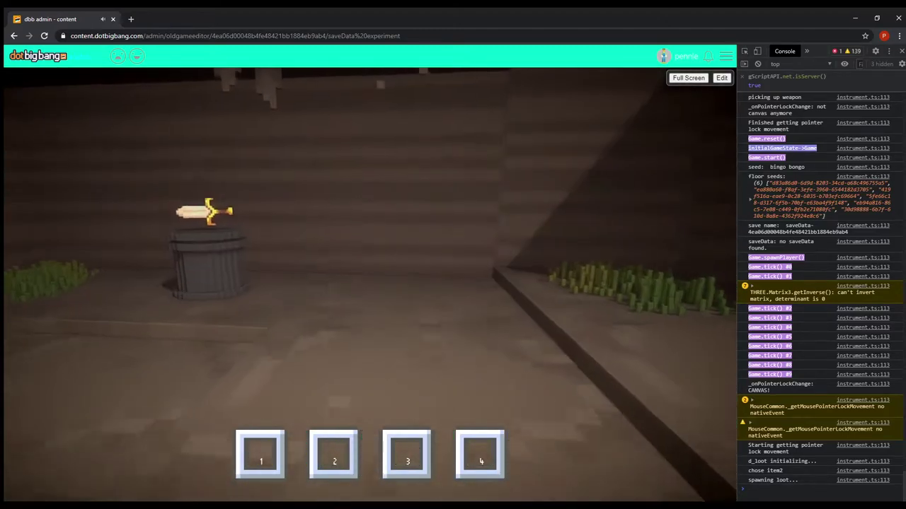
{"action": "key", "text": "w"}
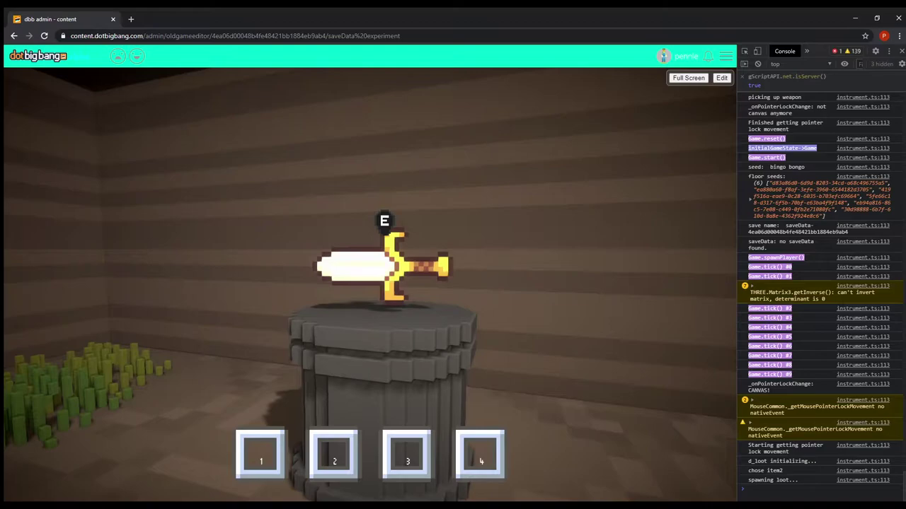
{"action": "key", "text": "s"}
{"action": "key", "text": "w"}
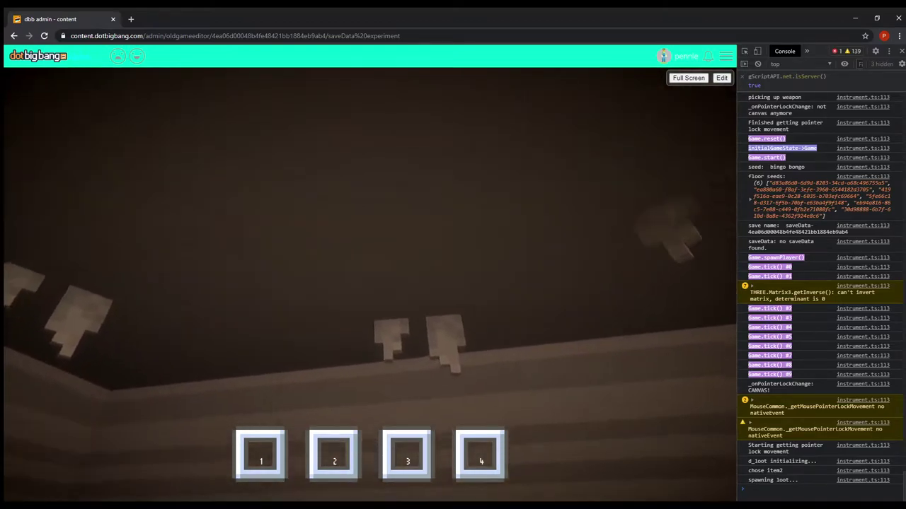
{"action": "key", "text": "w"}
{"action": "key", "text": "s"}
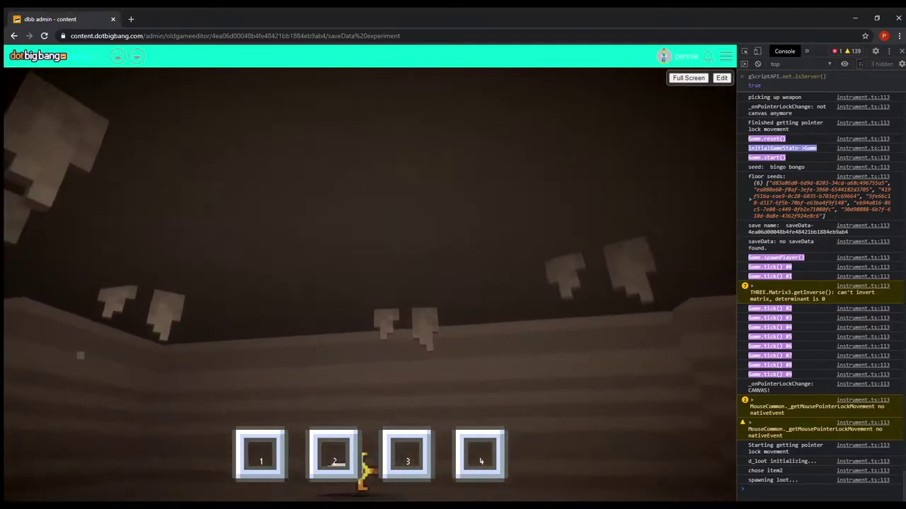
{"action": "key", "text": "w"}
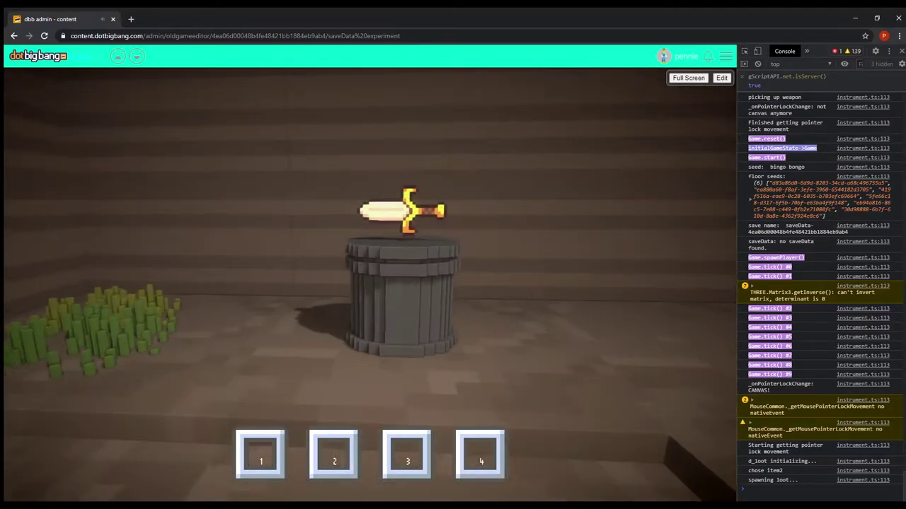
{"action": "key", "text": "w"}
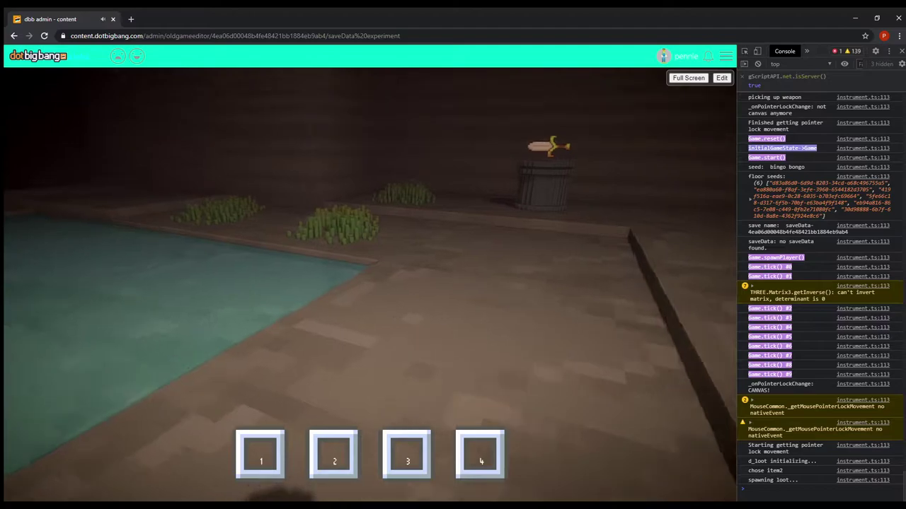
Step: Explore the generated dungeon rooms on foot, examining the pools, grass patches, raised ledges and ceiling stalactites
{"action": "key", "text": "w"}
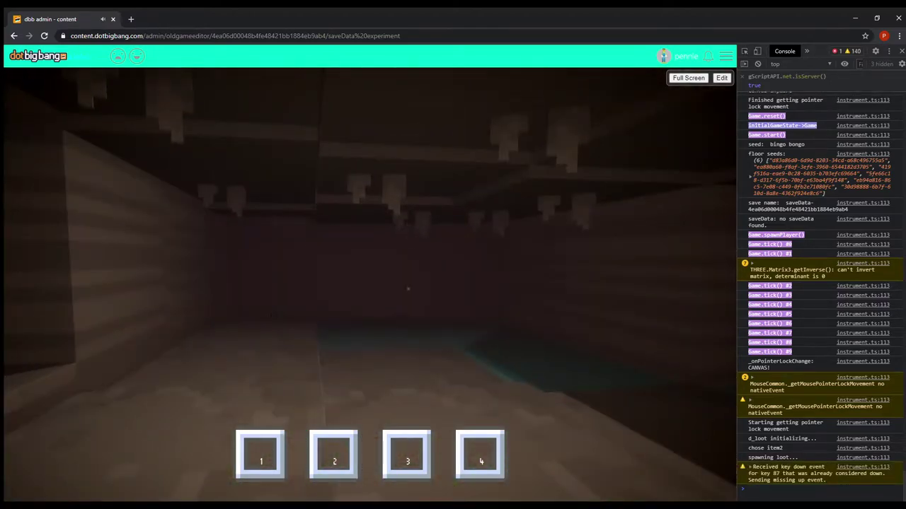
{"action": "key", "text": "w"}
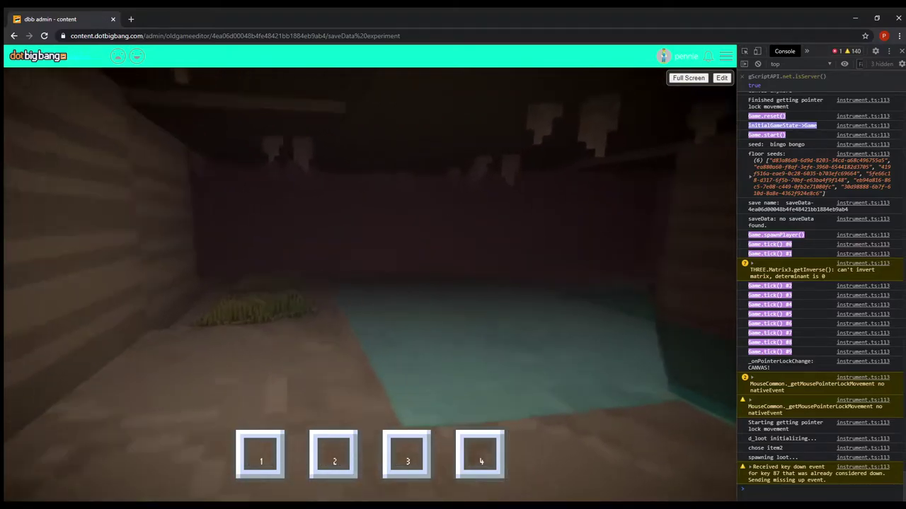
{"action": "key", "text": "w"}
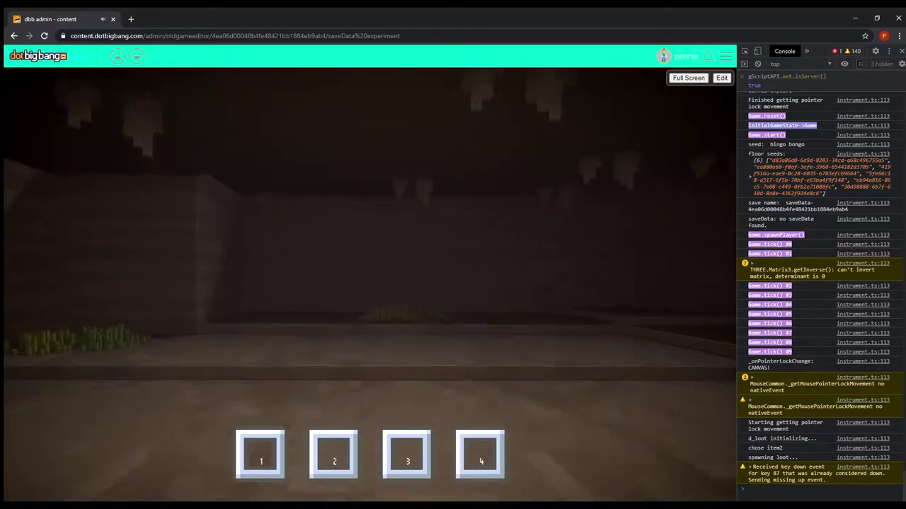
{"action": "key", "text": "w"}
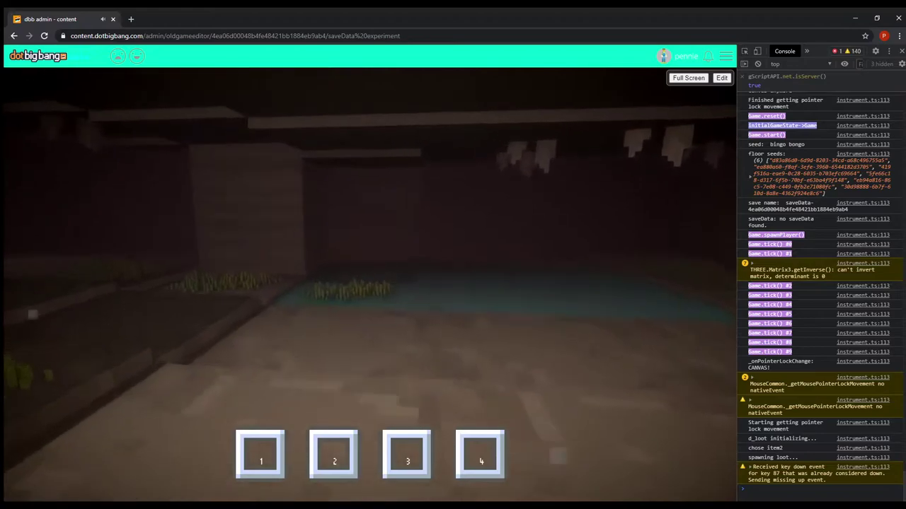
{"action": "key", "text": "w"}
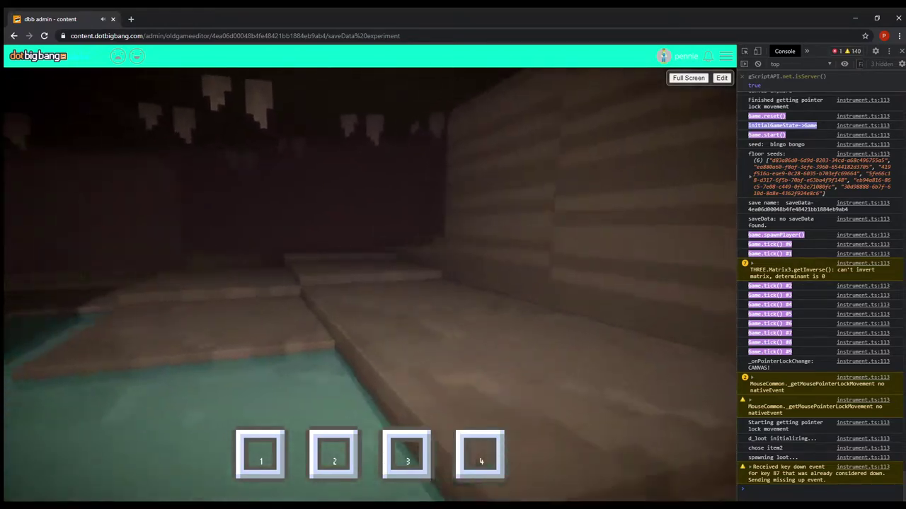
{"action": "key", "text": "w"}
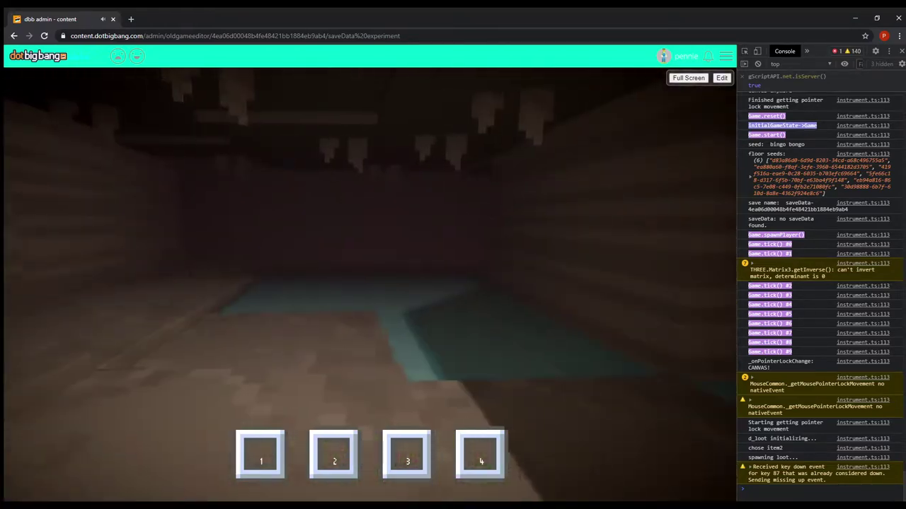
{"action": "key", "text": "w"}
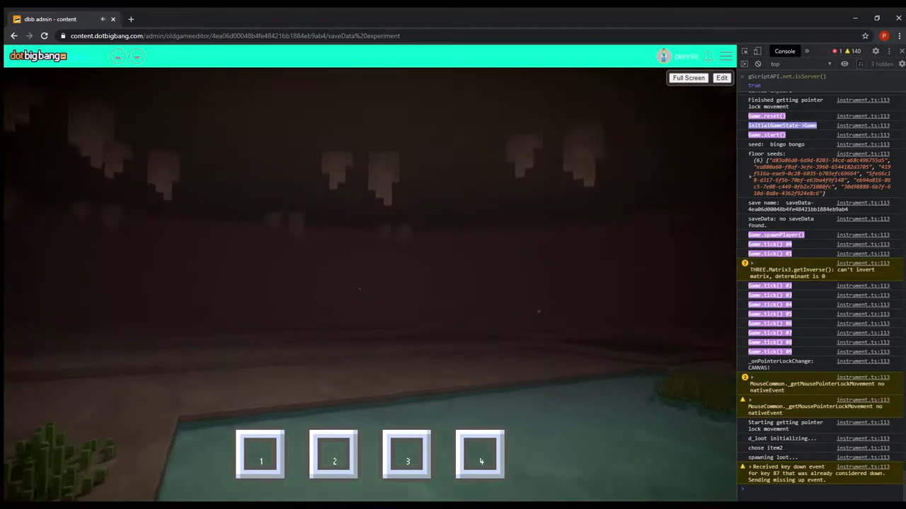
{"action": "key", "text": "w"}
{"action": "key", "text": "w"}
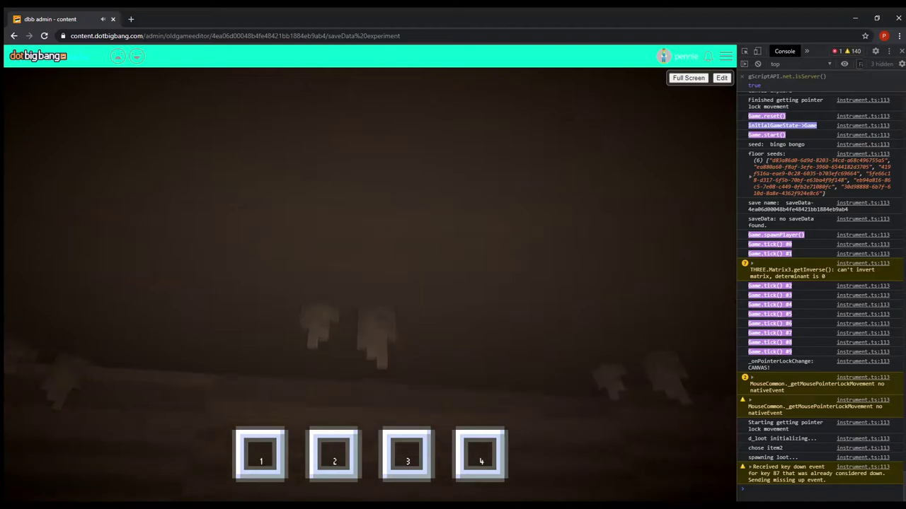
{"action": "key", "text": "w"}
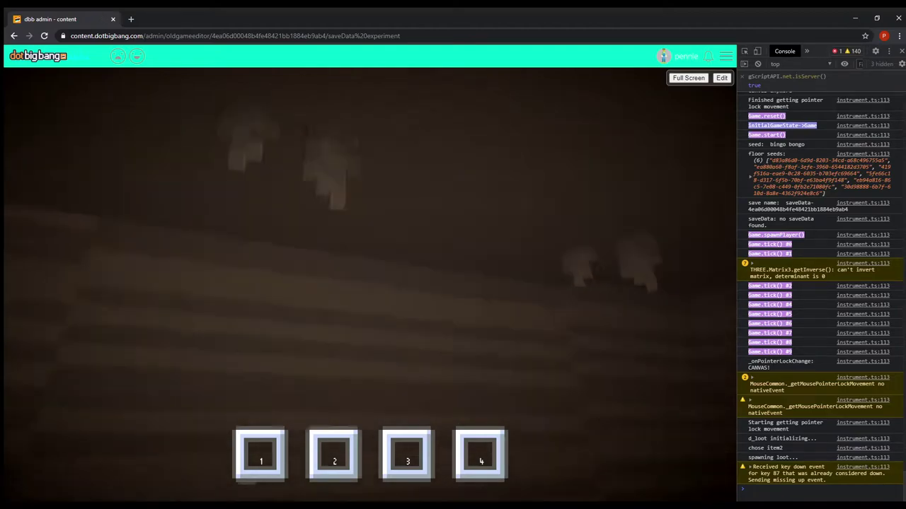
{"action": "key", "text": "w"}
{"action": "key", "text": "w"}
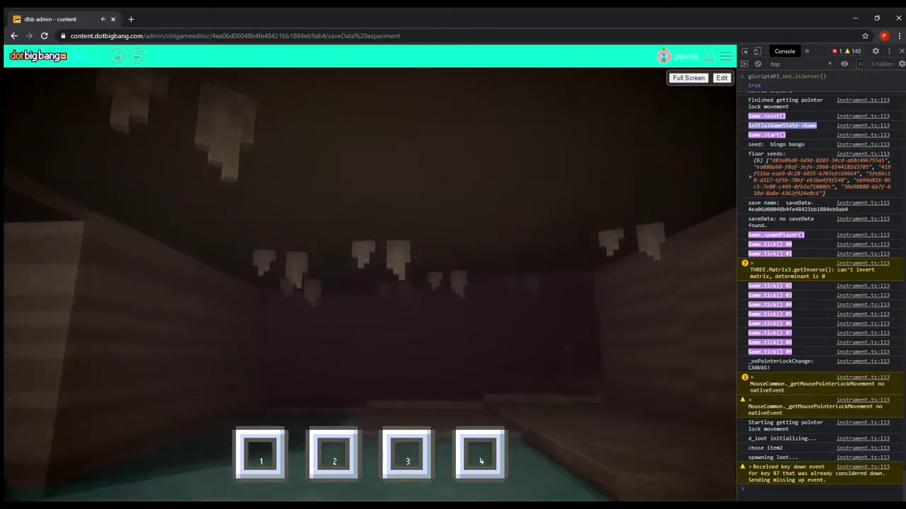
{"action": "key", "text": "w"}
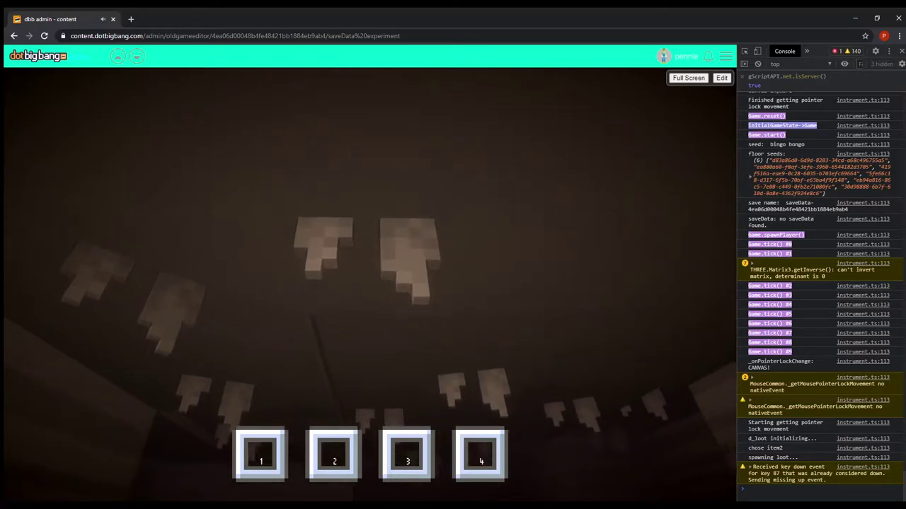
{"action": "key", "text": "w"}
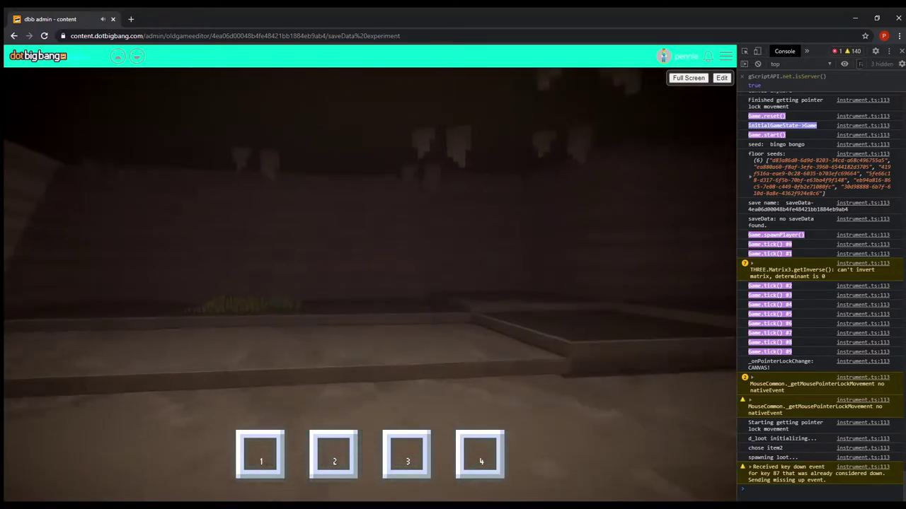
{"action": "key", "text": "w"}
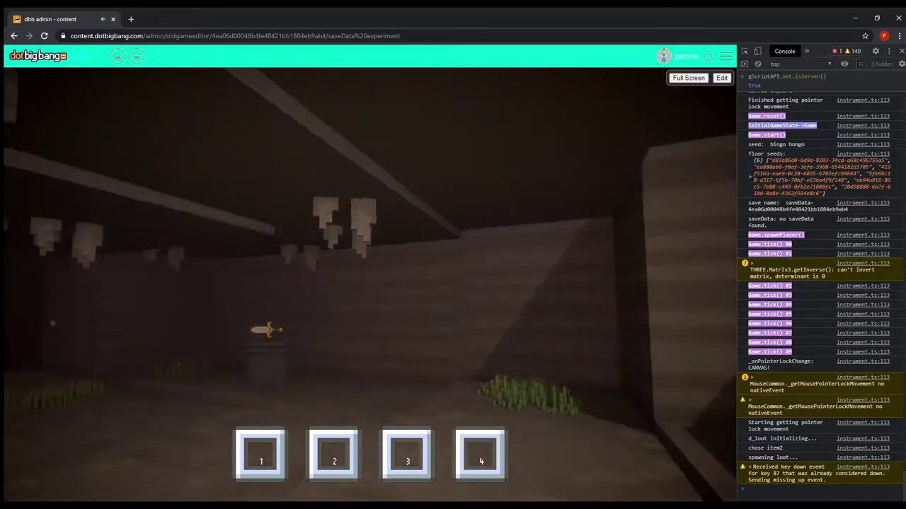
{"action": "key", "text": "w"}
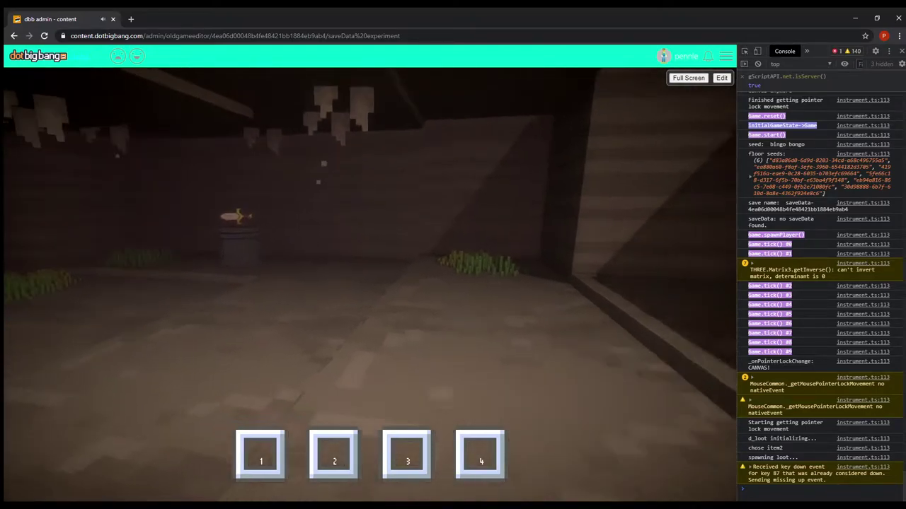
{"action": "mouse_move", "coordinate": [367, 269]}
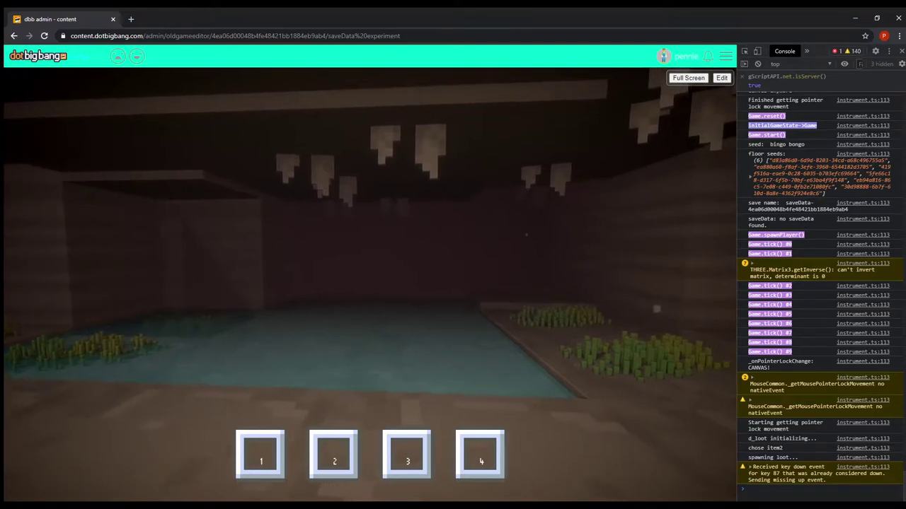
Step: Leave the gameplay view for the editor interface and open the d_entropy user script
{"action": "key", "text": "Escape"}
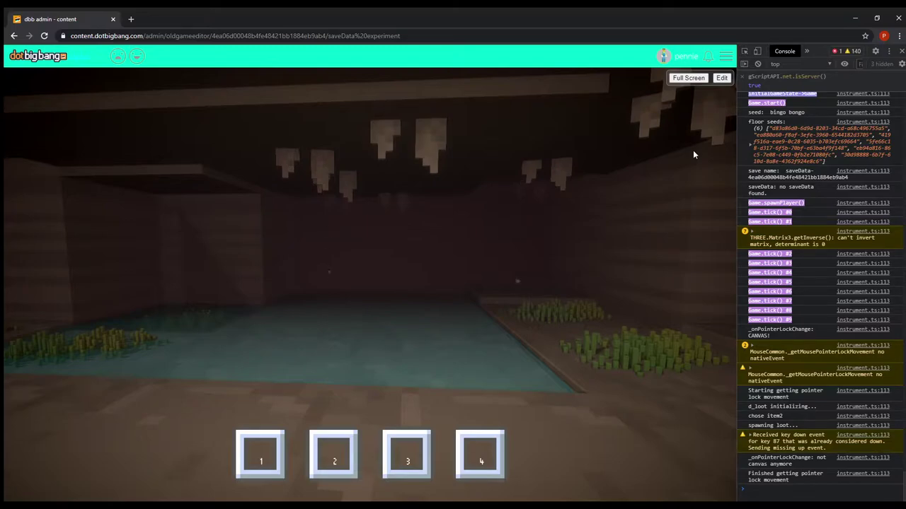
{"action": "left_click", "coordinate": [558, 147]}
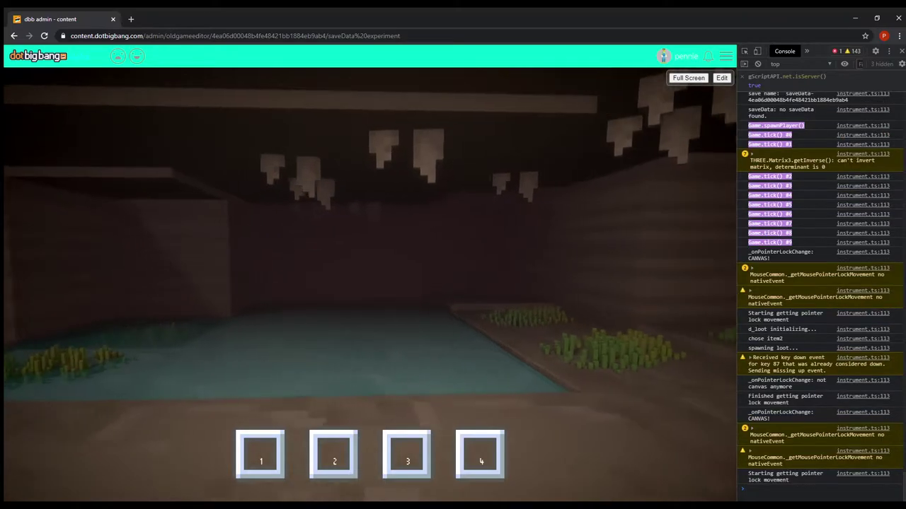
{"action": "key", "text": "Escape"}
{"action": "left_click", "coordinate": [722, 78]}
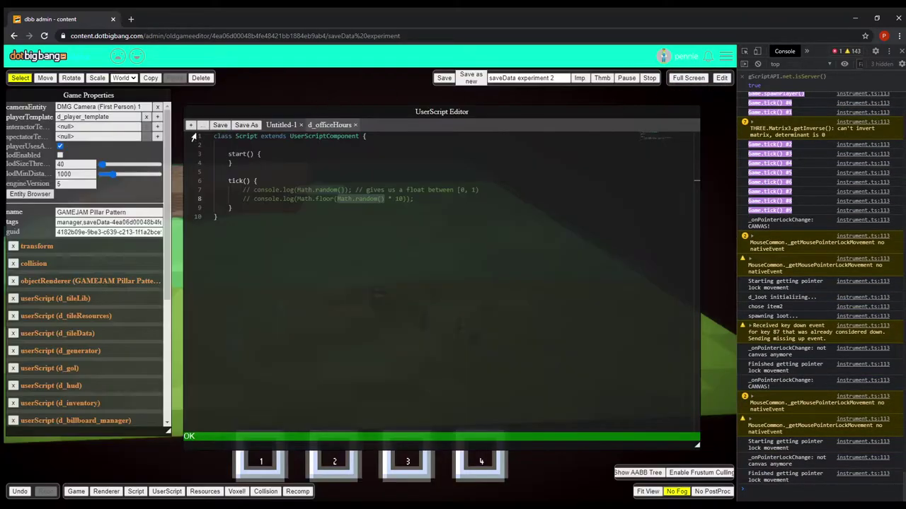
{"action": "left_click", "coordinate": [197, 127]}
{"action": "type", "text": "d_entropy"}
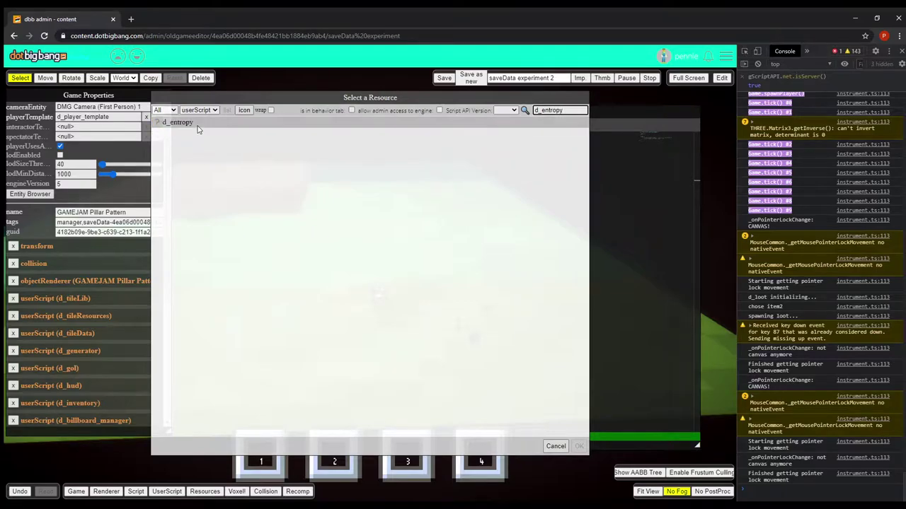
{"action": "double_click", "coordinate": [192, 125]}
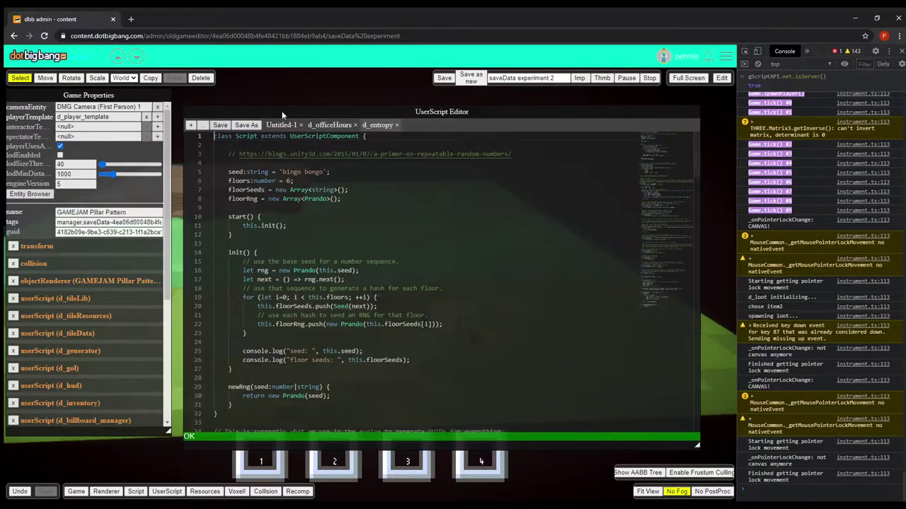
Step: Enlarge the script editor and view the Prando class in d_entropy
{"action": "scroll", "coordinate": [403, 177], "scroll_direction": "down", "scroll_amount": 5}
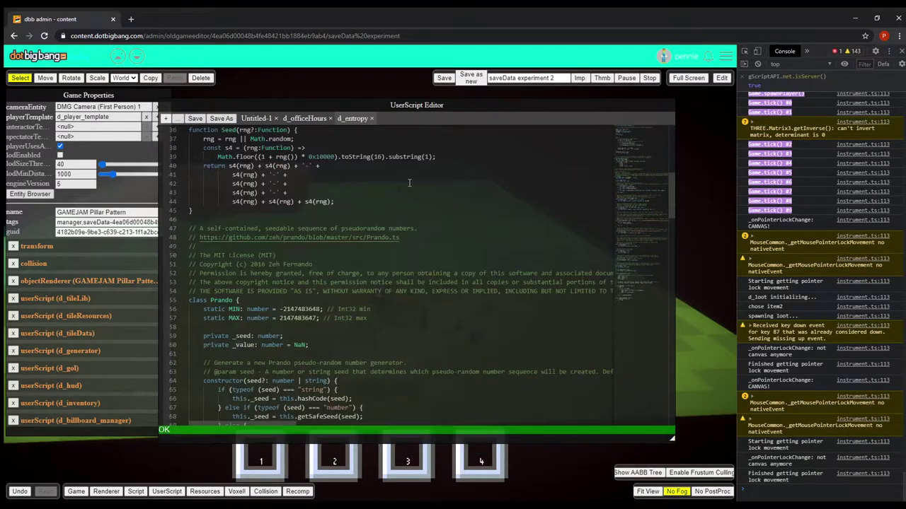
{"action": "scroll", "coordinate": [404, 181], "scroll_direction": "down", "scroll_amount": 3}
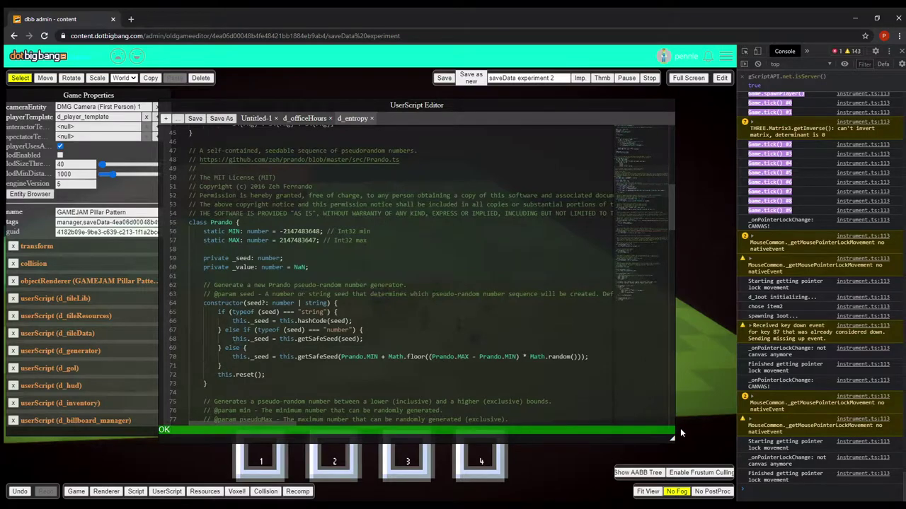
{"action": "left_click_drag", "start_coordinate": [666, 444], "coordinate": [698, 457]}
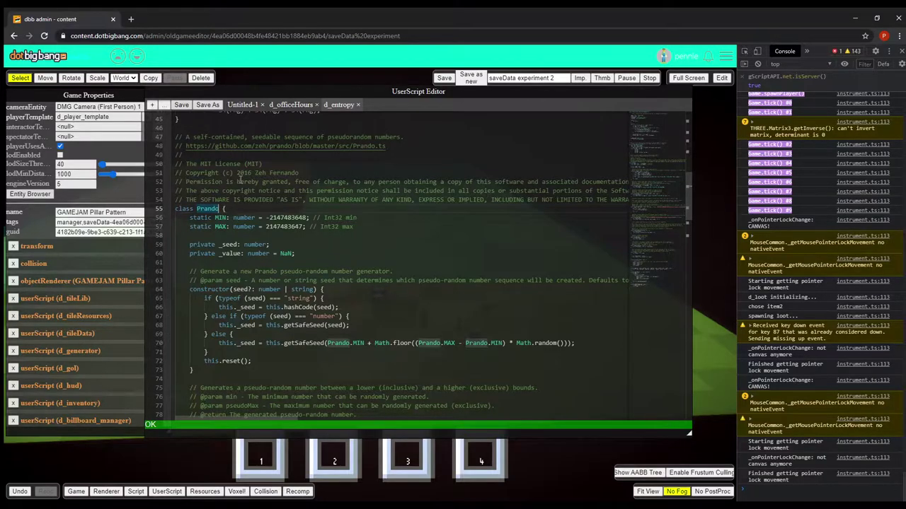
{"action": "scroll", "coordinate": [237, 176], "scroll_direction": "down", "scroll_amount": 3}
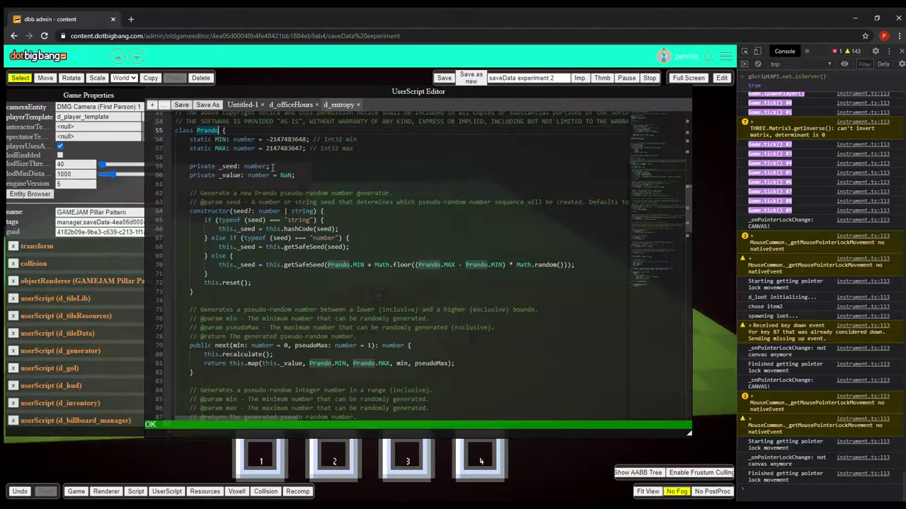
Step: Highlight the Prando constructor to examine how it handles string, number and missing seeds
{"action": "left_click", "coordinate": [261, 297], "text": "shift"}
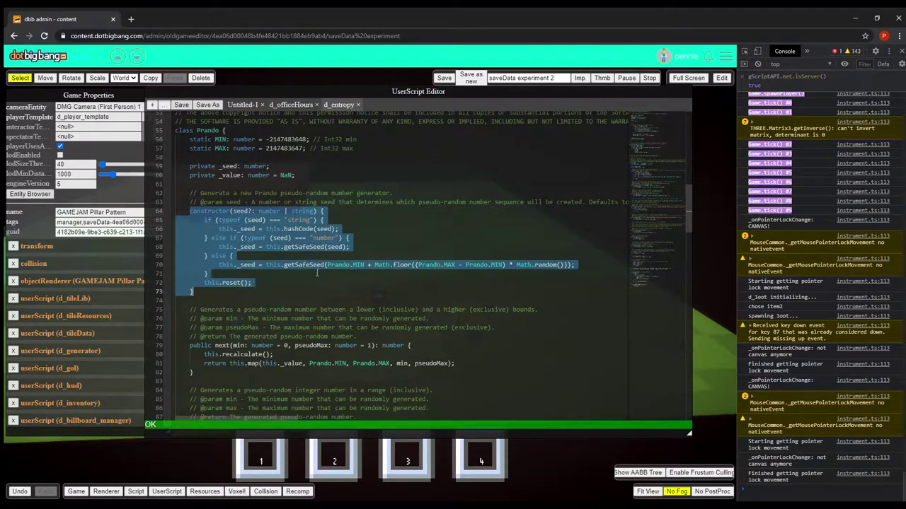
{"action": "left_click", "coordinate": [391, 249]}
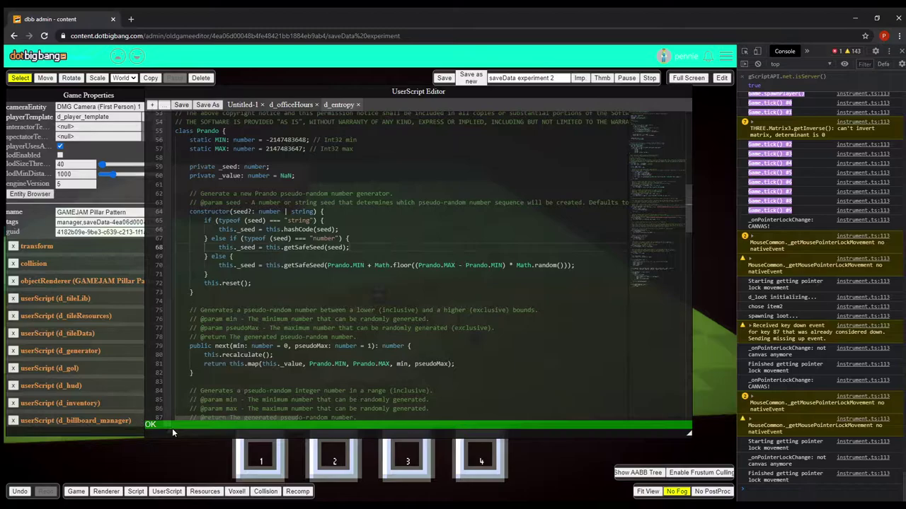
{"action": "left_click_drag", "start_coordinate": [353, 184], "coordinate": [431, 311]}
{"action": "left_click_drag", "start_coordinate": [382, 247], "coordinate": [340, 292]}
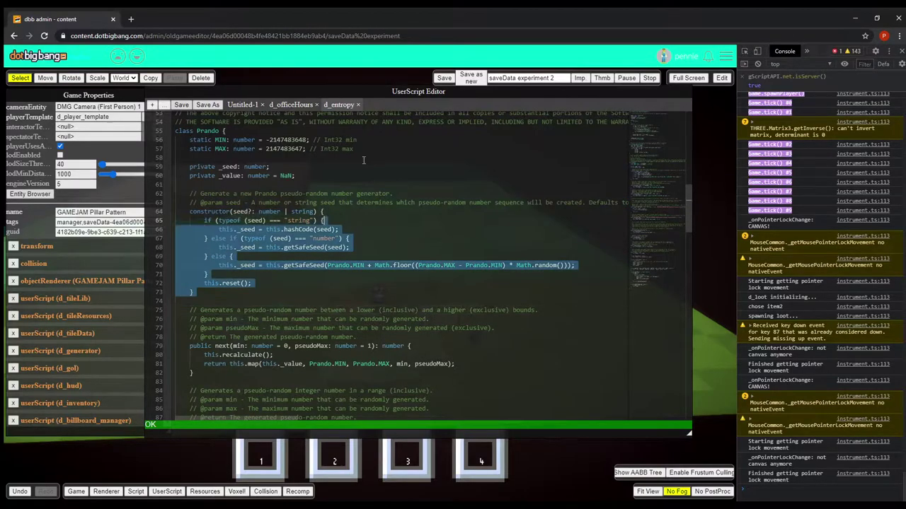
{"action": "left_click", "coordinate": [363, 159]}
Step: Close the user script editor and return from the level view to the gameplay view
{"action": "left_click", "coordinate": [165, 492]}
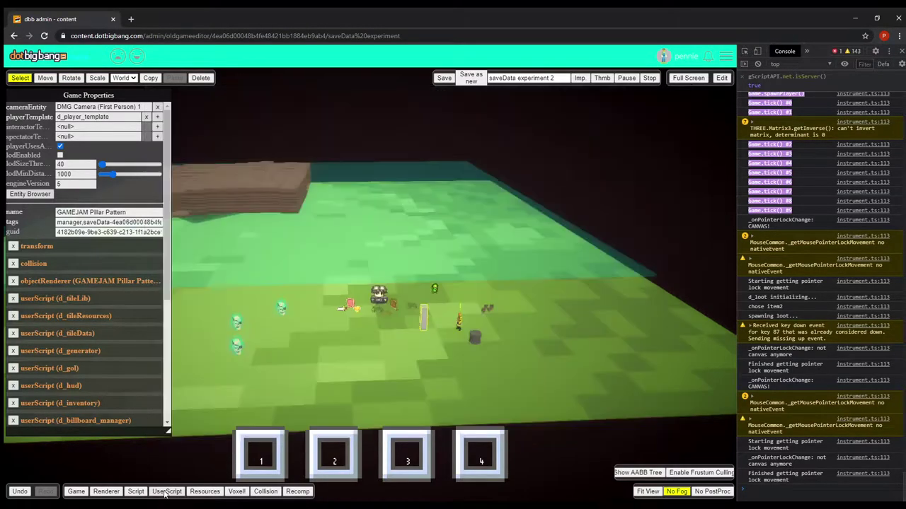
{"action": "left_click_drag", "start_coordinate": [460, 233], "coordinate": [348, 233]}
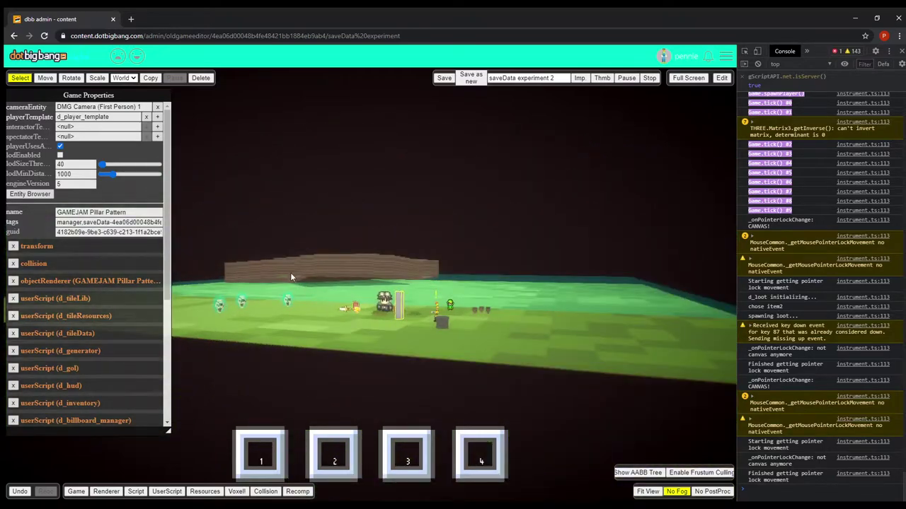
{"action": "left_click", "coordinate": [722, 79]}
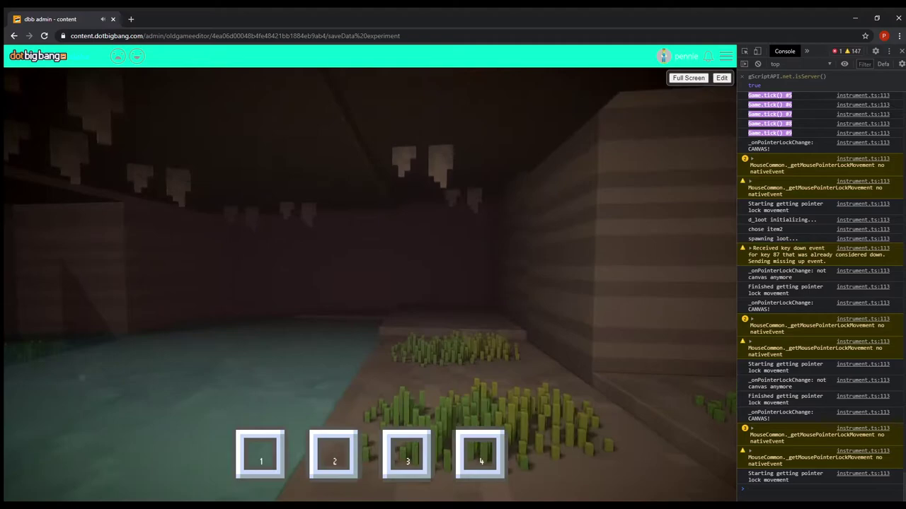
Step: Walk through the generated dungeon along the pool to examine its walls, grass patches and ceiling stalactites
{"action": "key", "text": "w"}
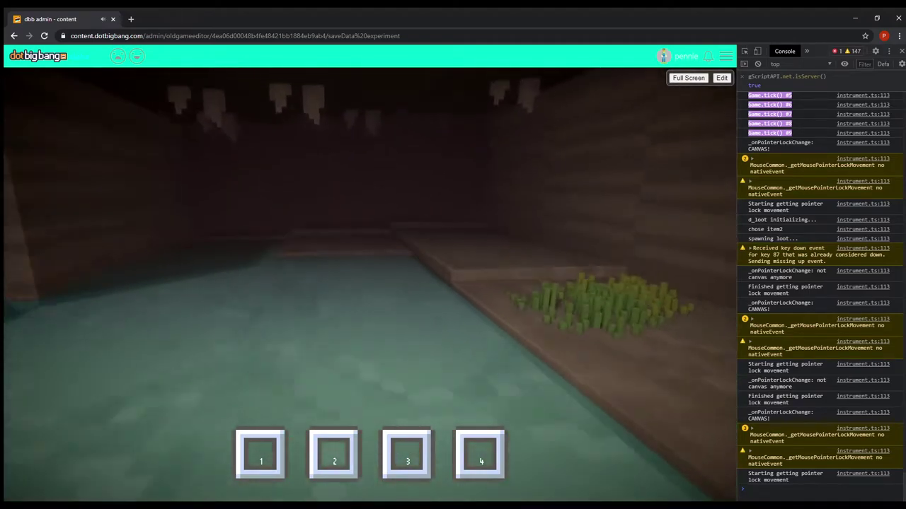
{"action": "key", "text": "w"}
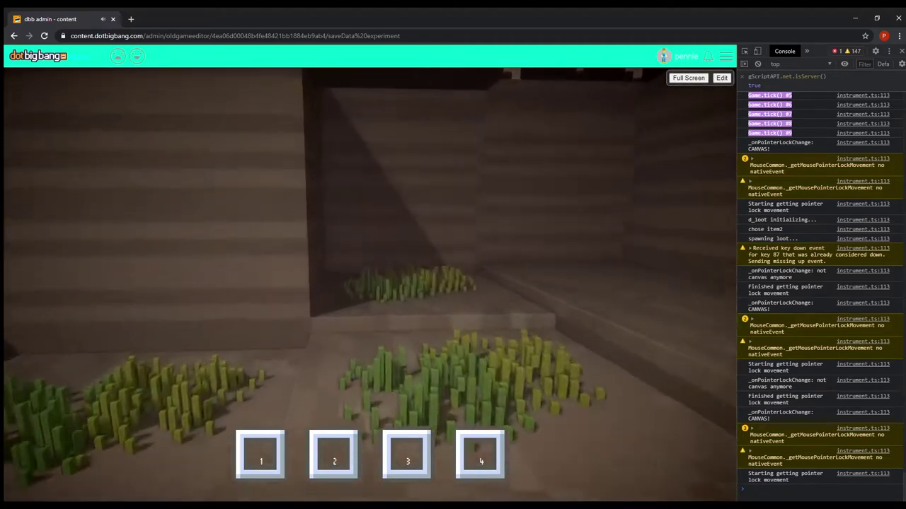
{"action": "key", "text": "w"}
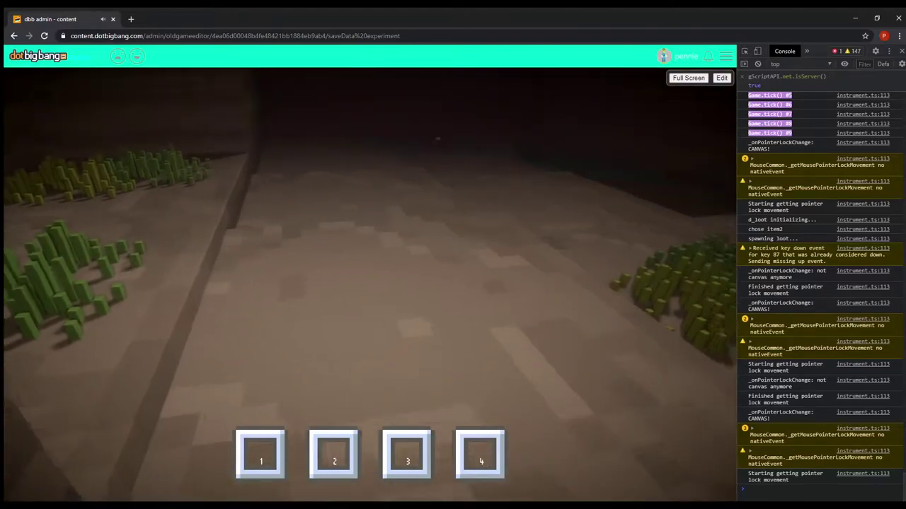
{"action": "key", "text": "w"}
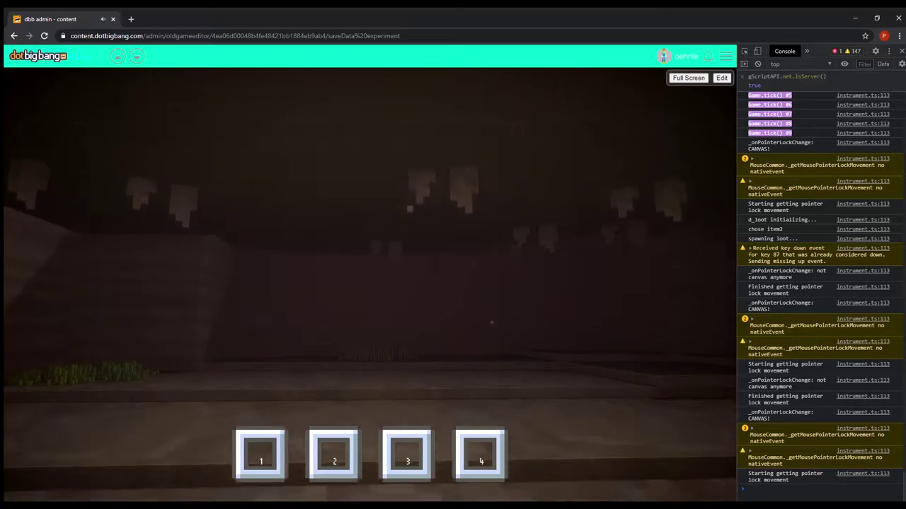
{"action": "key", "text": "w"}
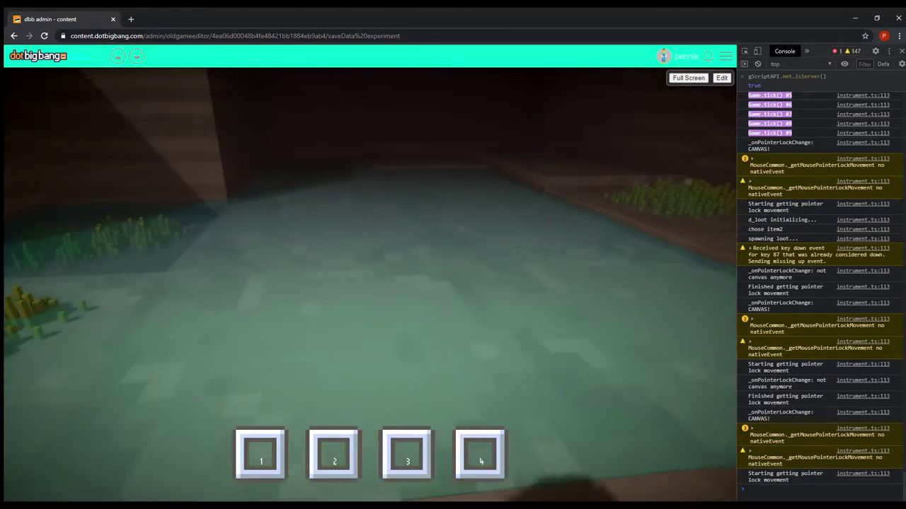
{"action": "key", "text": "w"}
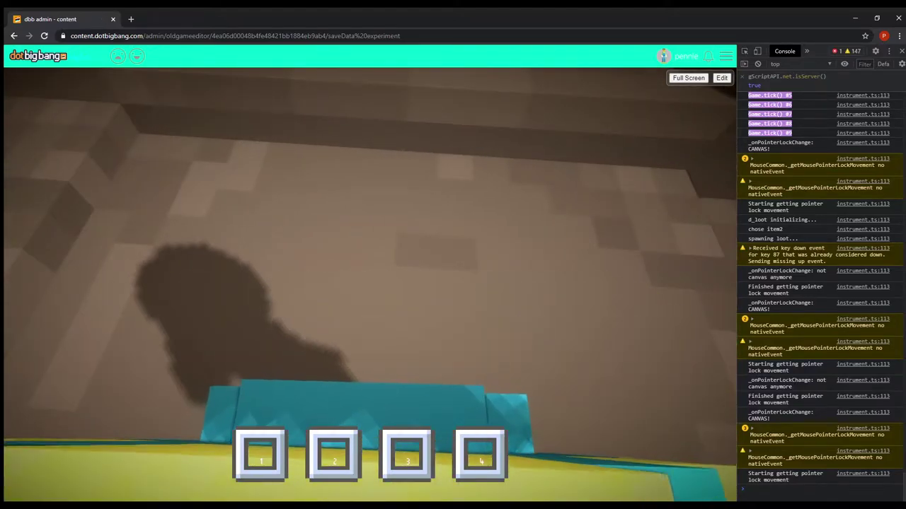
Step: Walk along the raised grassy ledge and examine the loot displayed on the pedestal in the dungeon room
{"action": "key", "text": "w"}
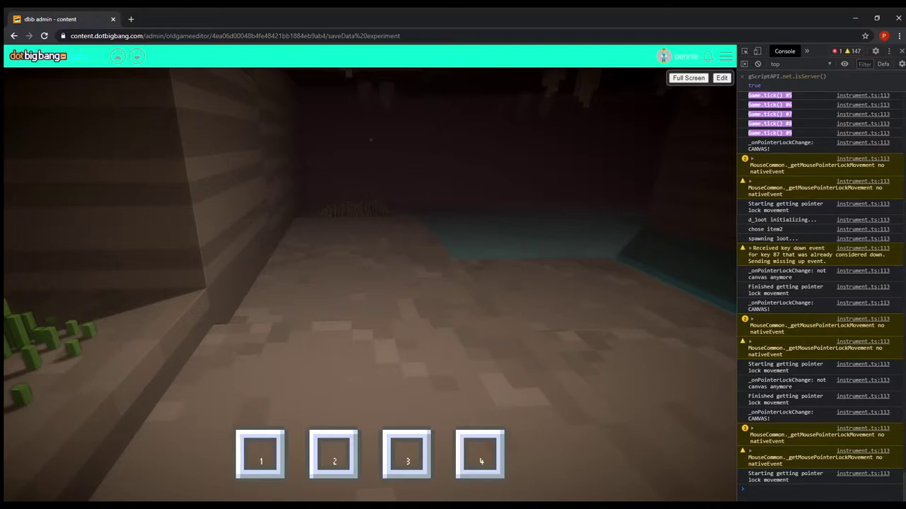
{"action": "key", "text": "w"}
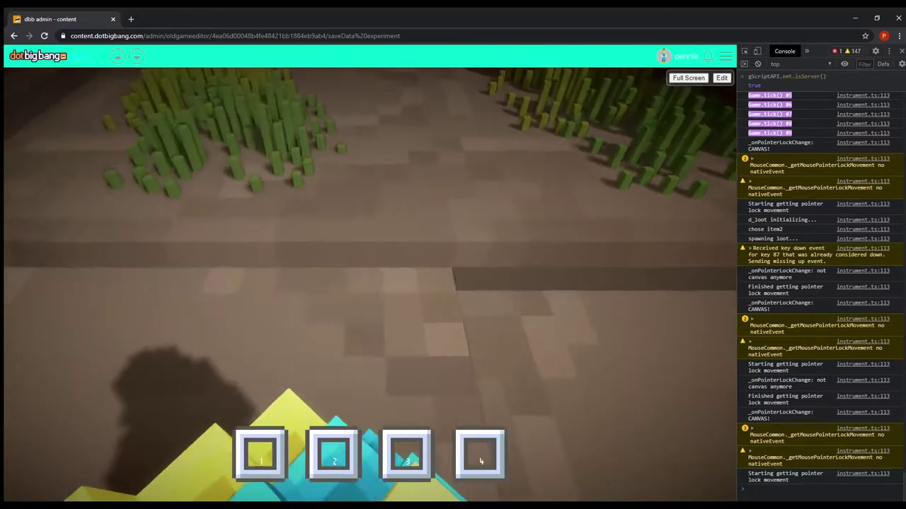
{"action": "key", "text": "s"}
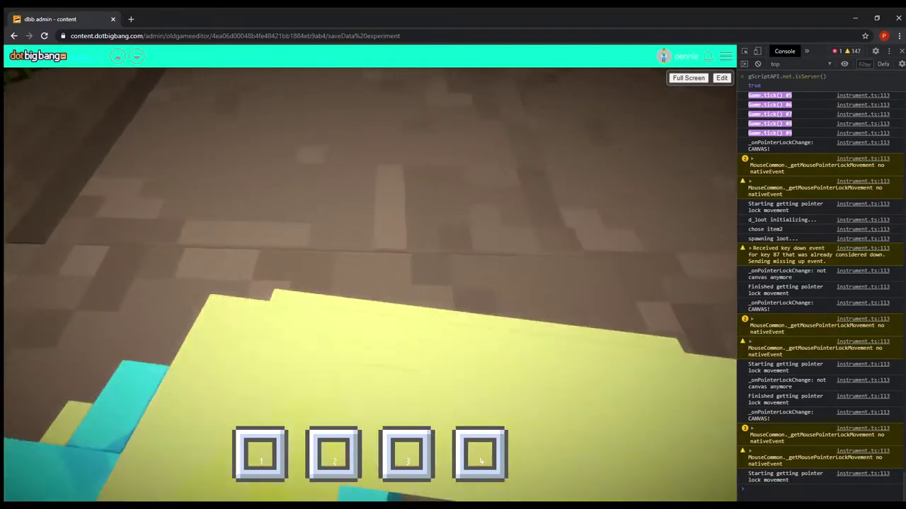
{"action": "key", "text": "w"}
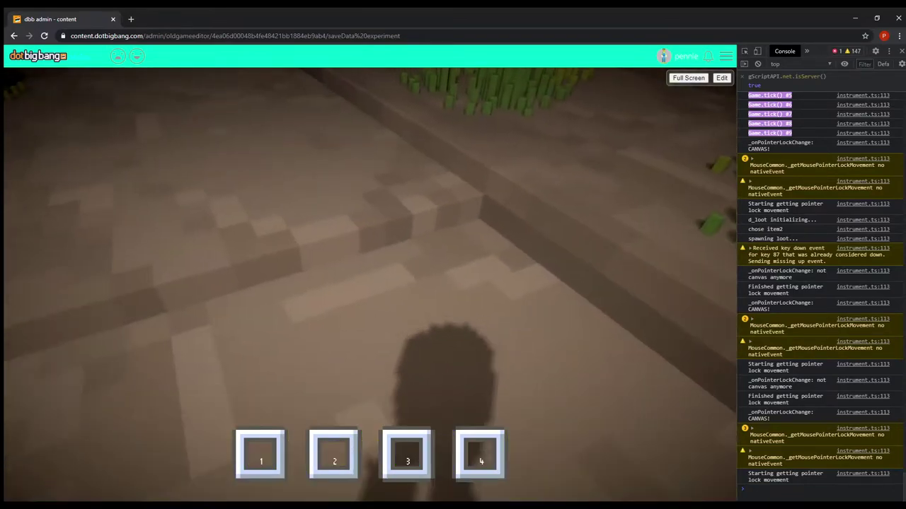
{"action": "key", "text": "w"}
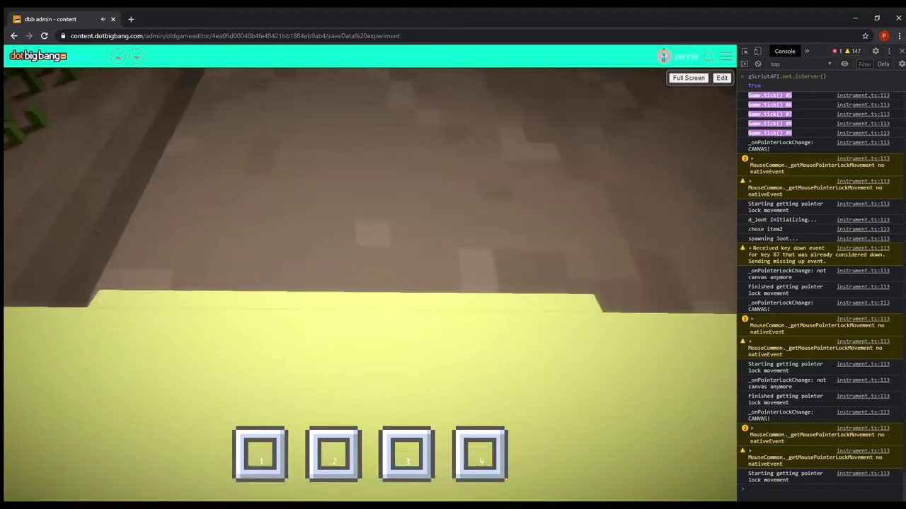
{"action": "key", "text": "w"}
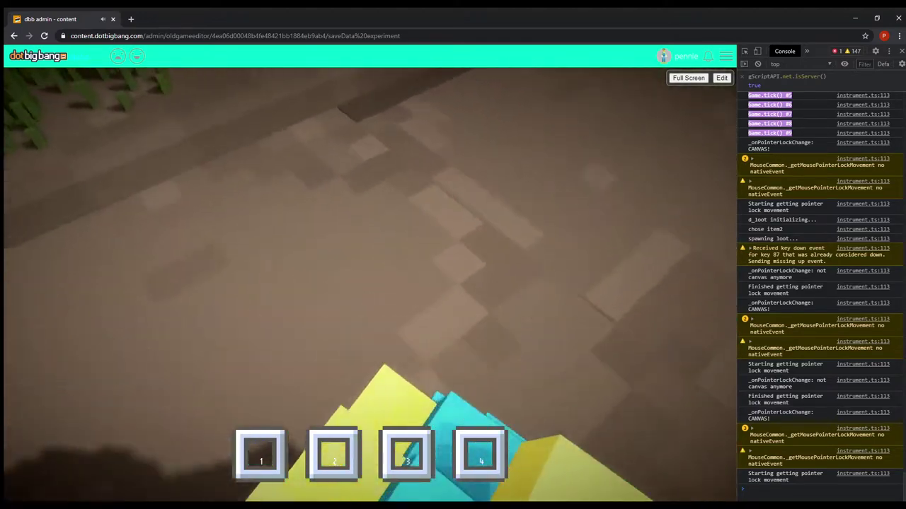
{"action": "key", "text": "w"}
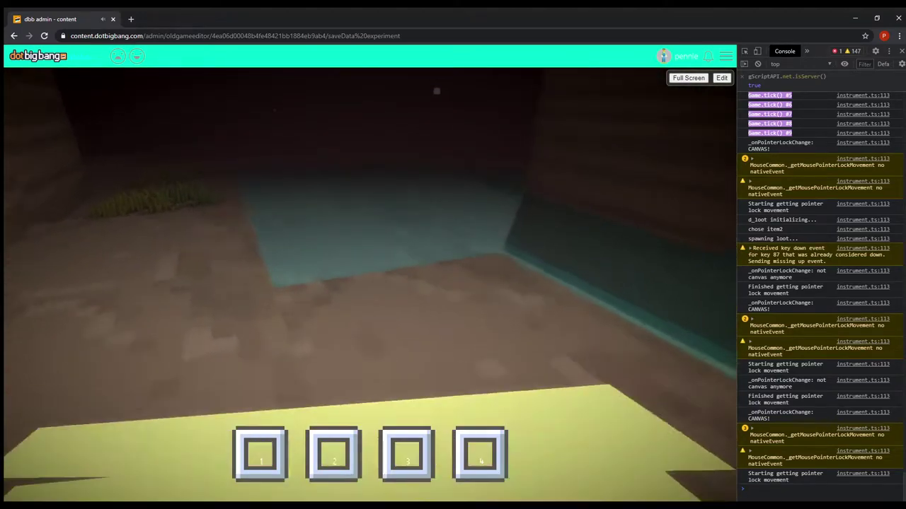
{"action": "key", "text": "w"}
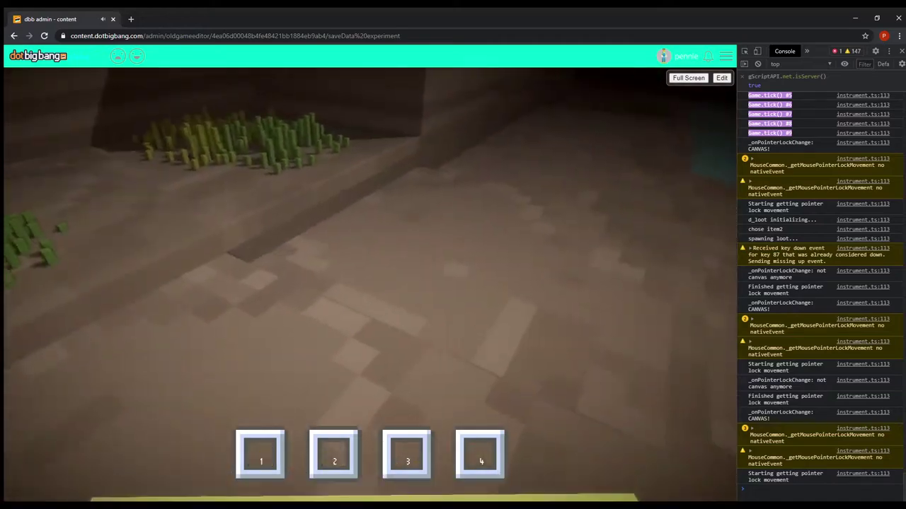
{"action": "key", "text": "w"}
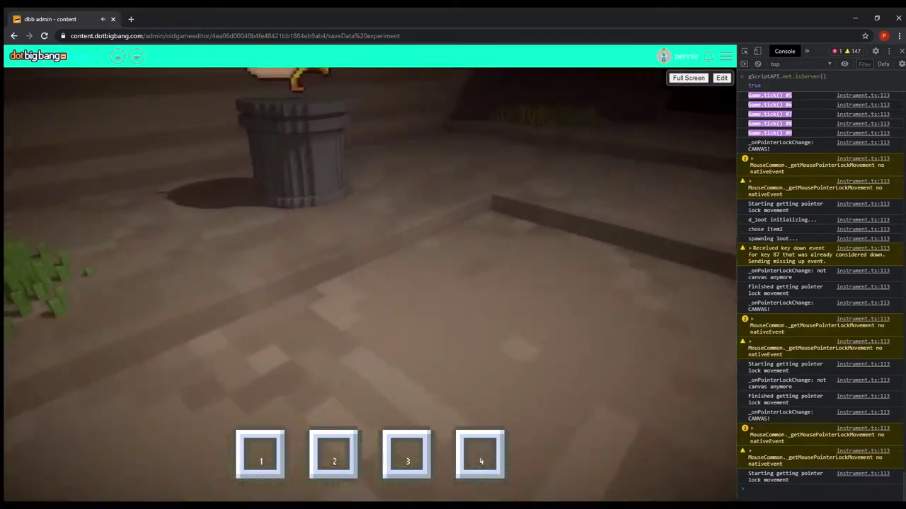
{"action": "key", "text": "w"}
{"action": "key", "text": "w"}
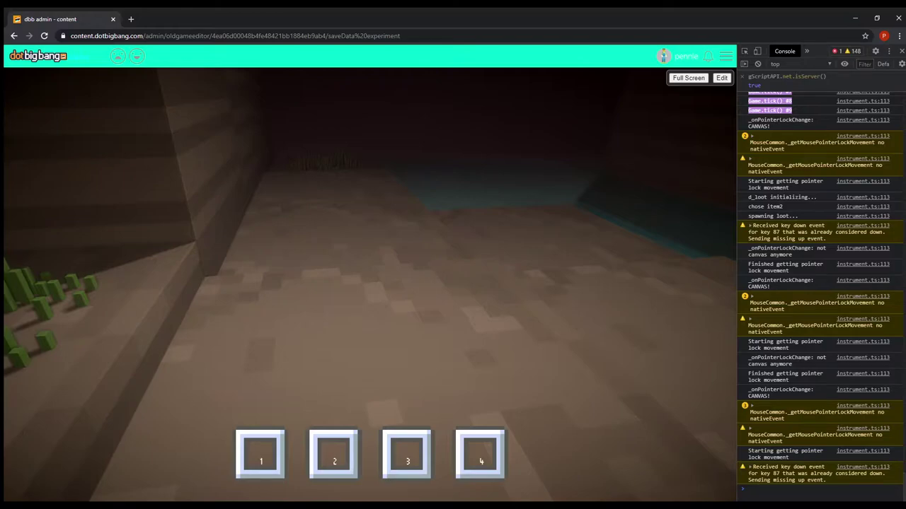
Step: Walk past the sword pedestal and inspect the stepped floor and stone walls around the pool
{"action": "key", "text": "w"}
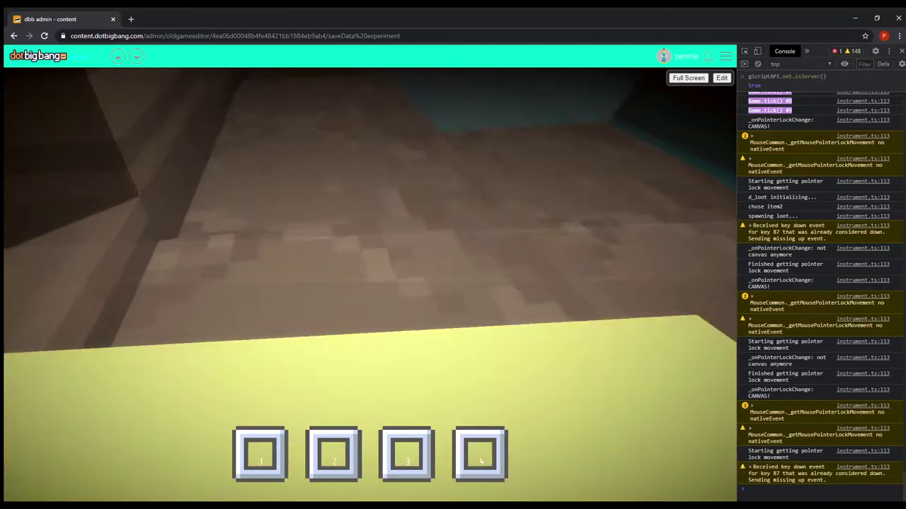
{"action": "key", "text": "w"}
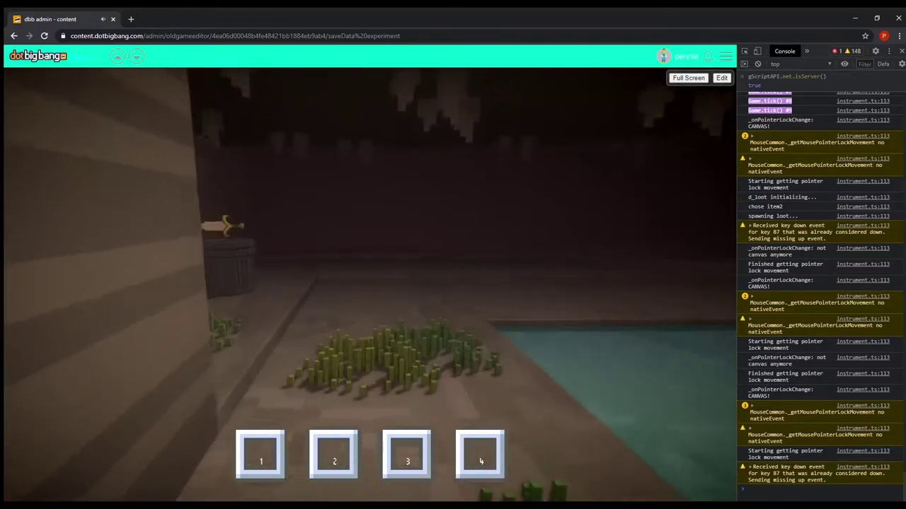
{"action": "key", "text": "w"}
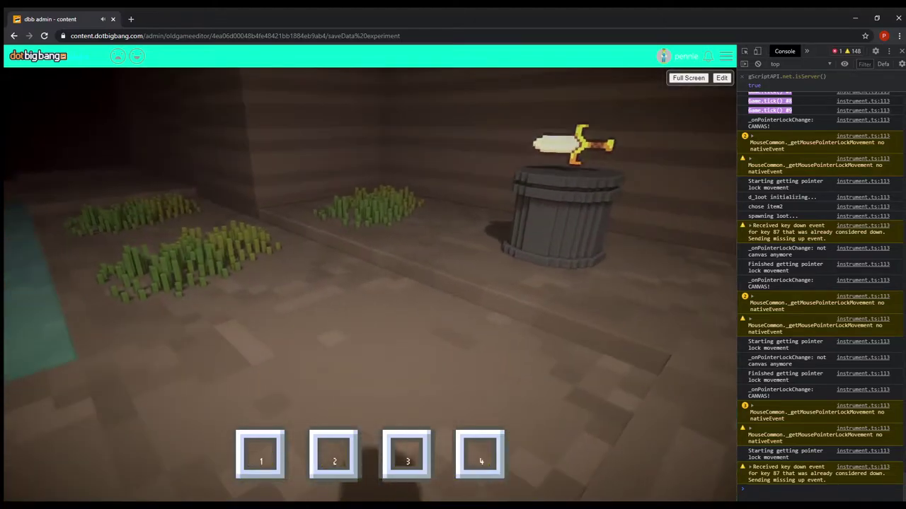
{"action": "key", "text": "w"}
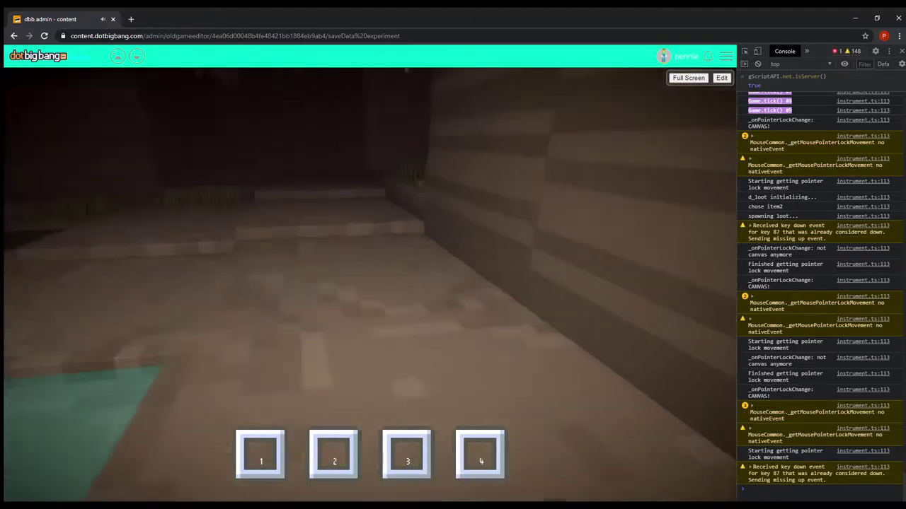
{"action": "key", "text": "w"}
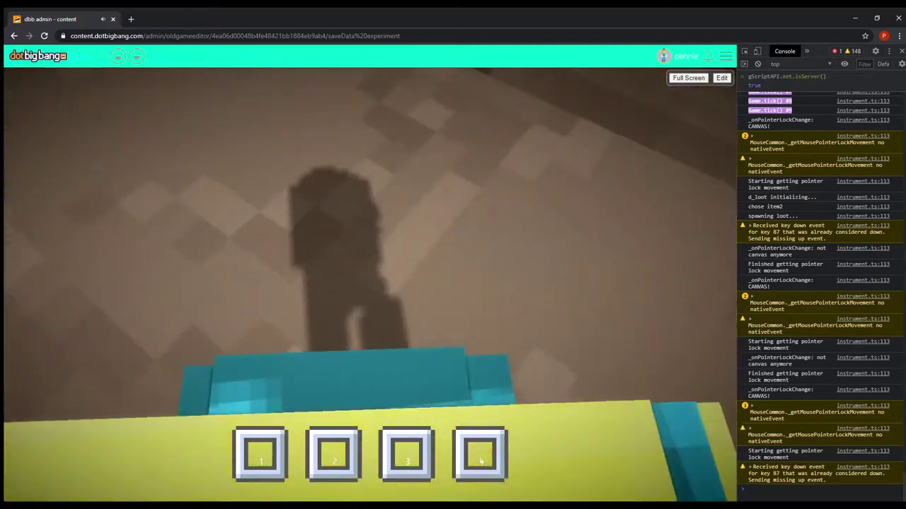
{"action": "key", "text": "w"}
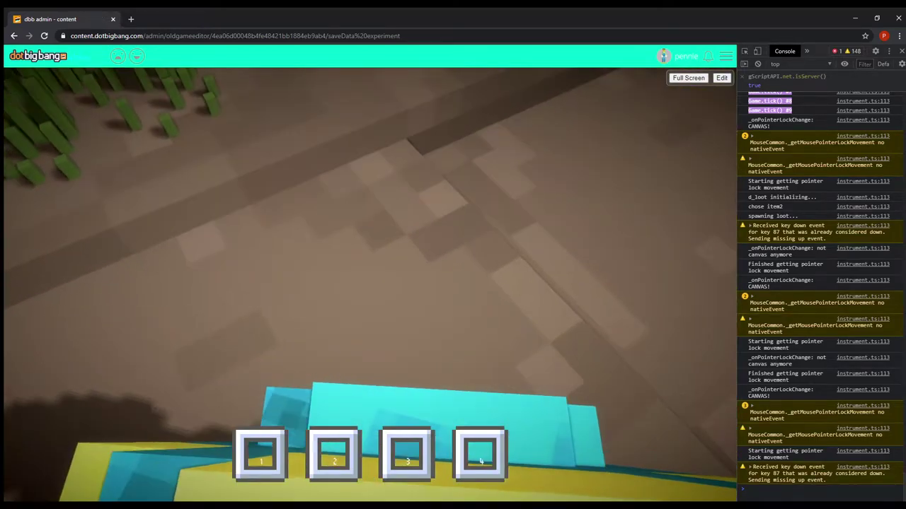
{"action": "key", "text": "w"}
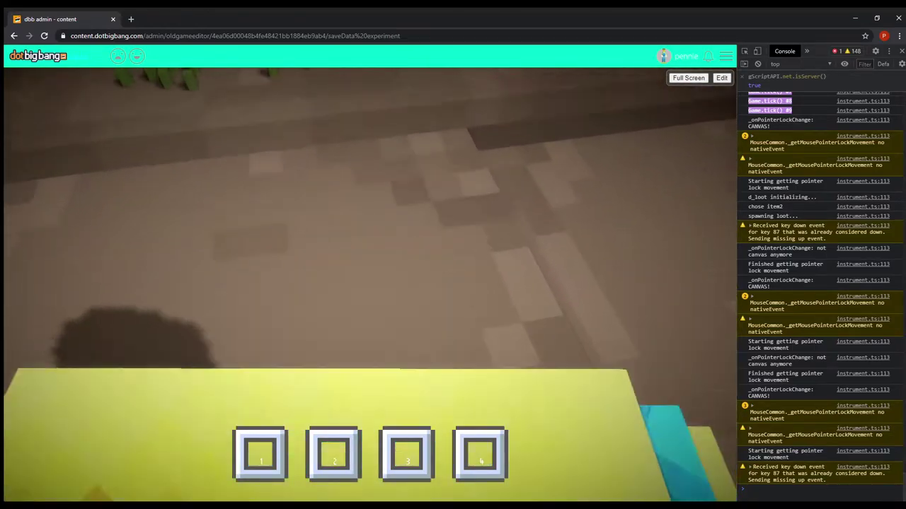
Step: Circle the ledge corner and grass patches on foot and return to view the sword on its pedestal
{"action": "key", "text": "w"}
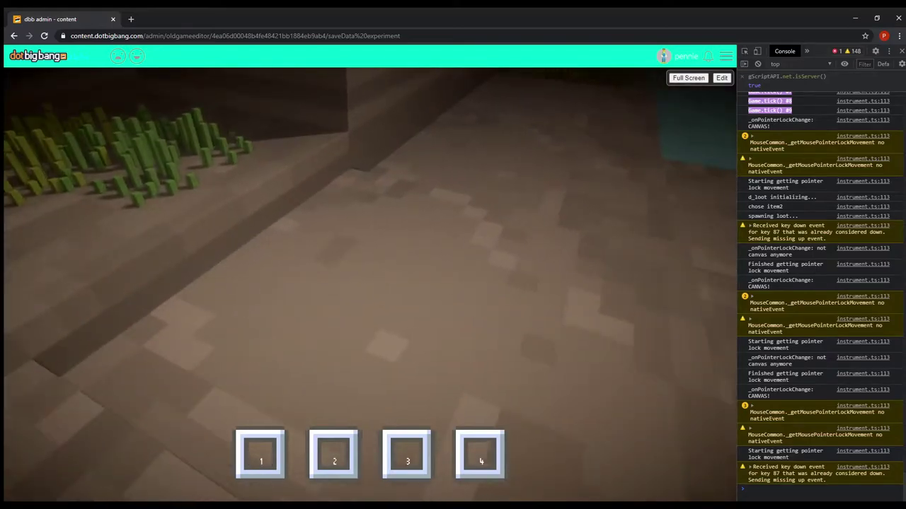
{"action": "key", "text": "w"}
{"action": "key", "text": "w"}
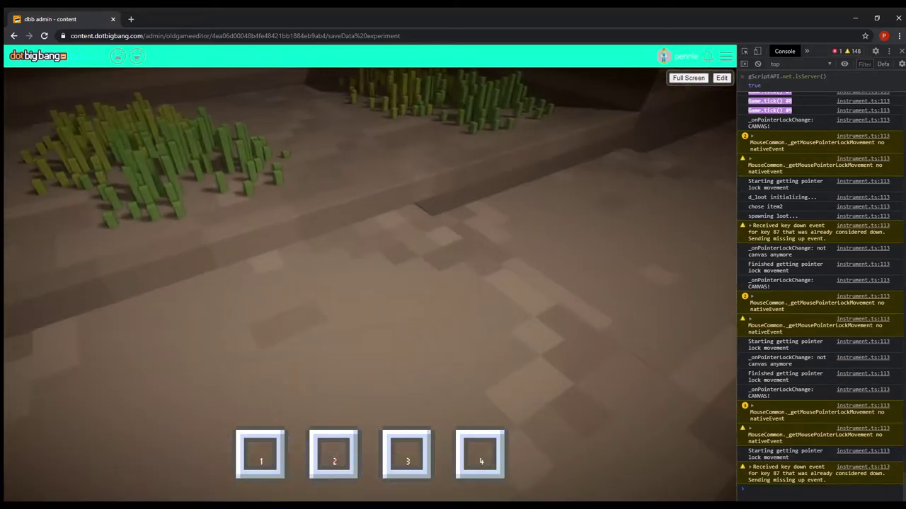
{"action": "key", "text": "w"}
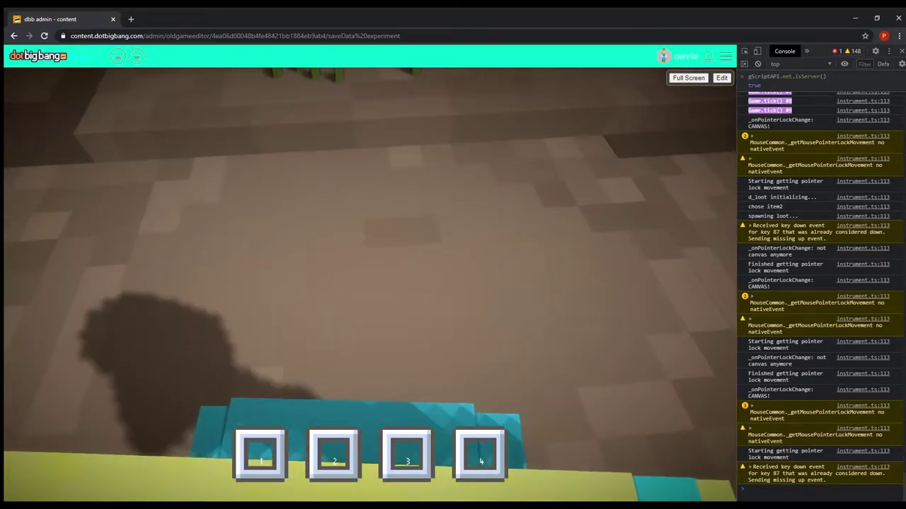
{"action": "key", "text": "s"}
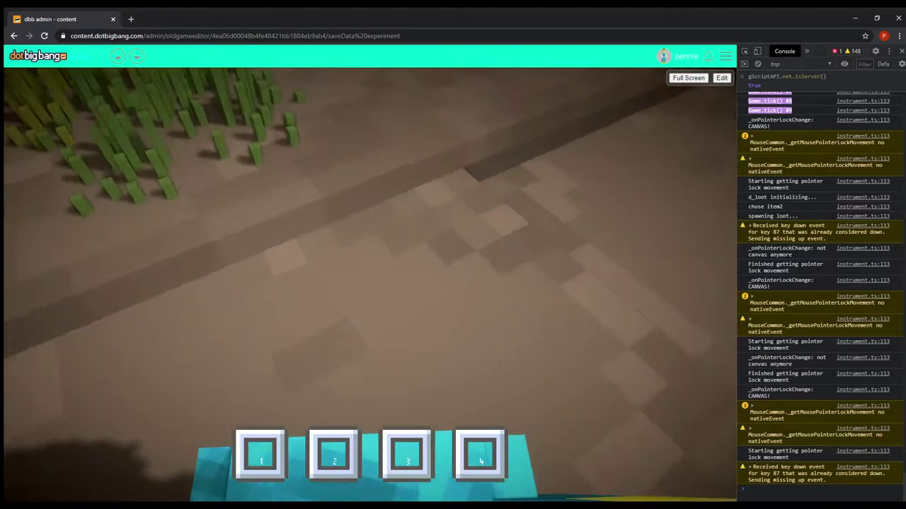
{"action": "key", "text": "w"}
{"action": "key", "text": "w"}
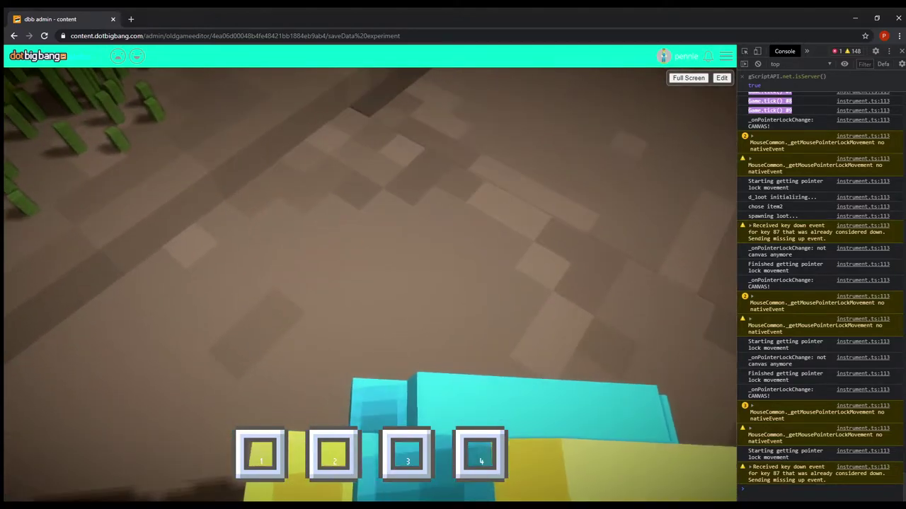
{"action": "key", "text": "w"}
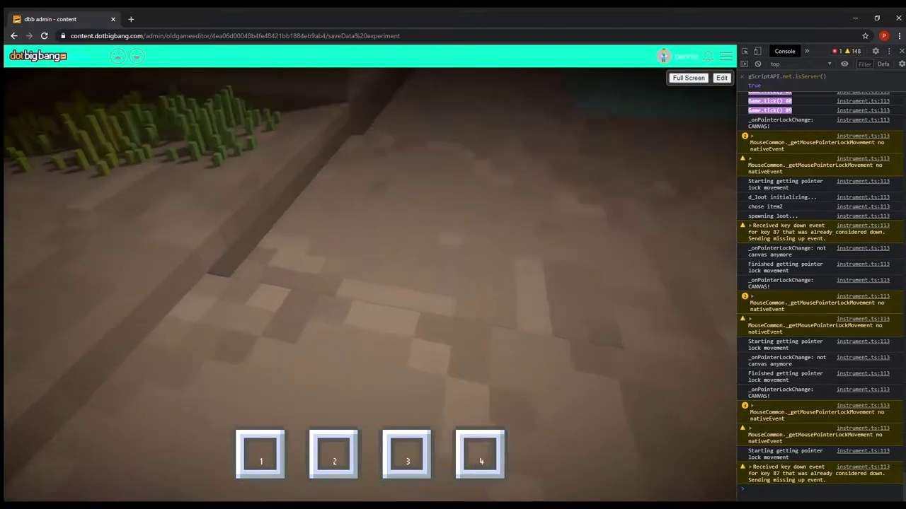
{"action": "key", "text": "w"}
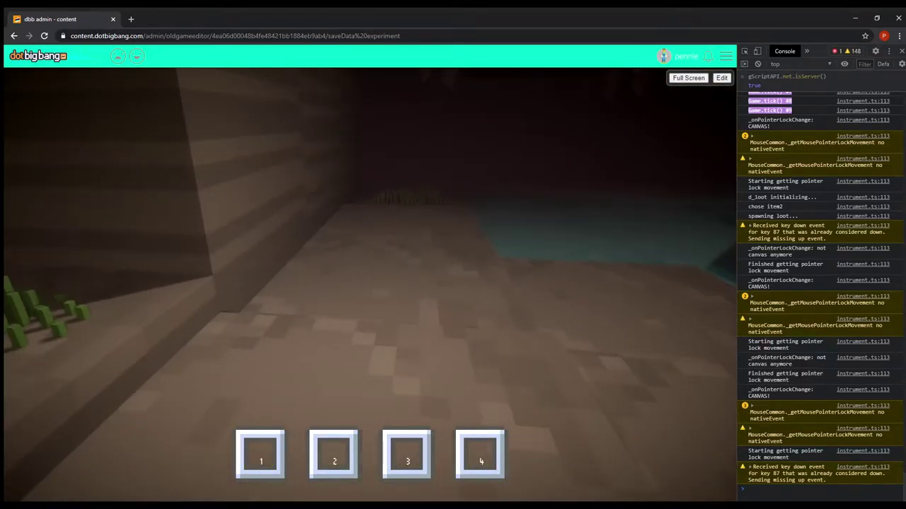
{"action": "key", "text": "w"}
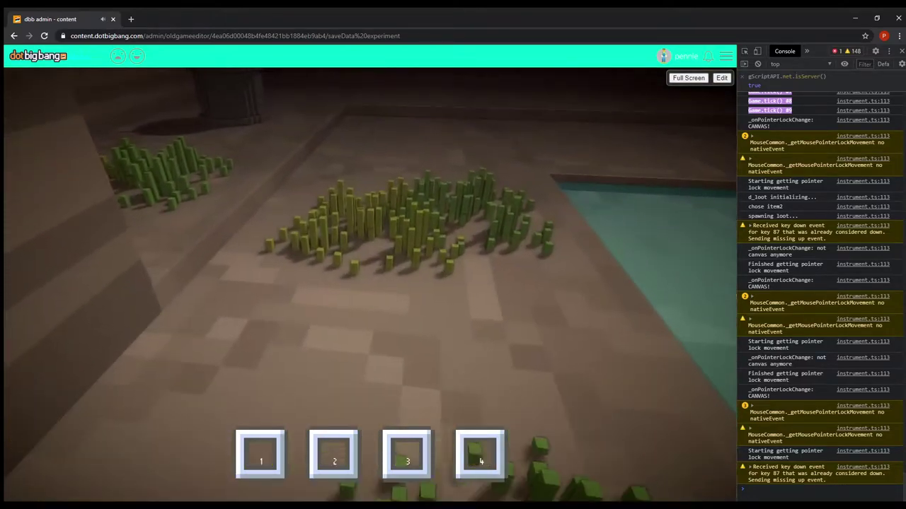
{"action": "key", "text": "w"}
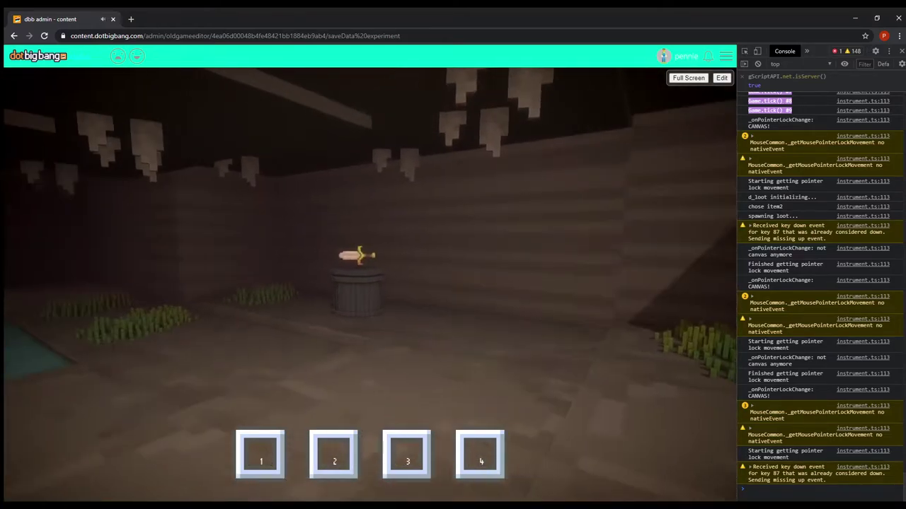
Step: Stop the dungeon playtest and reopen the d_entropy script in the UserScript Editor
{"action": "key", "text": "Escape"}
{"action": "left_click", "coordinate": [726, 79]}
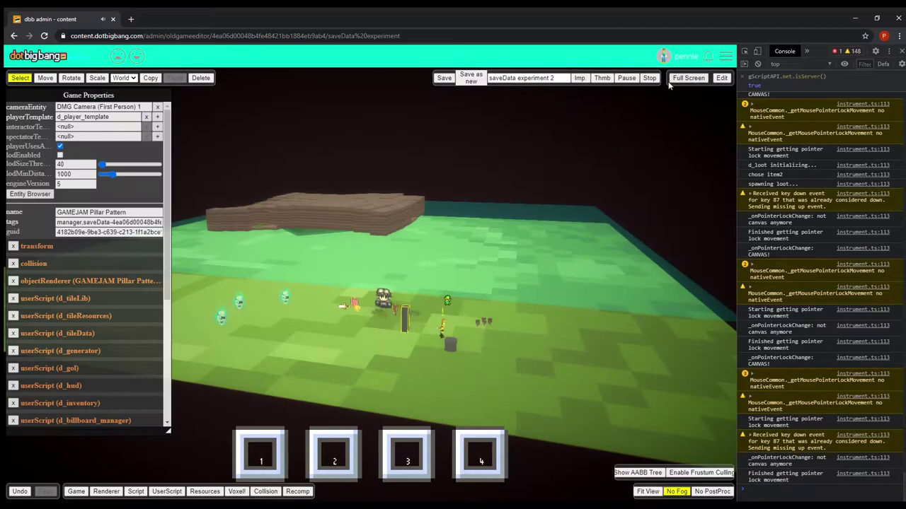
{"action": "left_click", "coordinate": [165, 492]}
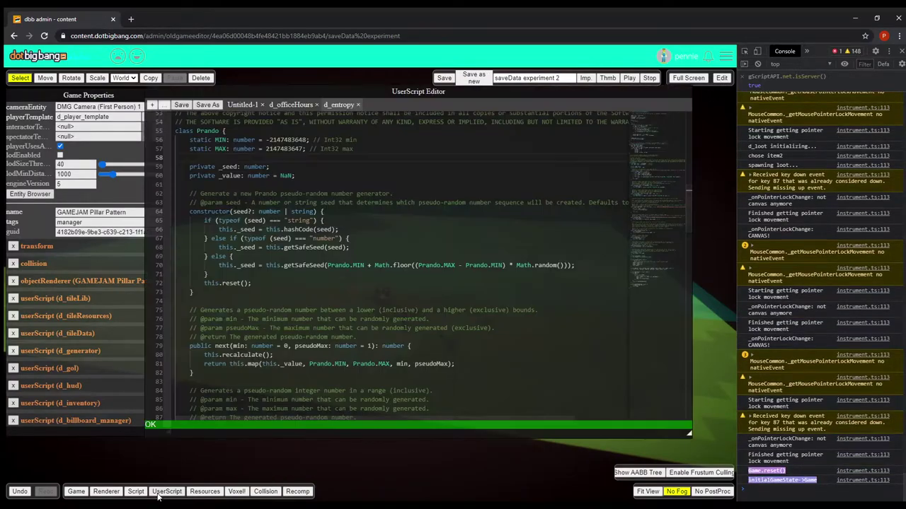
{"action": "left_click_drag", "start_coordinate": [601, 91], "coordinate": [601, 102]}
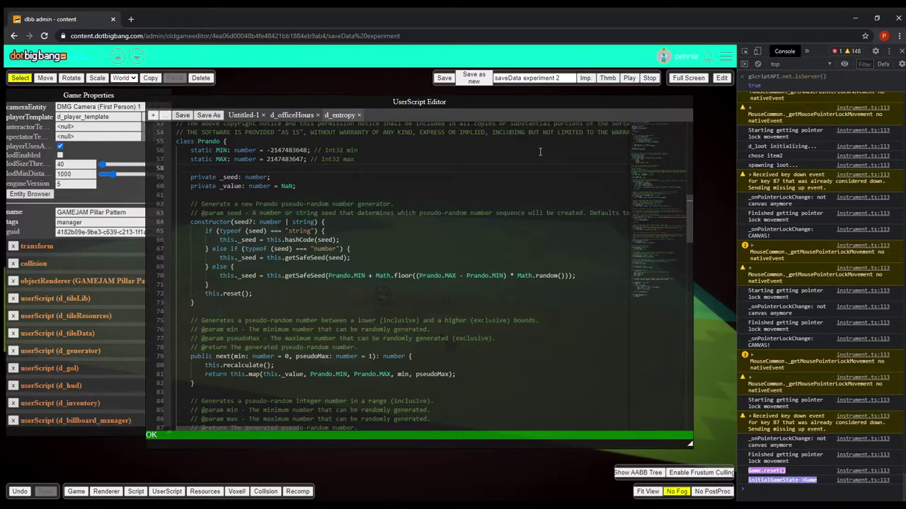
Step: Examine the Prando class in d_entropy, from its seed fields and constructor to the nextInt, nextArrayItem and nextBoolean methods
{"action": "left_click_drag", "start_coordinate": [396, 179], "coordinate": [357, 188]}
{"action": "left_click", "coordinate": [345, 220]}
{"action": "scroll", "coordinate": [390, 208], "scroll_direction": "down", "scroll_amount": 3}
{"action": "scroll", "coordinate": [390, 208], "scroll_direction": "up", "scroll_amount": 3}
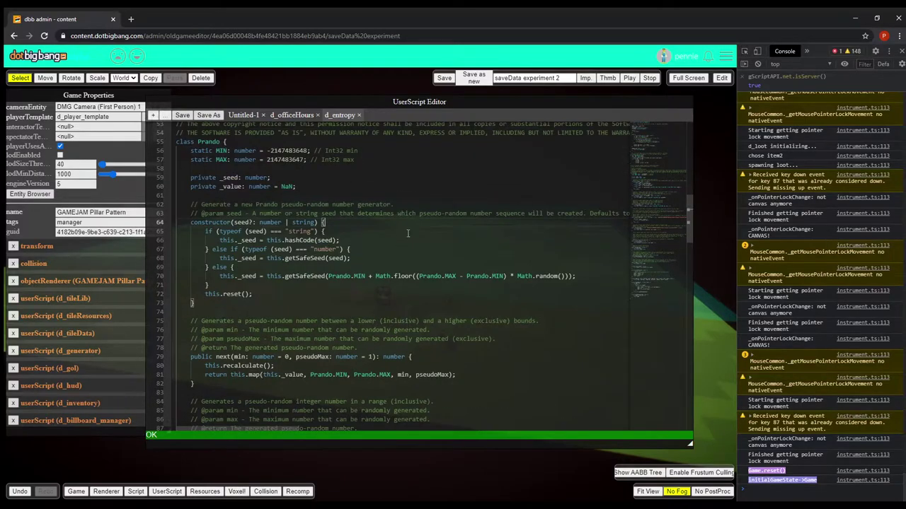
{"action": "scroll", "coordinate": [410, 230], "scroll_direction": "up", "scroll_amount": 3}
{"action": "scroll", "coordinate": [416, 228], "scroll_direction": "down", "scroll_amount": 20}
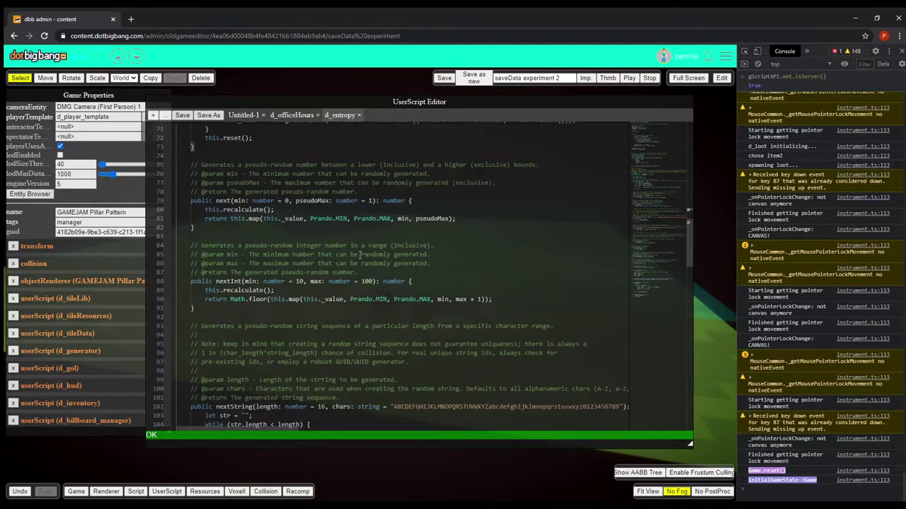
{"action": "scroll", "coordinate": [371, 245], "scroll_direction": "down", "scroll_amount": 3}
{"action": "scroll", "coordinate": [373, 245], "scroll_direction": "up", "scroll_amount": 20}
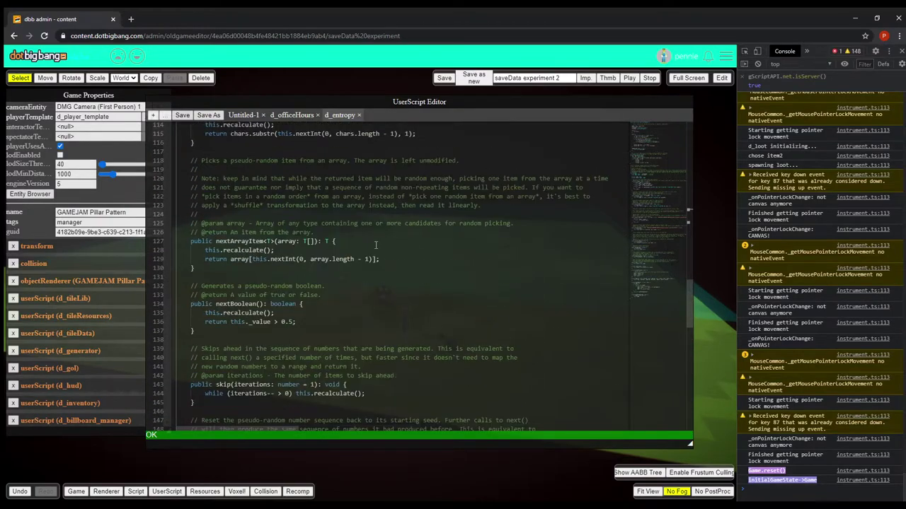
{"action": "scroll", "coordinate": [376, 245], "scroll_direction": "up", "scroll_amount": 12}
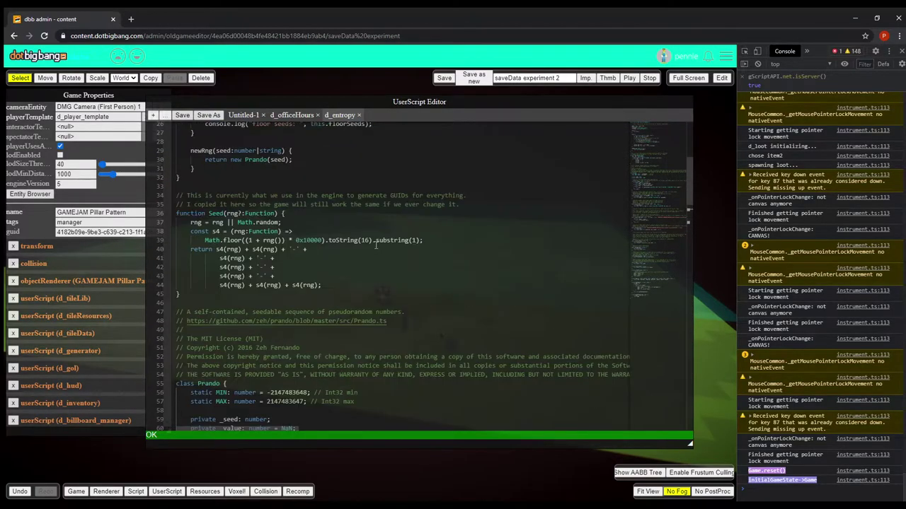
Step: Examine the Seed function in d_entropy, highlighting its rng parameter, the Math.random fallback and the joined s4(rng) parts
{"action": "left_click_drag", "start_coordinate": [206, 298], "coordinate": [175, 213]}
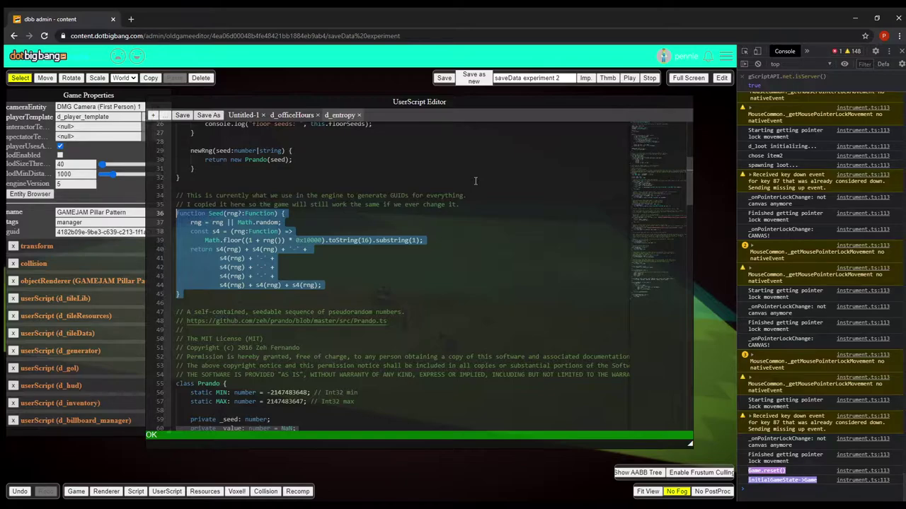
{"action": "left_click", "coordinate": [405, 267]}
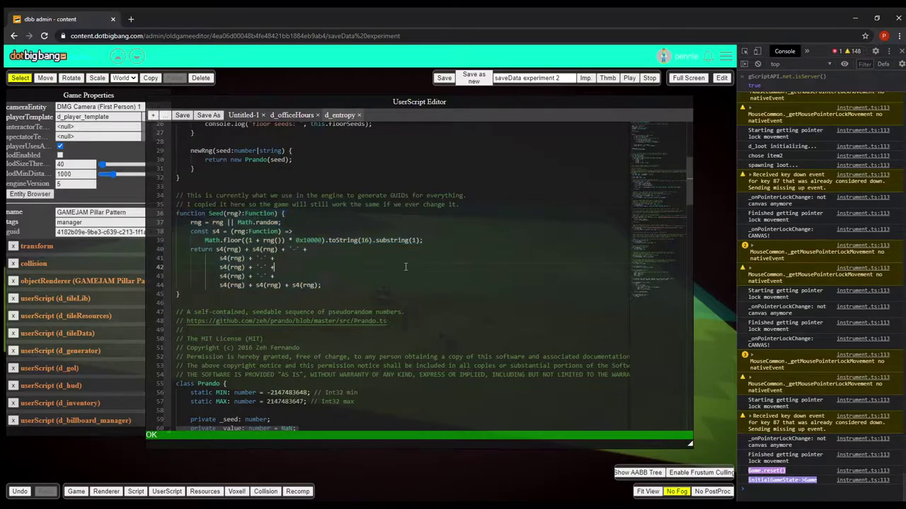
{"action": "left_click_drag", "start_coordinate": [227, 213], "coordinate": [275, 223]}
{"action": "left_click", "coordinate": [273, 213]}
{"action": "left_click_drag", "start_coordinate": [187, 221], "coordinate": [295, 222]}
{"action": "left_click", "coordinate": [294, 222]}
{"action": "left_click_drag", "start_coordinate": [217, 249], "coordinate": [276, 258]}
{"action": "left_click", "coordinate": [312, 284]}
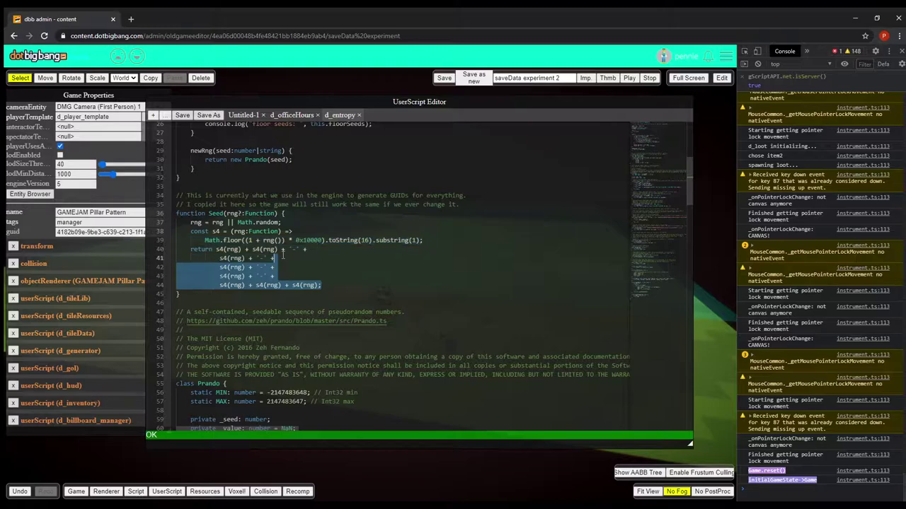
{"action": "left_click", "coordinate": [260, 250]}
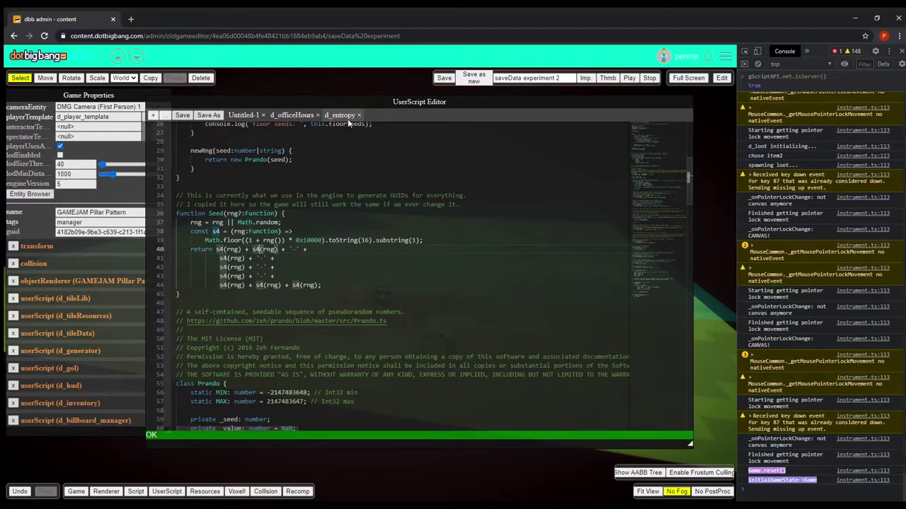
{"action": "left_click", "coordinate": [246, 242]}
Step: Move the script editor aside to inspect the guid of the GAMEJAM Pillar Pattern entity, and bring the editor back
{"action": "left_click_drag", "start_coordinate": [207, 104], "coordinate": [368, 115]}
{"action": "left_click_drag", "start_coordinate": [59, 234], "coordinate": [179, 232]}
{"action": "left_click", "coordinate": [151, 232]}
{"action": "left_click", "coordinate": [67, 232]}
{"action": "left_click", "coordinate": [127, 233]}
{"action": "left_click", "coordinate": [559, 215]}
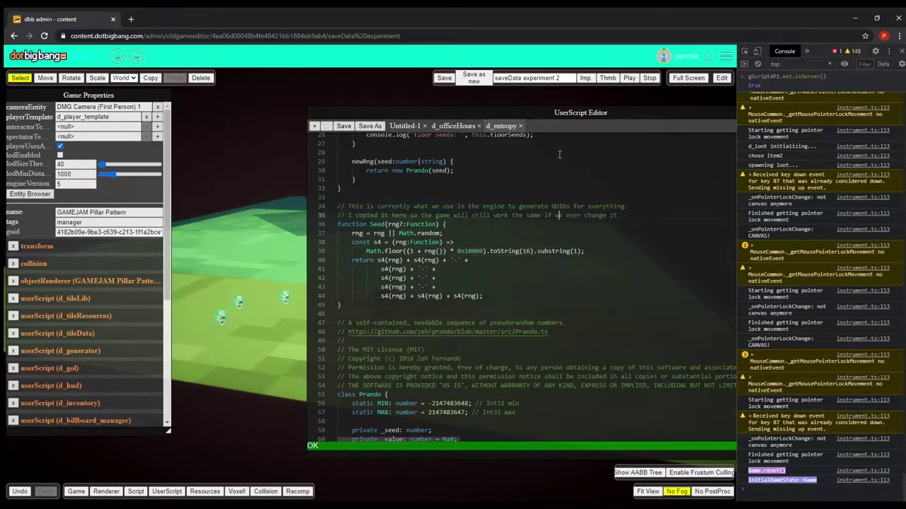
{"action": "left_click_drag", "start_coordinate": [547, 108], "coordinate": [409, 93]}
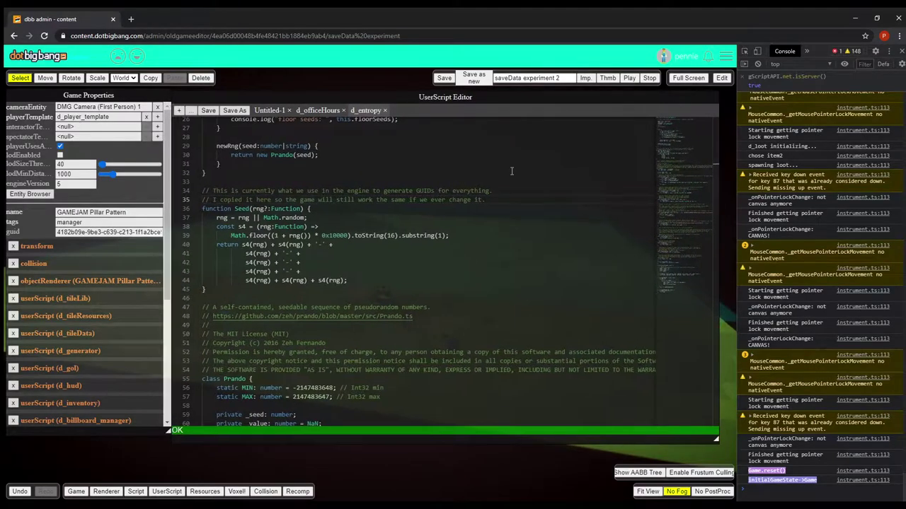
Step: Run the game, walk around the generated dungeon room and its pool, and return to the editor
{"action": "left_click", "coordinate": [476, 256]}
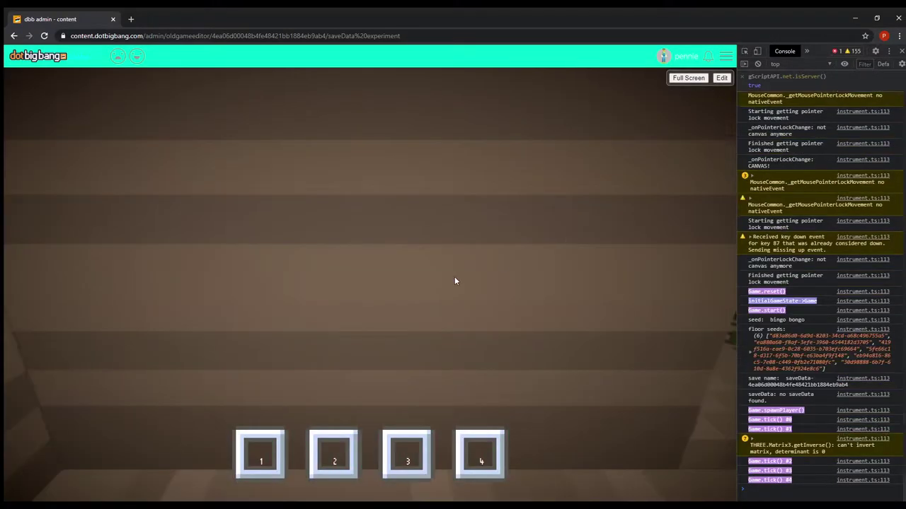
{"action": "left_click", "coordinate": [455, 281]}
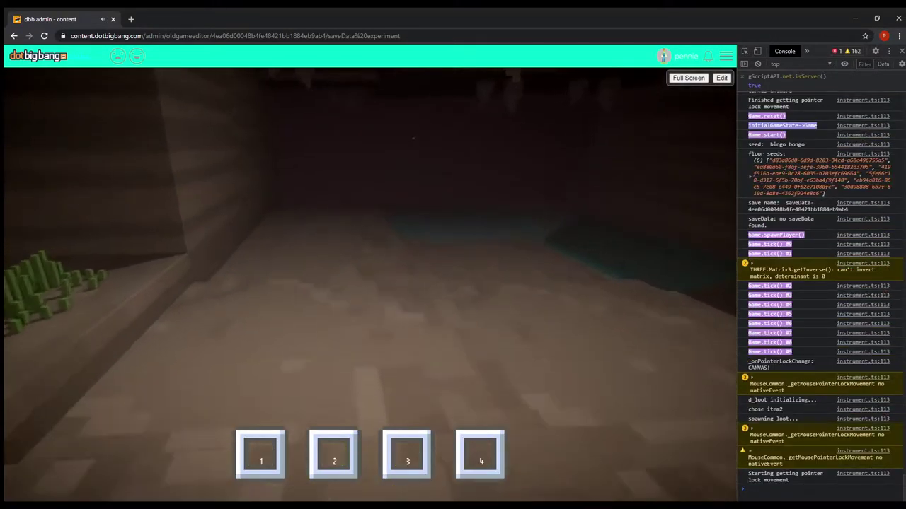
{"action": "key", "text": "w"}
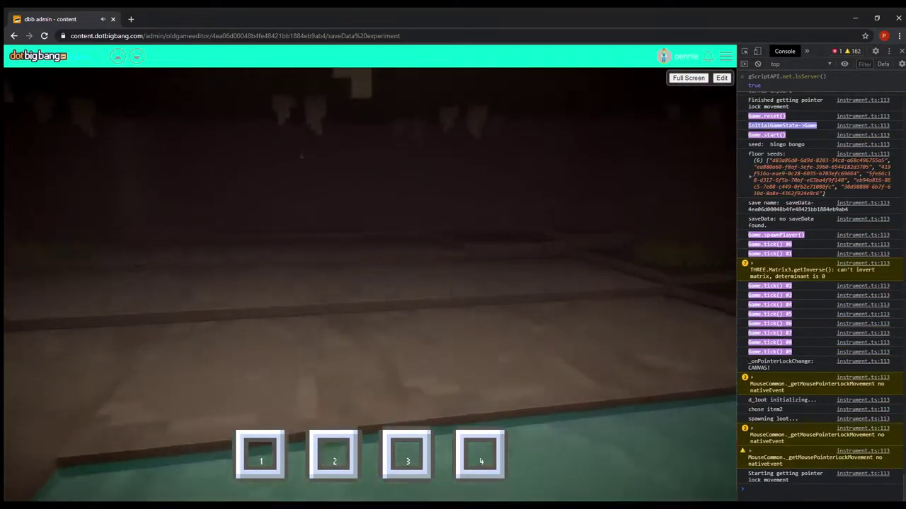
{"action": "key", "text": "w"}
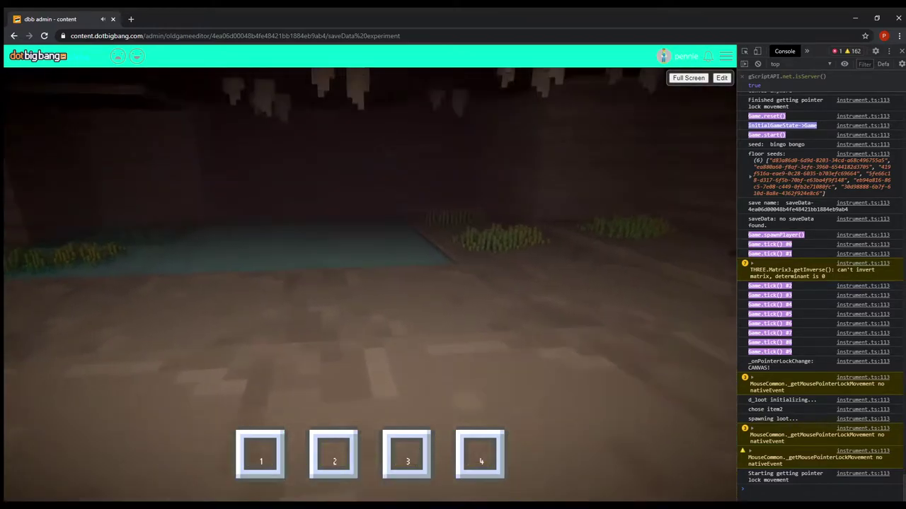
{"action": "key", "text": "Escape"}
{"action": "left_click", "coordinate": [721, 78]}
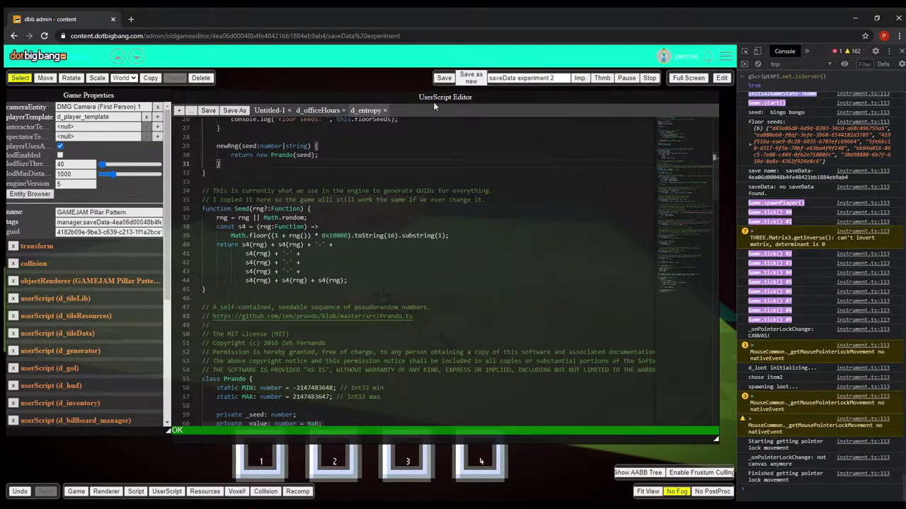
Step: Shift the script editor down, resume the running game and walk over the pool and stone floor before returning to edit mode
{"action": "left_click_drag", "start_coordinate": [435, 101], "coordinate": [479, 175]}
{"action": "left_click", "coordinate": [721, 77]}
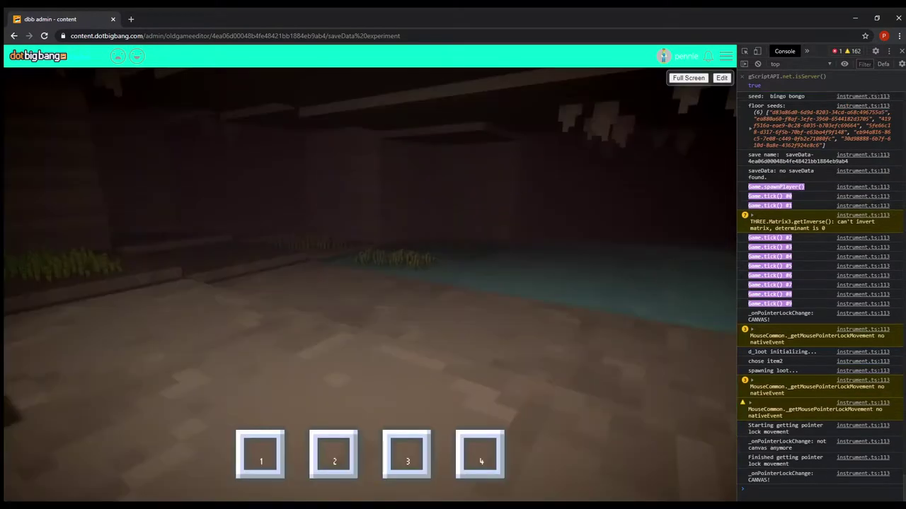
{"action": "key", "text": "w"}
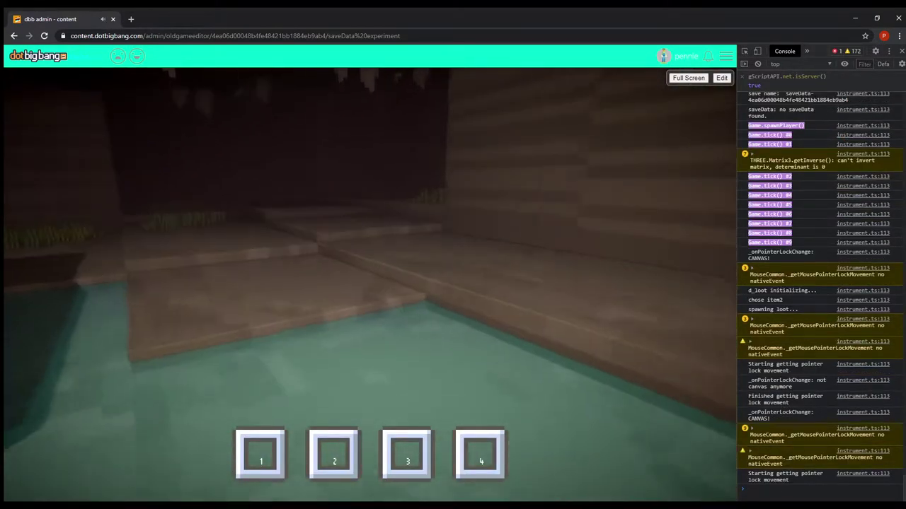
{"action": "key", "text": "w"}
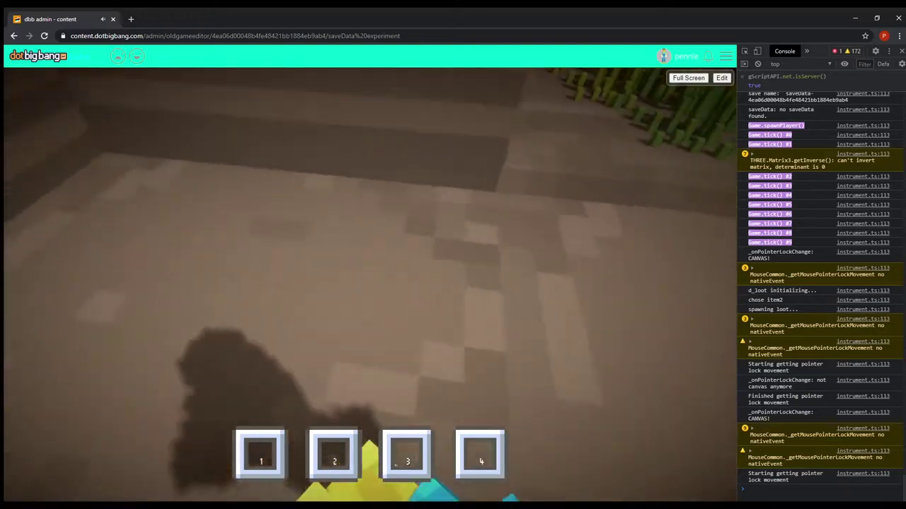
{"action": "key", "text": "w"}
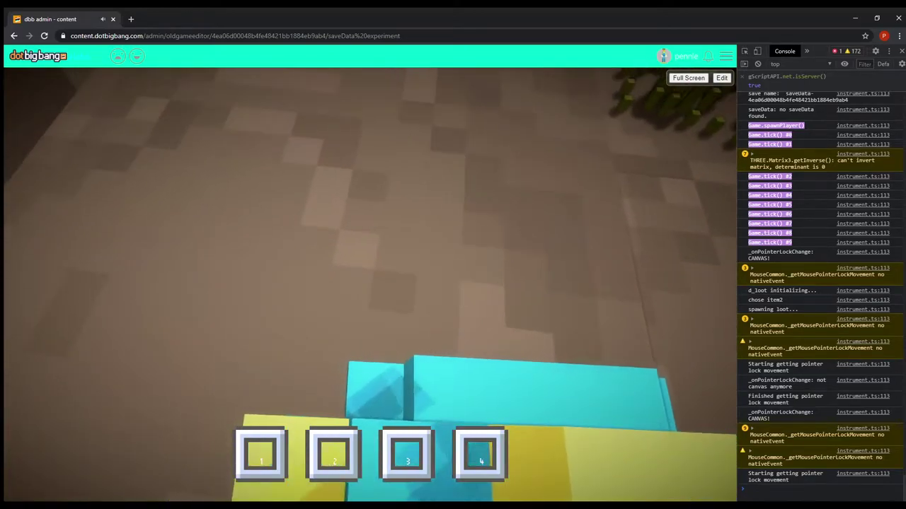
{"action": "key", "text": "Escape"}
{"action": "left_click", "coordinate": [721, 80]}
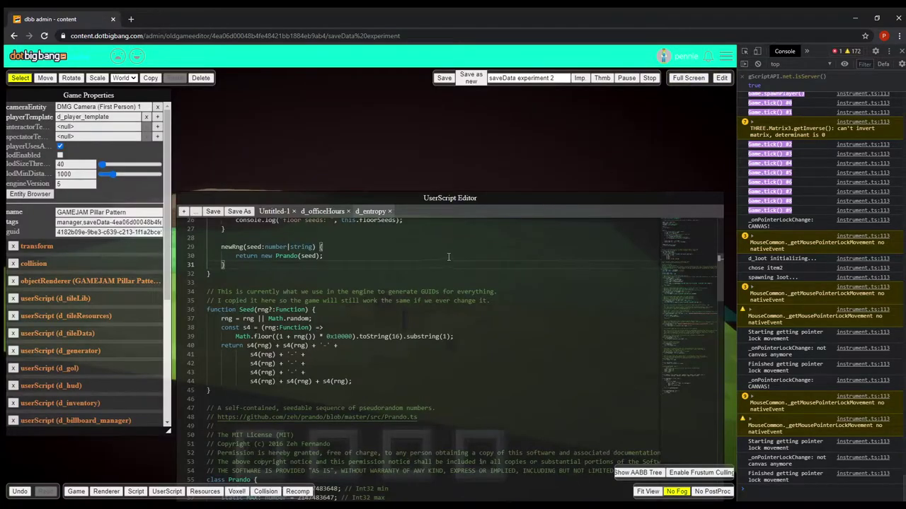
Step: Reset the game and play it again to compare the regenerated room's pool, ledges and grass, and return to the editor
{"action": "scroll", "coordinate": [460, 255], "scroll_direction": "up", "scroll_amount": 7}
{"action": "left_click_drag", "start_coordinate": [446, 195], "coordinate": [438, 110]}
{"action": "left_click", "coordinate": [651, 79]}
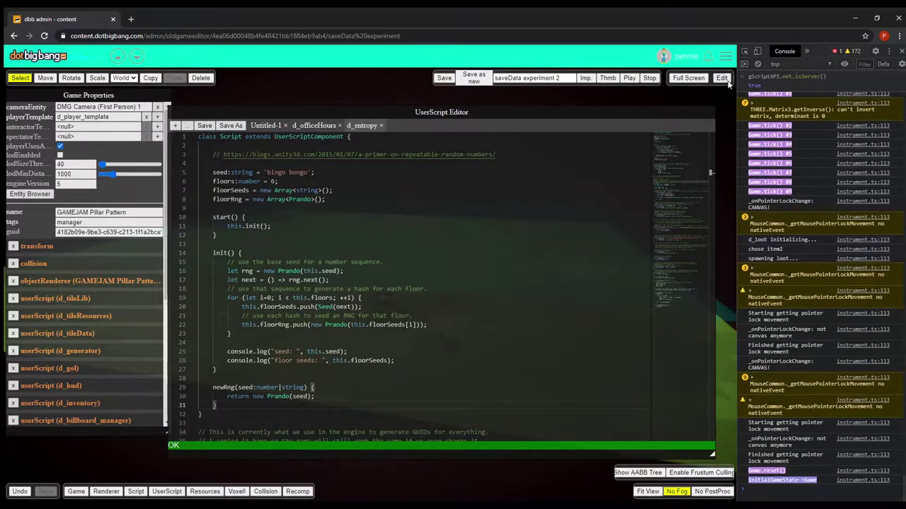
{"action": "left_click", "coordinate": [722, 79]}
{"action": "left_click", "coordinate": [370, 284]}
{"action": "key", "text": "w"}
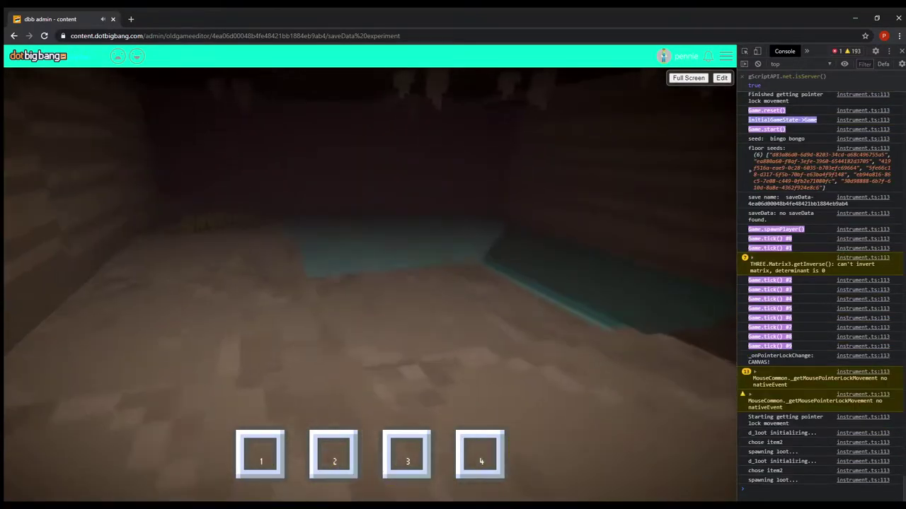
{"action": "key", "text": "w"}
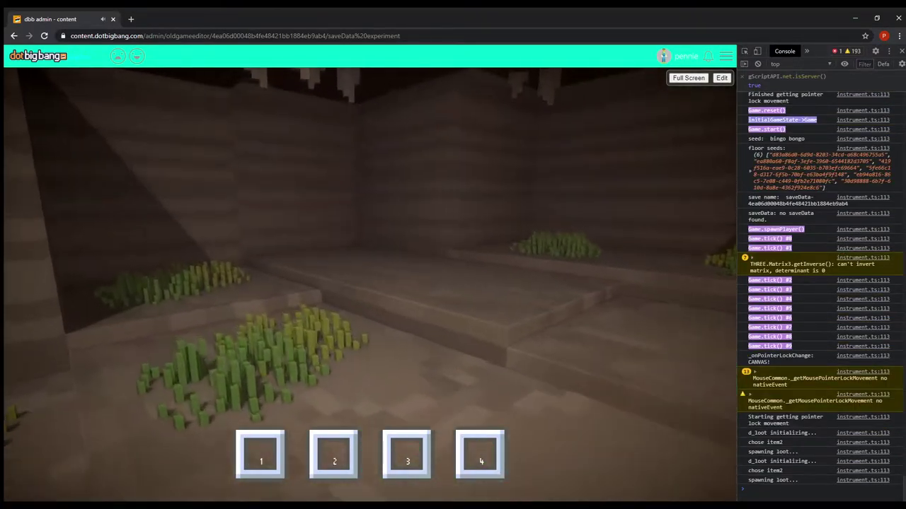
{"action": "key", "text": "Escape"}
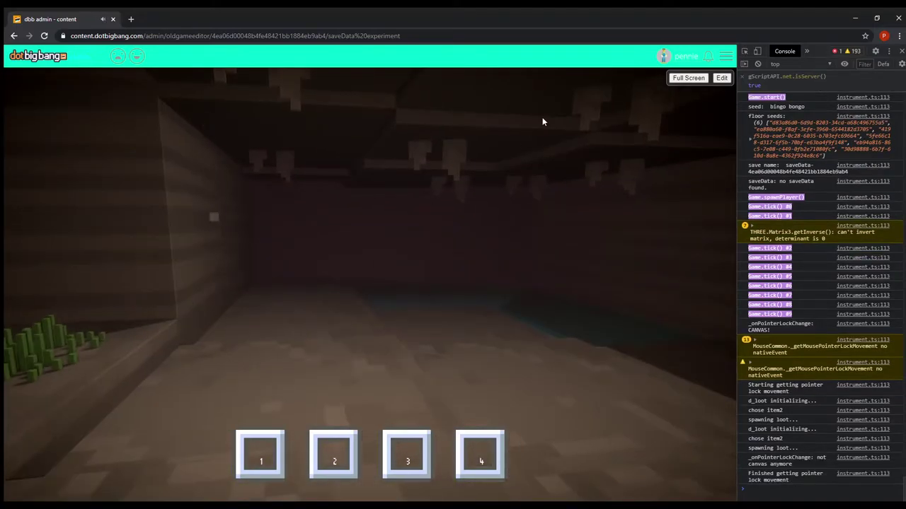
{"action": "left_click", "coordinate": [721, 77]}
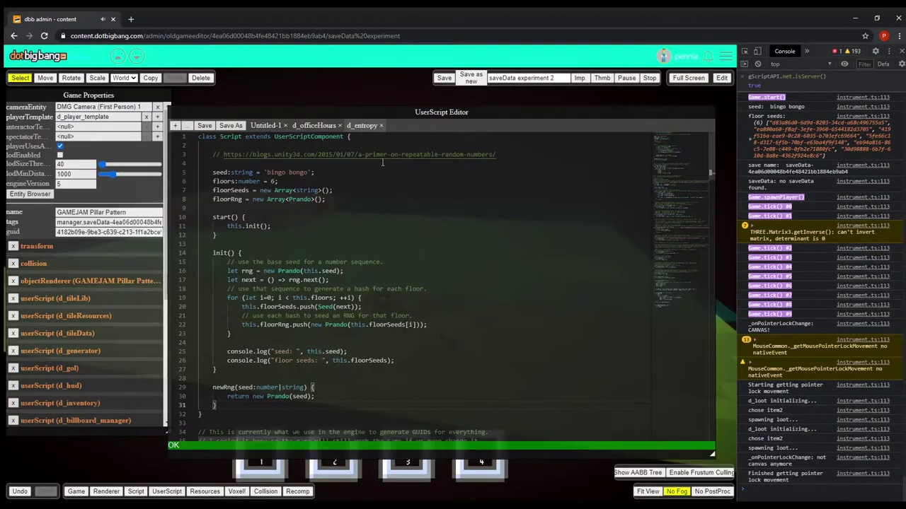
Step: Highlight the 'bingo bongo' seed string in d_entropy and review how the Seed function and Prando class use it
{"action": "left_click_drag", "start_coordinate": [264, 172], "coordinate": [314, 172]}
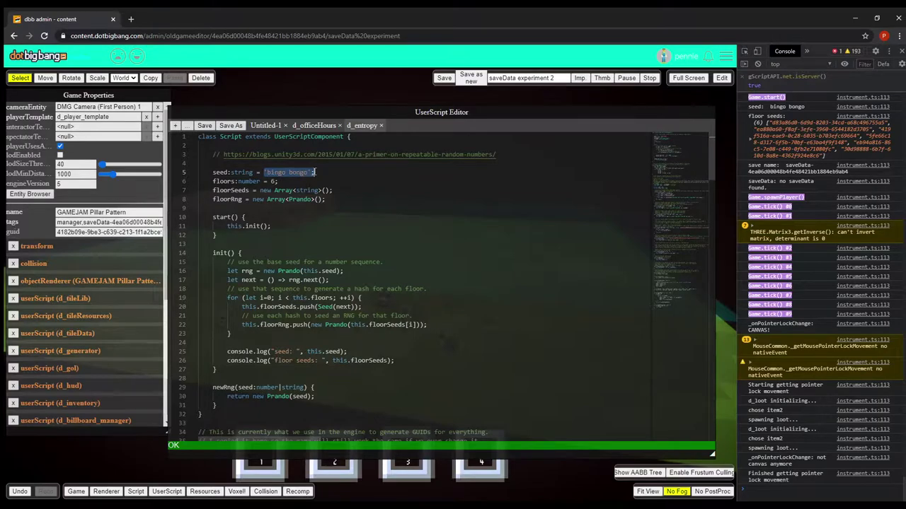
{"action": "scroll", "coordinate": [382, 176], "scroll_direction": "down", "scroll_amount": 5}
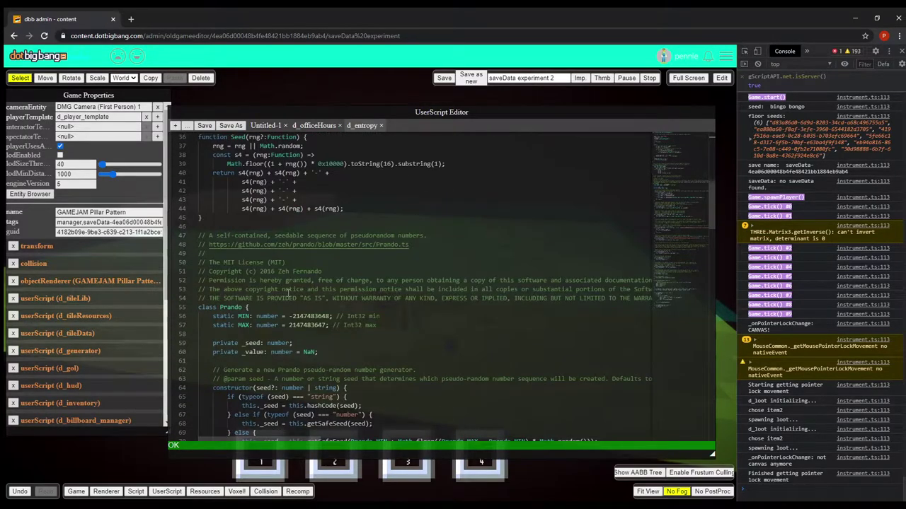
{"action": "scroll", "coordinate": [289, 293], "scroll_direction": "up", "scroll_amount": 5}
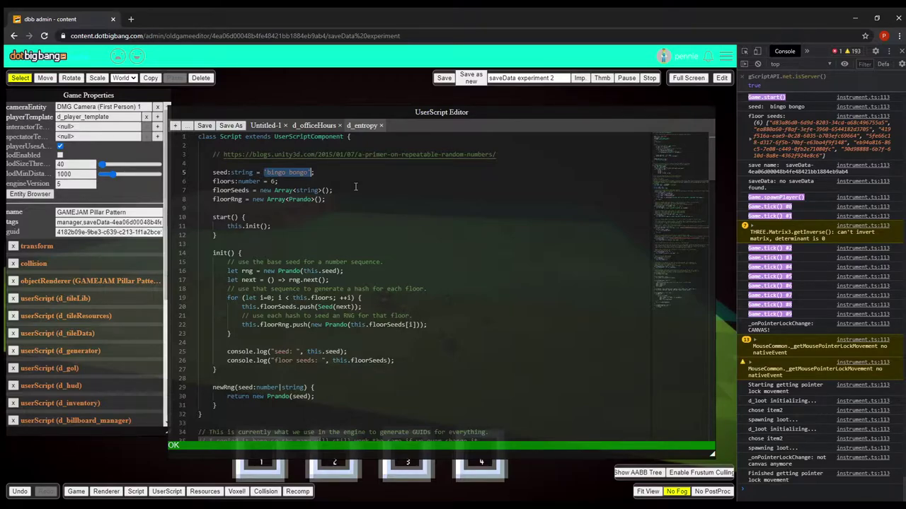
{"action": "left_click", "coordinate": [354, 198]}
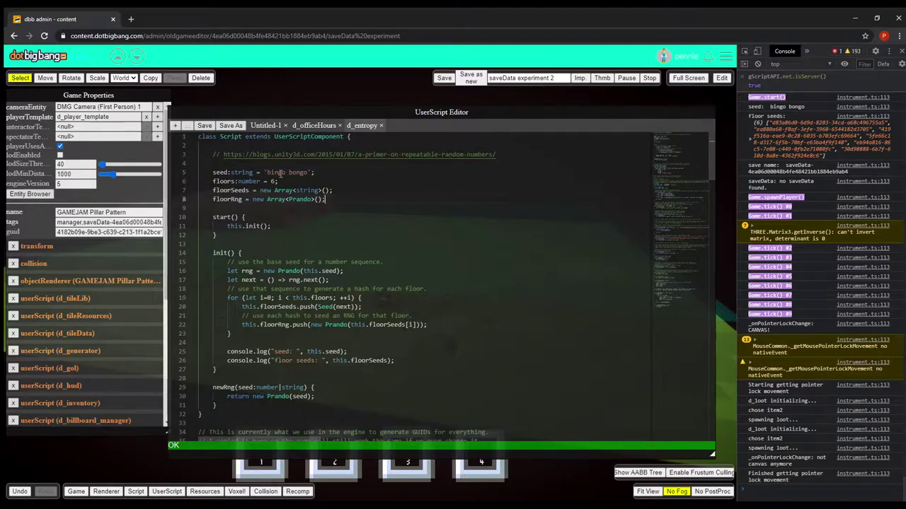
Step: Trace the base seed through init() in d_entropy, highlighting the new Prando(this.seed) line and the loop that seeds each floor
{"action": "left_click_drag", "start_coordinate": [264, 172], "coordinate": [227, 193]}
{"action": "scroll", "coordinate": [358, 183], "scroll_direction": "down", "scroll_amount": 3}
{"action": "left_click", "coordinate": [373, 184]}
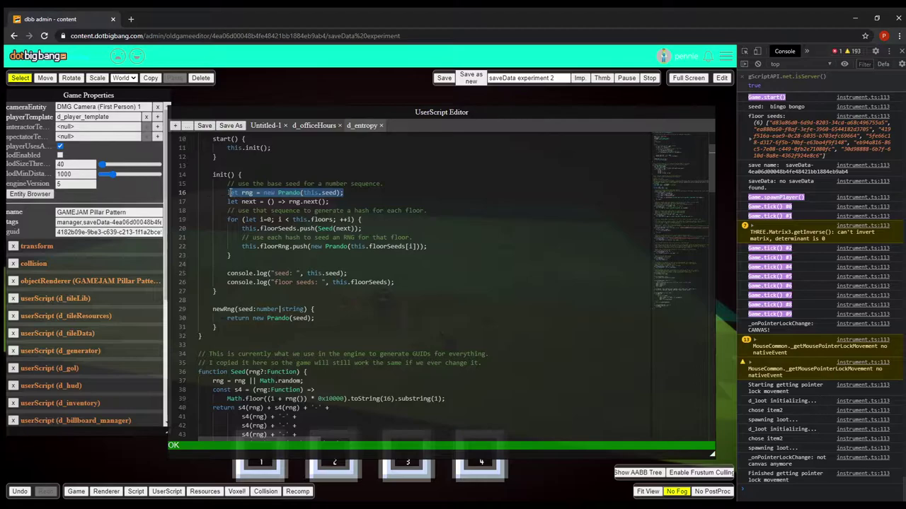
{"action": "left_click", "coordinate": [280, 192]}
{"action": "scroll", "coordinate": [394, 315], "scroll_direction": "up", "scroll_amount": 3}
{"action": "scroll", "coordinate": [395, 315], "scroll_direction": "down", "scroll_amount": 3}
{"action": "scroll", "coordinate": [395, 315], "scroll_direction": "up", "scroll_amount": 3}
{"action": "left_click_drag", "start_coordinate": [227, 298], "coordinate": [286, 333]}
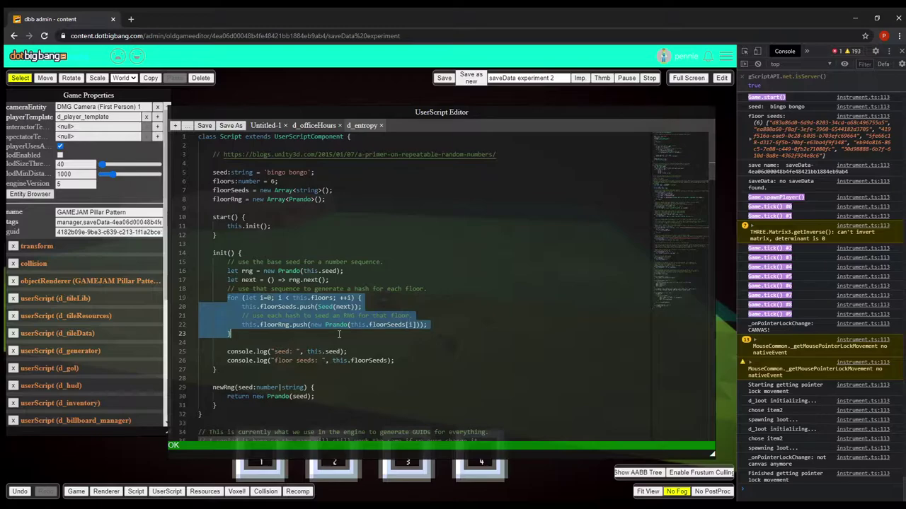
{"action": "left_click", "coordinate": [339, 334]}
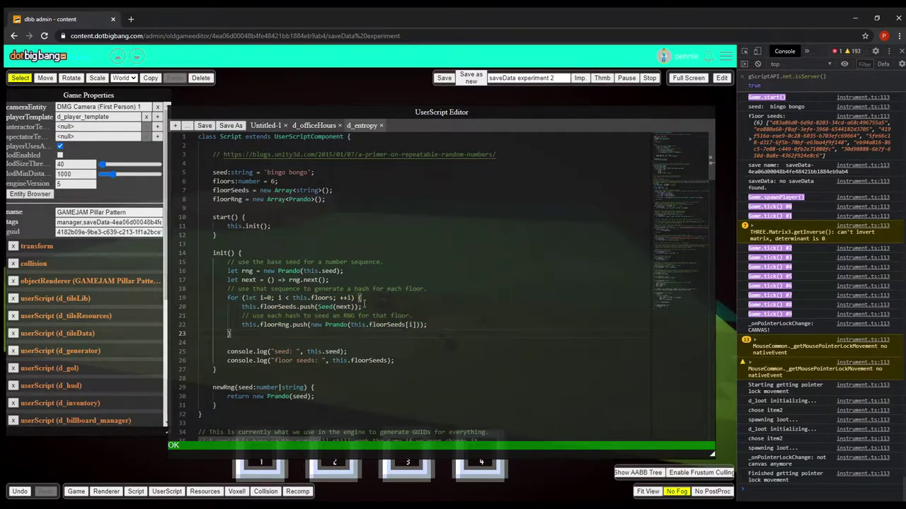
Step: Highlight the floorSeeds.push(Seed(next)) line, the rng and next definitions, and the floorRng.push line in init() of d_entropy
{"action": "left_click", "coordinate": [317, 306]}
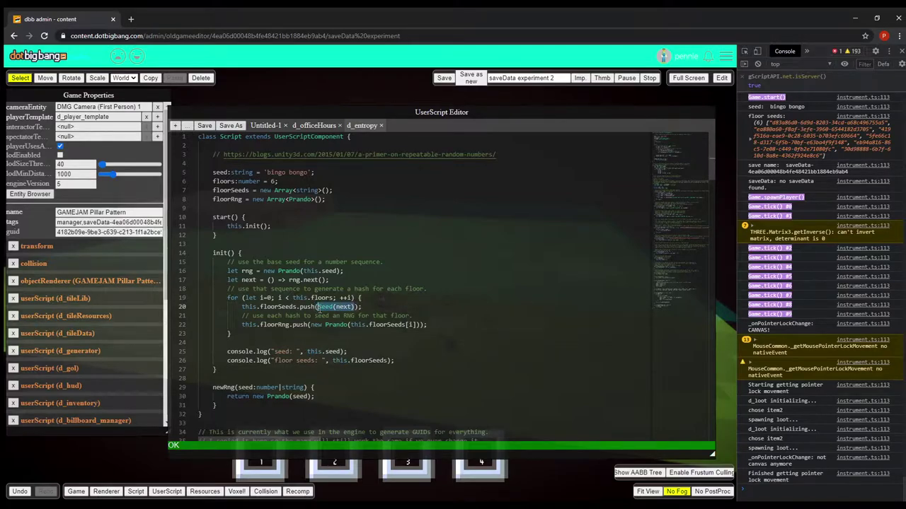
{"action": "left_click_drag", "start_coordinate": [242, 309], "coordinate": [364, 309]}
{"action": "left_click", "coordinate": [365, 308]}
{"action": "left_click", "coordinate": [286, 307]}
{"action": "left_click", "coordinate": [301, 306]}
{"action": "left_click_drag", "start_coordinate": [329, 281], "coordinate": [224, 271]}
{"action": "left_click", "coordinate": [224, 271]}
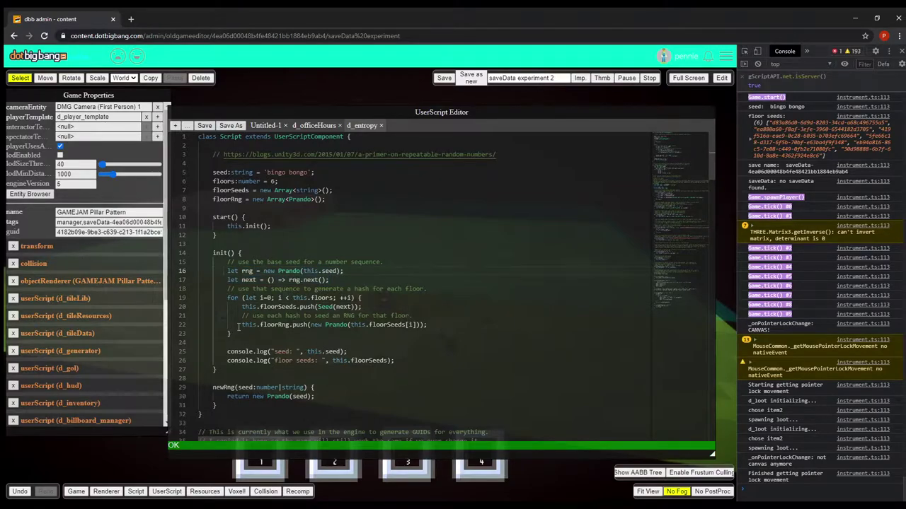
{"action": "left_click_drag", "start_coordinate": [242, 324], "coordinate": [434, 325]}
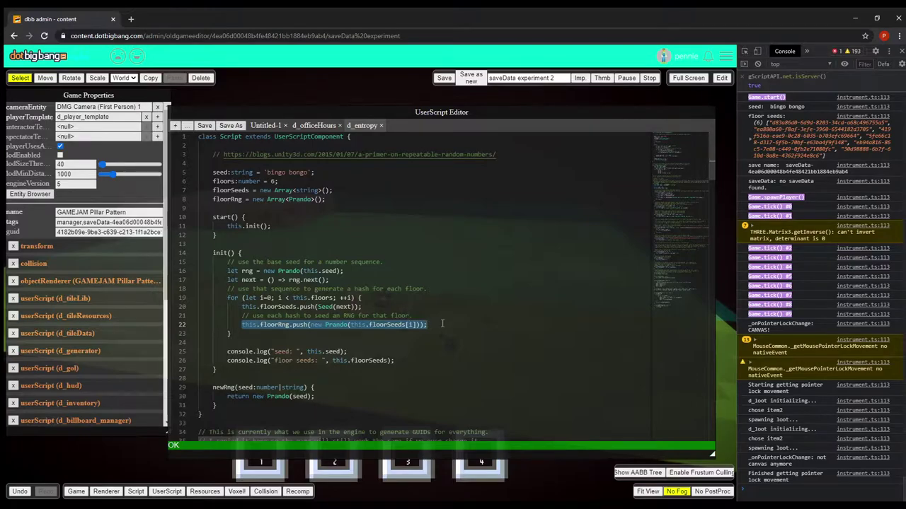
{"action": "left_click", "coordinate": [442, 324]}
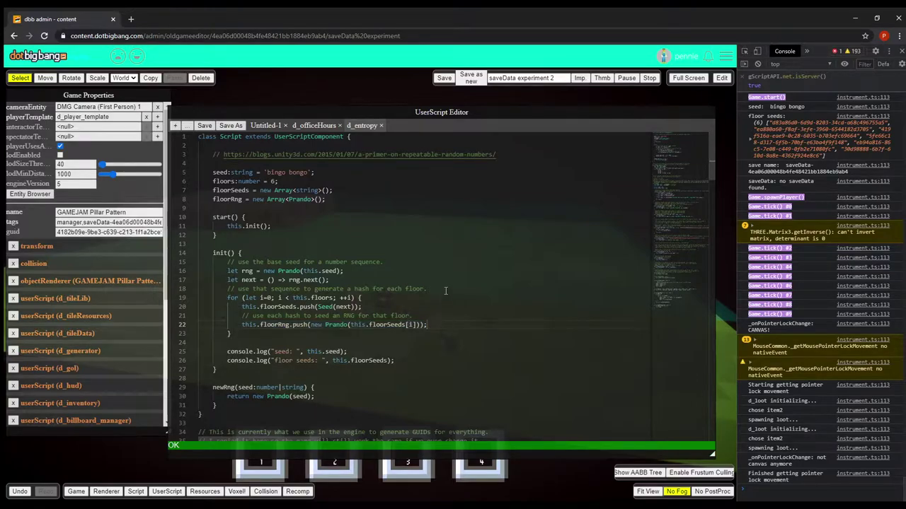
Step: Open the d_generator user script and go from its init() method to the definition of generateMap()
{"action": "left_click", "coordinate": [186, 125]}
{"action": "type", "text": "d_gener"}
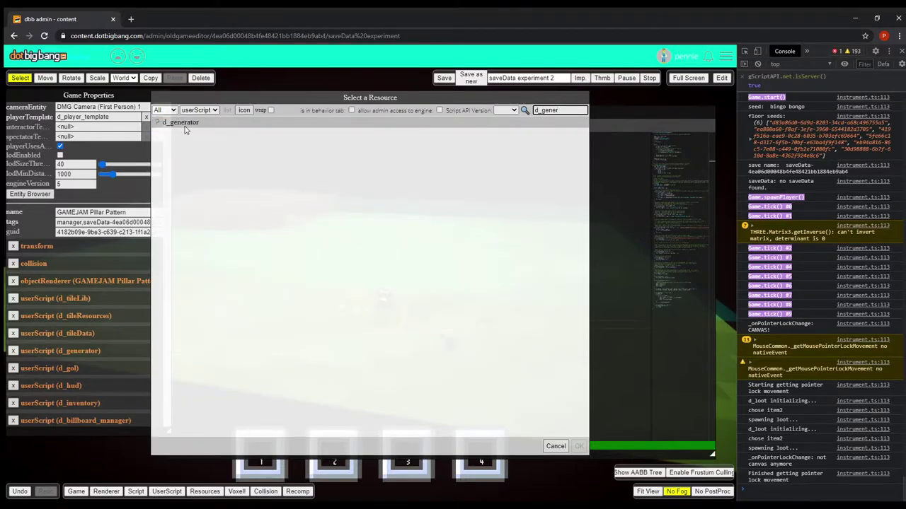
{"action": "double_click", "coordinate": [183, 124]}
{"action": "scroll", "coordinate": [427, 223], "scroll_direction": "down", "scroll_amount": 5}
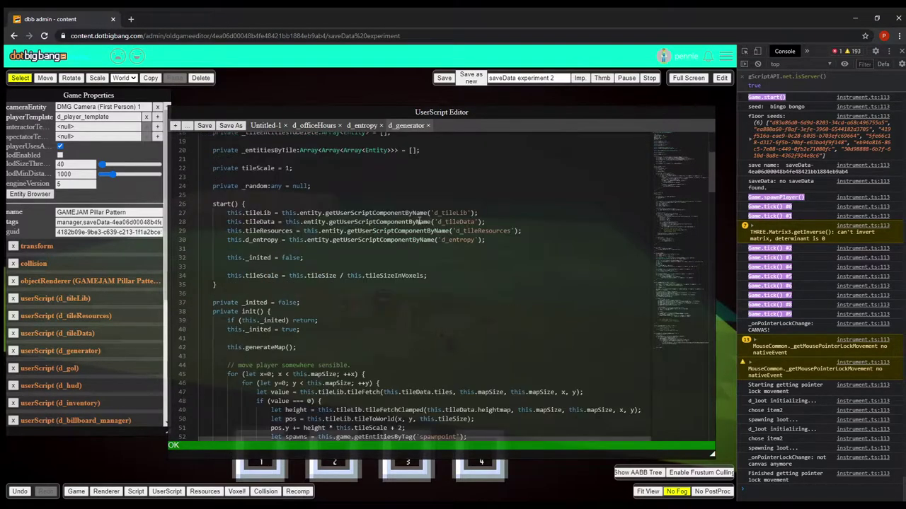
{"action": "scroll", "coordinate": [367, 207], "scroll_direction": "down", "scroll_amount": 5}
{"action": "scroll", "coordinate": [348, 188], "scroll_direction": "up", "scroll_amount": 3}
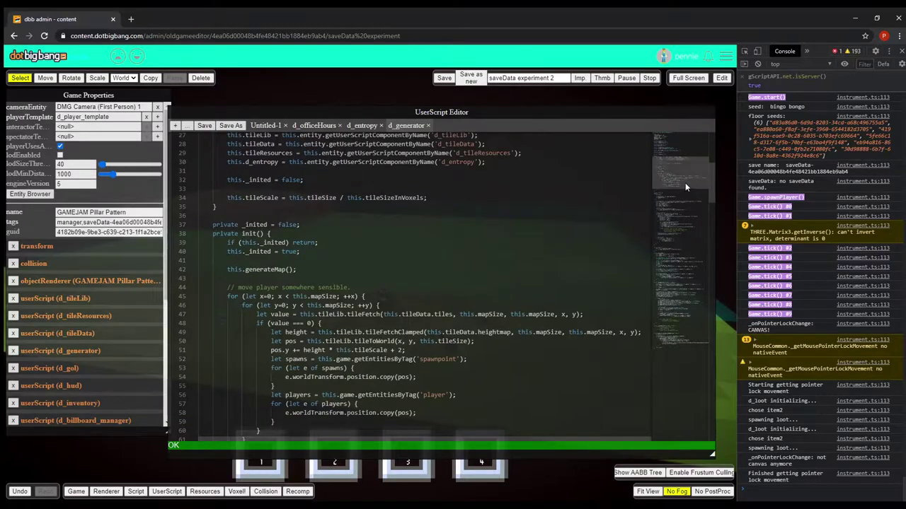
{"action": "scroll", "coordinate": [219, 179], "scroll_direction": "down", "scroll_amount": 3}
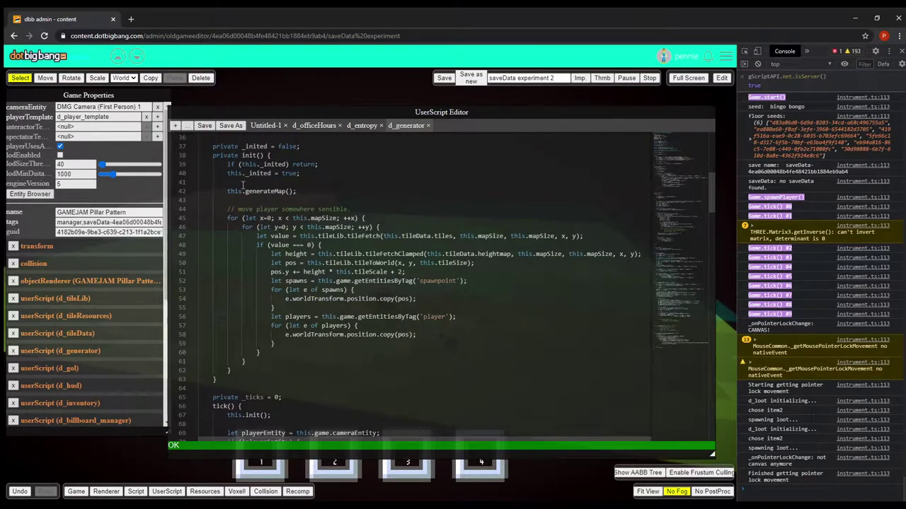
{"action": "left_click", "coordinate": [252, 191], "text": "ctrl"}
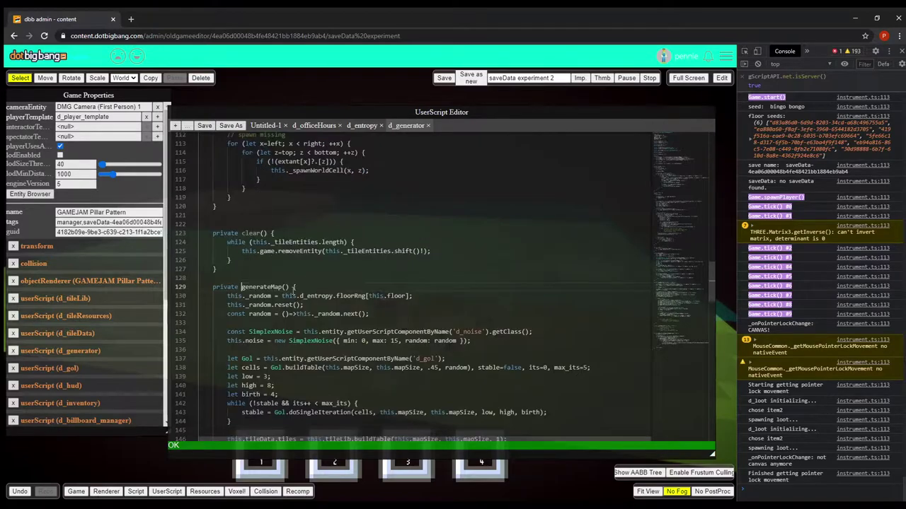
Step: Read through generateMap() and highlight the SimplexNoise lines that build the noise from the floor's random function
{"action": "scroll", "coordinate": [302, 287], "scroll_direction": "down", "scroll_amount": 6}
{"action": "scroll", "coordinate": [302, 287], "scroll_direction": "up", "scroll_amount": 3}
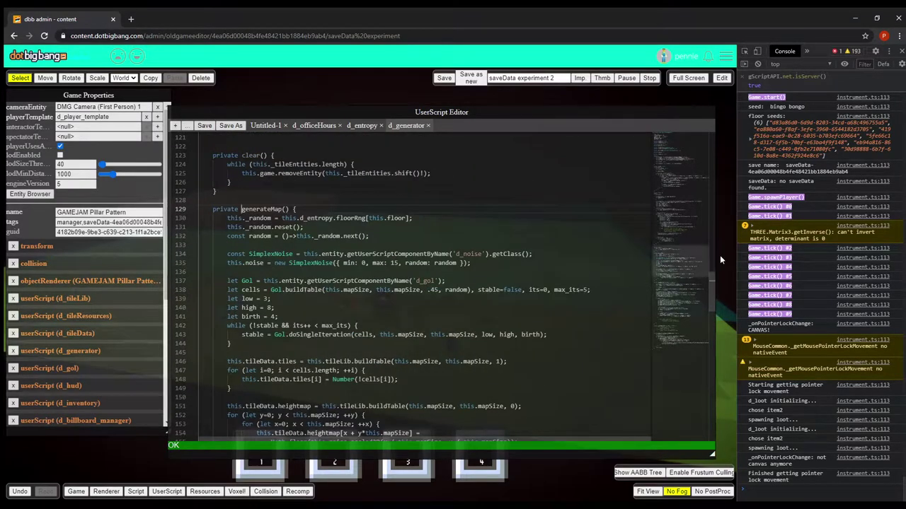
{"action": "scroll", "coordinate": [710, 283], "scroll_direction": "down", "scroll_amount": 3}
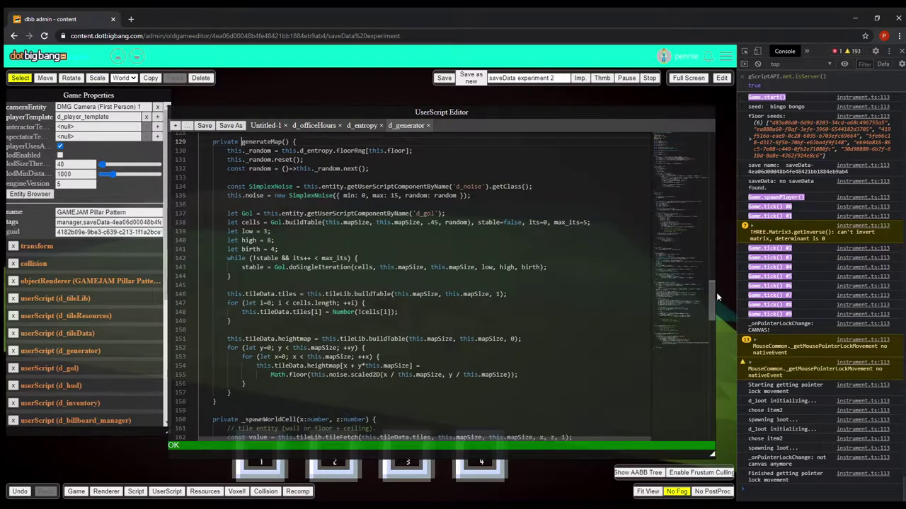
{"action": "left_click_drag", "start_coordinate": [716, 293], "coordinate": [715, 292]}
{"action": "mouse_move", "coordinate": [224, 186]}
{"action": "left_mouse_down"}
{"action": "mouse_move", "coordinate": [541, 188]}
{"action": "mouse_move", "coordinate": [227, 190]}
{"action": "left_mouse_up"}
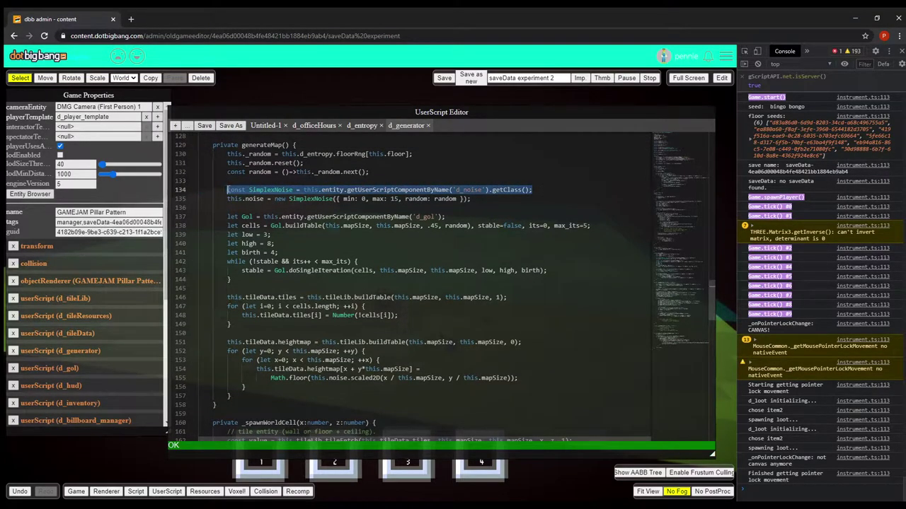
{"action": "left_click", "coordinate": [224, 183]}
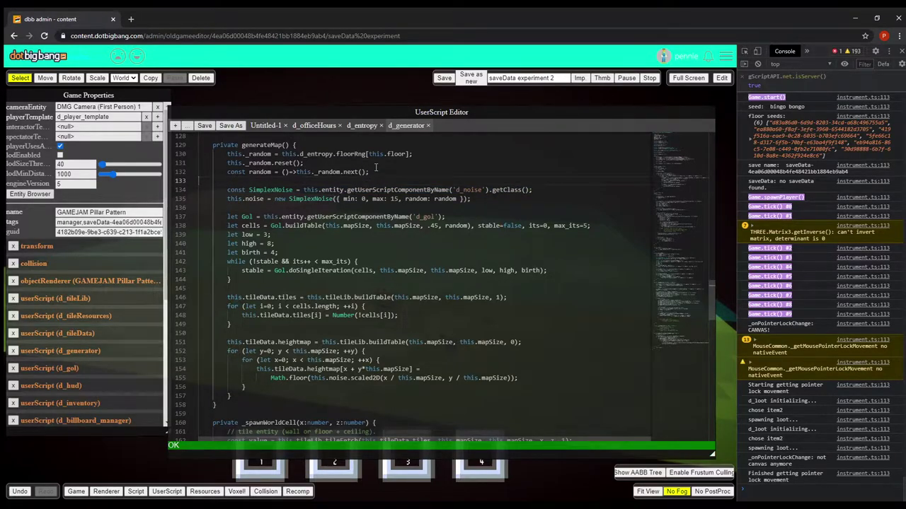
{"action": "left_click", "coordinate": [455, 163]}
{"action": "left_click_drag", "start_coordinate": [476, 206], "coordinate": [465, 183]}
{"action": "left_click", "coordinate": [465, 183]}
Step: Highlight the Gol block in generateMap(), from the d_gol component lookup through the doSingleIteration loop
{"action": "left_click_drag", "start_coordinate": [226, 216], "coordinate": [310, 217]}
{"action": "left_click", "coordinate": [339, 277]}
{"action": "left_click", "coordinate": [309, 217]}
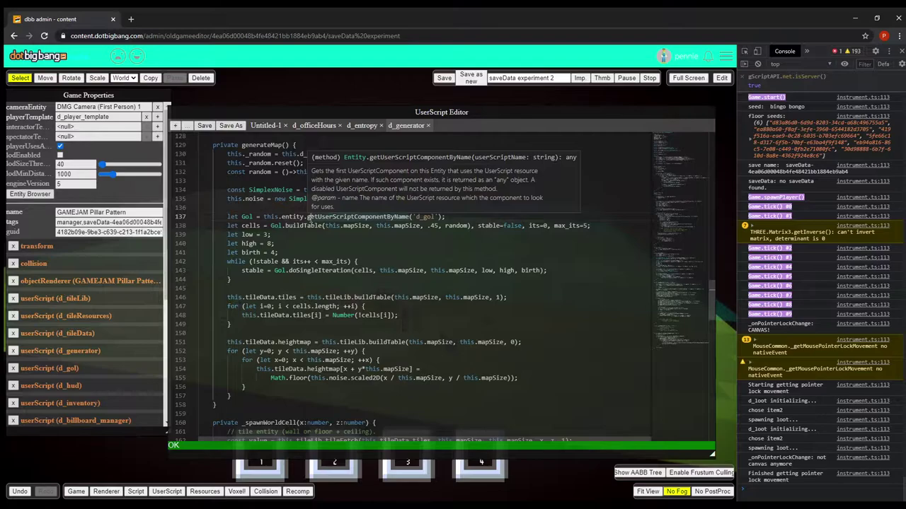
{"action": "scroll", "coordinate": [244, 221], "scroll_direction": "down", "scroll_amount": 3}
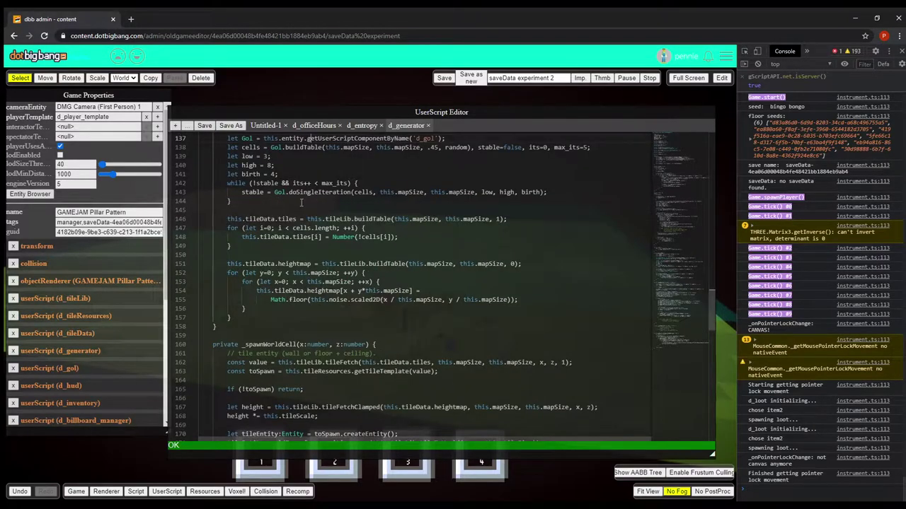
{"action": "left_click_drag", "start_coordinate": [230, 202], "coordinate": [229, 138]}
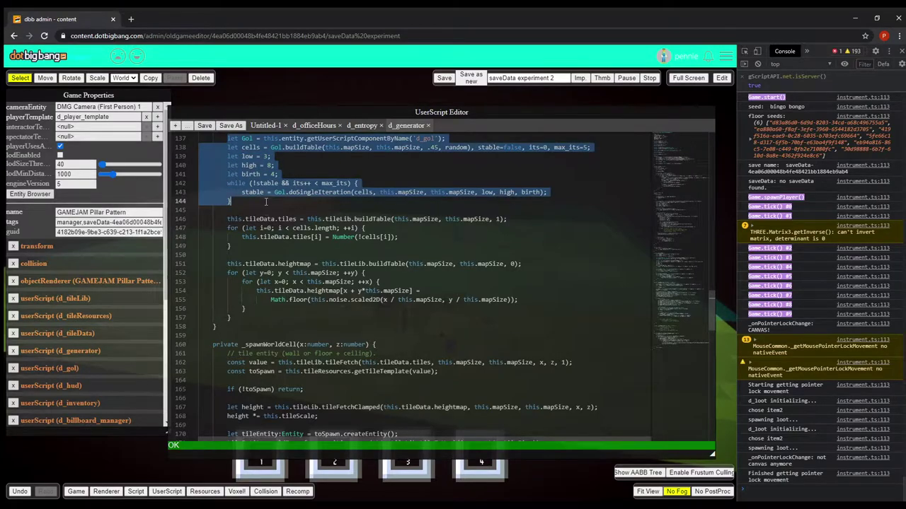
Step: Highlight the loop that fills tileData.tiles from the cells and the nested loops that fill tileData.heightmap from noise
{"action": "left_click", "coordinate": [228, 220]}
{"action": "left_click_drag", "start_coordinate": [228, 221], "coordinate": [269, 256]}
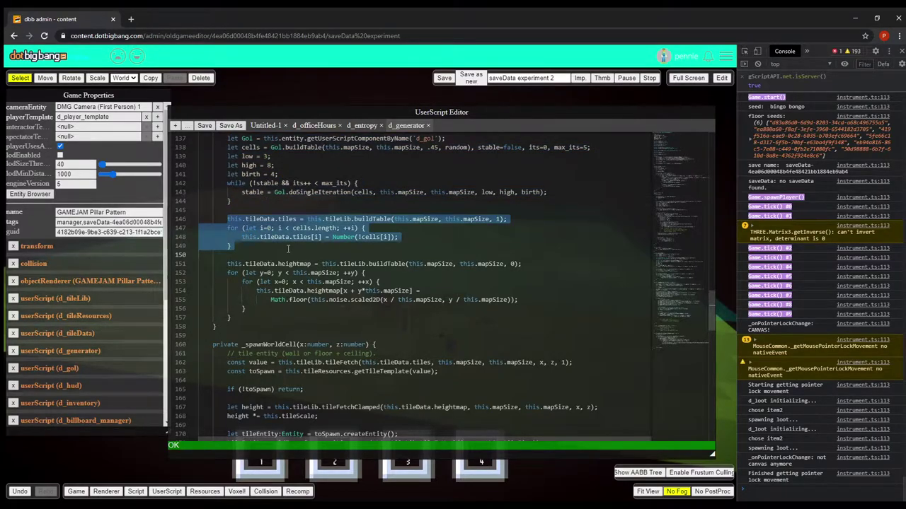
{"action": "left_click", "coordinate": [288, 249]}
{"action": "left_click_drag", "start_coordinate": [398, 237], "coordinate": [240, 237]}
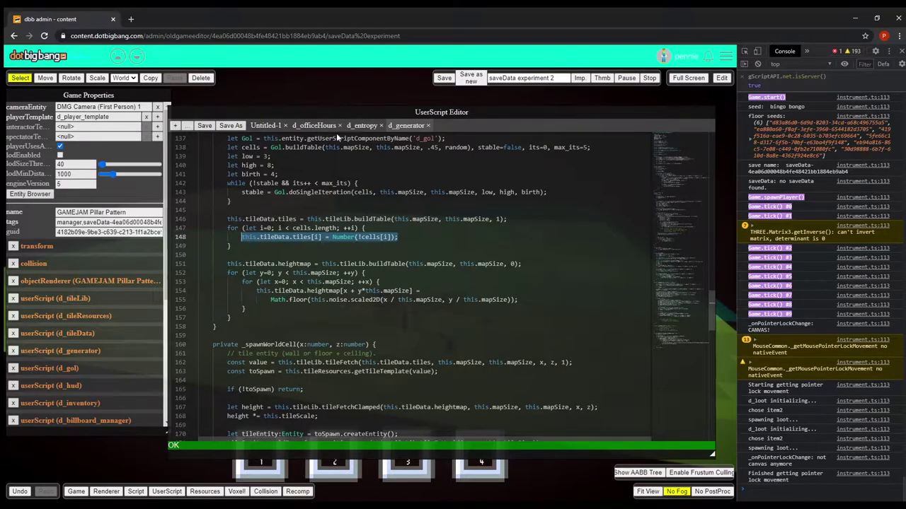
{"action": "left_click", "coordinate": [338, 167]}
{"action": "scroll", "coordinate": [322, 293], "scroll_direction": "down", "scroll_amount": 3}
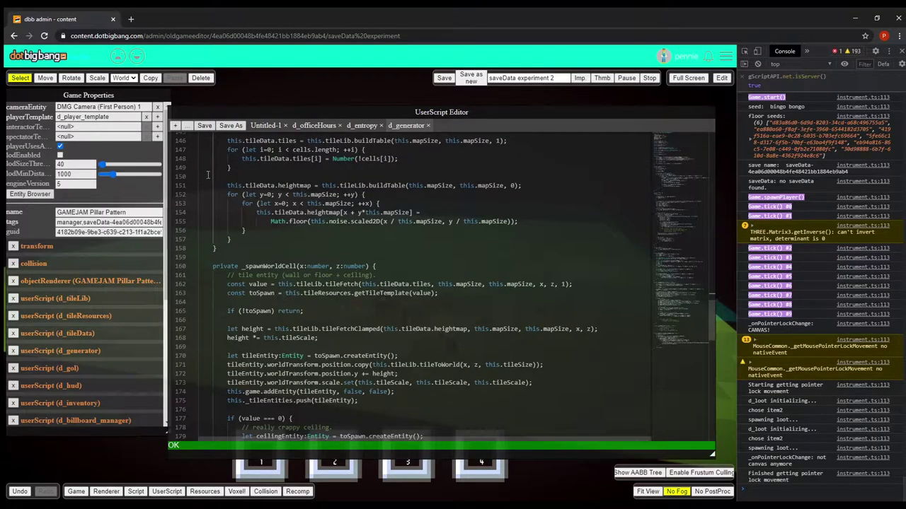
{"action": "left_click_drag", "start_coordinate": [227, 186], "coordinate": [230, 240]}
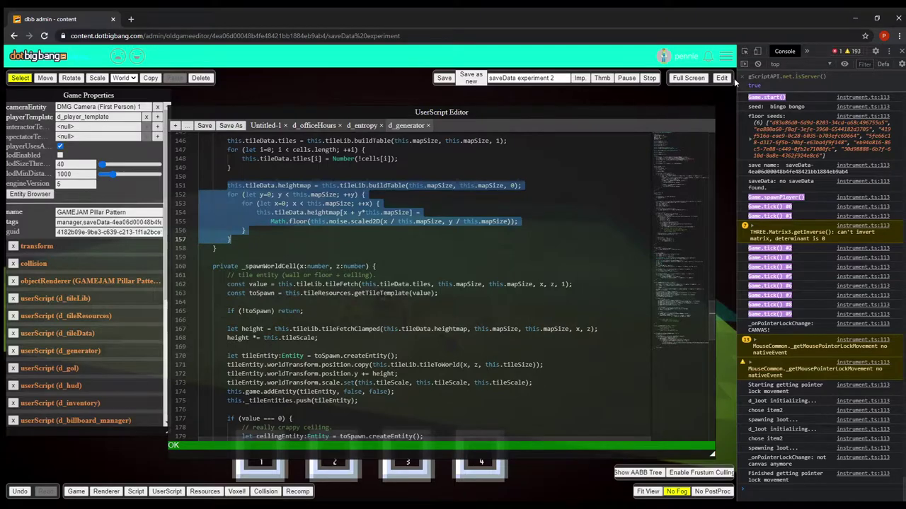
Step: Resume the game, walk across the pool, ledges and stone floor to look at the height differences, and return to edit mode
{"action": "left_click", "coordinate": [722, 77]}
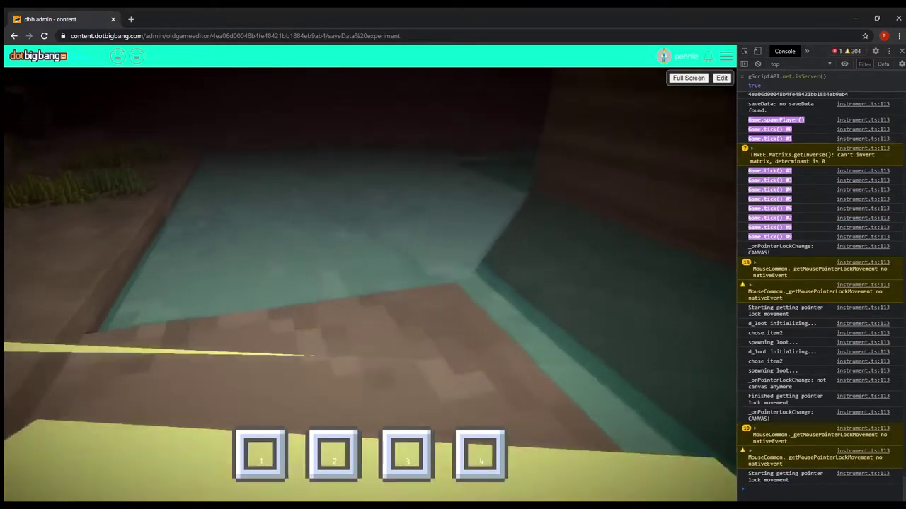
{"action": "key", "text": "w"}
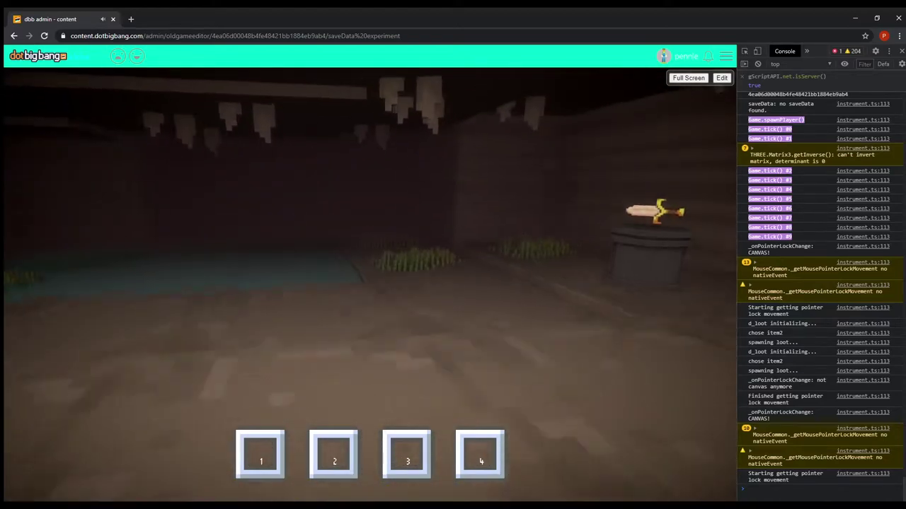
{"action": "key", "text": "w"}
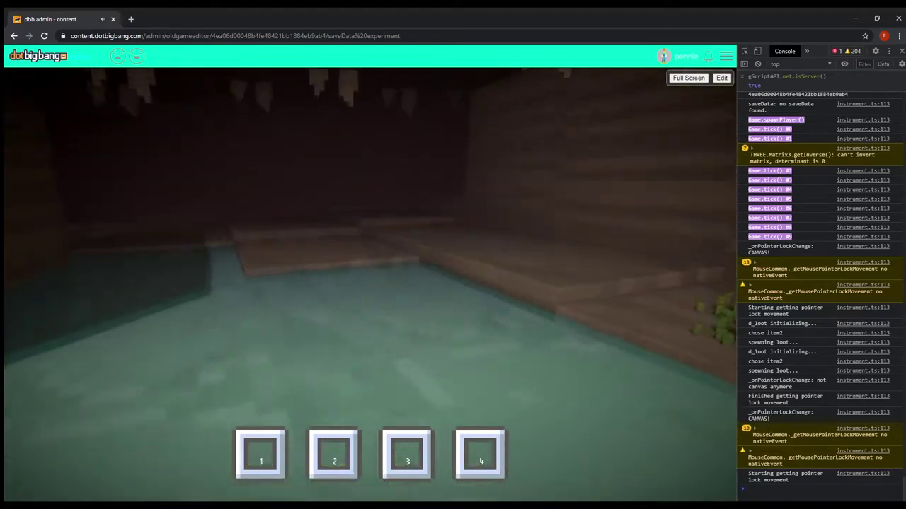
{"action": "key", "text": "w"}
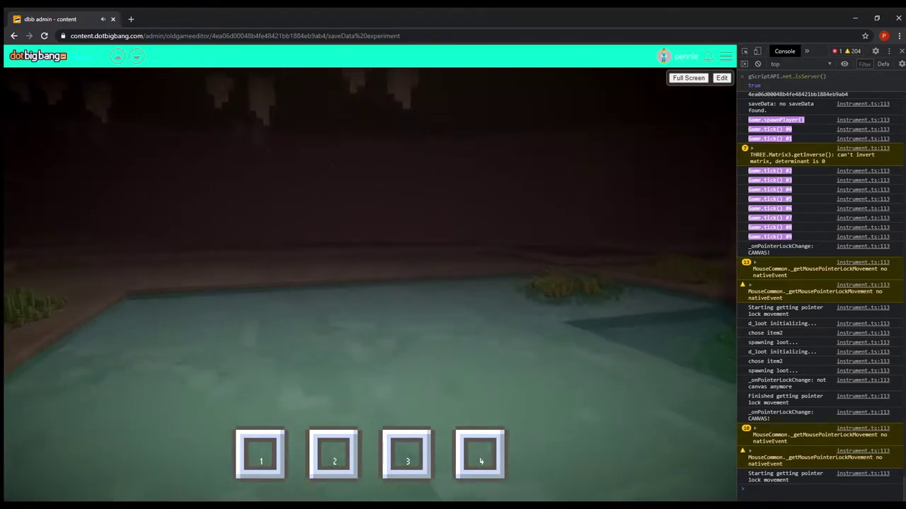
{"action": "key", "text": "w"}
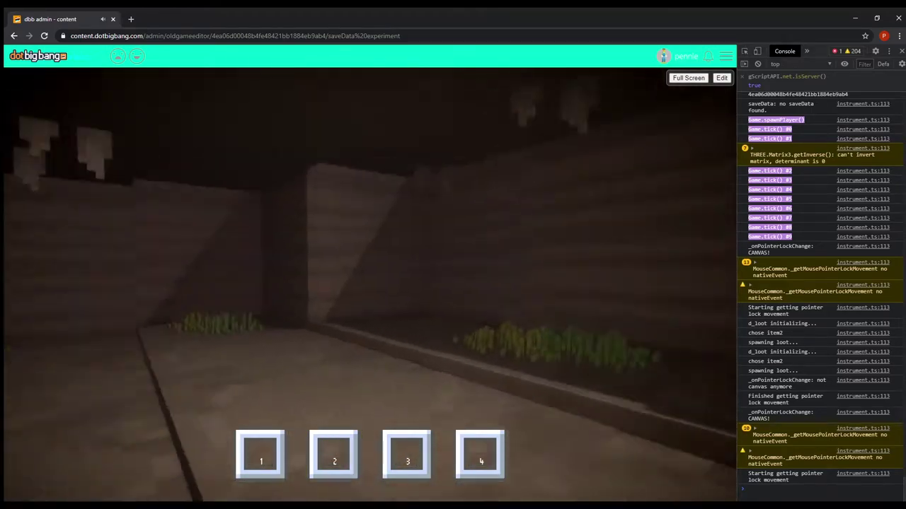
{"action": "key", "text": "Escape"}
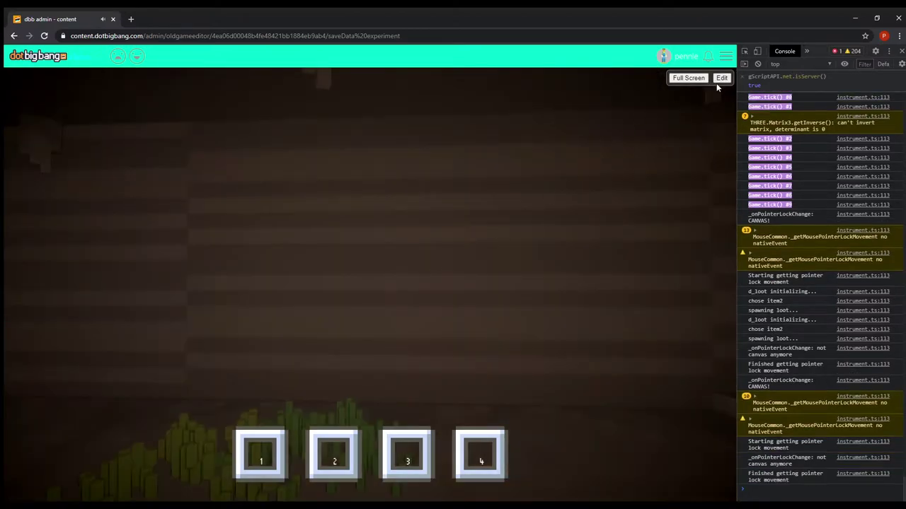
{"action": "left_click", "coordinate": [720, 77]}
Step: Review _spawnWorldCell() in d_generator, and highlight the left, top, right and bottom bounds calculated in tick()
{"action": "left_click", "coordinate": [468, 177]}
{"action": "scroll", "coordinate": [539, 196], "scroll_direction": "down", "scroll_amount": 1}
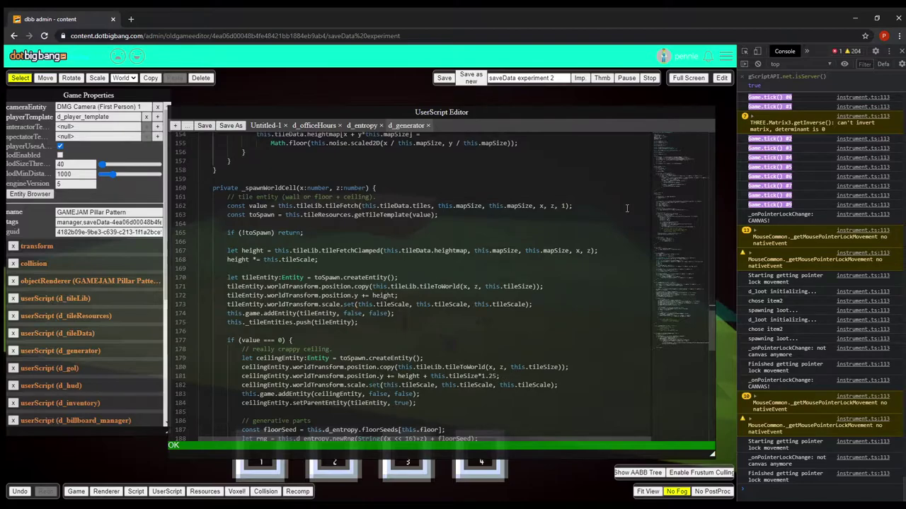
{"action": "scroll", "coordinate": [711, 323], "scroll_direction": "down", "scroll_amount": 2}
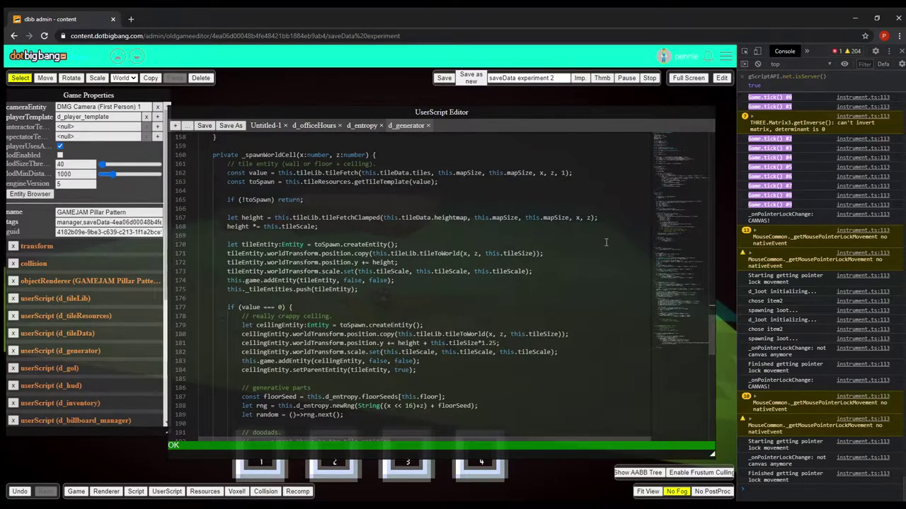
{"action": "left_click_drag", "start_coordinate": [711, 322], "coordinate": [690, 206]}
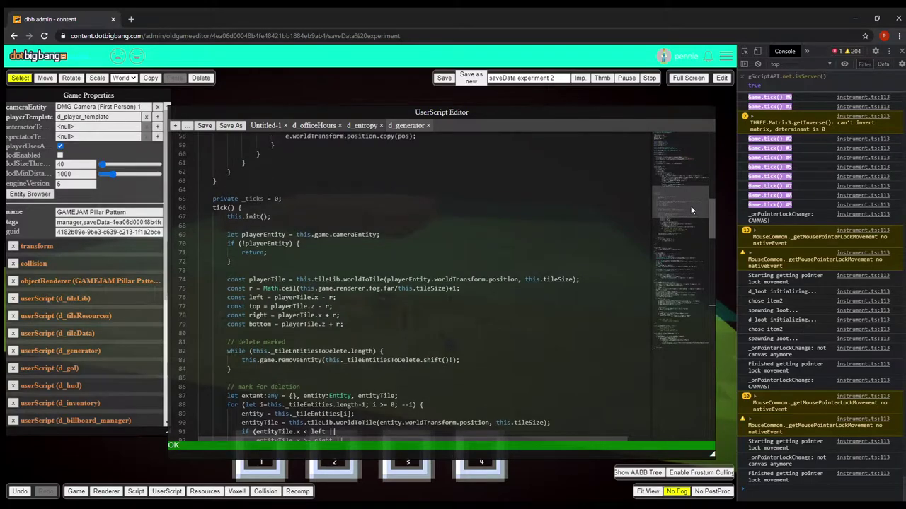
{"action": "left_click_drag", "start_coordinate": [346, 319], "coordinate": [226, 297]}
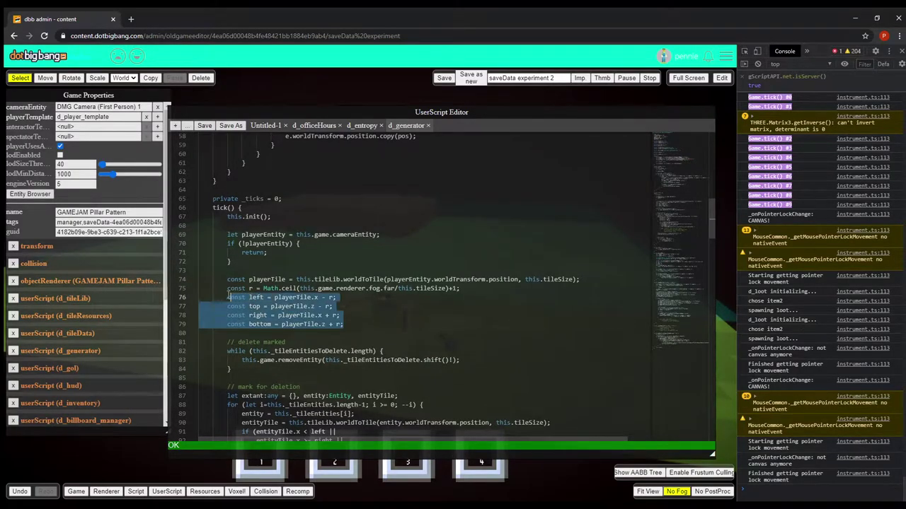
{"action": "left_click", "coordinate": [368, 304]}
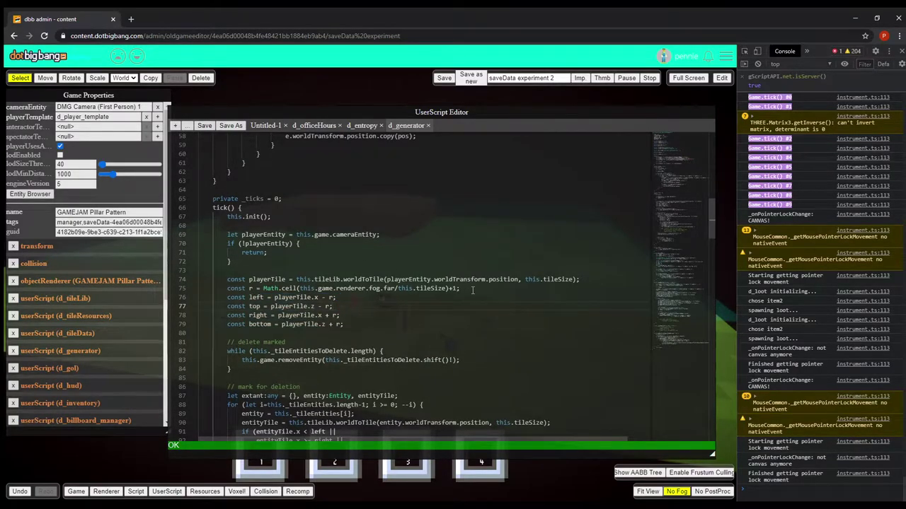
Step: Highlight the radius r calculation based on renderer.fog.far and tileSize in tick(), along with the four tile bounds derived from it
{"action": "left_click_drag", "start_coordinate": [460, 288], "coordinate": [228, 288]}
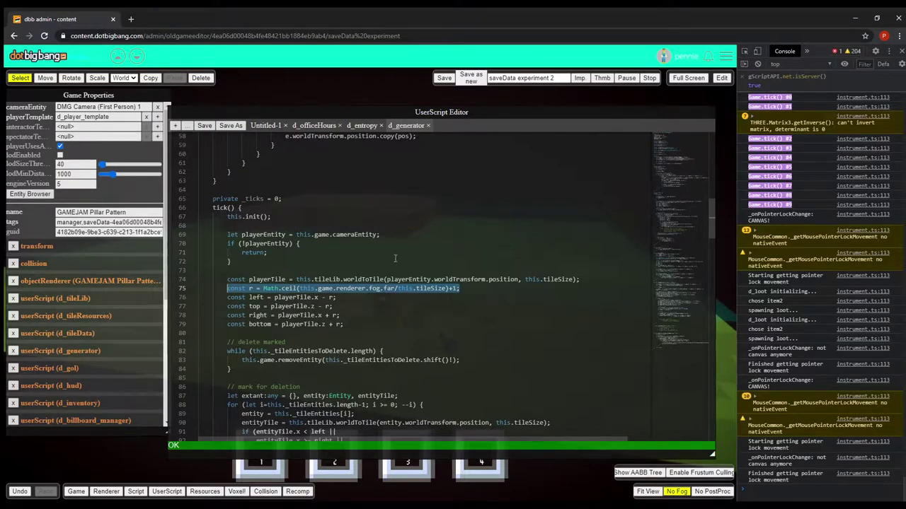
{"action": "left_click", "coordinate": [384, 290]}
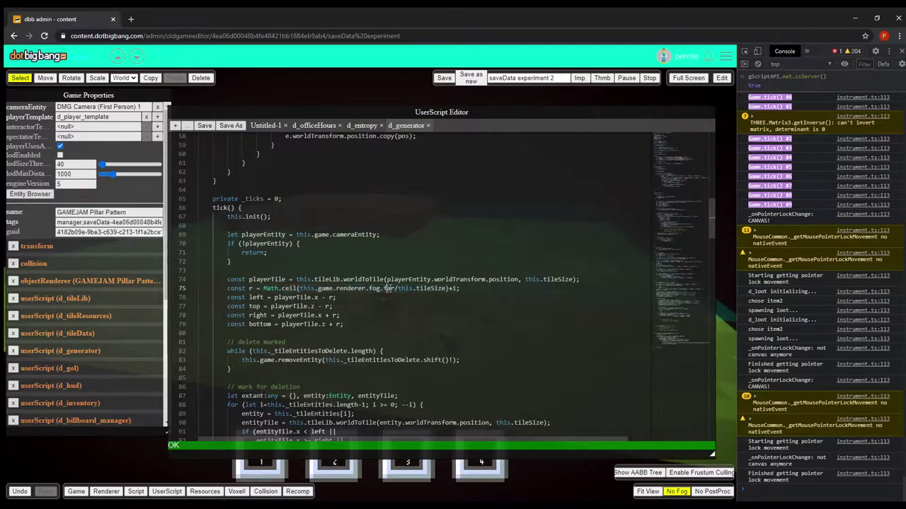
{"action": "left_click_drag", "start_coordinate": [395, 288], "coordinate": [299, 289]}
{"action": "left_click_drag", "start_coordinate": [467, 288], "coordinate": [228, 288]}
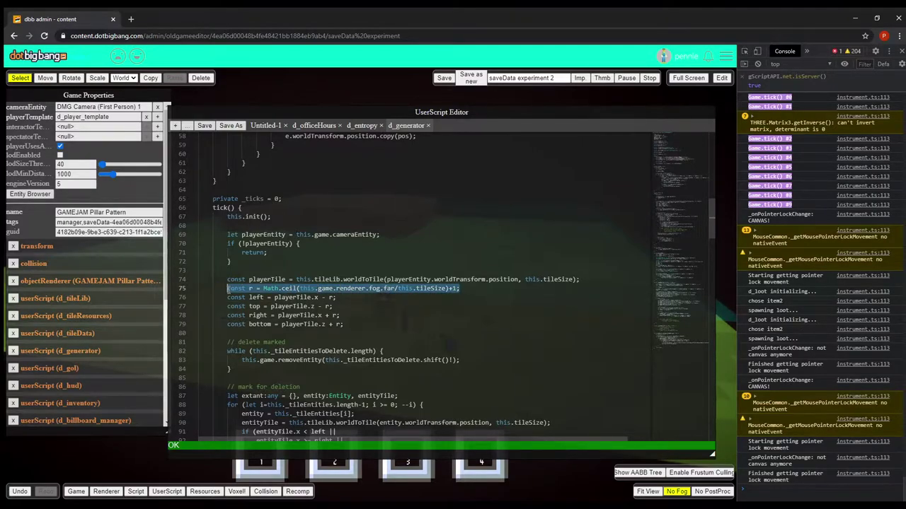
{"action": "left_click", "coordinate": [329, 280]}
{"action": "left_click_drag", "start_coordinate": [466, 289], "coordinate": [228, 289]}
{"action": "left_click", "coordinate": [297, 280]}
{"action": "scroll", "coordinate": [298, 280], "scroll_direction": "down", "scroll_amount": 1}
{"action": "left_click_drag", "start_coordinate": [344, 245], "coordinate": [225, 220]}
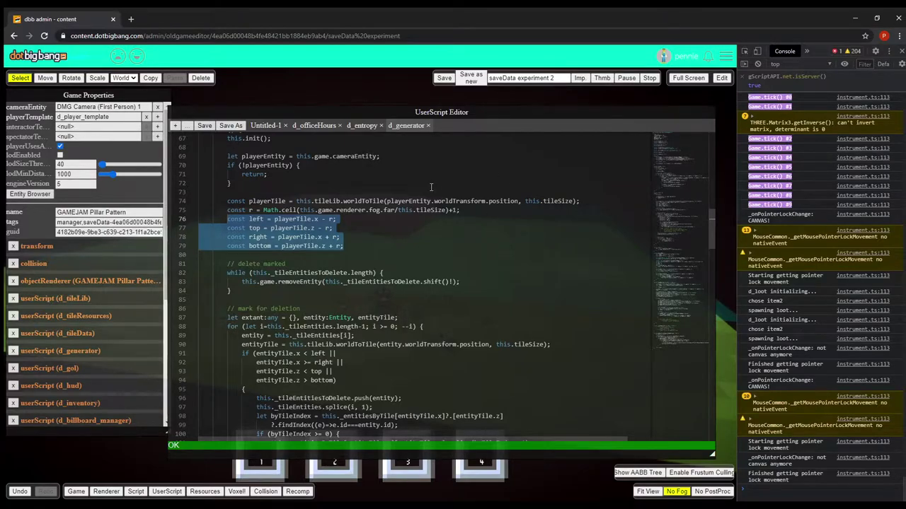
Step: Highlight the mark for deletion block in tick(), including its out-of-bounds condition and the lines that queue and splice out the entity
{"action": "scroll", "coordinate": [430, 187], "scroll_direction": "down", "scroll_amount": 1}
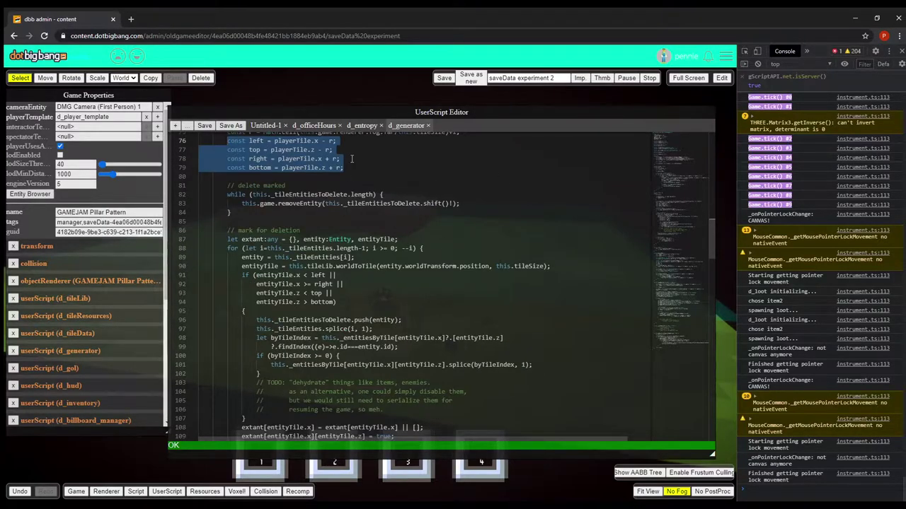
{"action": "scroll", "coordinate": [365, 156], "scroll_direction": "down", "scroll_amount": 1}
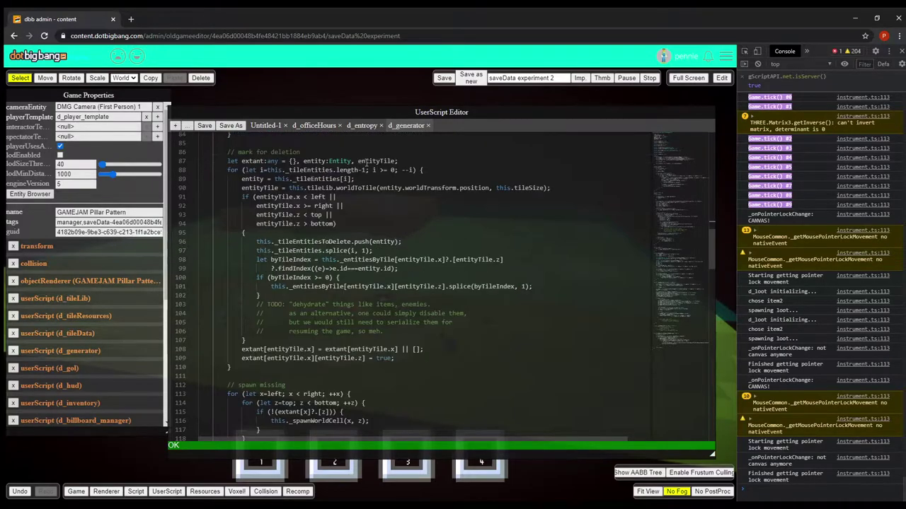
{"action": "left_click_drag", "start_coordinate": [227, 152], "coordinate": [273, 375]}
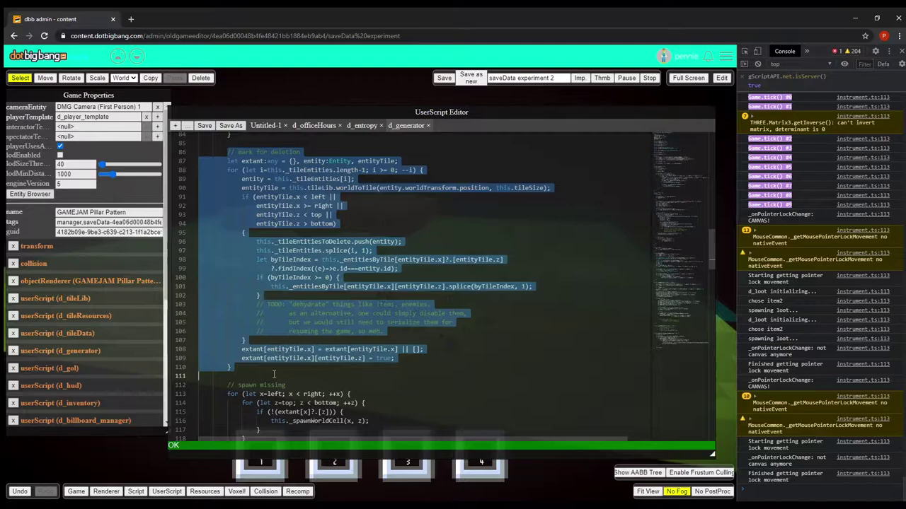
{"action": "left_click", "coordinate": [273, 373]}
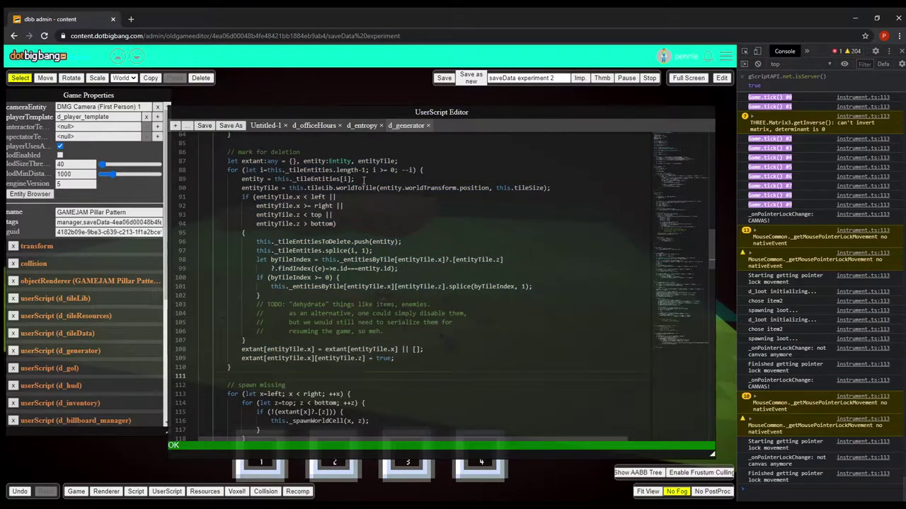
{"action": "left_click_drag", "start_coordinate": [341, 224], "coordinate": [256, 198]}
{"action": "left_click", "coordinate": [267, 206]}
{"action": "left_click_drag", "start_coordinate": [256, 242], "coordinate": [359, 295]}
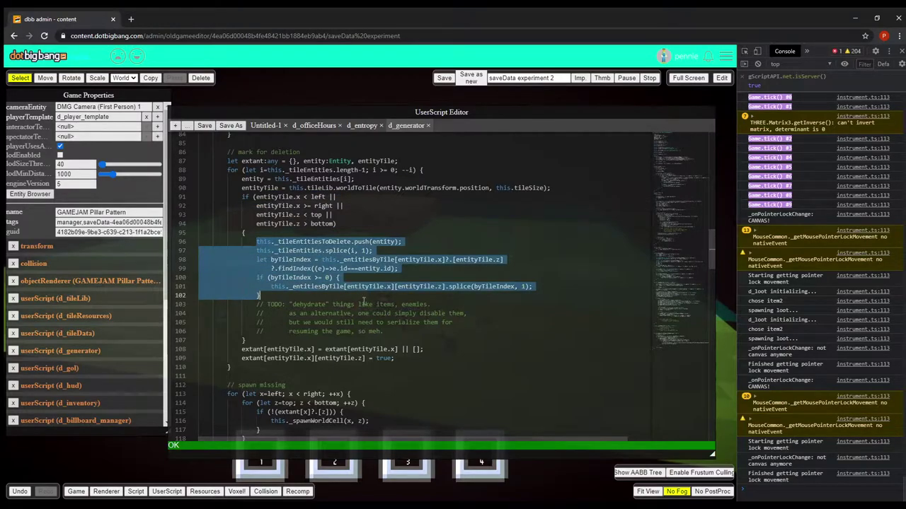
Step: Highlight the extant variable and the two lines that record each entity's tile in it at the end of the deletion loop
{"action": "scroll", "coordinate": [368, 306], "scroll_direction": "down", "scroll_amount": 2}
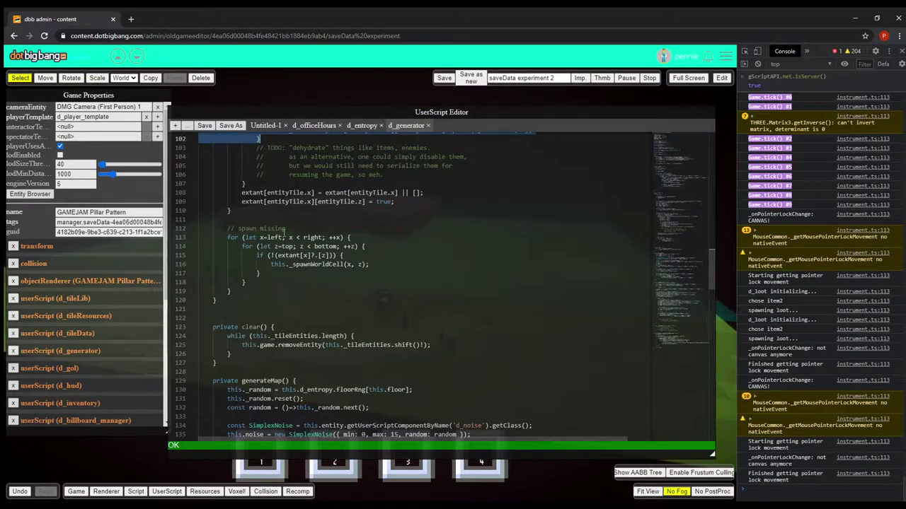
{"action": "scroll", "coordinate": [311, 243], "scroll_direction": "up", "scroll_amount": 2}
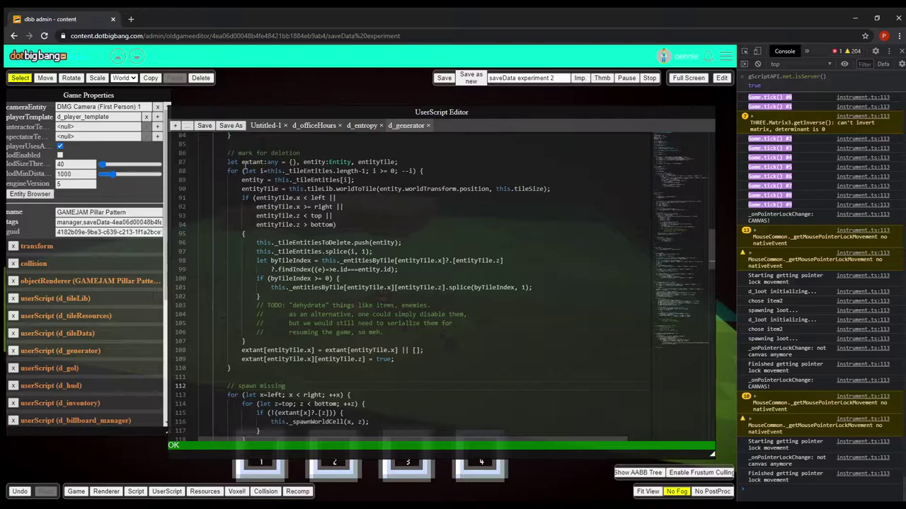
{"action": "double_click", "coordinate": [253, 162]}
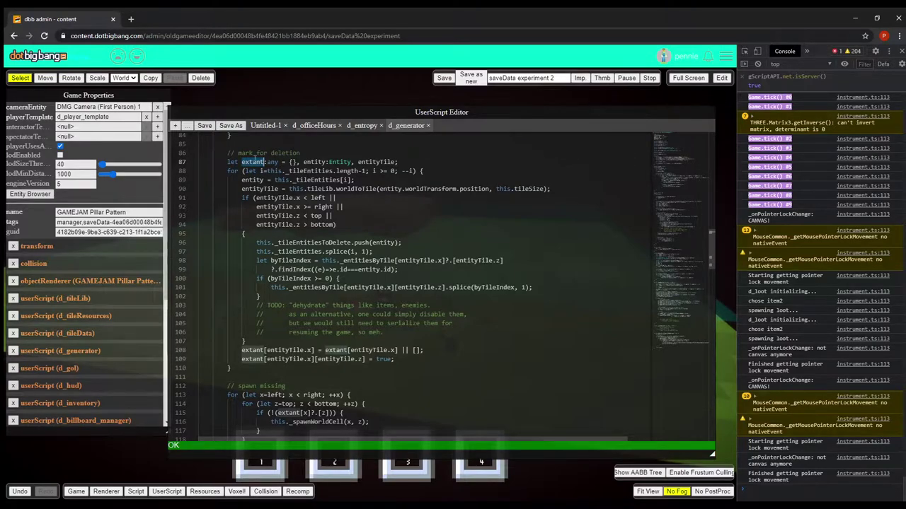
{"action": "left_click_drag", "start_coordinate": [241, 350], "coordinate": [427, 362]}
{"action": "left_click", "coordinate": [425, 363]}
Step: Highlight the spawn missing loops in tick(), including the extant check and the _spawnWorldCell(x, z) call with its arguments
{"action": "scroll", "coordinate": [426, 362], "scroll_direction": "down", "scroll_amount": 3}
{"action": "left_click_drag", "start_coordinate": [232, 239], "coordinate": [217, 302]}
{"action": "left_click", "coordinate": [287, 265]}
{"action": "left_click_drag", "start_coordinate": [274, 256], "coordinate": [332, 257]}
{"action": "left_click", "coordinate": [330, 266]}
{"action": "double_click", "coordinate": [327, 265]}
{"action": "triple_click", "coordinate": [321, 265]}
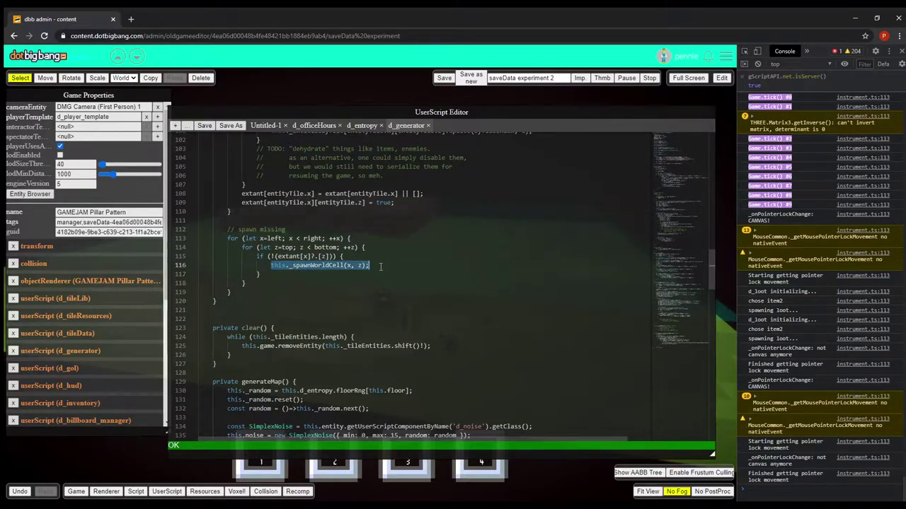
{"action": "left_click", "coordinate": [350, 266]}
{"action": "left_click_drag", "start_coordinate": [347, 265], "coordinate": [360, 265]}
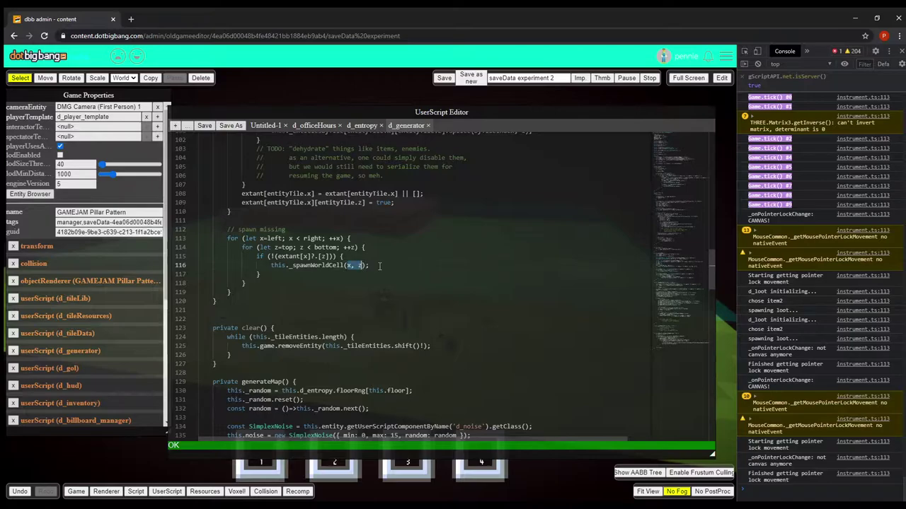
Step: Go to the definition of _spawnWorldCell() and highlight its tileFetch call and its getTileTemplate(value) call
{"action": "left_click", "coordinate": [311, 265], "text": "ctrl"}
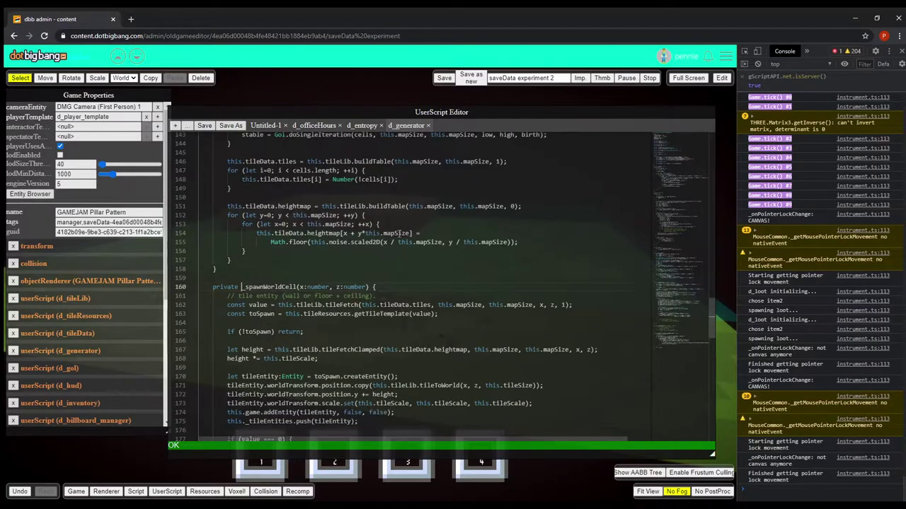
{"action": "scroll", "coordinate": [439, 224], "scroll_direction": "down", "scroll_amount": 3}
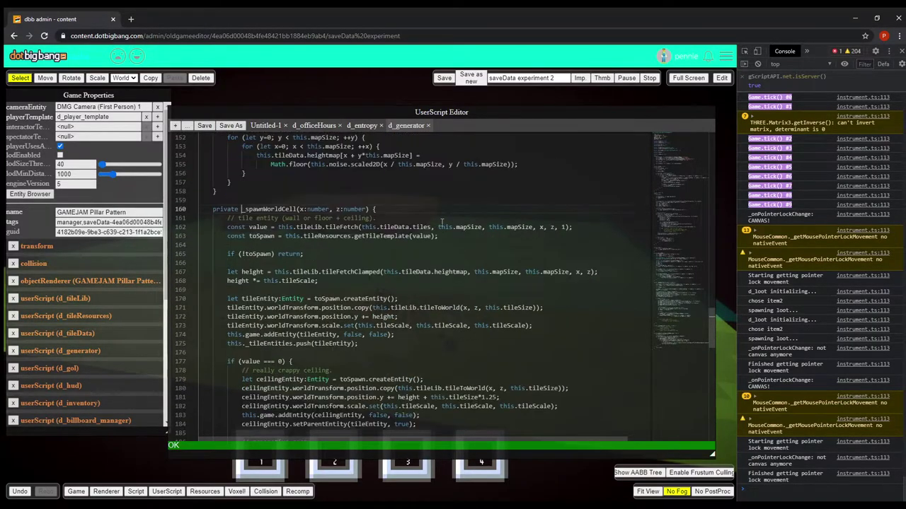
{"action": "left_click", "coordinate": [442, 221]}
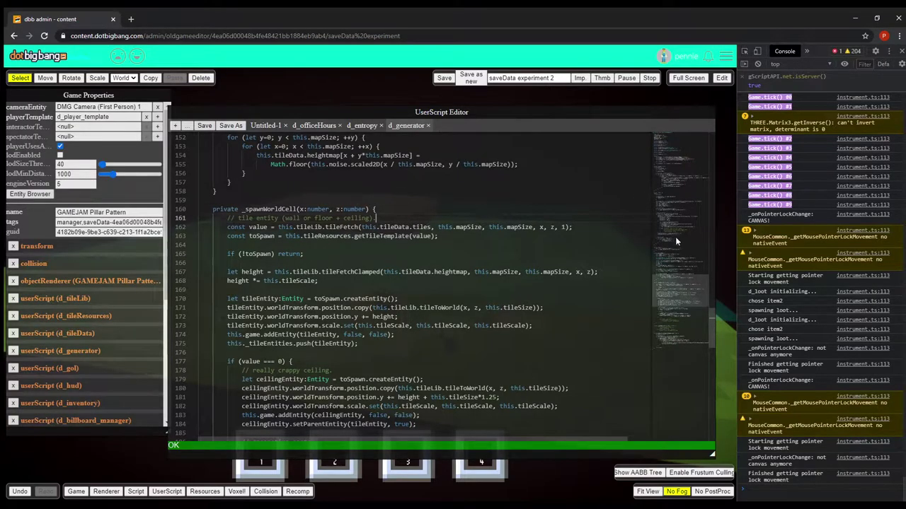
{"action": "scroll", "coordinate": [685, 300], "scroll_direction": "down", "scroll_amount": 2}
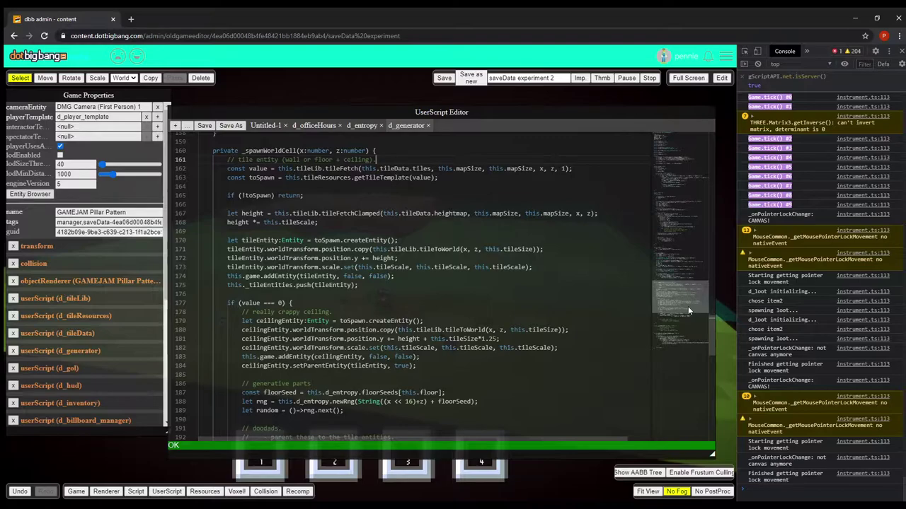
{"action": "left_click_drag", "start_coordinate": [277, 168], "coordinate": [591, 175]}
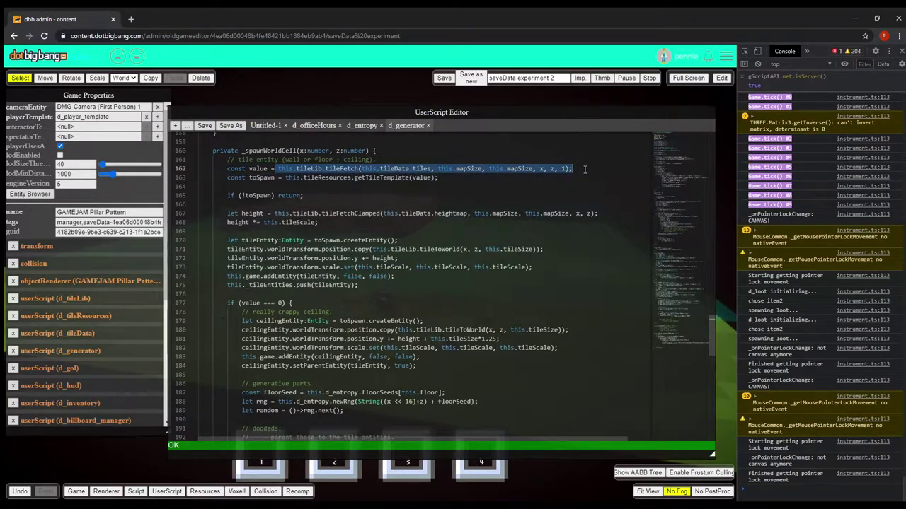
{"action": "left_click_drag", "start_coordinate": [575, 170], "coordinate": [279, 169]}
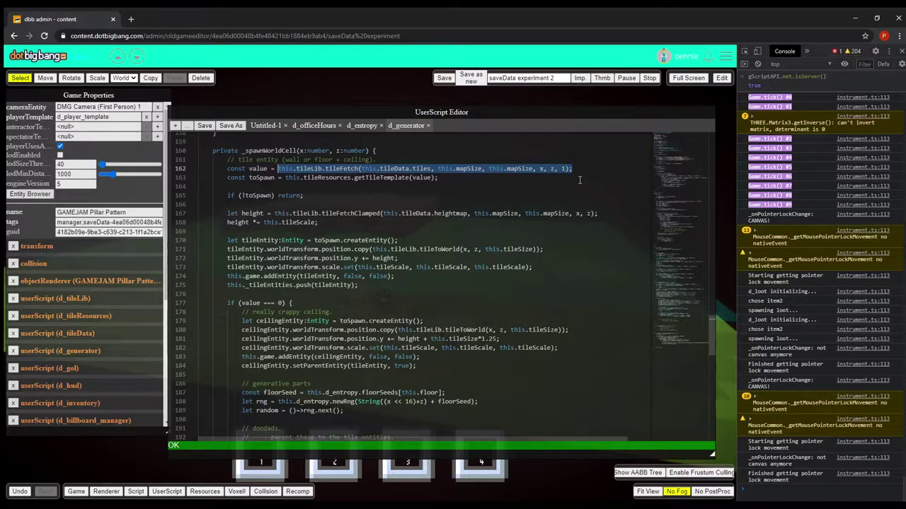
{"action": "left_click", "coordinate": [504, 186]}
{"action": "left_click_drag", "start_coordinate": [465, 178], "coordinate": [281, 177]}
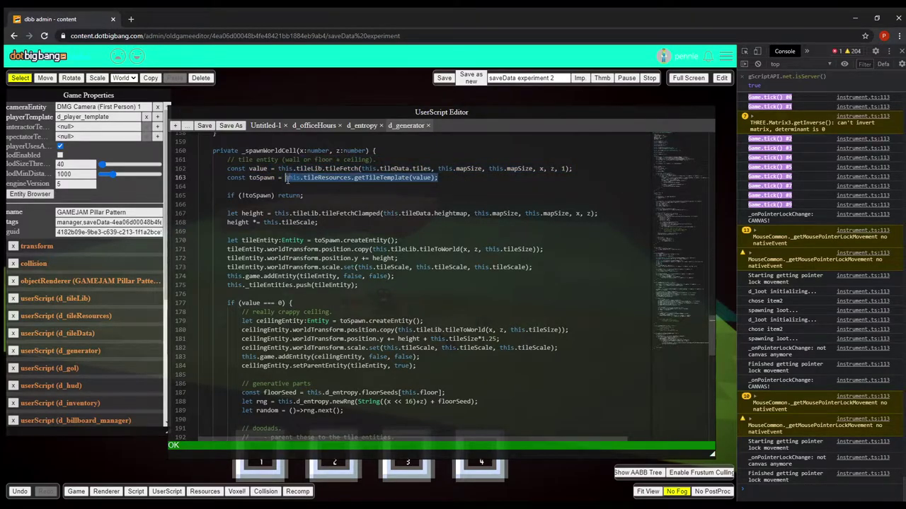
Step: Uncover the 3D scene, frame a border wall tile up close, and select the neighbouring ground tile to inspect both tile types
{"action": "left_click_drag", "start_coordinate": [320, 118], "coordinate": [365, 377]}
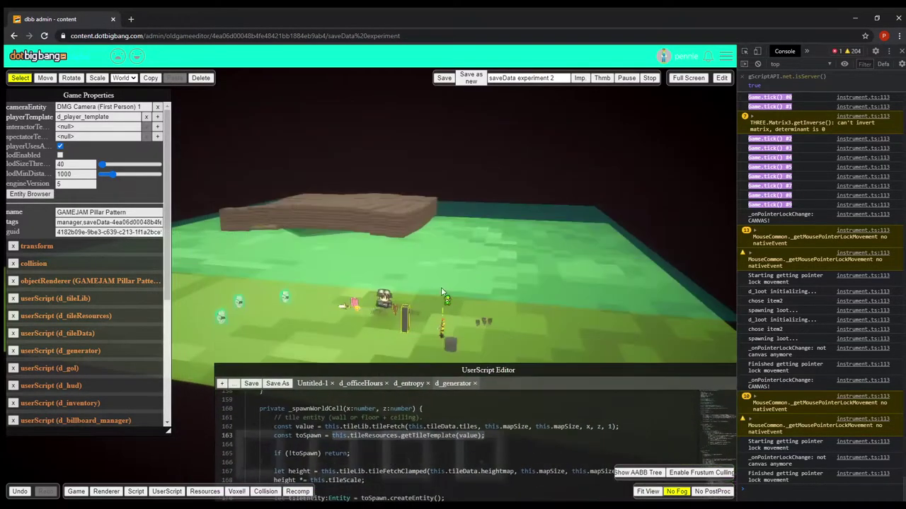
{"action": "left_click", "coordinate": [402, 233]}
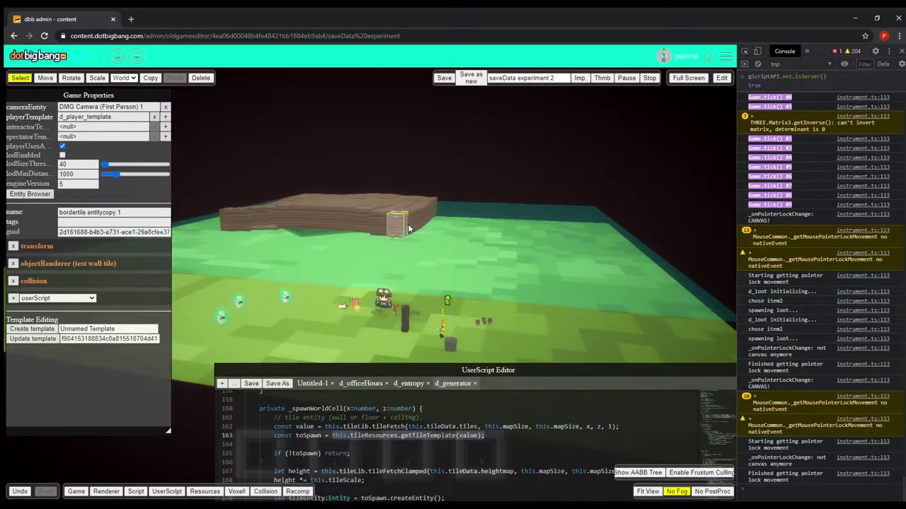
{"action": "key", "text": "f"}
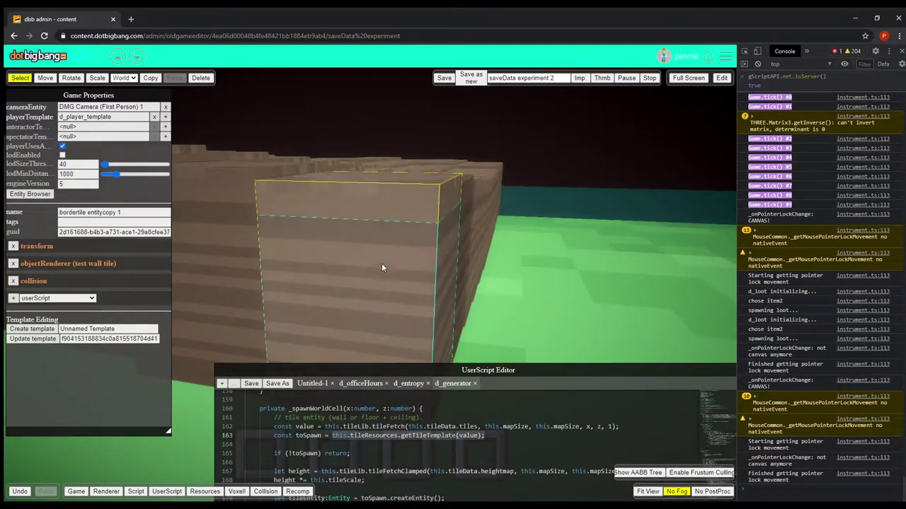
{"action": "scroll", "coordinate": [407, 263], "scroll_direction": "down", "scroll_amount": 2}
{"action": "left_click_drag", "start_coordinate": [408, 262], "coordinate": [283, 298]}
{"action": "left_click", "coordinate": [280, 315]}
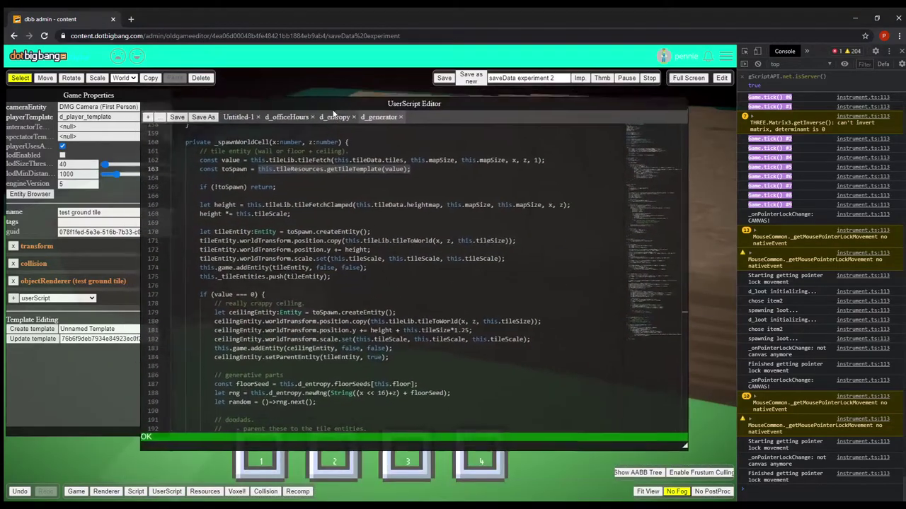
Step: Restore the script editor over the scene, highlight the tileEntity creation and heightmap-based height lines in _spawnWorldCell(), and enlarge the editor
{"action": "left_click_drag", "start_coordinate": [333, 113], "coordinate": [341, 119]}
{"action": "left_click_drag", "start_coordinate": [406, 283], "coordinate": [205, 241]}
{"action": "left_click", "coordinate": [353, 213]}
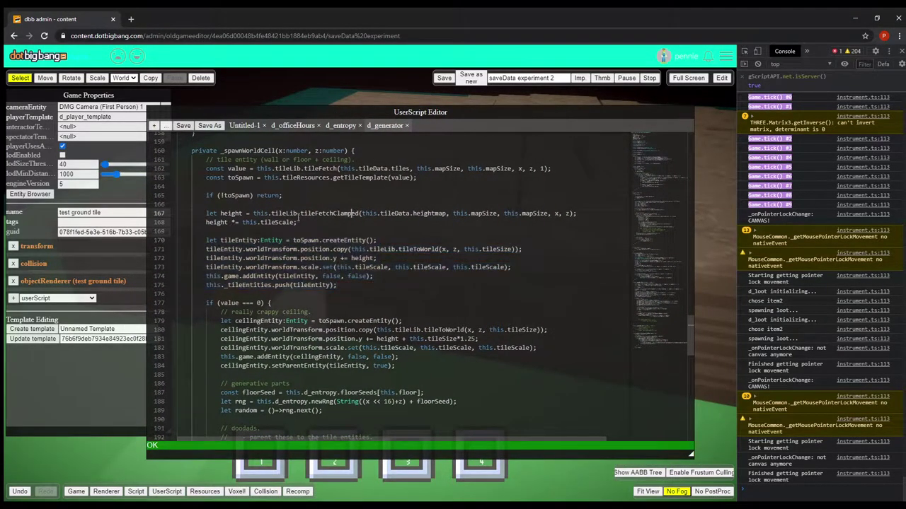
{"action": "left_click_drag", "start_coordinate": [335, 223], "coordinate": [196, 201]}
{"action": "left_click_drag", "start_coordinate": [391, 114], "coordinate": [379, 106]}
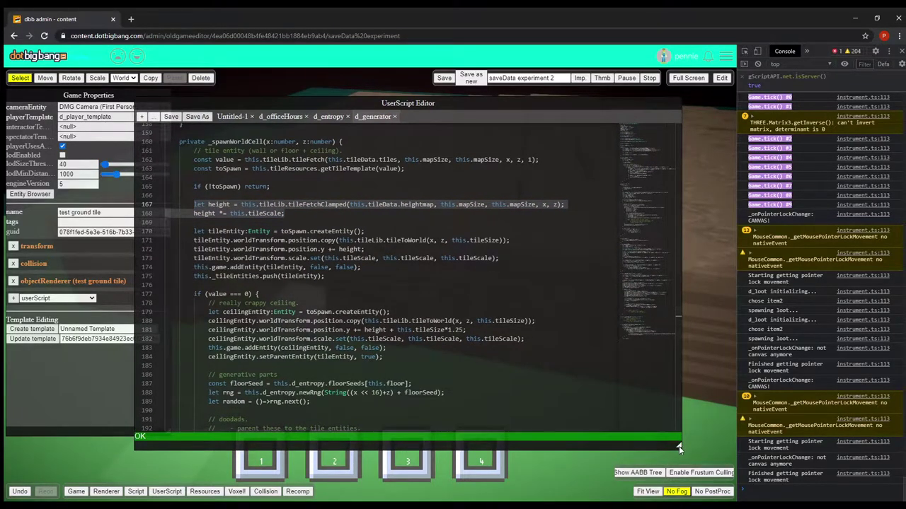
{"action": "left_click_drag", "start_coordinate": [680, 449], "coordinate": [700, 453]}
Step: Highlight the if (value === 0) condition in _spawnWorldCell()
{"action": "scroll", "coordinate": [404, 260], "scroll_direction": "down", "scroll_amount": 3}
{"action": "left_click", "coordinate": [213, 205]}
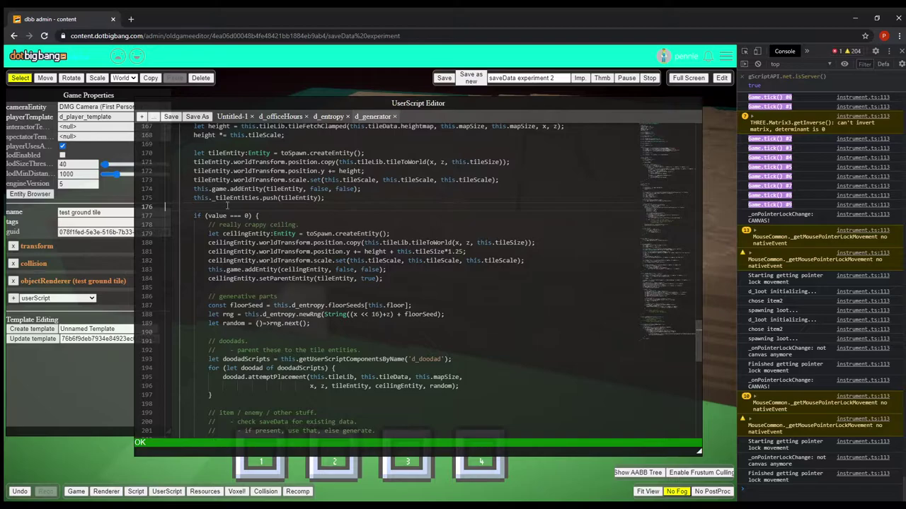
{"action": "triple_click", "coordinate": [205, 215]}
{"action": "left_click", "coordinate": [249, 215]}
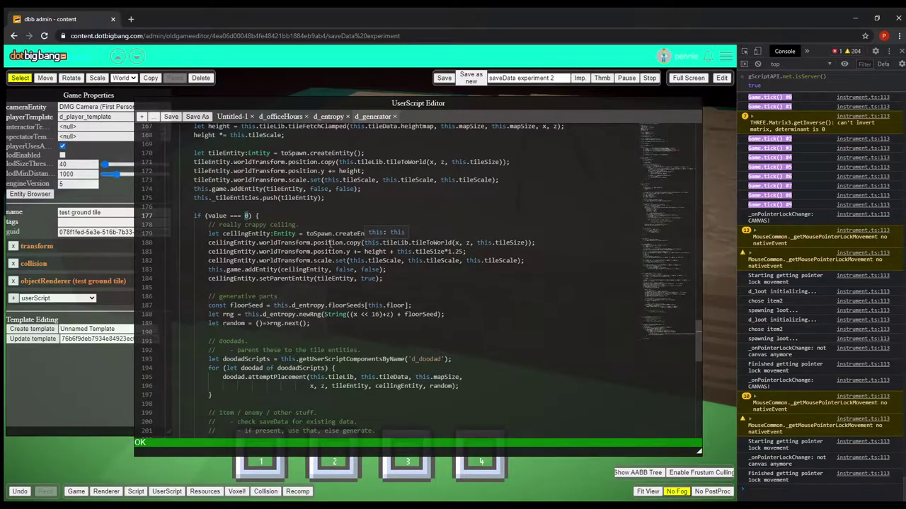
{"action": "left_click", "coordinate": [192, 217]}
{"action": "left_click_drag", "start_coordinate": [192, 217], "coordinate": [259, 217]}
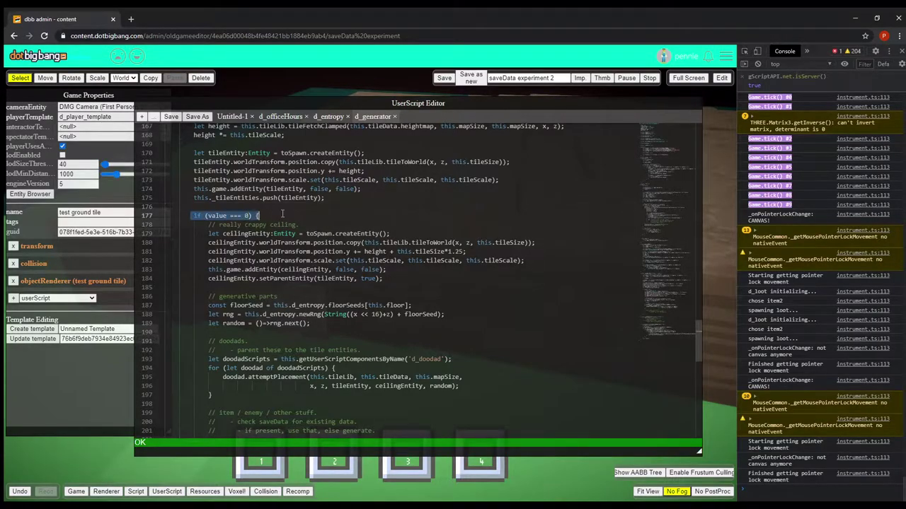
{"action": "scroll", "coordinate": [256, 212], "scroll_direction": "down", "scroll_amount": 1}
{"action": "scroll", "coordinate": [255, 208], "scroll_direction": "up", "scroll_amount": 1}
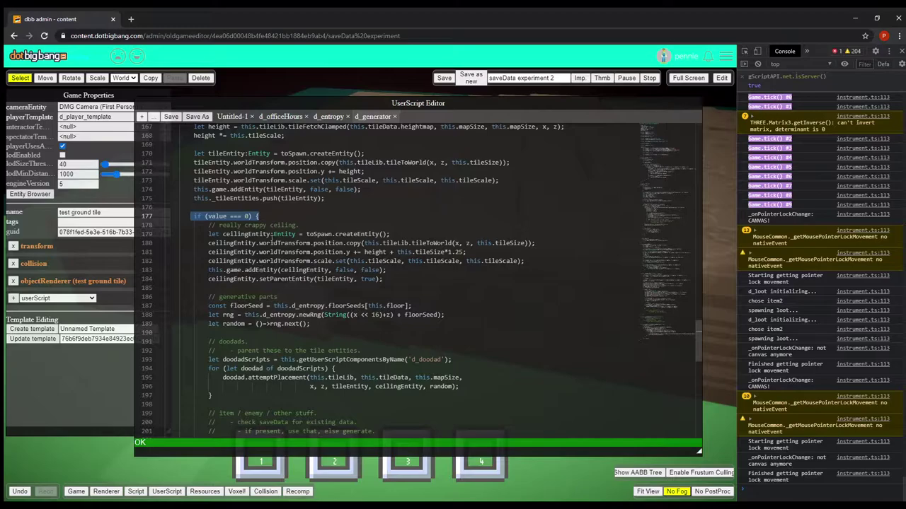
Step: Highlight the "really crappy ceiling" comment and the lines that create, position, scale and parent ceilingEntity
{"action": "scroll", "coordinate": [254, 207], "scroll_direction": "down", "scroll_amount": 1}
{"action": "left_click", "coordinate": [202, 147]}
{"action": "scroll", "coordinate": [208, 159], "scroll_direction": "up", "scroll_amount": 1}
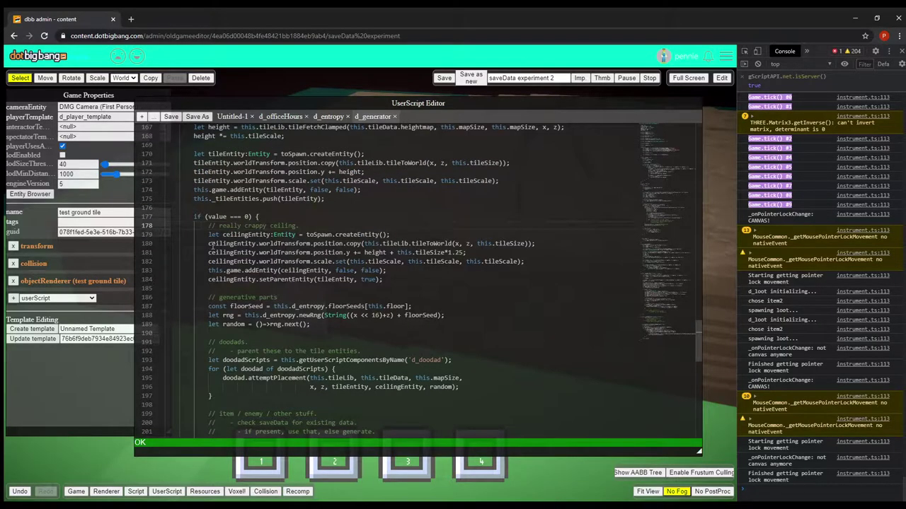
{"action": "left_click_drag", "start_coordinate": [208, 226], "coordinate": [302, 226]}
{"action": "left_click", "coordinate": [301, 226]}
{"action": "left_click_drag", "start_coordinate": [208, 234], "coordinate": [414, 279]}
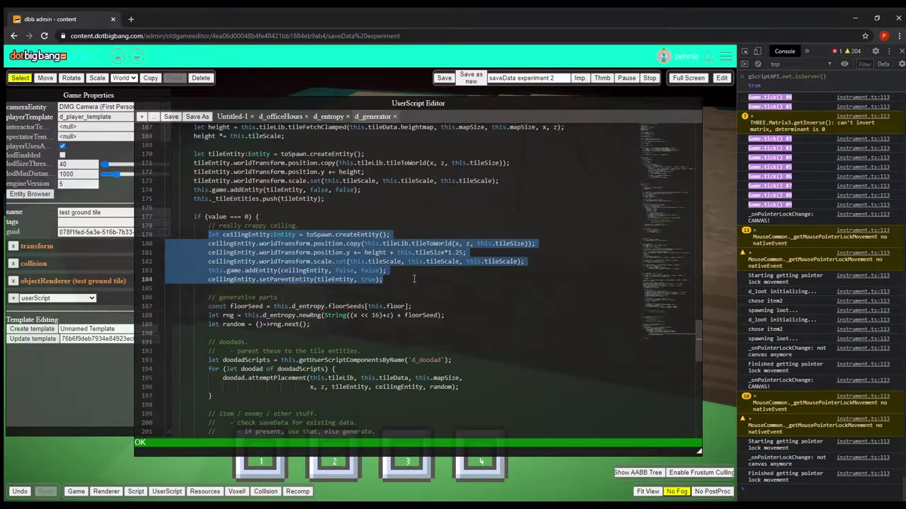
{"action": "left_click", "coordinate": [415, 277]}
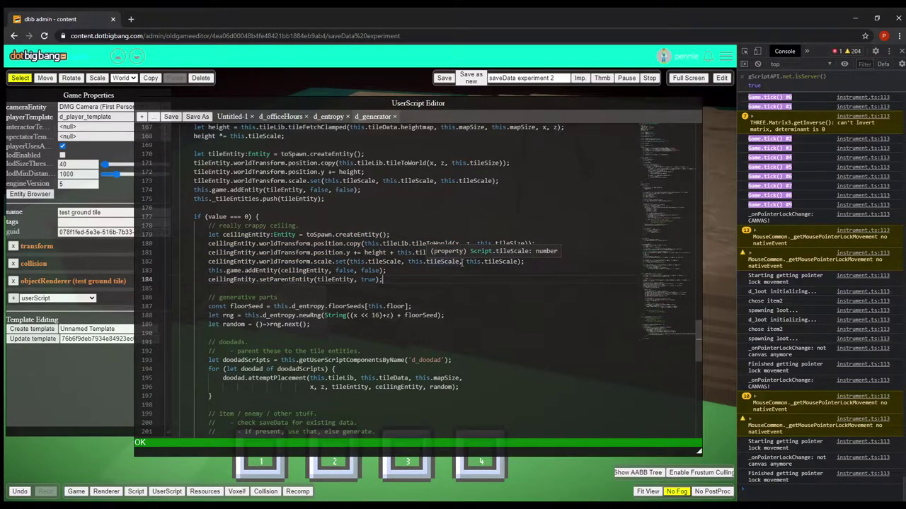
Step: Highlight the generative parts section of _spawnWorldCell() and its floorSeed line taken from d_entropy.floorSeeds
{"action": "scroll", "coordinate": [429, 275], "scroll_direction": "down", "scroll_amount": 3}
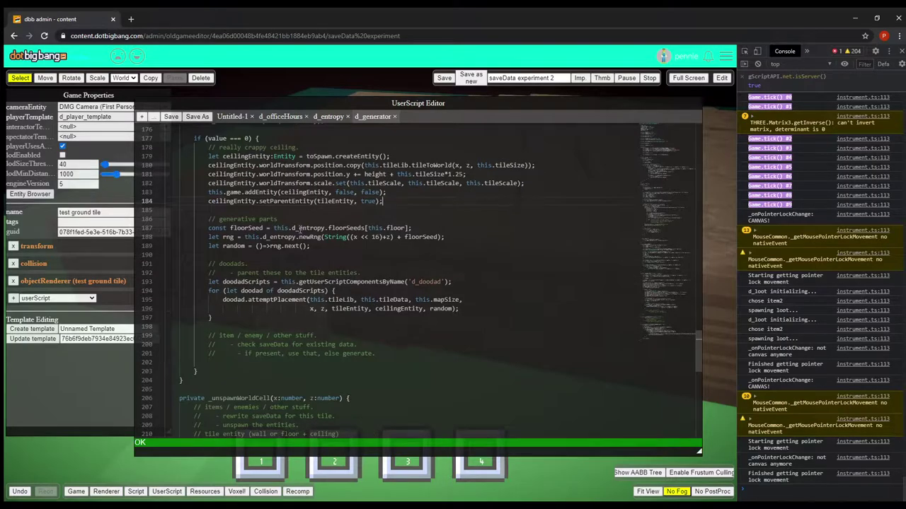
{"action": "left_click_drag", "start_coordinate": [207, 220], "coordinate": [327, 245]}
{"action": "left_click", "coordinate": [328, 245]}
{"action": "mouse_move", "coordinate": [412, 228]}
{"action": "left_mouse_down"}
{"action": "mouse_move", "coordinate": [207, 227]}
{"action": "mouse_move", "coordinate": [412, 228]}
{"action": "left_mouse_up"}
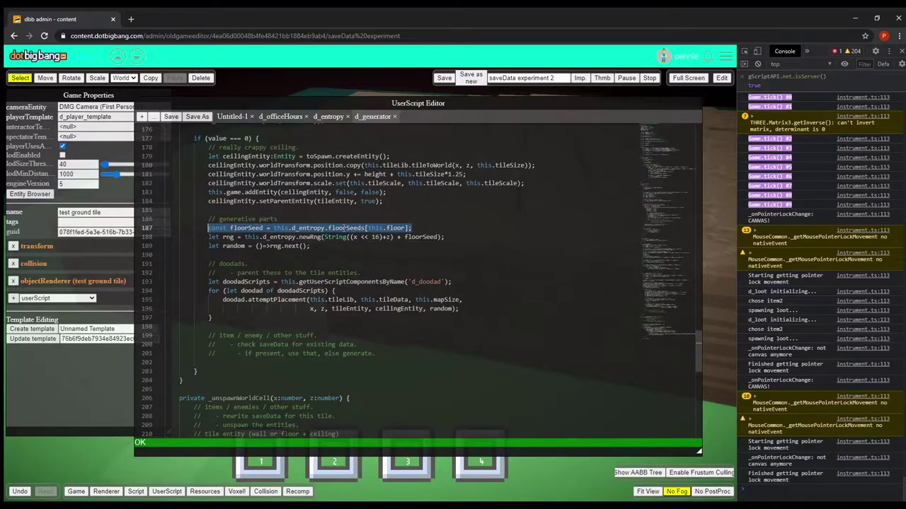
{"action": "left_click", "coordinate": [284, 212]}
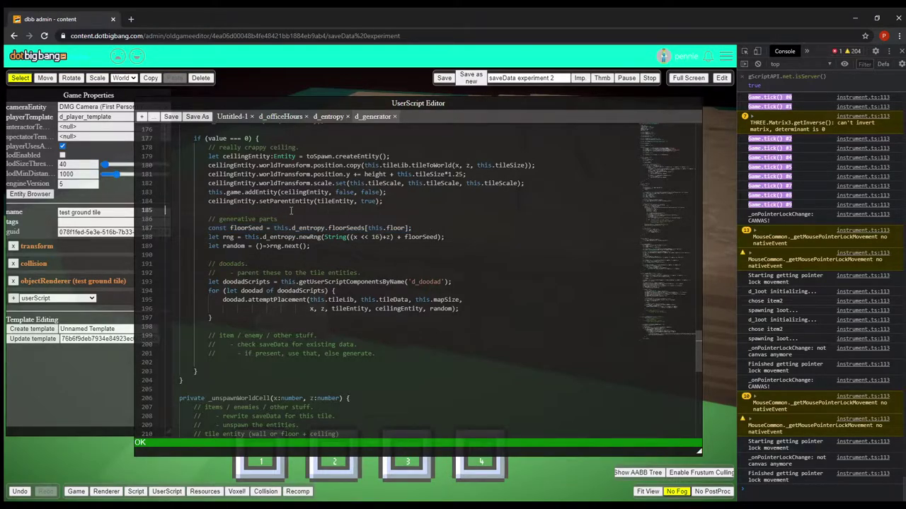
Step: Highlight the newRng call that seeds rng from the tile coordinates and floorSeed, and its (x << 16) expression
{"action": "left_click_drag", "start_coordinate": [244, 237], "coordinate": [449, 244]}
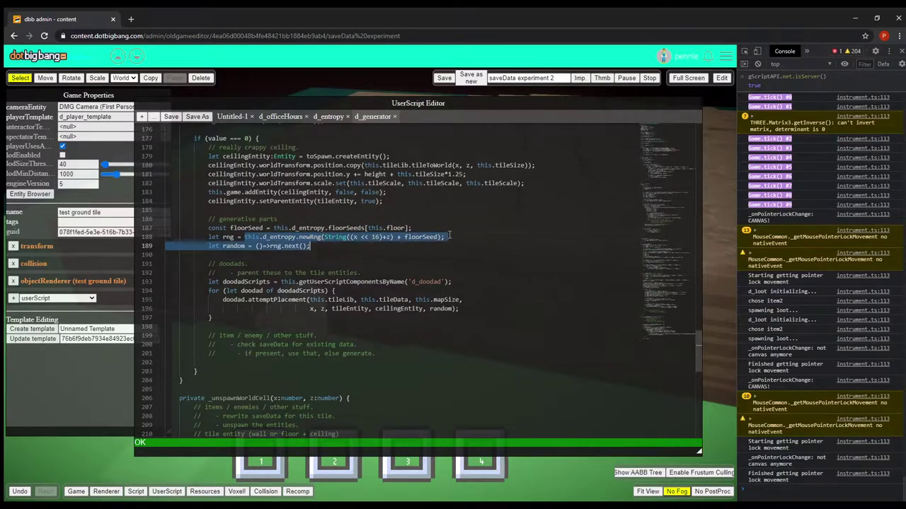
{"action": "left_click", "coordinate": [402, 237]}
{"action": "left_click_drag", "start_coordinate": [347, 237], "coordinate": [382, 238]}
{"action": "left_click", "coordinate": [383, 237]}
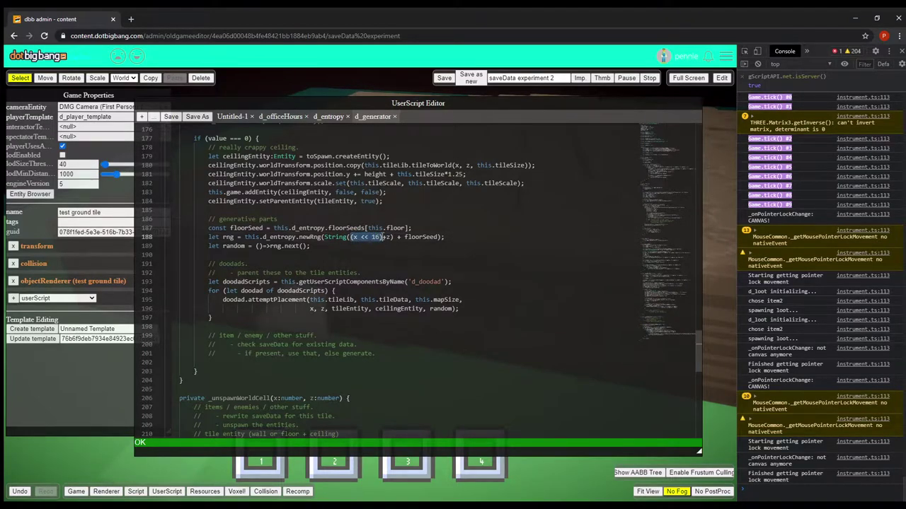
Step: Highlight the (x << 16) part and the full (x << 16)+z coordinate expression in the newRng call
{"action": "left_click", "coordinate": [383, 238]}
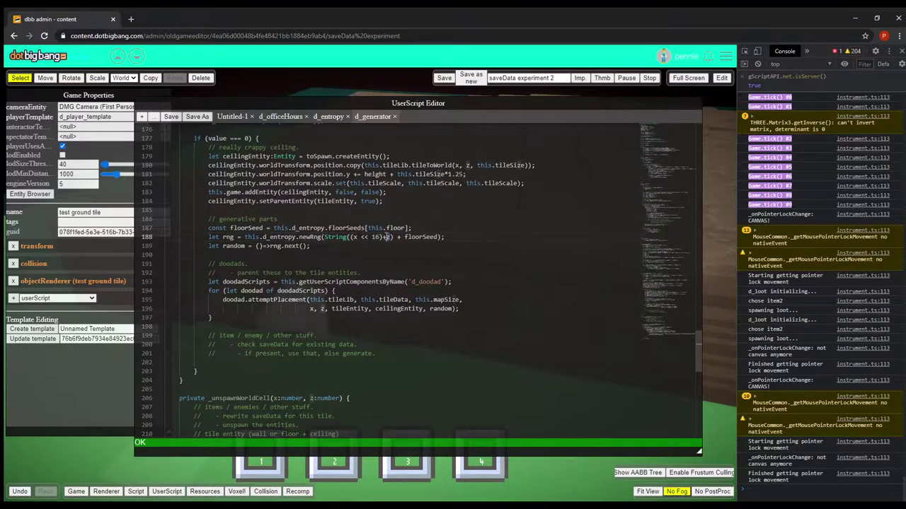
{"action": "left_click", "coordinate": [383, 237]}
{"action": "left_click_drag", "start_coordinate": [383, 237], "coordinate": [352, 237]}
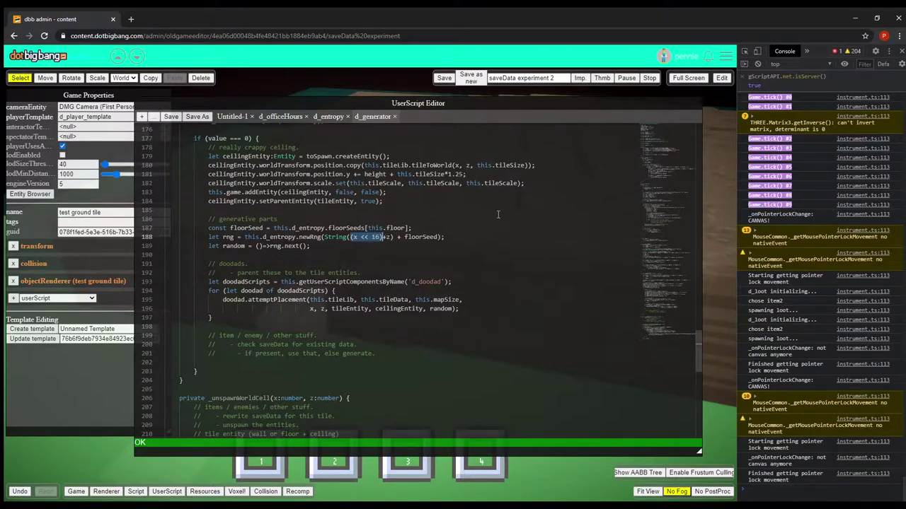
{"action": "left_click", "coordinate": [415, 243]}
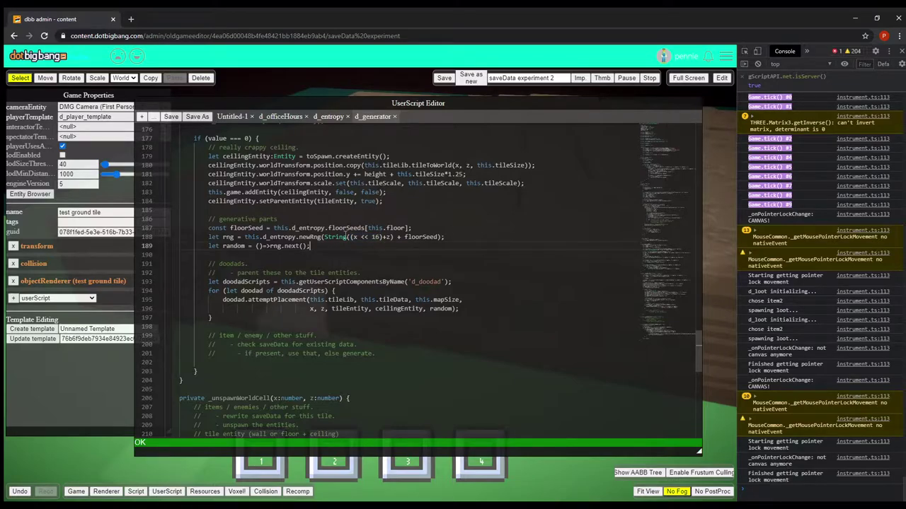
{"action": "left_click", "coordinate": [385, 237]}
{"action": "left_click_drag", "start_coordinate": [393, 237], "coordinate": [350, 241]}
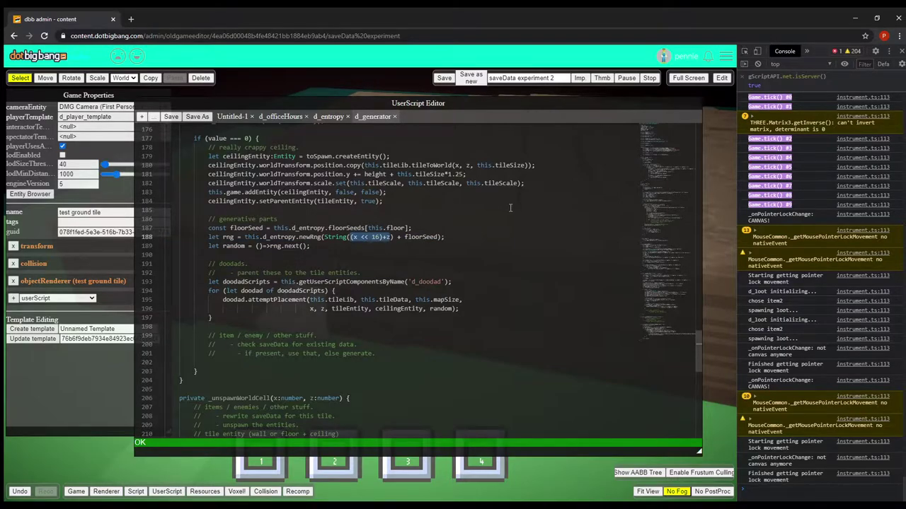
{"action": "left_click", "coordinate": [434, 219]}
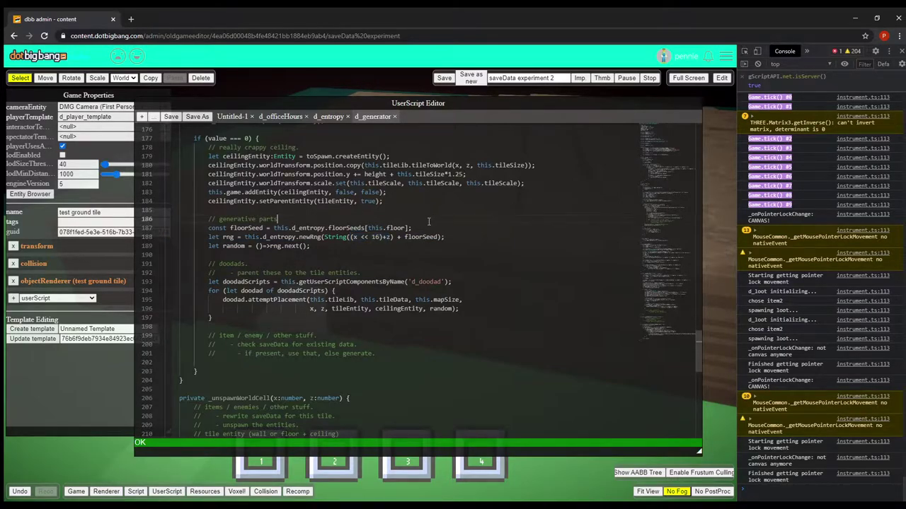
{"action": "left_click_drag", "start_coordinate": [351, 239], "coordinate": [395, 241]}
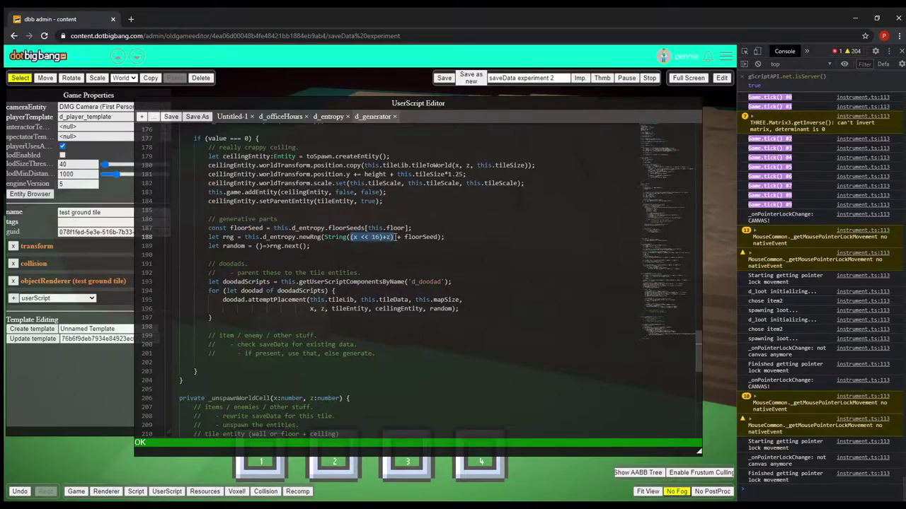
Step: Point out the x and z terms on the rng line and highlight their combined coordinate expression again
{"action": "left_click", "coordinate": [360, 237]}
{"action": "double_click", "coordinate": [388, 237]}
{"action": "left_click", "coordinate": [402, 223]}
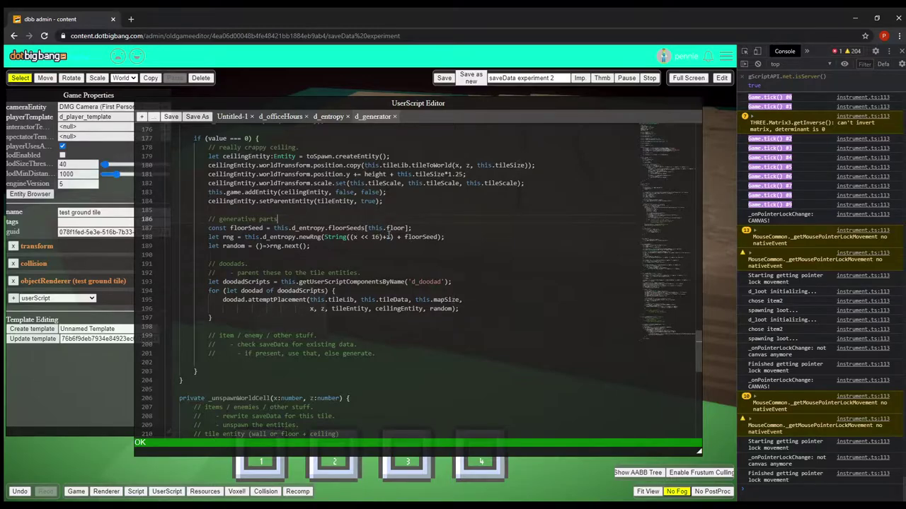
{"action": "left_click", "coordinate": [350, 237]}
{"action": "left_click_drag", "start_coordinate": [350, 238], "coordinate": [393, 238]}
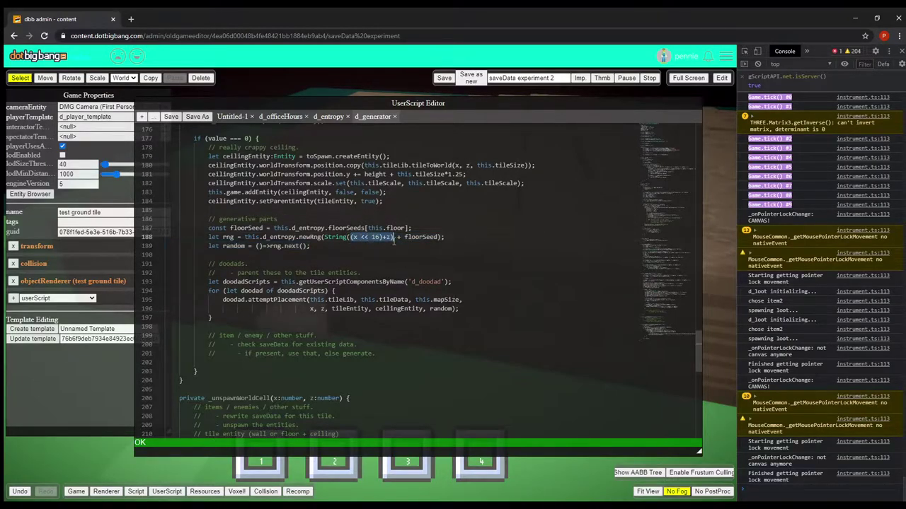
{"action": "left_click", "coordinate": [404, 193]}
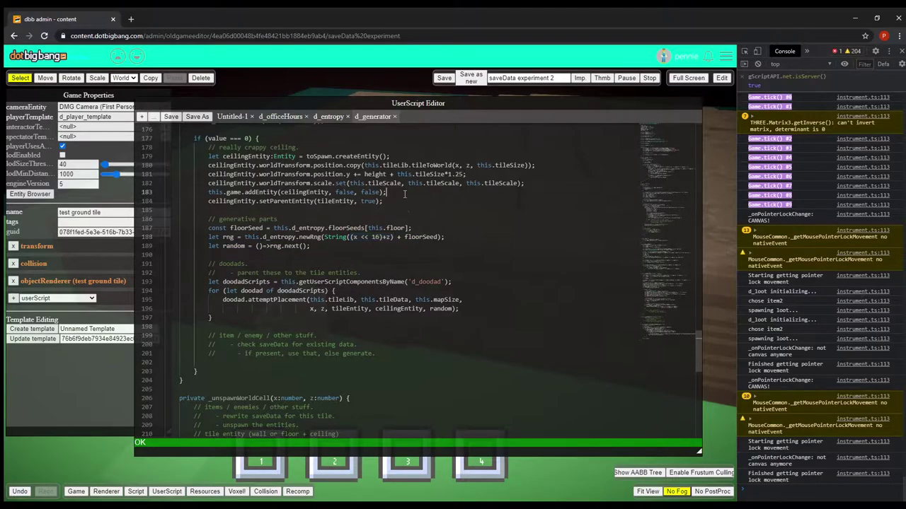
Step: Highlight the String conversion, the appended floorSeed and the whole let rng line
{"action": "left_click_drag", "start_coordinate": [324, 237], "coordinate": [397, 242]}
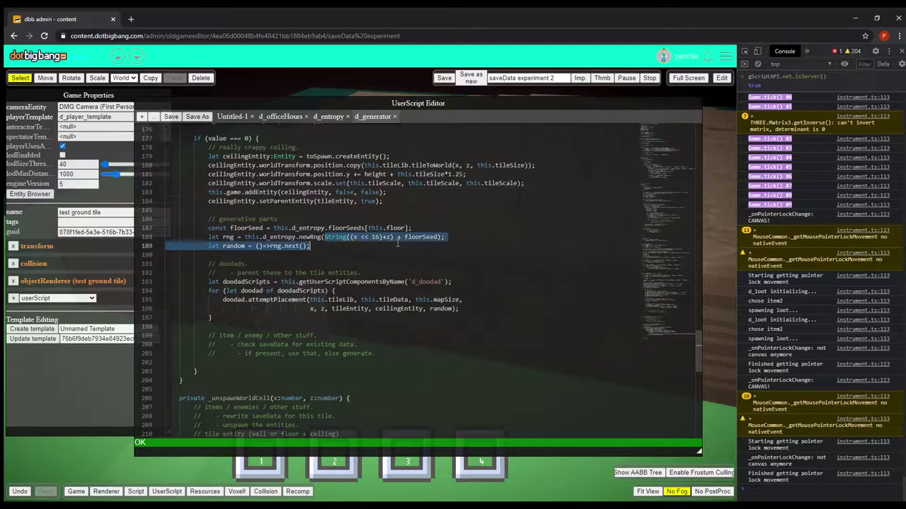
{"action": "left_click", "coordinate": [438, 237]}
{"action": "double_click", "coordinate": [421, 237]}
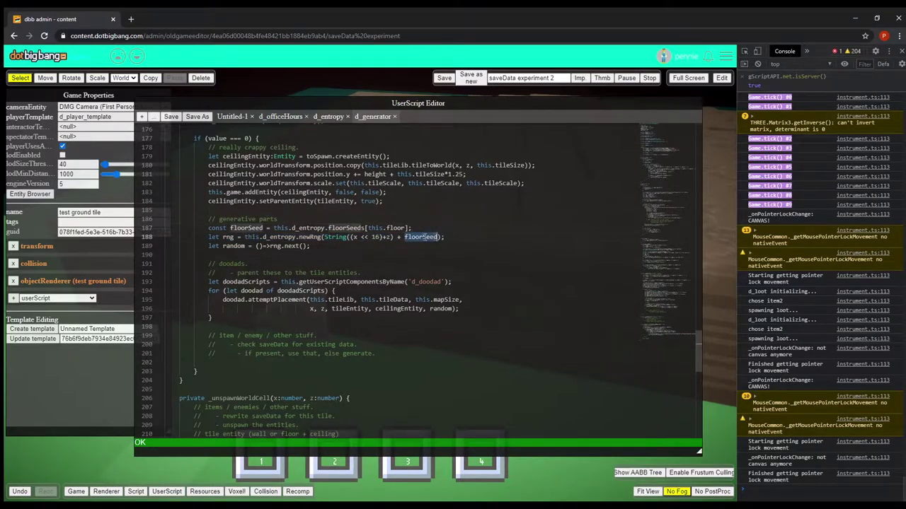
{"action": "left_click", "coordinate": [462, 238]}
{"action": "left_click_drag", "start_coordinate": [466, 239], "coordinate": [209, 237]}
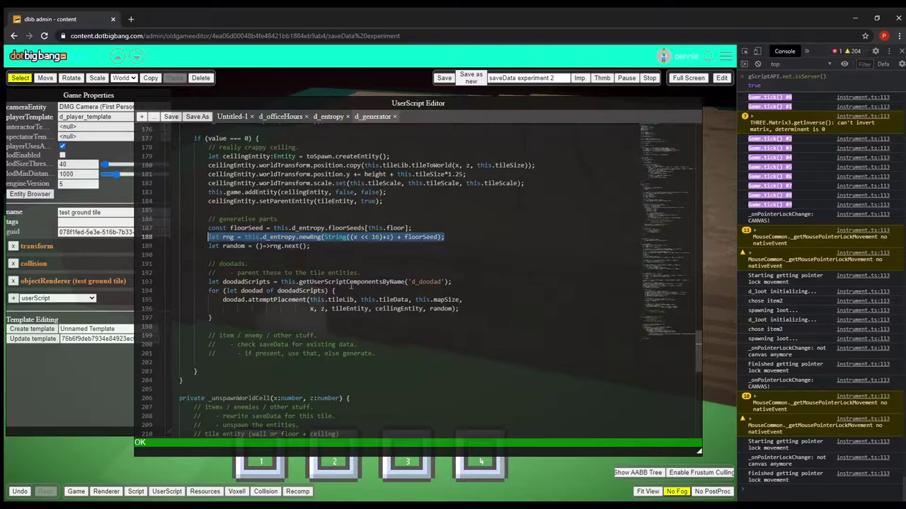
Step: Highlight the let random line and its ()=>rng.next() function
{"action": "left_click", "coordinate": [411, 226]}
{"action": "mouse_move", "coordinate": [209, 246]}
{"action": "left_mouse_down"}
{"action": "mouse_move", "coordinate": [327, 250]}
{"action": "mouse_move", "coordinate": [209, 248]}
{"action": "left_mouse_up"}
{"action": "left_click", "coordinate": [316, 248]}
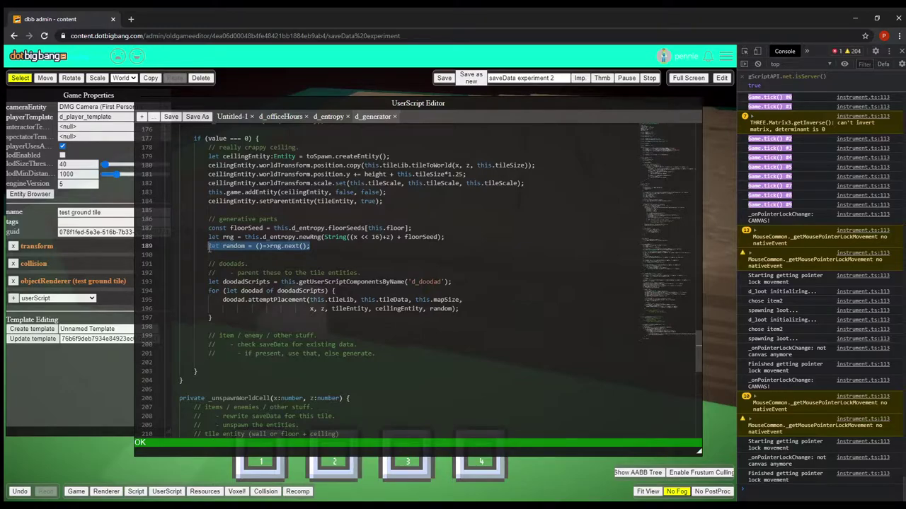
{"action": "left_click", "coordinate": [330, 246]}
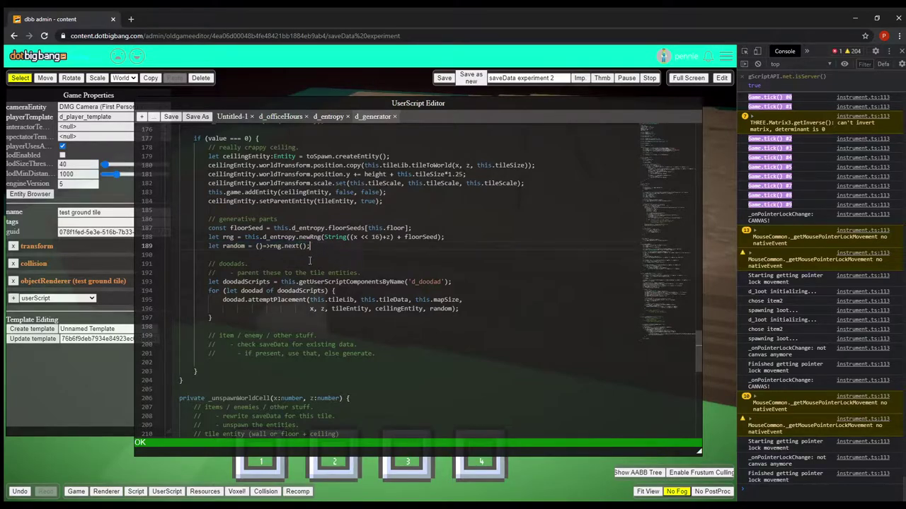
{"action": "left_click_drag", "start_coordinate": [255, 246], "coordinate": [305, 246]}
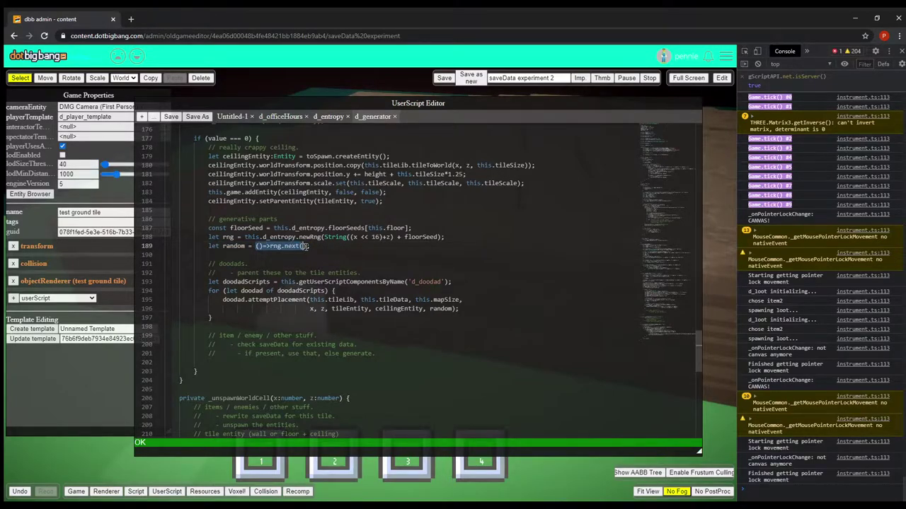
{"action": "left_click", "coordinate": [330, 245]}
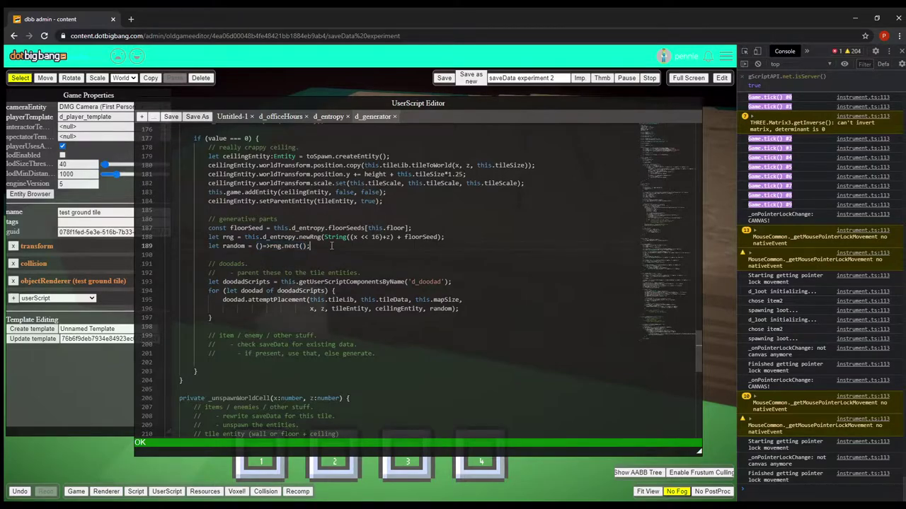
Step: Append a "// Math.random(" comment to the let random line for comparison and delete it
{"action": "type", "text": "// Math.random("}
{"action": "left_click_drag", "start_coordinate": [256, 246], "coordinate": [395, 245]}
{"action": "key", "text": "BackSpace"}
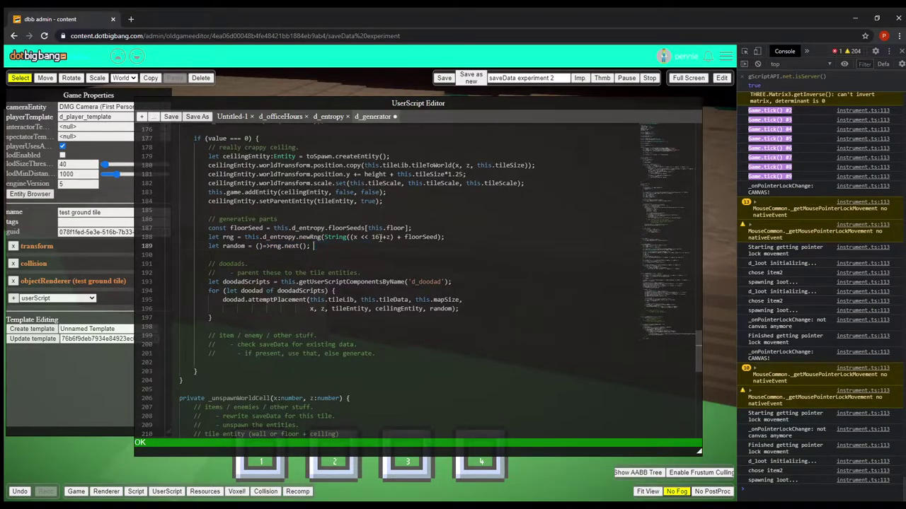
Step: Stop and replay the game, and highlight the floorSeed, rng and random lines together
{"action": "left_click", "coordinate": [649, 78]}
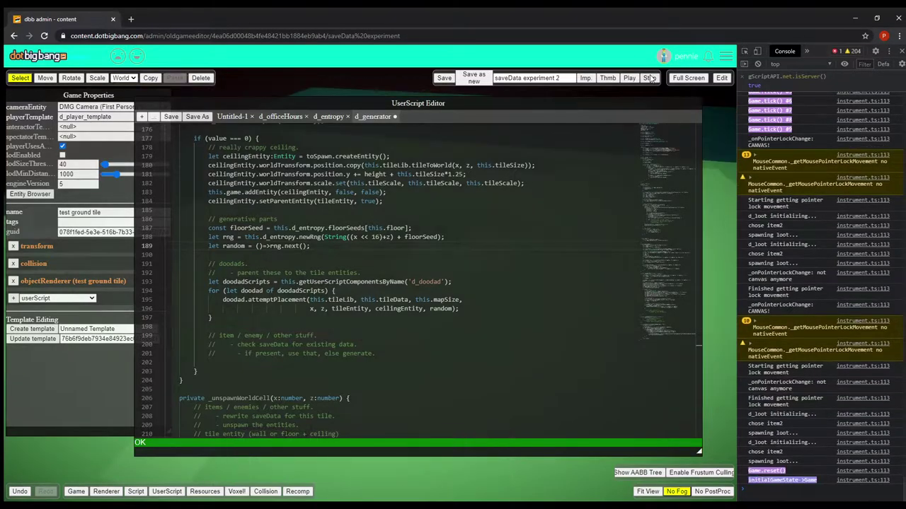
{"action": "left_click", "coordinate": [633, 78]}
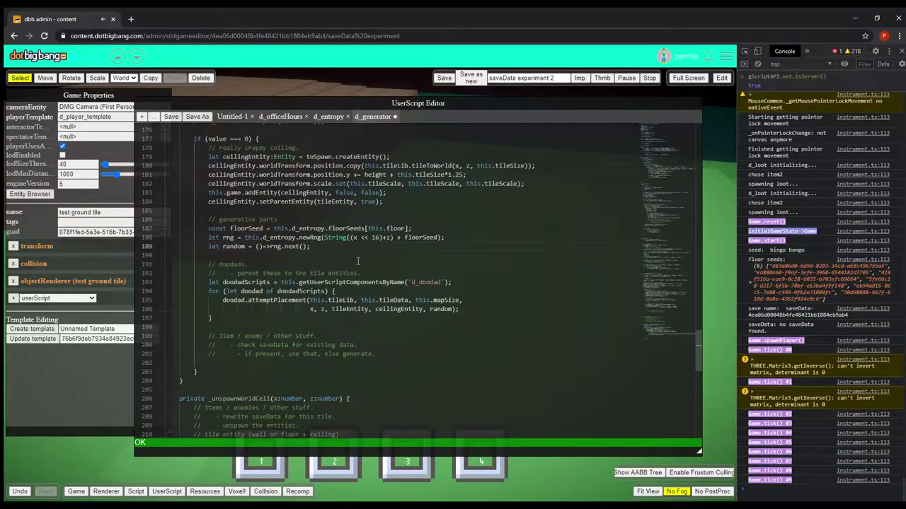
{"action": "left_click_drag", "start_coordinate": [317, 247], "coordinate": [216, 229]}
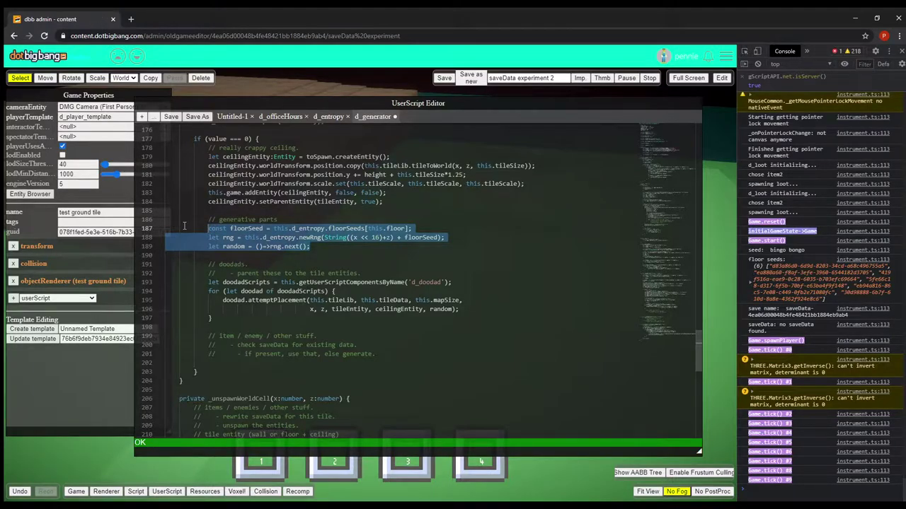
Step: Highlight the doodads section below the generative parts in _spawnWorldCell()
{"action": "scroll", "coordinate": [330, 214], "scroll_direction": "down", "scroll_amount": 3}
{"action": "left_click", "coordinate": [333, 176]}
{"action": "scroll", "coordinate": [333, 175], "scroll_direction": "up", "scroll_amount": 3}
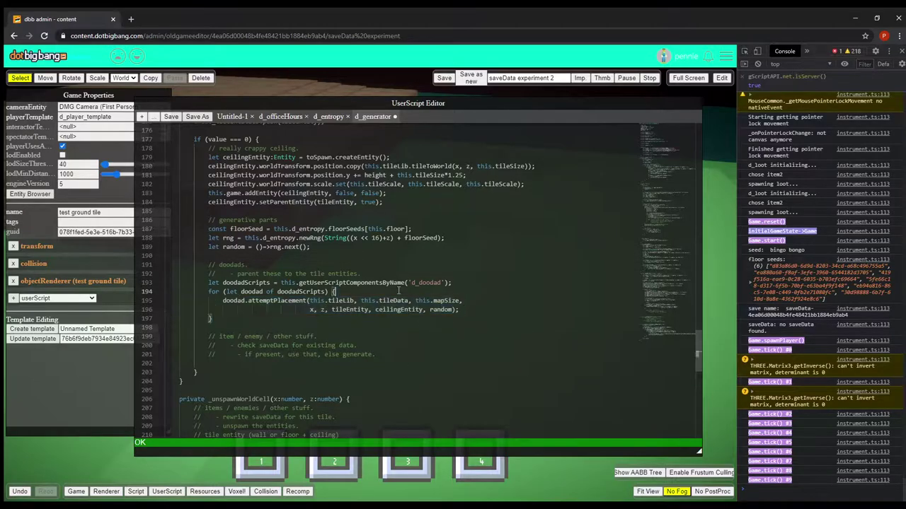
{"action": "left_click_drag", "start_coordinate": [166, 300], "coordinate": [429, 352]}
{"action": "left_click", "coordinate": [268, 264]}
Step: Uncover the 3D scene, select a d_grass1 doodad on the floor tiles and view it up close
{"action": "left_click_drag", "start_coordinate": [346, 108], "coordinate": [365, 250]}
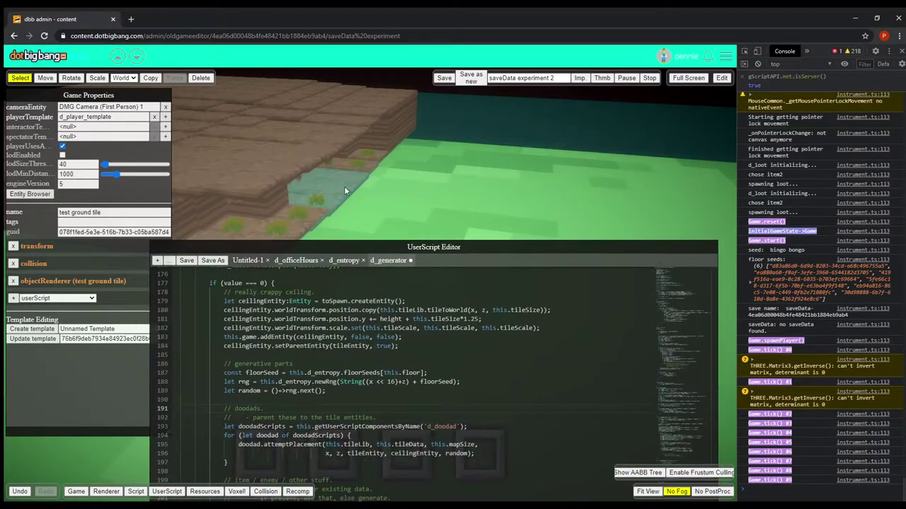
{"action": "left_click", "coordinate": [353, 185]}
{"action": "left_click", "coordinate": [354, 165]}
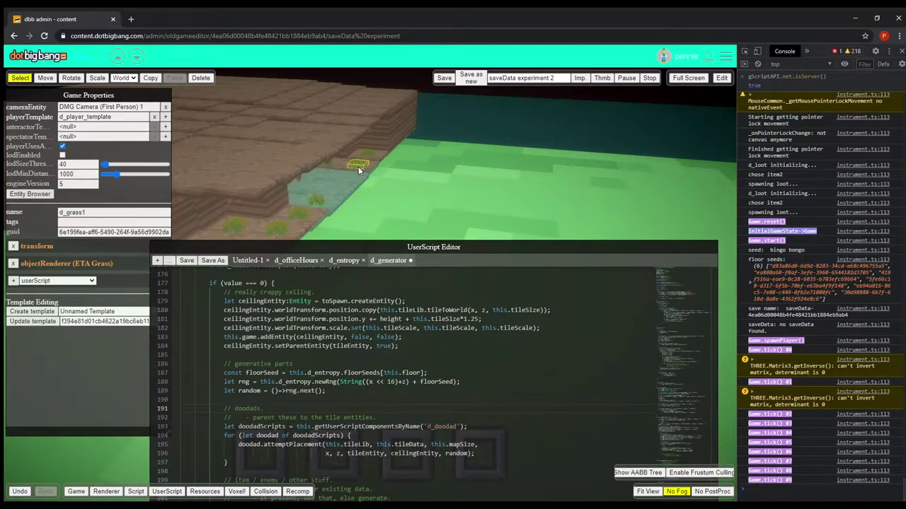
{"action": "left_click", "coordinate": [345, 164]}
{"action": "key", "text": "f"}
{"action": "left_click_drag", "start_coordinate": [319, 162], "coordinate": [366, 171]}
{"action": "right_click_drag", "start_coordinate": [365, 174], "coordinate": [418, 219]}
Step: Bring the script editor back over the scene and highlight the doodadScripts line that calls getUserScriptComponentsByName('d_doodad')
{"action": "left_click_drag", "start_coordinate": [424, 245], "coordinate": [434, 103]}
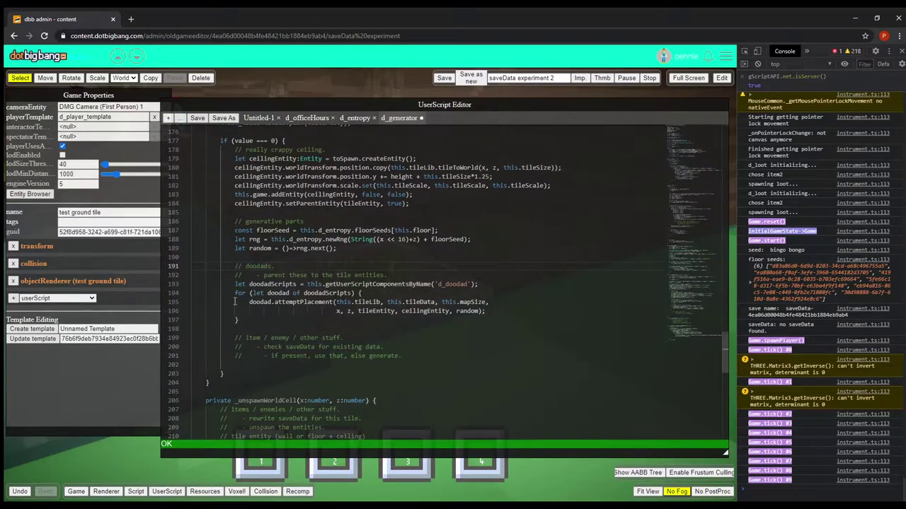
{"action": "left_click_drag", "start_coordinate": [235, 284], "coordinate": [506, 287]}
{"action": "left_click", "coordinate": [474, 285]}
{"action": "left_click_drag", "start_coordinate": [233, 283], "coordinate": [412, 284]}
{"action": "left_click", "coordinate": [413, 285]}
{"action": "double_click", "coordinate": [378, 285]}
{"action": "left_click", "coordinate": [490, 290]}
{"action": "left_click_drag", "start_coordinate": [489, 286], "coordinate": [234, 284]}
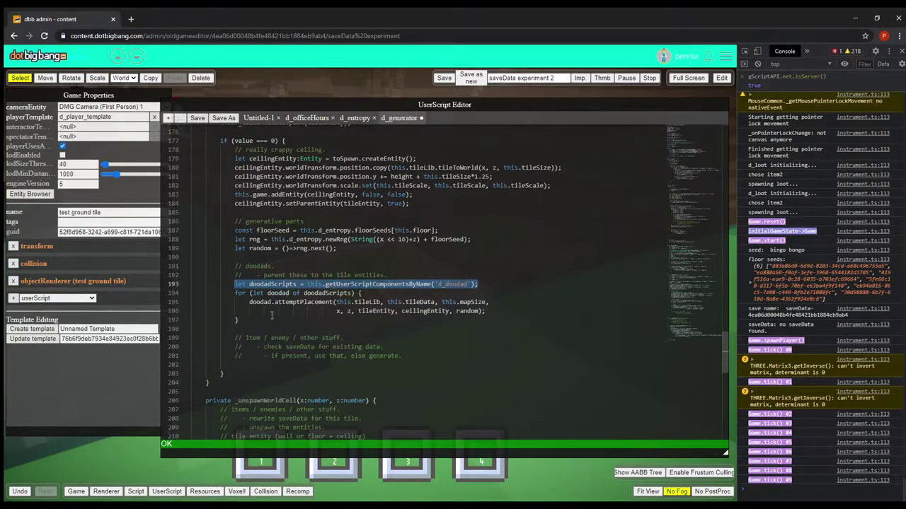
Step: Highlight the for loop over doodadScripts and its doodad.attemptPlacement call
{"action": "left_click_drag", "start_coordinate": [236, 294], "coordinate": [331, 319]}
{"action": "left_click", "coordinate": [325, 319]}
{"action": "left_click_drag", "start_coordinate": [246, 301], "coordinate": [485, 311]}
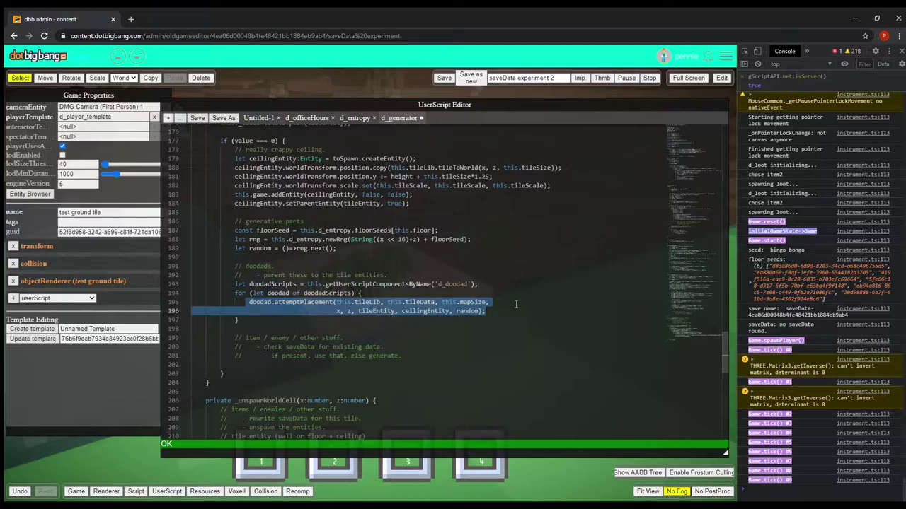
Step: Highlight the attemptPlacement arguments, singling out x, z and tileEntity
{"action": "left_click", "coordinate": [448, 301]}
{"action": "left_click_drag", "start_coordinate": [333, 302], "coordinate": [480, 312]}
{"action": "left_click", "coordinate": [489, 312]}
{"action": "left_click_drag", "start_coordinate": [337, 311], "coordinate": [359, 311]}
{"action": "double_click", "coordinate": [358, 311]}
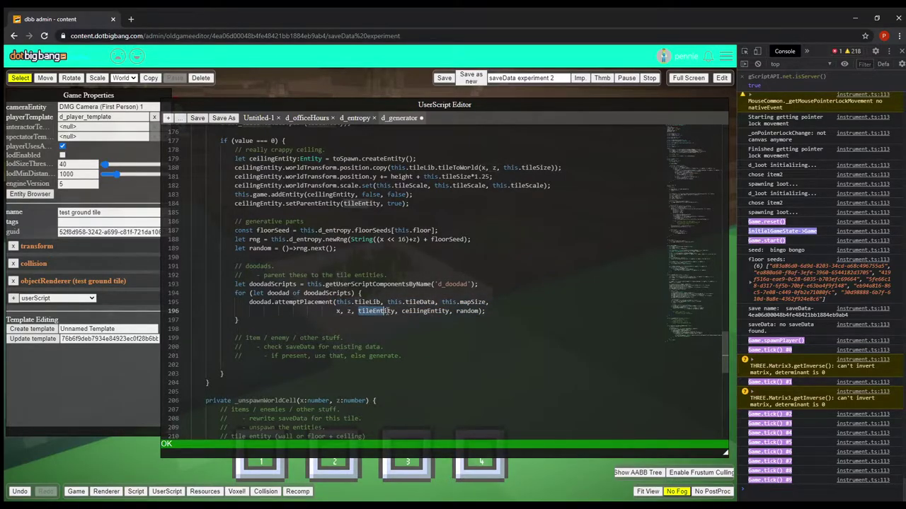
Step: Highlight the ceilingEntity argument and inspect a ceiling tile in the 3D scene before restoring the script editor's position
{"action": "left_click_drag", "start_coordinate": [431, 104], "coordinate": [403, 263]}
{"action": "double_click", "coordinate": [402, 350]}
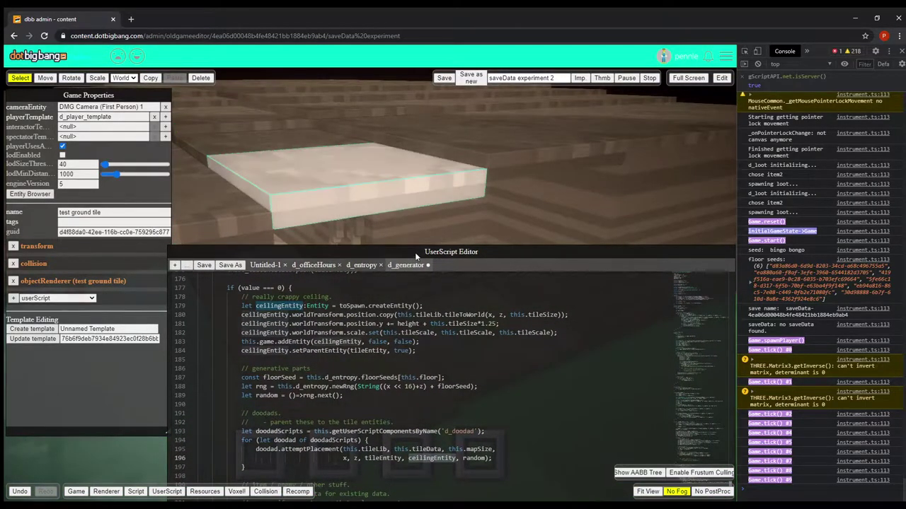
{"action": "scroll", "coordinate": [433, 141], "scroll_direction": "up", "scroll_amount": 5}
{"action": "left_click_drag", "start_coordinate": [419, 252], "coordinate": [402, 106]}
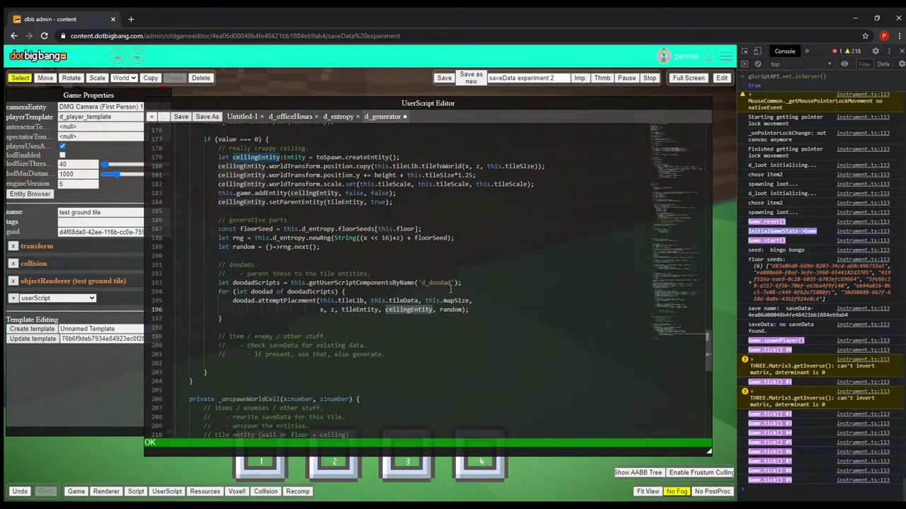
Step: Highlight the random argument of attemptPlacement and the rng.next() function it refers to
{"action": "left_click", "coordinate": [448, 311]}
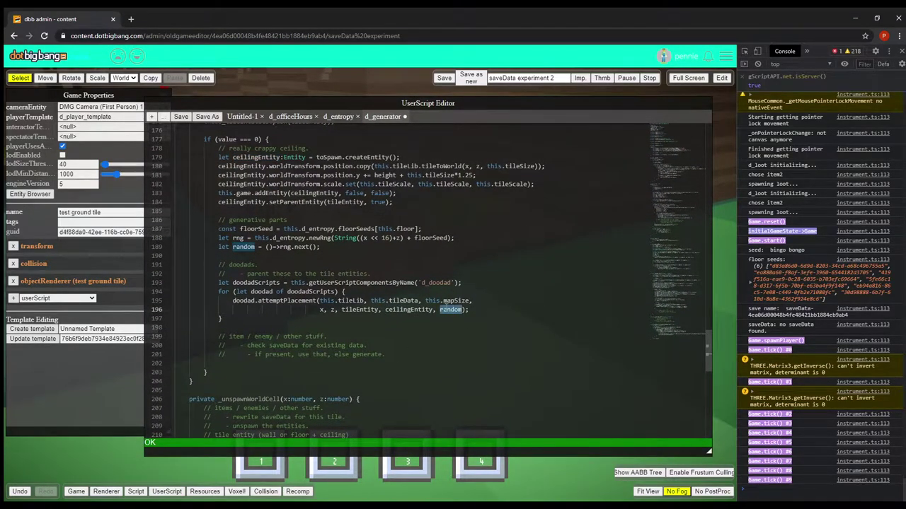
{"action": "left_click_drag", "start_coordinate": [267, 247], "coordinate": [322, 253]}
{"action": "left_click", "coordinate": [317, 248]}
{"action": "left_click", "coordinate": [357, 273]}
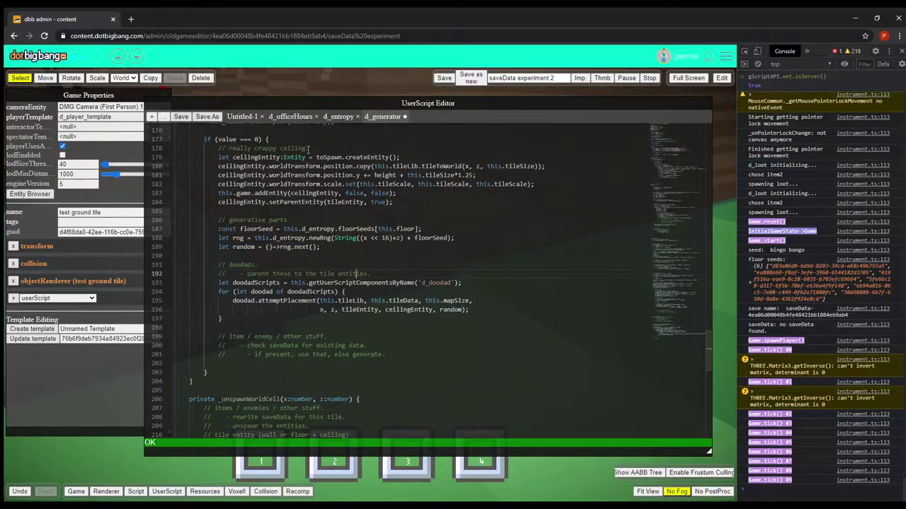
Step: Close the script editor, select the black pillar entity and enlarge its properties to show its userScript components
{"action": "left_click", "coordinate": [168, 491]}
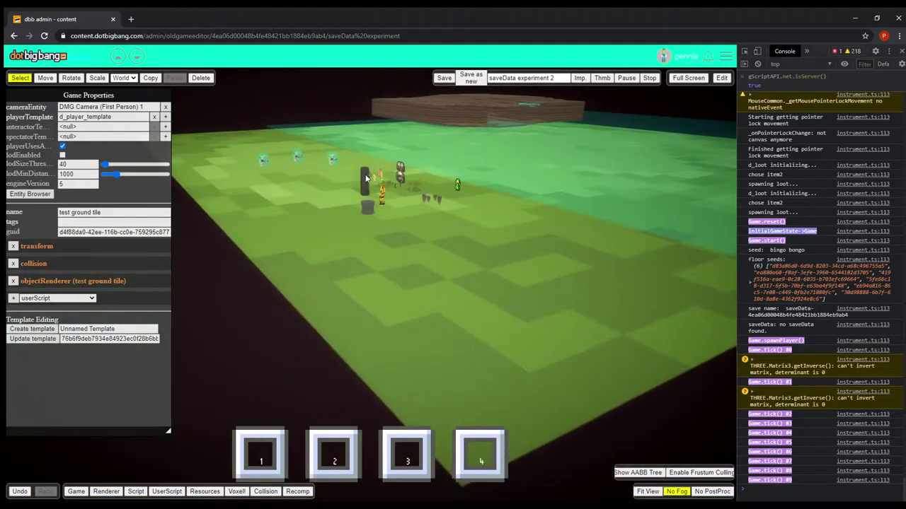
{"action": "left_click", "coordinate": [365, 182]}
{"action": "scroll", "coordinate": [113, 275], "scroll_direction": "down", "scroll_amount": 3}
{"action": "scroll", "coordinate": [113, 274], "scroll_direction": "down", "scroll_amount": 1}
{"action": "left_click_drag", "start_coordinate": [168, 430], "coordinate": [256, 469]}
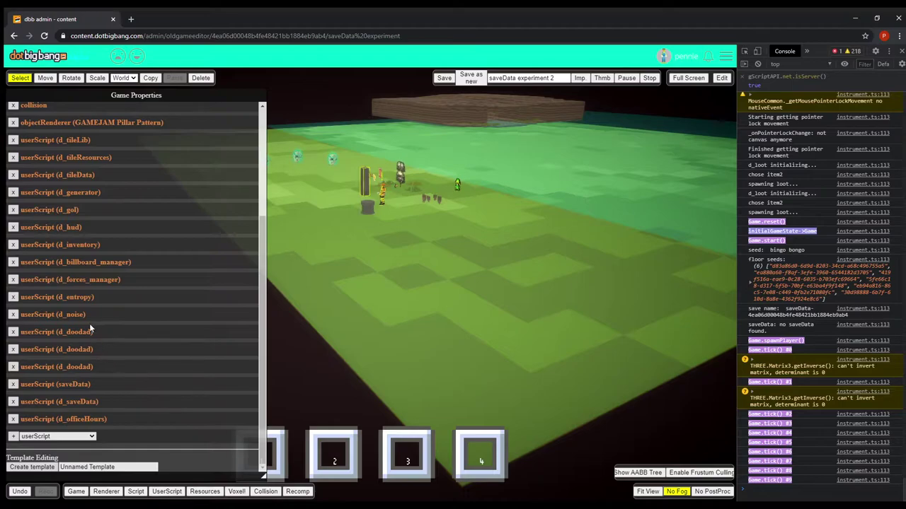
Step: Expand the pillar's d_doodad components to show the grass and d_test_pedestal placement settings
{"action": "left_click", "coordinate": [105, 331]}
{"action": "scroll", "coordinate": [99, 347], "scroll_direction": "down", "scroll_amount": 2}
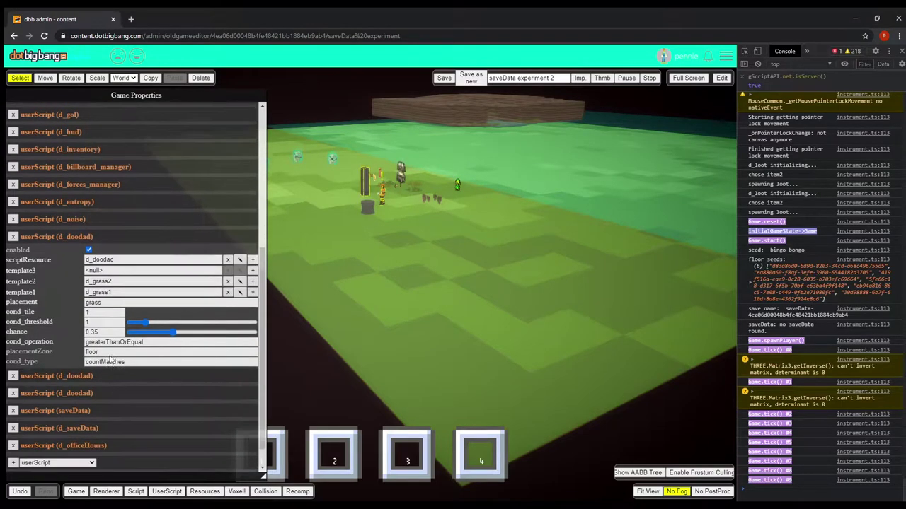
{"action": "left_click", "coordinate": [93, 365]}
{"action": "left_click", "coordinate": [93, 351]}
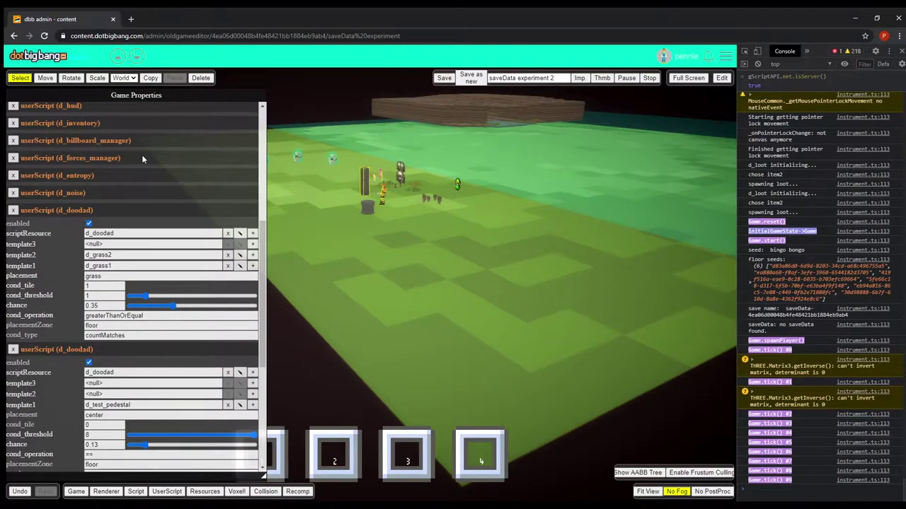
Step: Review the pedestal and stalagtite d_doodad settings in the pillar's properties and view the wooden tile structure in the scene
{"action": "scroll", "coordinate": [142, 154], "scroll_direction": "down", "scroll_amount": 1}
{"action": "scroll", "coordinate": [185, 242], "scroll_direction": "down", "scroll_amount": 3}
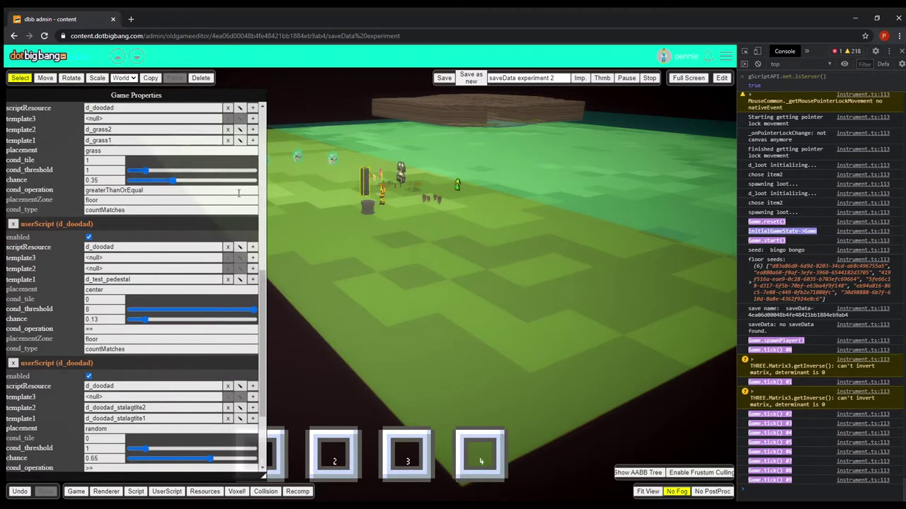
{"action": "scroll", "coordinate": [185, 242], "scroll_direction": "up", "scroll_amount": 1}
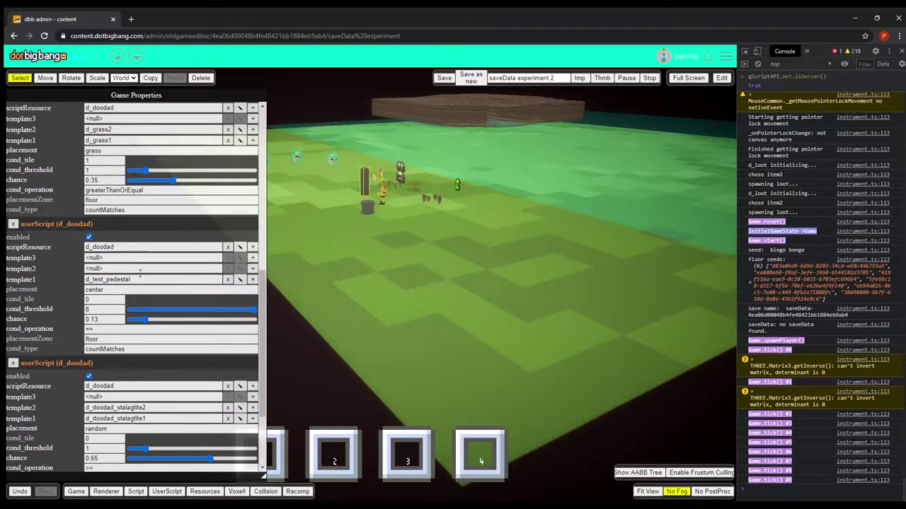
{"action": "middle_click_drag", "start_coordinate": [499, 236], "coordinate": [514, 194]}
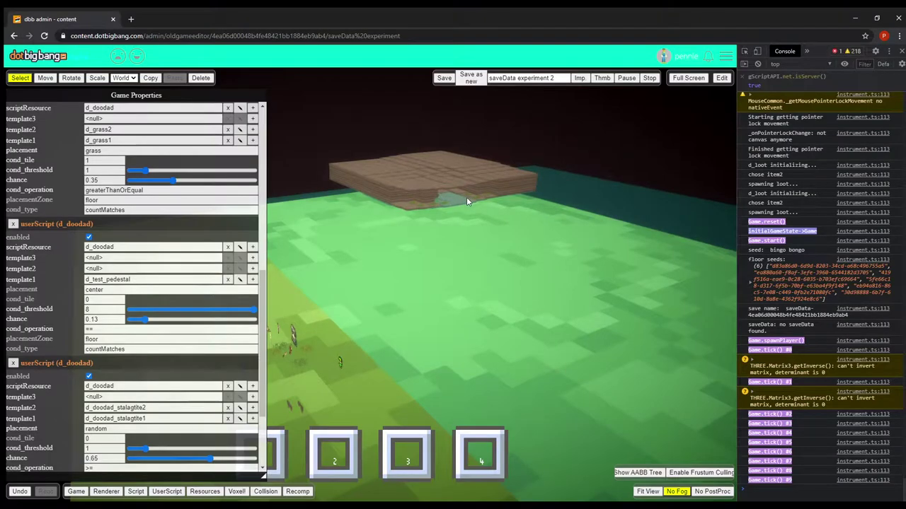
Step: Select the water entity, reselect the black pillar and expand its three d_doodad components
{"action": "left_click", "coordinate": [466, 196]}
{"action": "right_click_drag", "start_coordinate": [359, 249], "coordinate": [513, 228]}
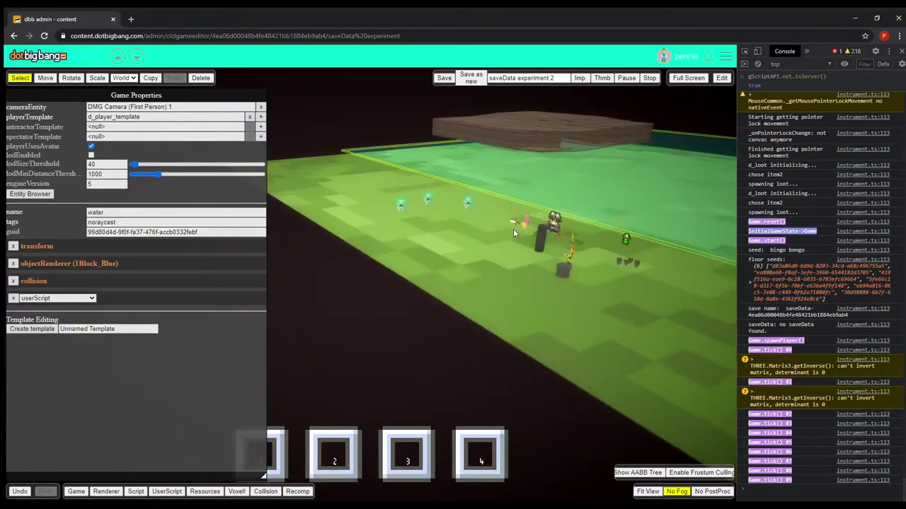
{"action": "left_click", "coordinate": [540, 237]}
{"action": "right_click_drag", "start_coordinate": [610, 168], "coordinate": [525, 231]}
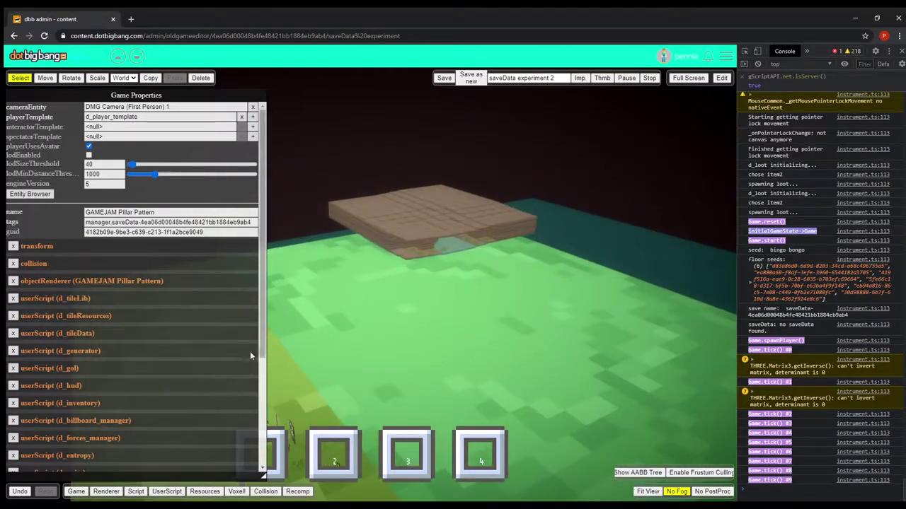
{"action": "scroll", "coordinate": [177, 309], "scroll_direction": "down", "scroll_amount": 3}
{"action": "left_click", "coordinate": [106, 367]}
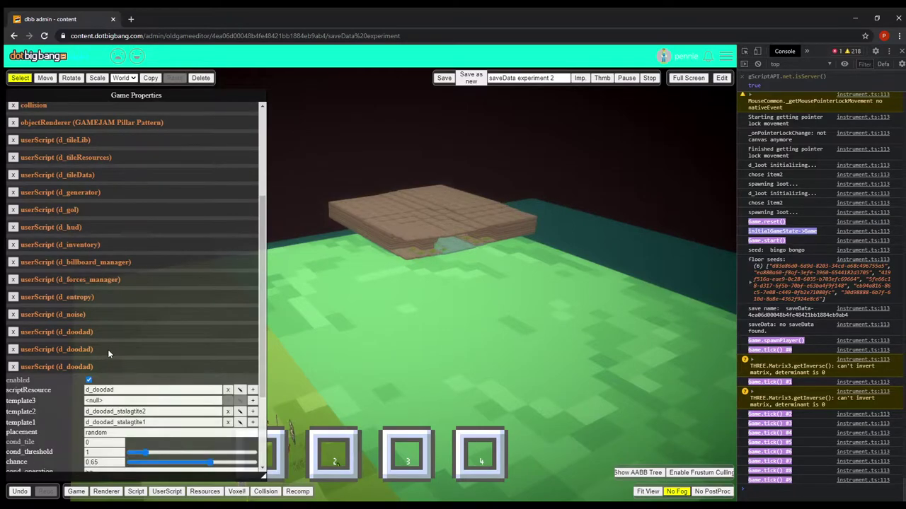
{"action": "left_click", "coordinate": [107, 349]}
{"action": "left_click", "coordinate": [106, 330]}
Step: Inspect the grass doodads on the floor tiles beside the walls alongside the grass d_doodad settings
{"action": "right_click_drag", "start_coordinate": [531, 214], "coordinate": [404, 267]}
{"action": "scroll", "coordinate": [90, 284], "scroll_direction": "down", "scroll_amount": 1}
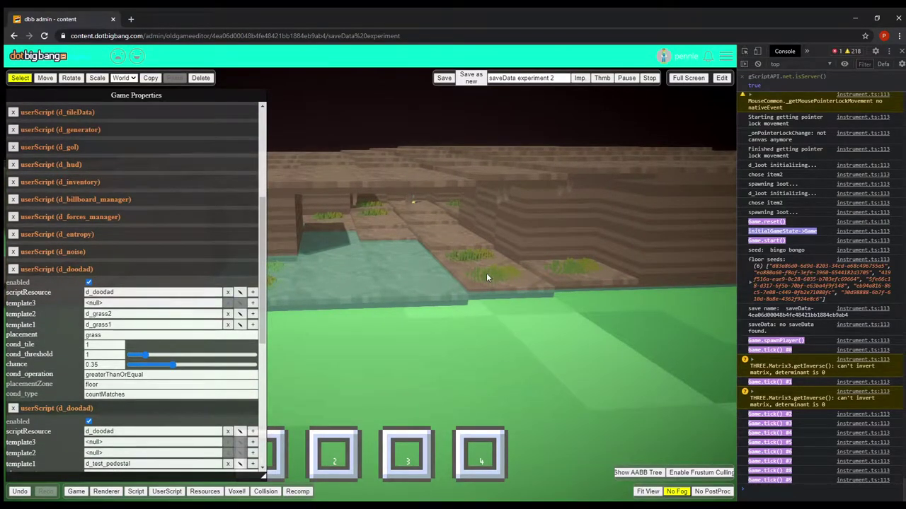
{"action": "right_click_drag", "start_coordinate": [433, 270], "coordinate": [416, 278]}
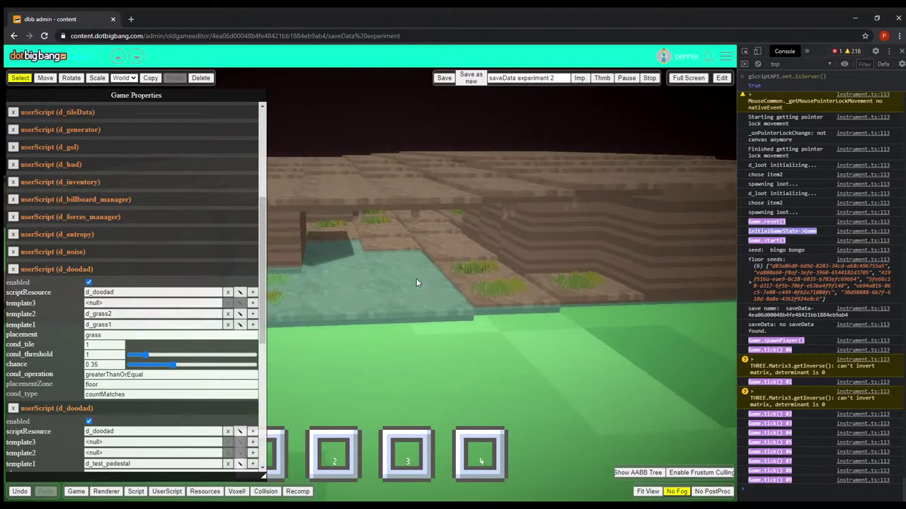
{"action": "left_click_drag", "start_coordinate": [265, 225], "coordinate": [266, 247]}
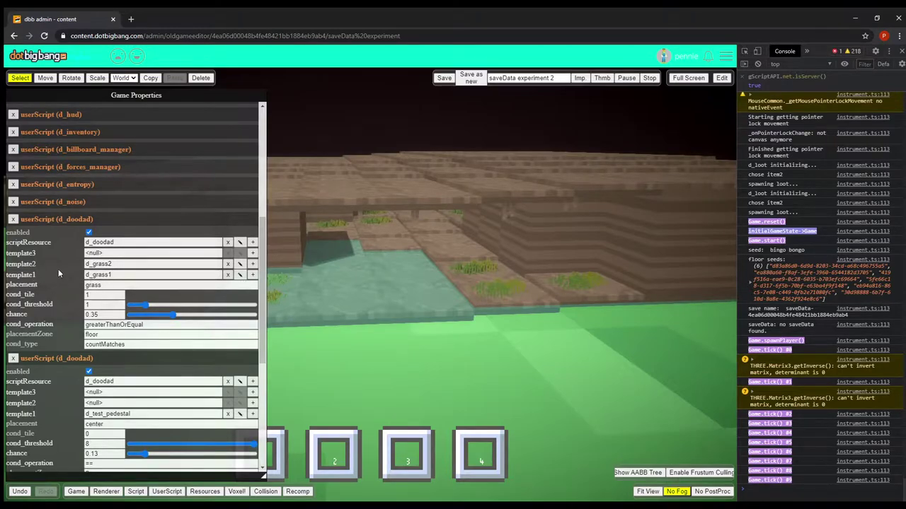
{"action": "left_click_drag", "start_coordinate": [506, 329], "coordinate": [417, 322]}
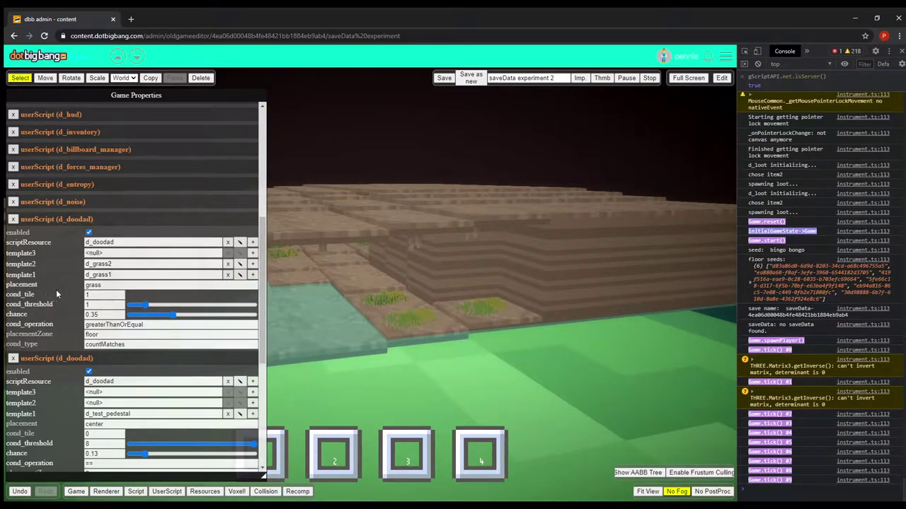
Step: Highlight the placement, cond_tile, cond_threshold and chance values of the grass d_doodad component
{"action": "double_click", "coordinate": [84, 284]}
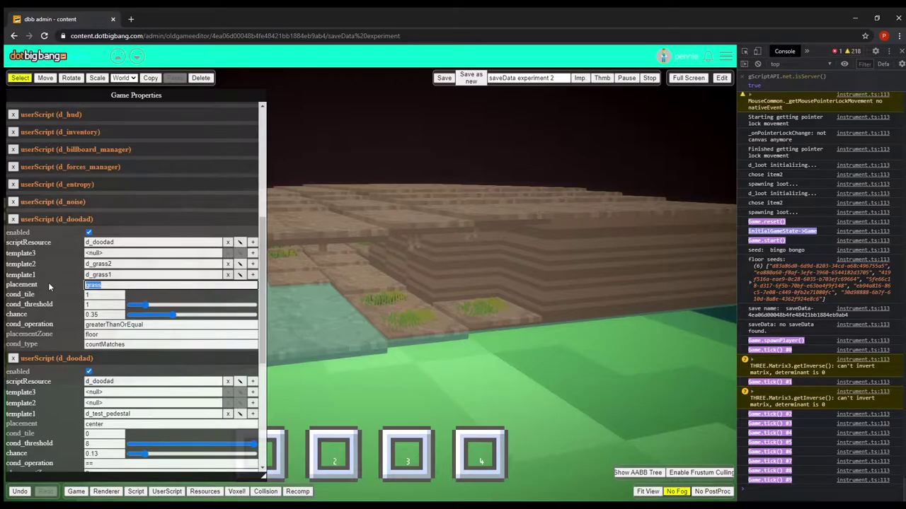
{"action": "scroll", "coordinate": [48, 283], "scroll_direction": "down", "scroll_amount": 2}
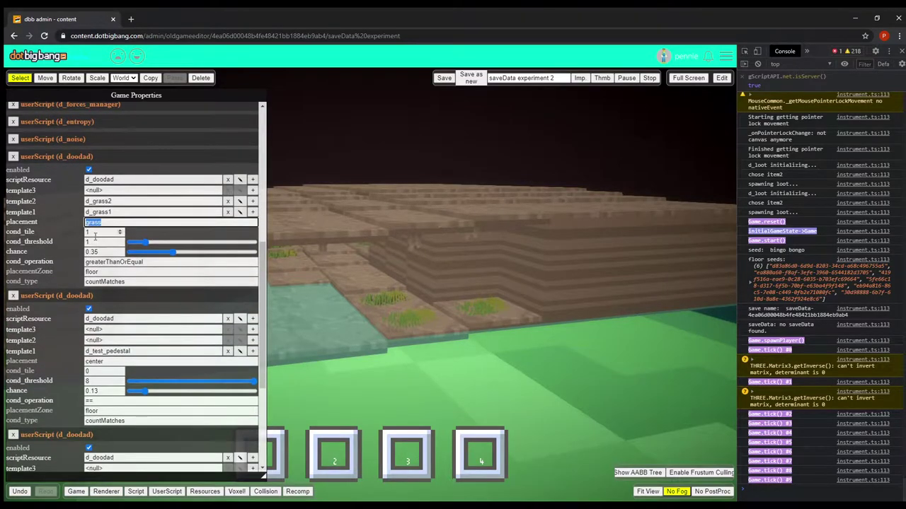
{"action": "left_click", "coordinate": [99, 252]}
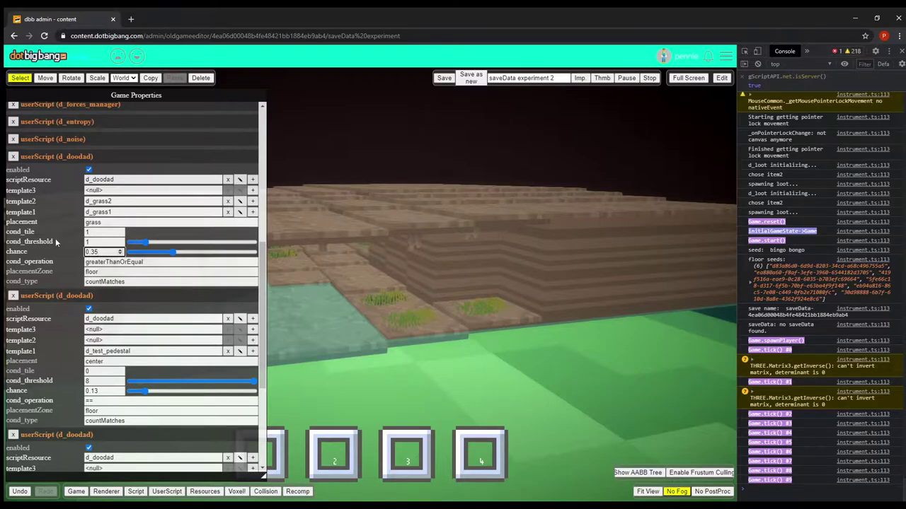
{"action": "left_click", "coordinate": [103, 232]}
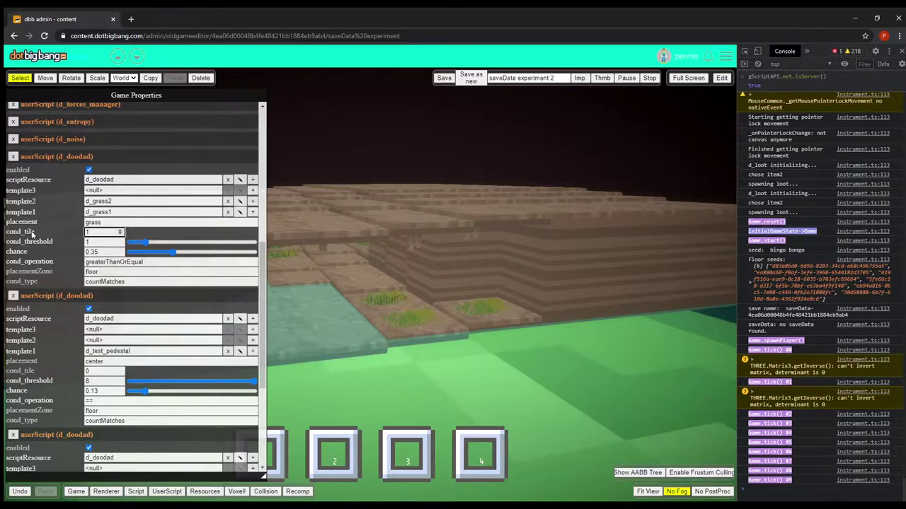
{"action": "left_click_drag", "start_coordinate": [91, 233], "coordinate": [77, 235]}
{"action": "double_click", "coordinate": [95, 241]}
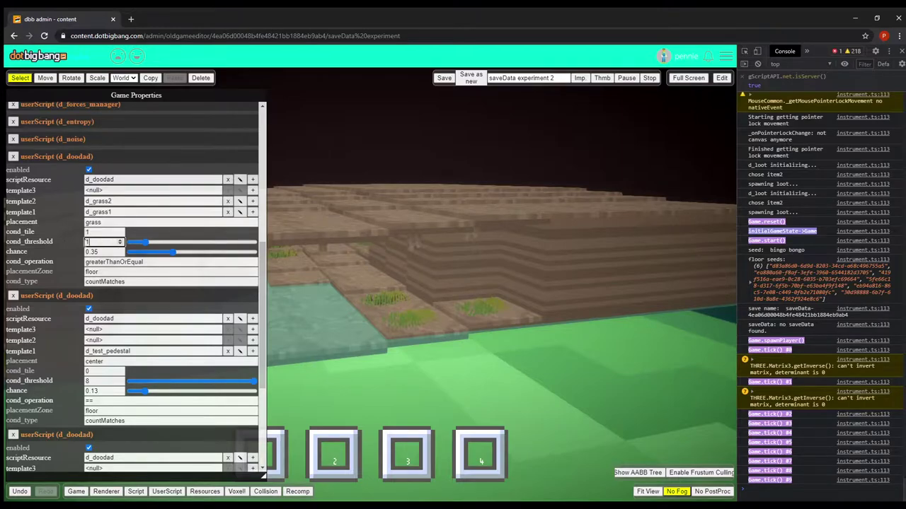
{"action": "left_click", "coordinate": [74, 243]}
{"action": "left_click_drag", "start_coordinate": [100, 252], "coordinate": [85, 255]}
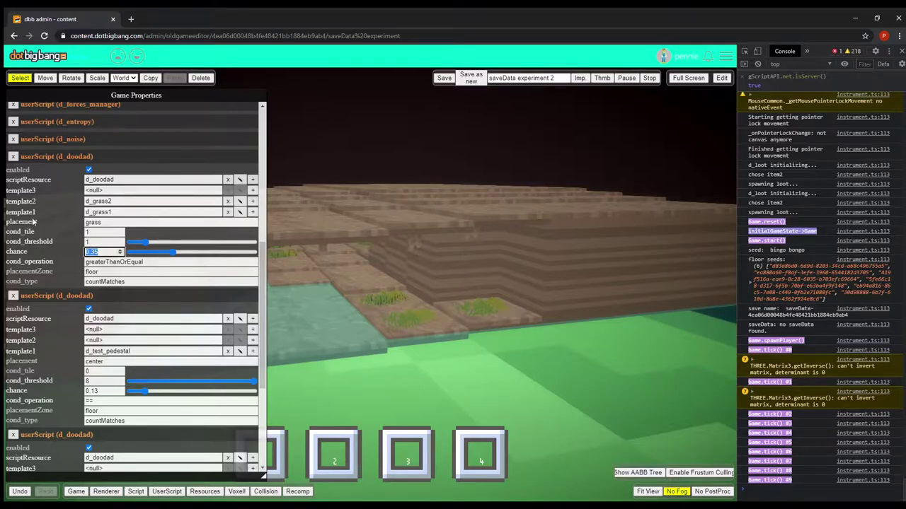
Step: Highlight the grass component's cond_operation and cond_threshold values and examine the grass tiles next to the wall
{"action": "left_click_drag", "start_coordinate": [430, 333], "coordinate": [388, 347]}
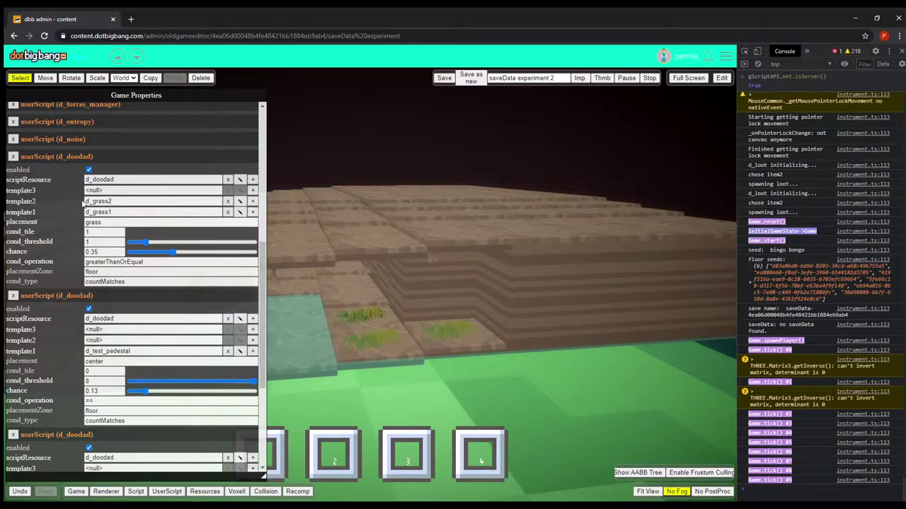
{"action": "left_click_drag", "start_coordinate": [386, 389], "coordinate": [406, 395]}
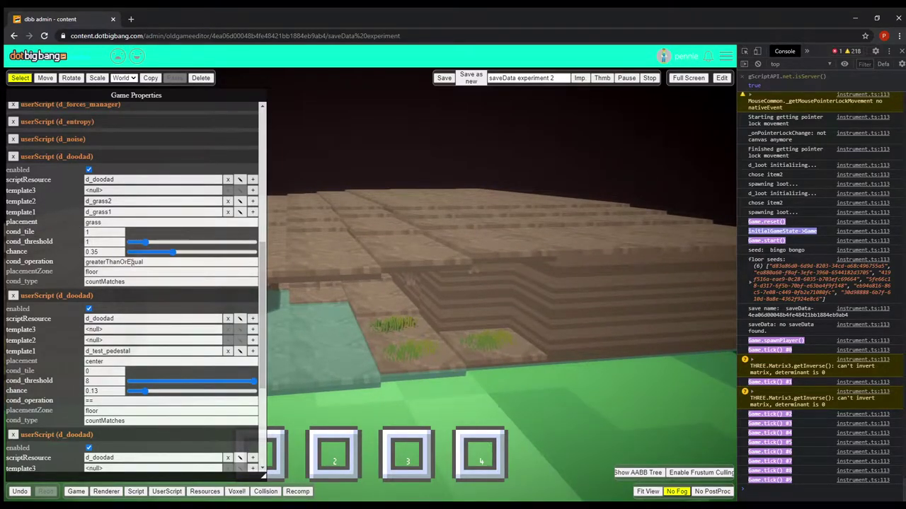
{"action": "left_click", "coordinate": [155, 264]}
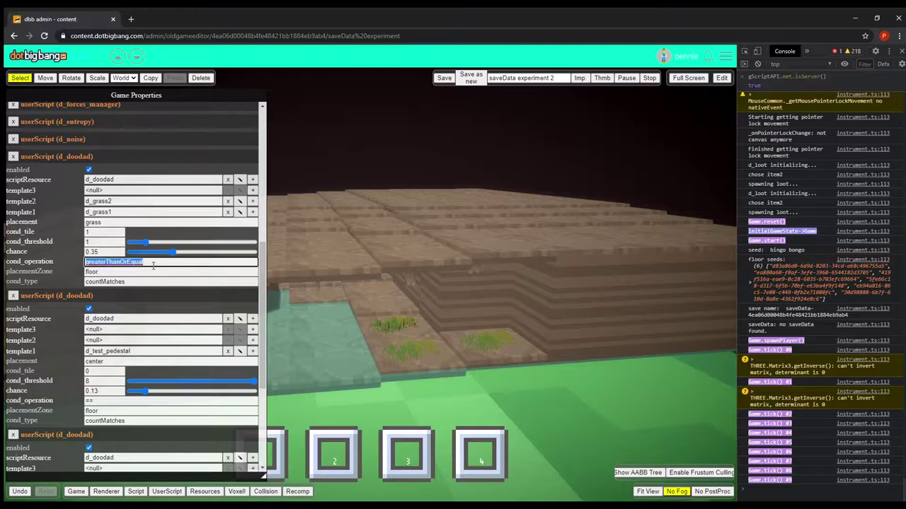
{"action": "left_click_drag", "start_coordinate": [100, 242], "coordinate": [66, 239]}
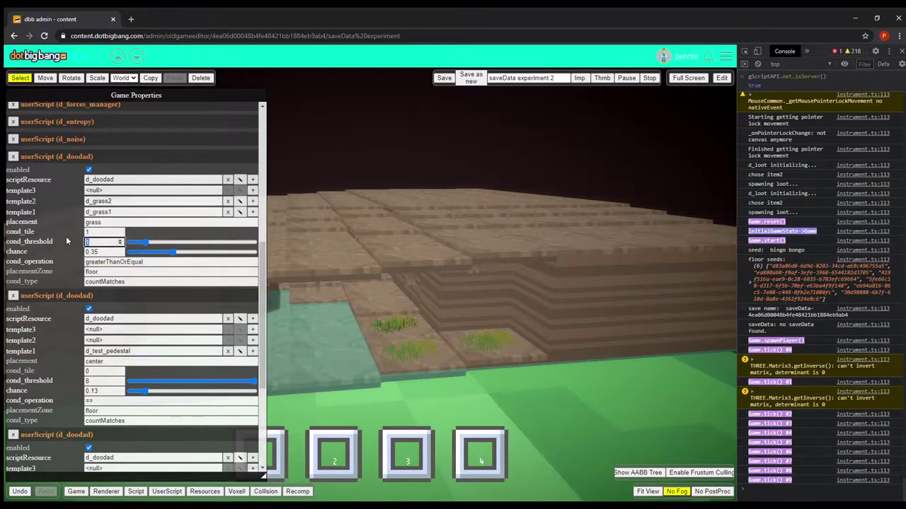
{"action": "left_click_drag", "start_coordinate": [443, 361], "coordinate": [408, 353]}
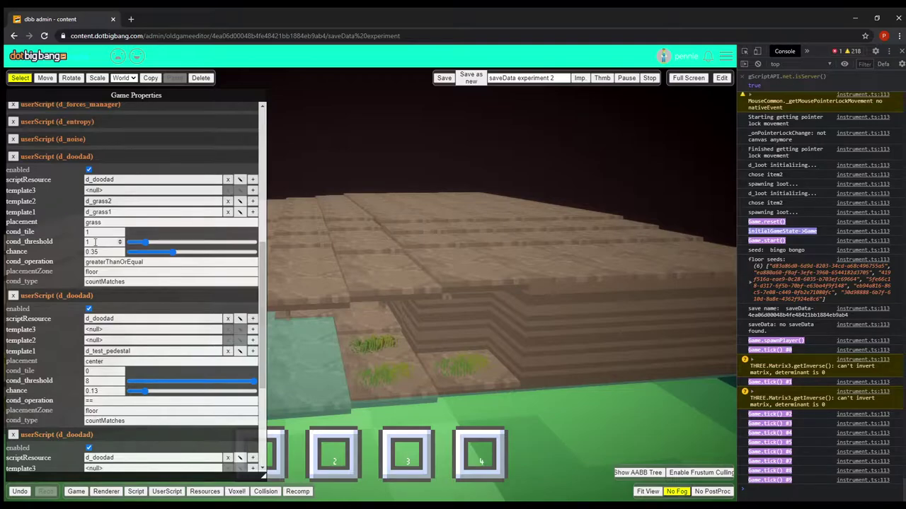
Step: Point out the grass component's cond_tile, chance and cond_type fields in turn
{"action": "double_click", "coordinate": [103, 235]}
{"action": "double_click", "coordinate": [92, 252]}
{"action": "left_click", "coordinate": [83, 281]}
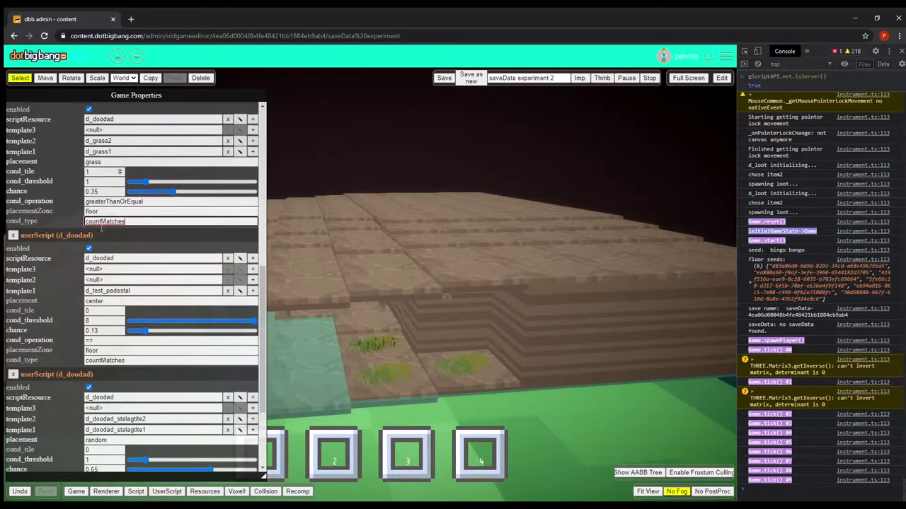
{"action": "scroll", "coordinate": [93, 222], "scroll_direction": "down", "scroll_amount": 1}
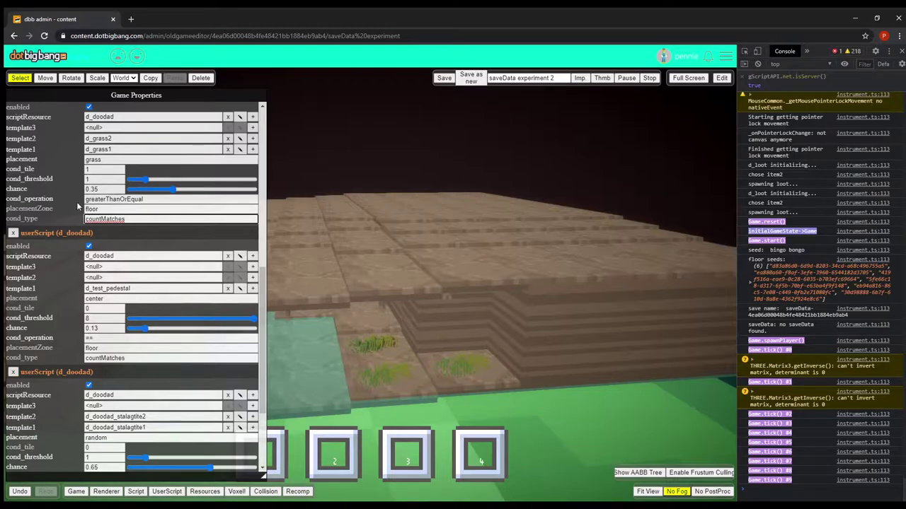
Step: Examine the grass doodad's placement and condition settings alongside the grass growing near the water in the scene
{"action": "scroll", "coordinate": [71, 200], "scroll_direction": "up", "scroll_amount": 1}
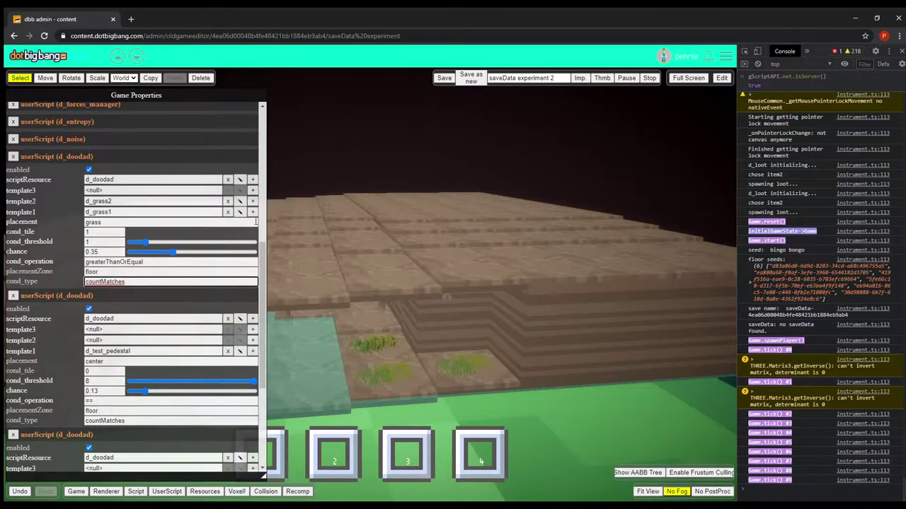
{"action": "right_click_drag", "start_coordinate": [419, 378], "coordinate": [477, 337]}
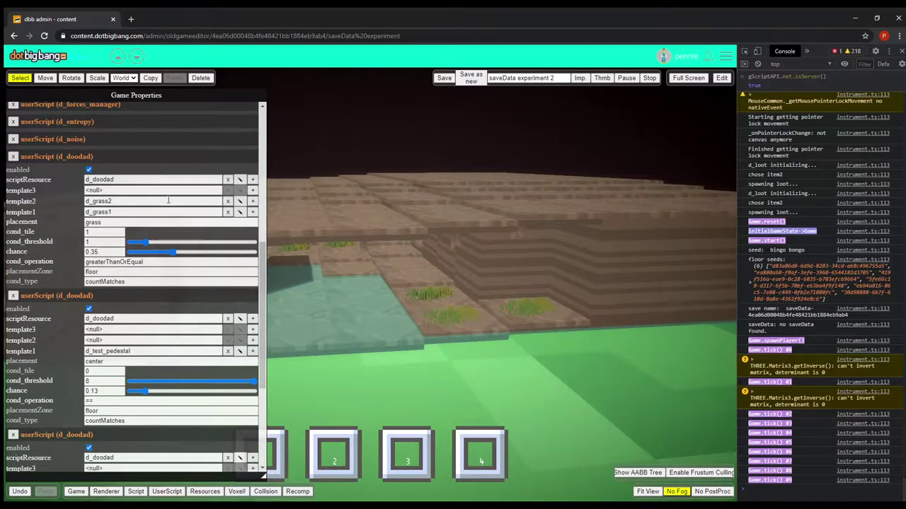
{"action": "left_click_drag", "start_coordinate": [361, 325], "coordinate": [446, 251]}
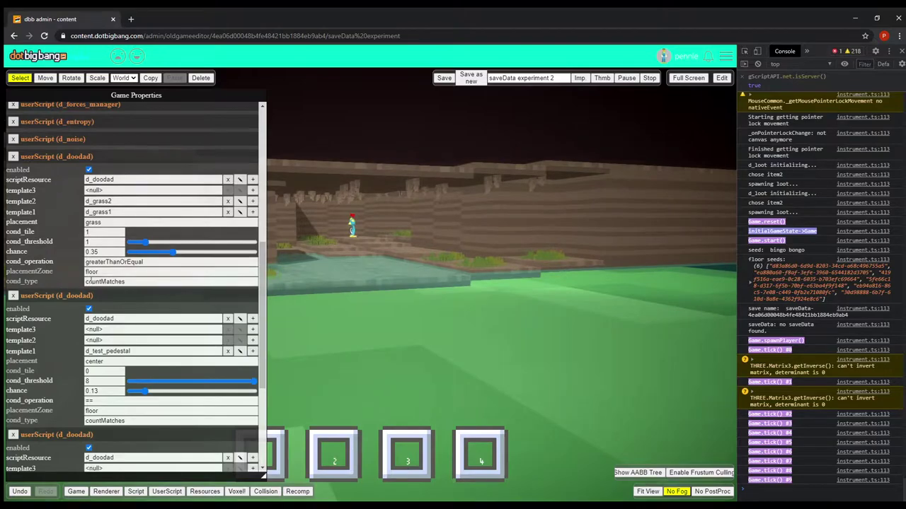
{"action": "mouse_move", "coordinate": [462, 266]}
{"action": "left_mouse_down"}
{"action": "mouse_move", "coordinate": [445, 286]}
{"action": "mouse_move", "coordinate": [447, 266]}
{"action": "mouse_move", "coordinate": [449, 279]}
{"action": "left_mouse_up"}
{"action": "mouse_move", "coordinate": [460, 261]}
{"action": "left_mouse_down"}
{"action": "mouse_move", "coordinate": [404, 268]}
{"action": "mouse_move", "coordinate": [446, 276]}
{"action": "mouse_move", "coordinate": [477, 258]}
{"action": "left_mouse_up"}
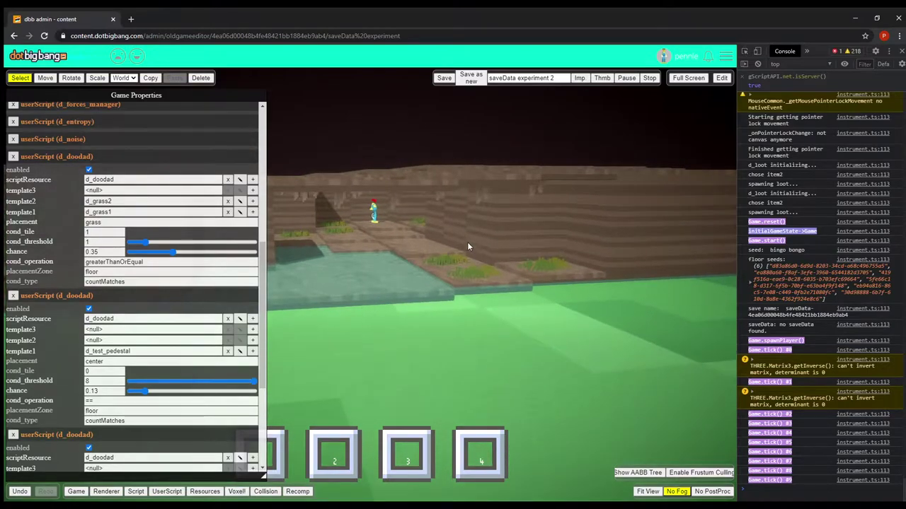
Step: Examine the d_test_pedestal doodad's placement and condition settings alongside the item pedestal standing on the cave floor
{"action": "scroll", "coordinate": [69, 213], "scroll_direction": "down", "scroll_amount": 2}
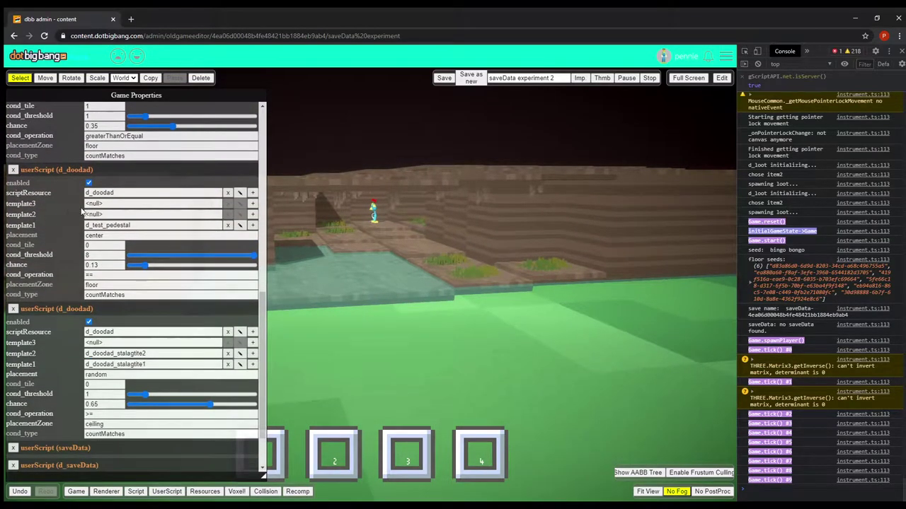
{"action": "left_click_drag", "start_coordinate": [376, 256], "coordinate": [506, 276]}
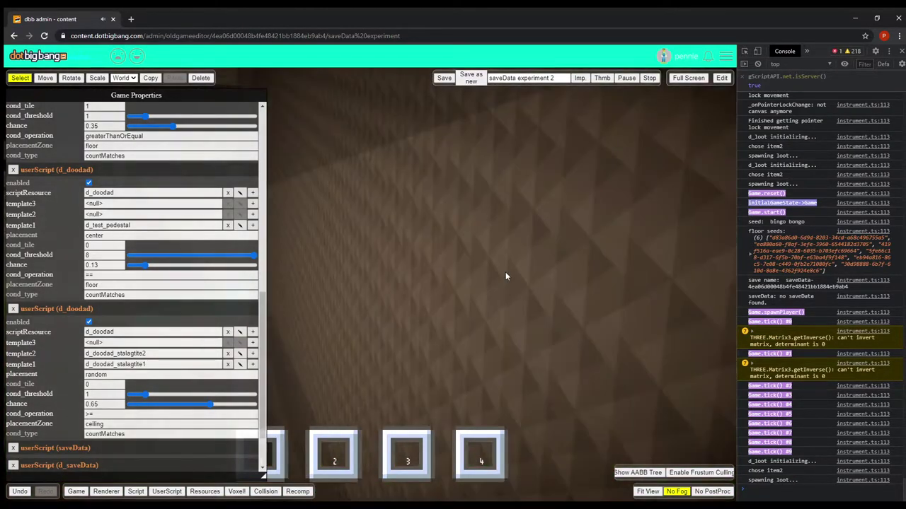
{"action": "scroll", "coordinate": [506, 276], "scroll_direction": "down", "scroll_amount": 3}
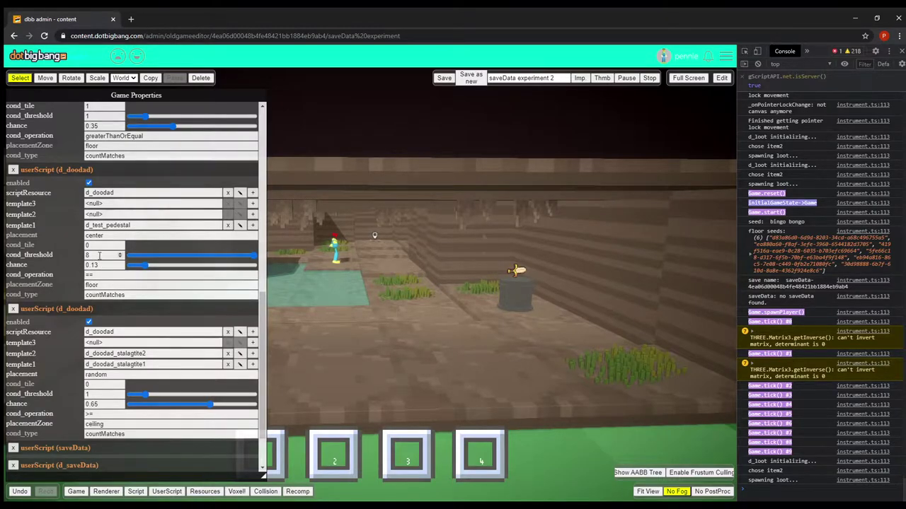
{"action": "left_click_drag", "start_coordinate": [538, 275], "coordinate": [525, 300]}
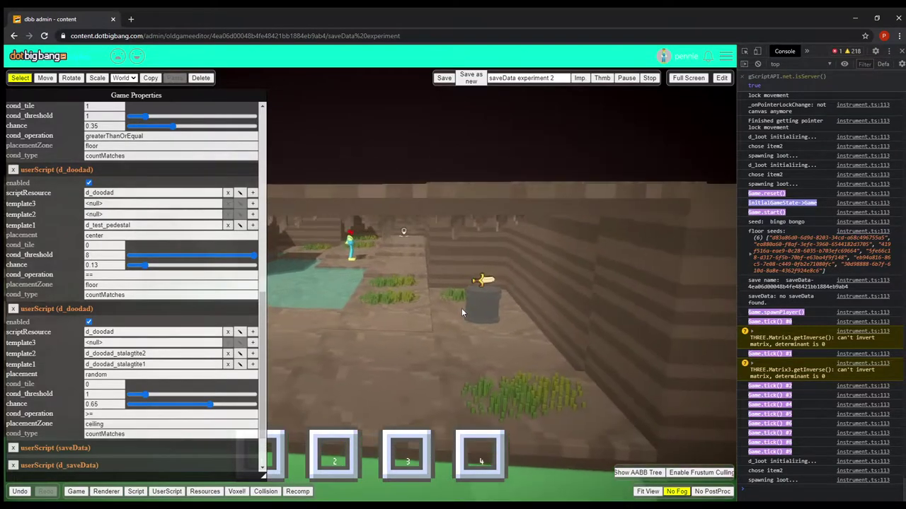
{"action": "left_click_drag", "start_coordinate": [557, 334], "coordinate": [563, 314]}
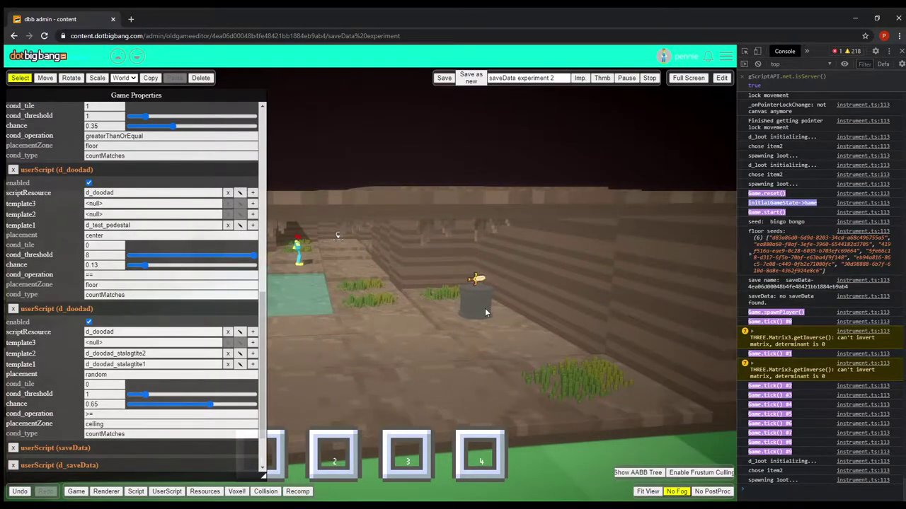
{"action": "scroll", "coordinate": [184, 249], "scroll_direction": "down", "scroll_amount": 3}
{"action": "scroll", "coordinate": [184, 249], "scroll_direction": "up", "scroll_amount": 3}
Step: Examine the stalactite doodad's ceiling placement settings alongside the stalactites hanging from the cave ceiling
{"action": "left_click_drag", "start_coordinate": [461, 299], "coordinate": [406, 253]}
{"action": "left_click_drag", "start_coordinate": [457, 223], "coordinate": [461, 237]}
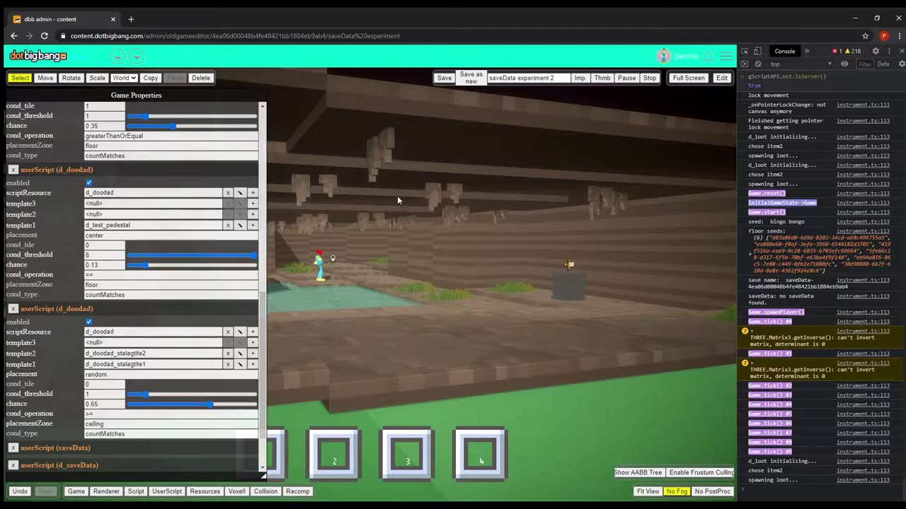
{"action": "scroll", "coordinate": [222, 331], "scroll_direction": "down", "scroll_amount": 2}
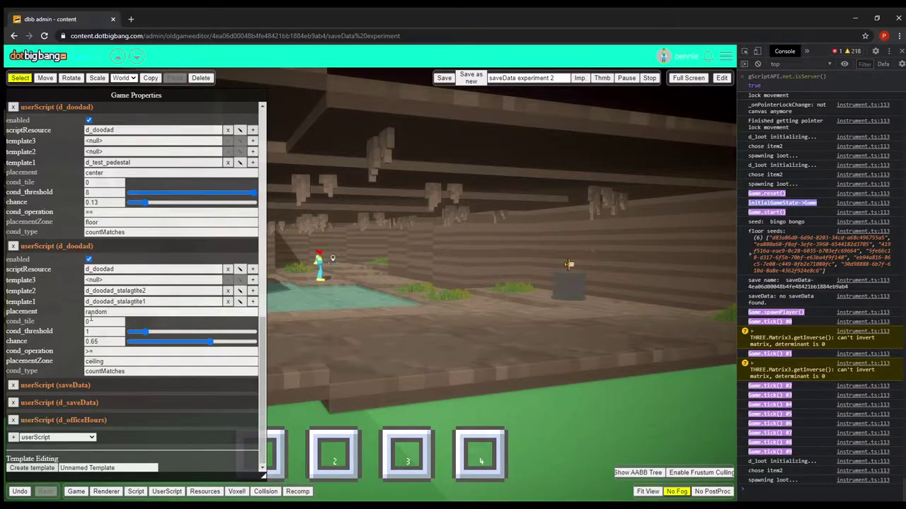
{"action": "left_click_drag", "start_coordinate": [406, 199], "coordinate": [454, 192]}
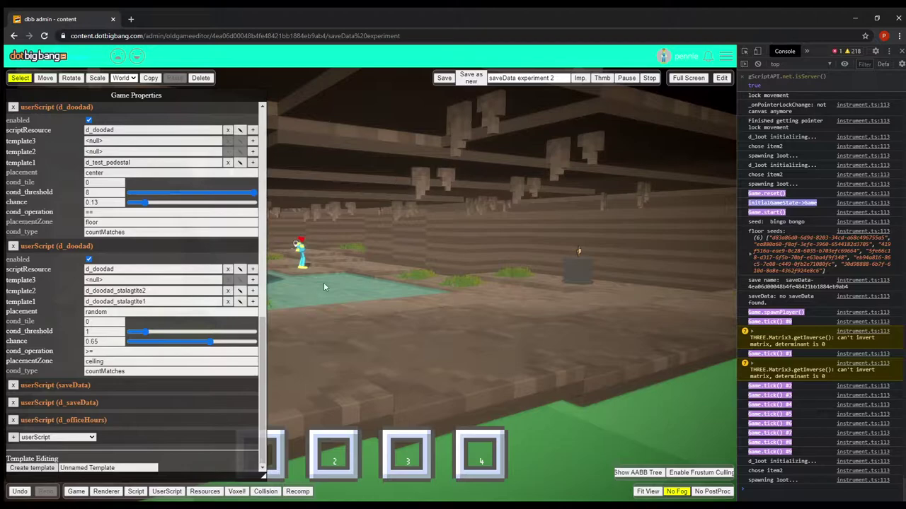
{"action": "left_click_drag", "start_coordinate": [376, 239], "coordinate": [362, 242]}
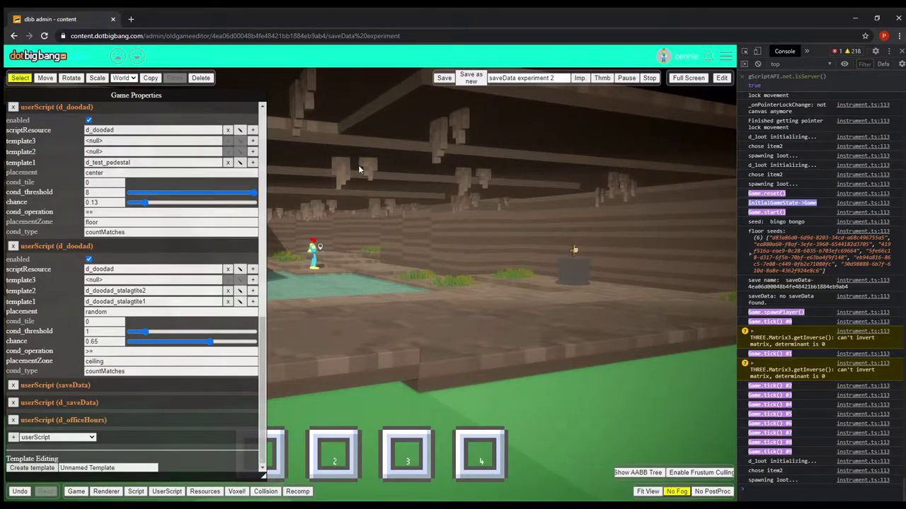
{"action": "left_click_drag", "start_coordinate": [441, 220], "coordinate": [398, 244]}
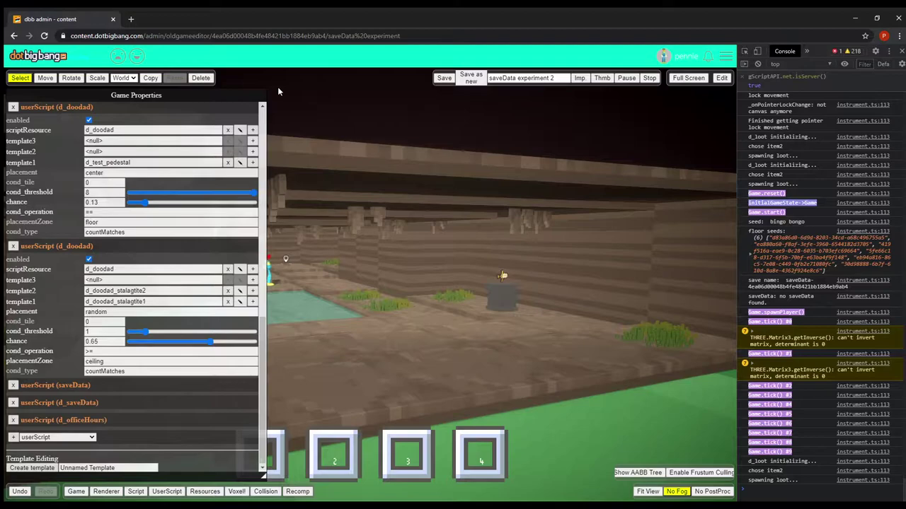
Step: Open the d_doodad script for editing, then show the _spawnWorldCell function in the d_generator script
{"action": "left_click", "coordinate": [239, 269]}
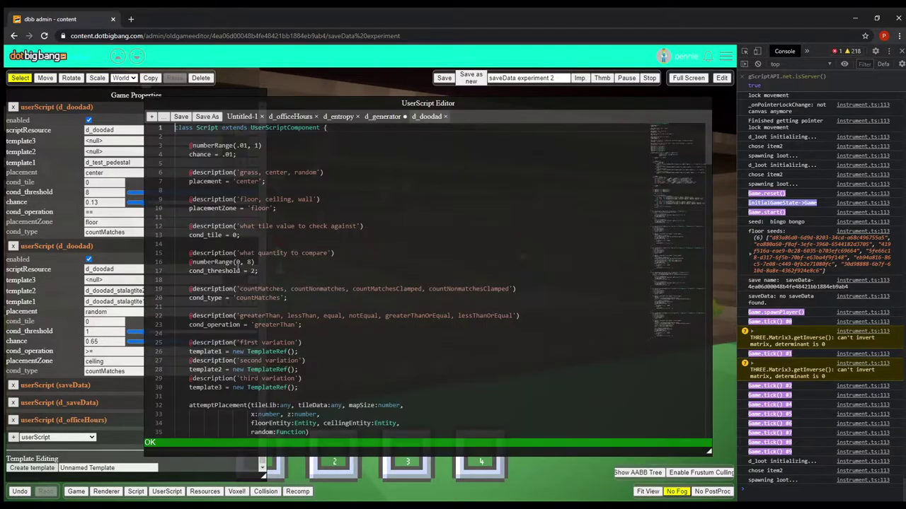
{"action": "left_click_drag", "start_coordinate": [332, 99], "coordinate": [294, 103]}
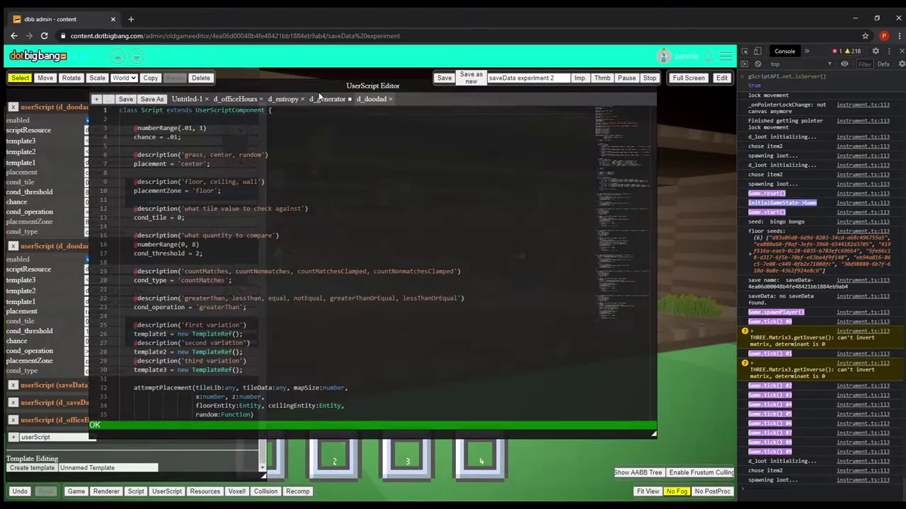
{"action": "left_click", "coordinate": [326, 99]}
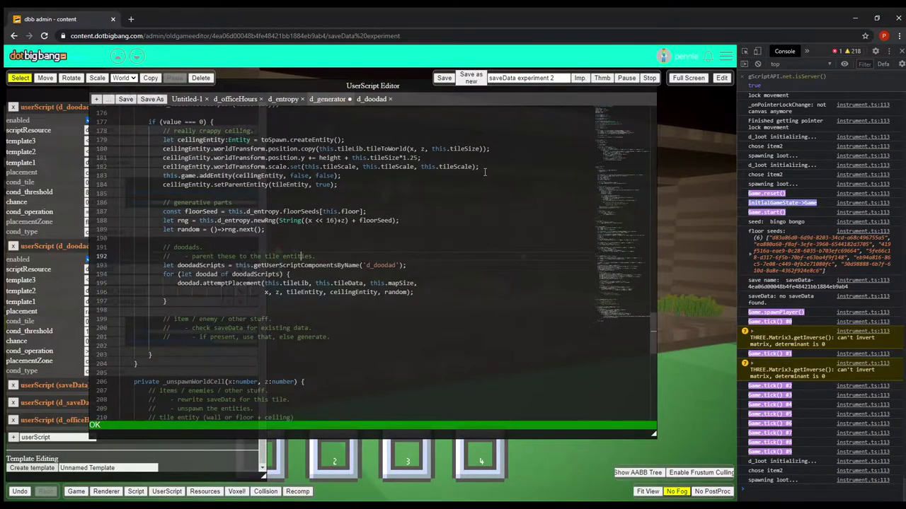
{"action": "left_click_drag", "start_coordinate": [418, 98], "coordinate": [443, 138]}
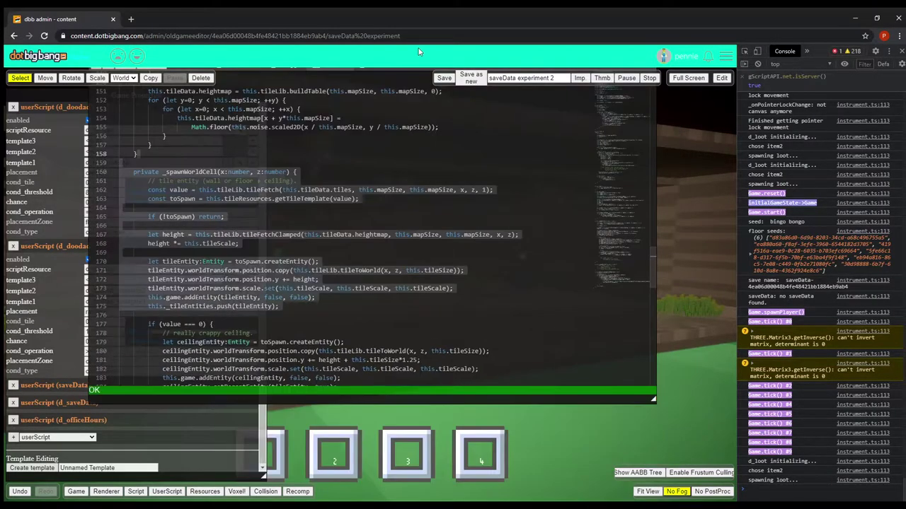
{"action": "left_click", "coordinate": [384, 164]}
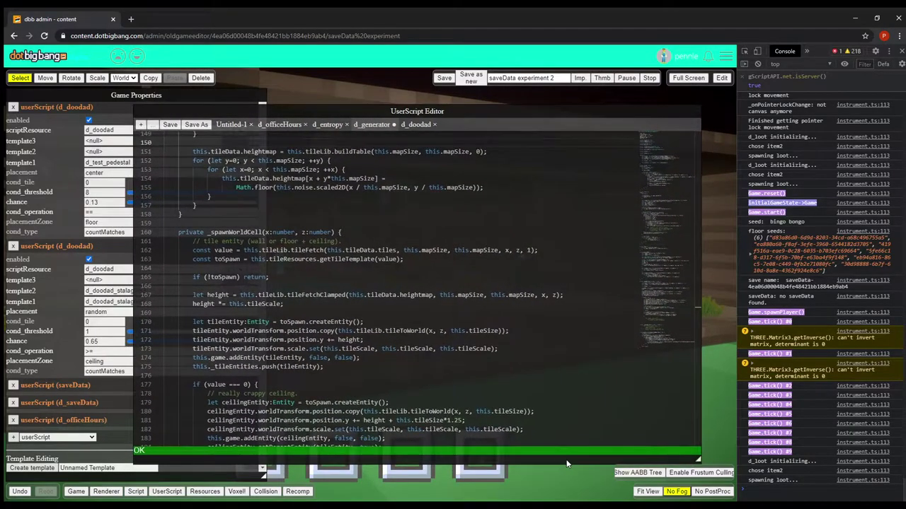
{"action": "left_click", "coordinate": [463, 218]}
{"action": "left_click", "coordinate": [455, 204]}
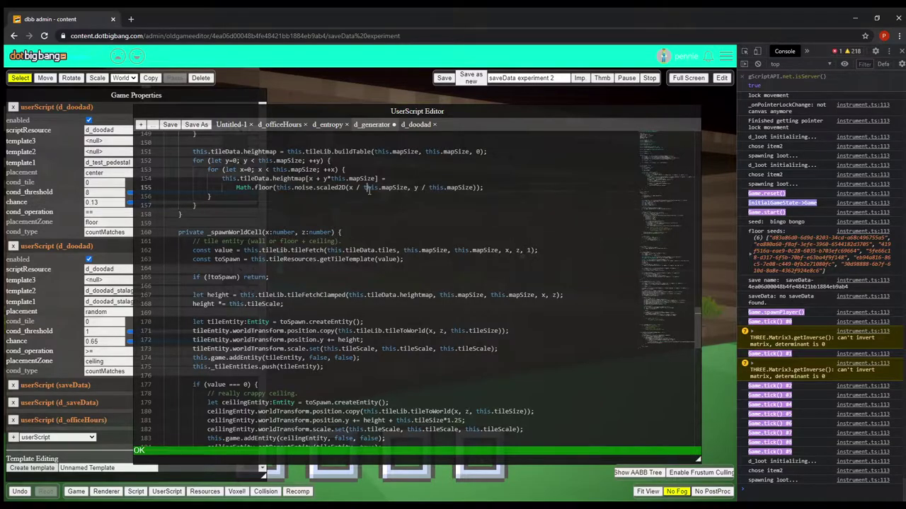
Step: Read through the d_generator script from its initialization and tick code to the doodad section of _spawnWorldCell
{"action": "scroll", "coordinate": [587, 269], "scroll_direction": "up", "scroll_amount": 15}
{"action": "scroll", "coordinate": [578, 291], "scroll_direction": "down", "scroll_amount": 9}
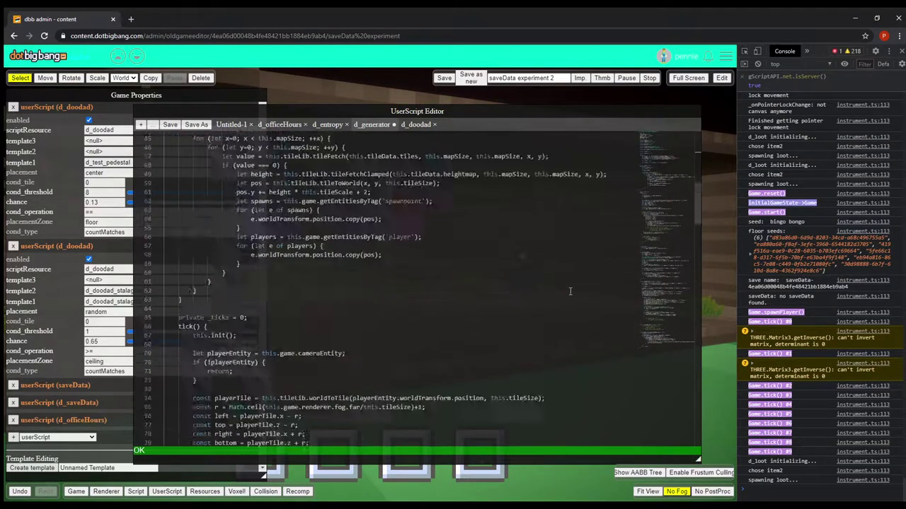
{"action": "scroll", "coordinate": [562, 281], "scroll_direction": "up", "scroll_amount": 7}
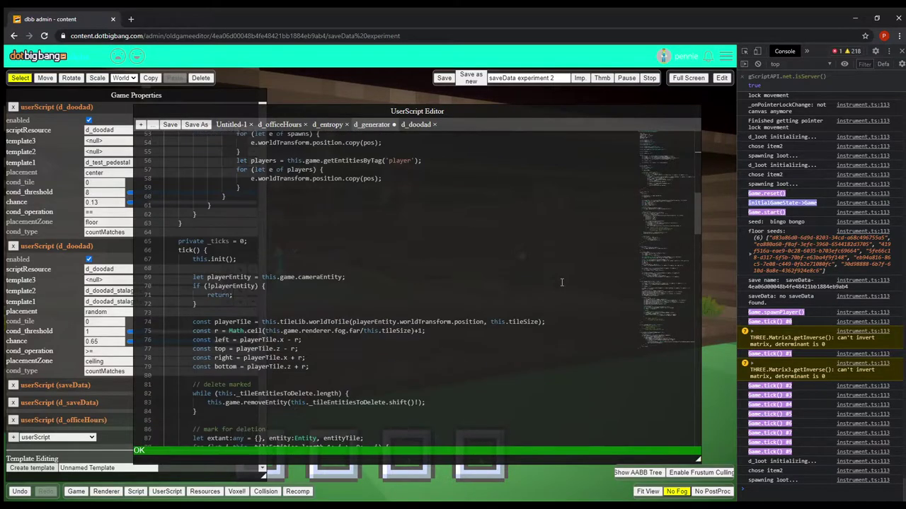
{"action": "scroll", "coordinate": [564, 282], "scroll_direction": "down", "scroll_amount": 5}
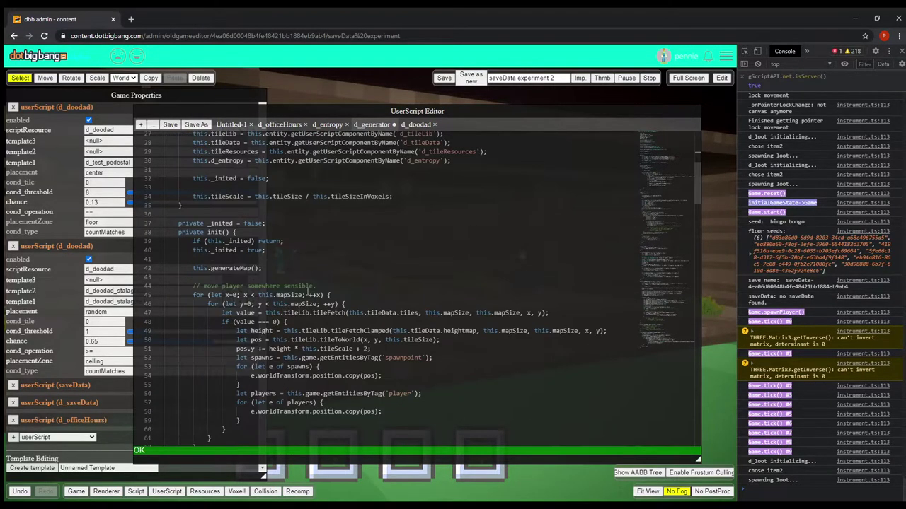
{"action": "scroll", "coordinate": [301, 286], "scroll_direction": "down", "scroll_amount": 3}
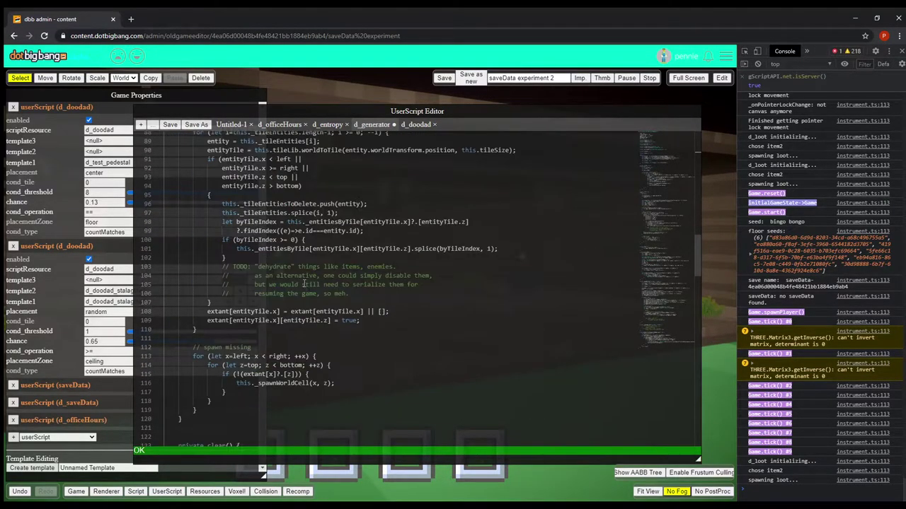
{"action": "scroll", "coordinate": [283, 281], "scroll_direction": "down", "scroll_amount": 5}
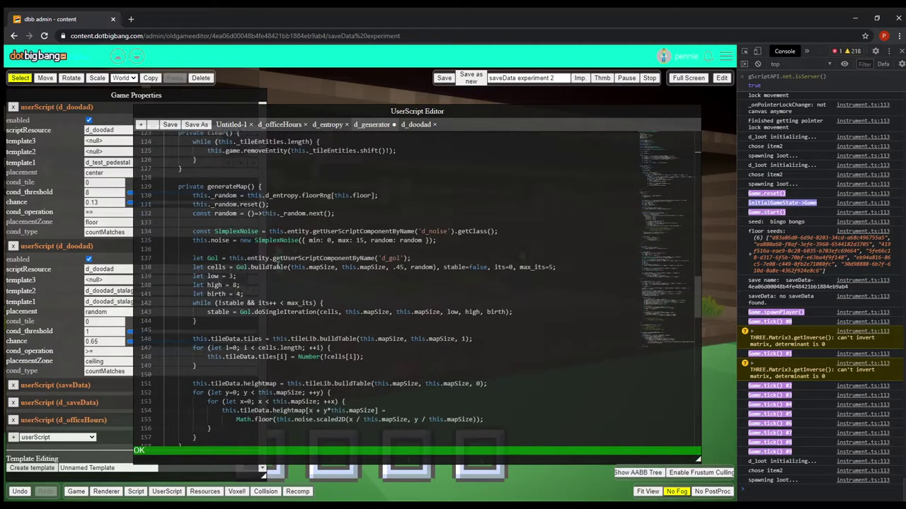
{"action": "scroll", "coordinate": [380, 235], "scroll_direction": "down", "scroll_amount": 3}
{"action": "scroll", "coordinate": [368, 246], "scroll_direction": "down", "scroll_amount": 2}
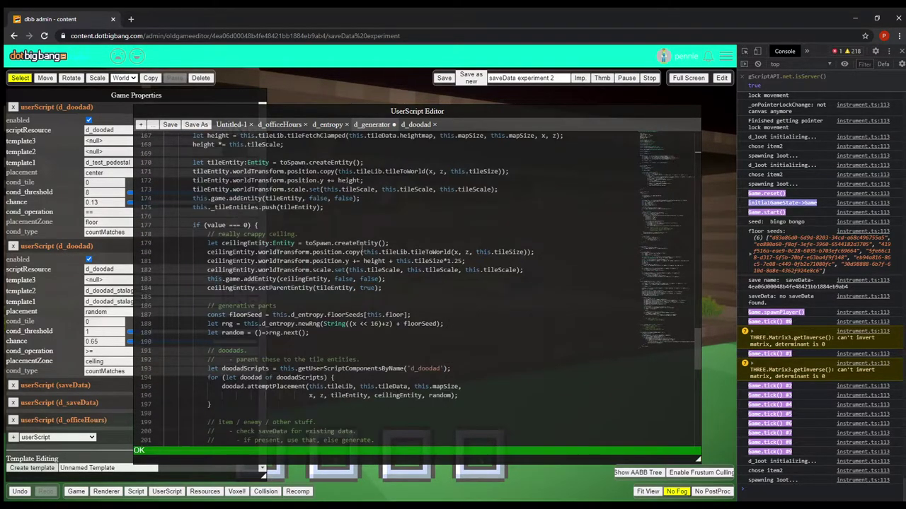
{"action": "scroll", "coordinate": [364, 255], "scroll_direction": "down", "scroll_amount": 1}
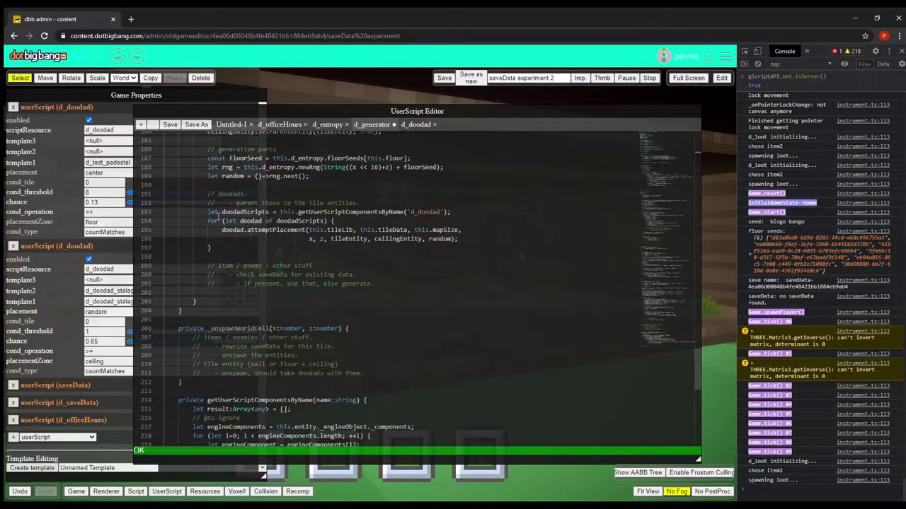
Step: Examine the loop calling attemptPlacement on each doodad script and the seeded random generator code above it
{"action": "left_click_drag", "start_coordinate": [207, 221], "coordinate": [493, 249]}
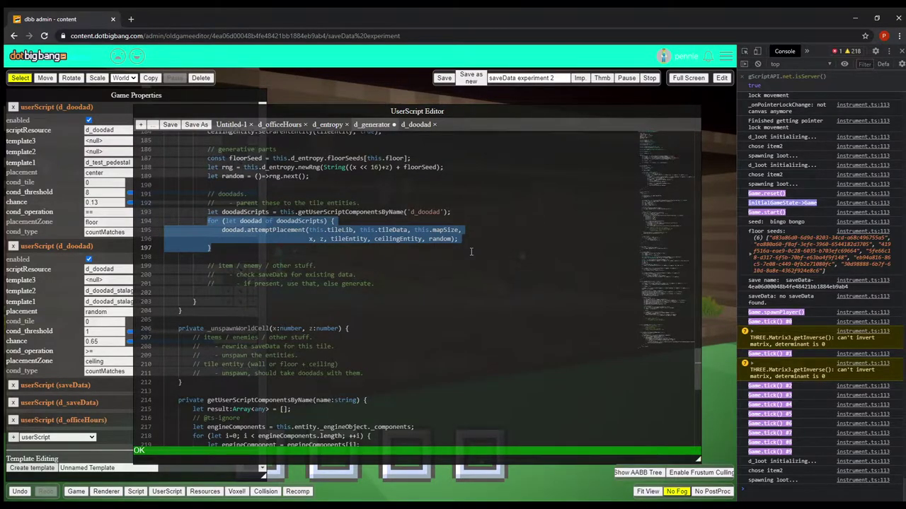
{"action": "left_click", "coordinate": [456, 254]}
{"action": "mouse_move", "coordinate": [311, 186]}
{"action": "left_mouse_down"}
{"action": "mouse_move", "coordinate": [339, 249]}
{"action": "mouse_move", "coordinate": [307, 185]}
{"action": "left_mouse_up"}
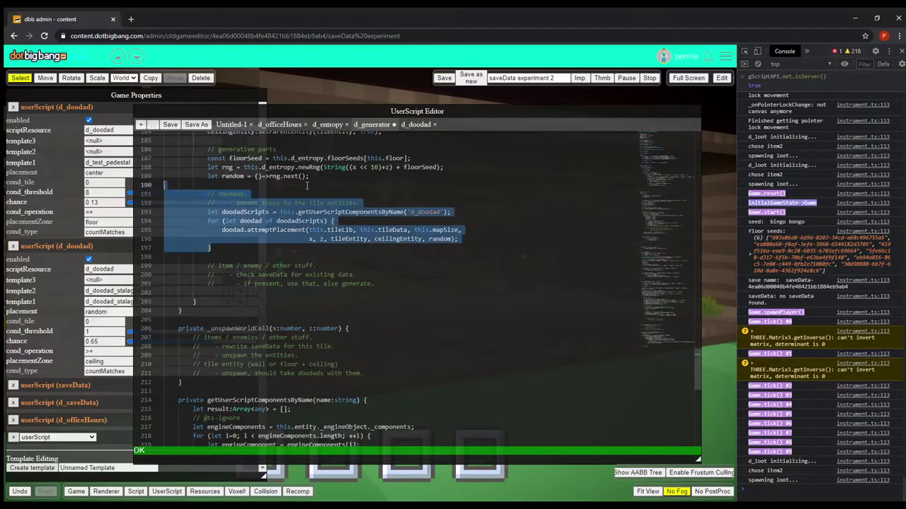
{"action": "left_click", "coordinate": [306, 185]}
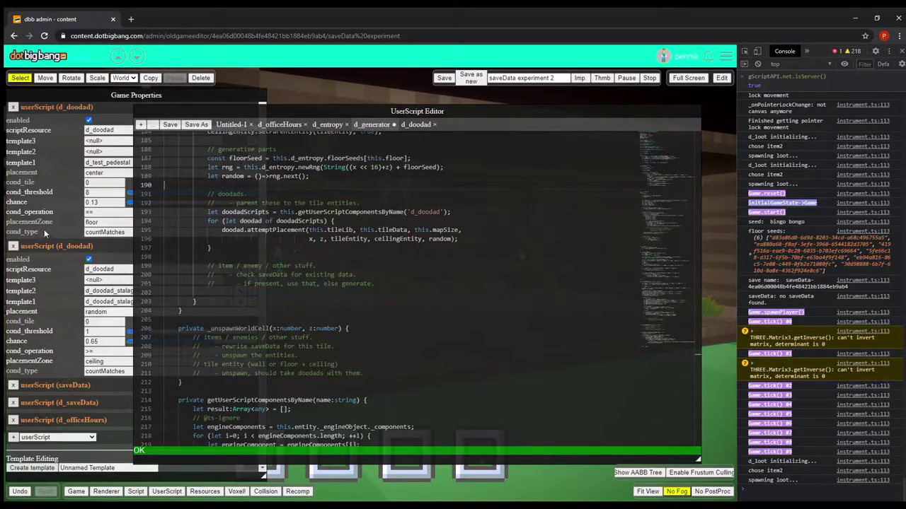
{"action": "left_click", "coordinate": [423, 313]}
{"action": "left_click", "coordinate": [336, 220]}
{"action": "left_click_drag", "start_coordinate": [311, 186], "coordinate": [404, 311]}
{"action": "left_click_drag", "start_coordinate": [258, 150], "coordinate": [371, 168]}
{"action": "left_click", "coordinate": [371, 167]}
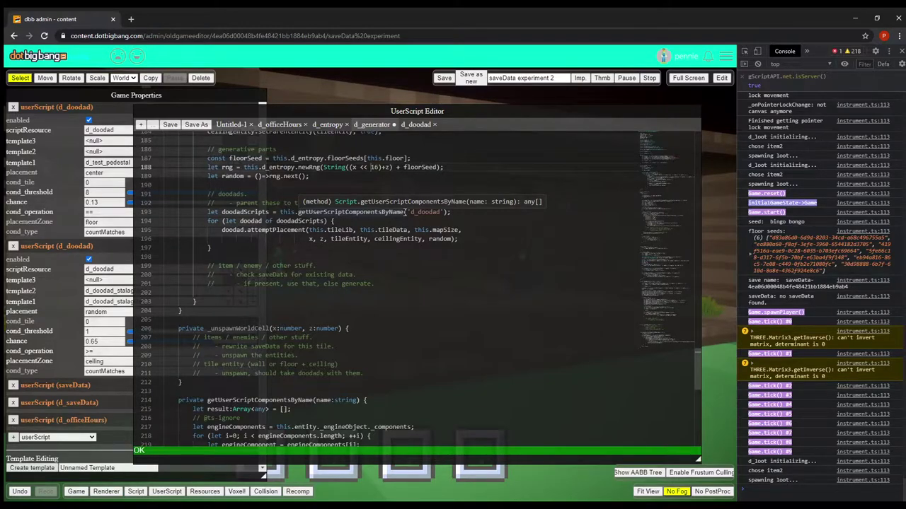
Step: Reposition the script editor and review the d_generator code from the floorSeed-based generator to the item and enemy comment
{"action": "mouse_move", "coordinate": [301, 113]}
{"action": "left_mouse_down"}
{"action": "mouse_move", "coordinate": [365, 113]}
{"action": "mouse_move", "coordinate": [328, 109]}
{"action": "mouse_move", "coordinate": [380, 103]}
{"action": "mouse_move", "coordinate": [313, 101]}
{"action": "left_mouse_up"}
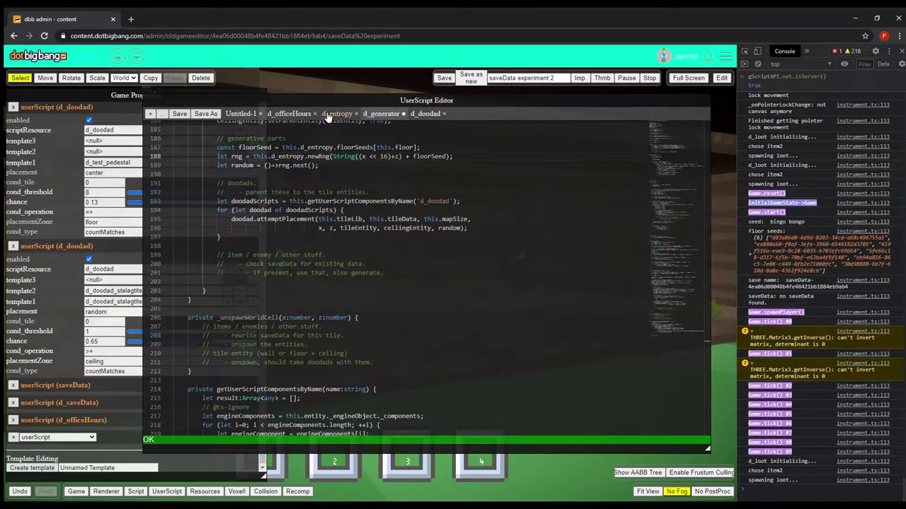
{"action": "left_click_drag", "start_coordinate": [391, 101], "coordinate": [392, 100]}
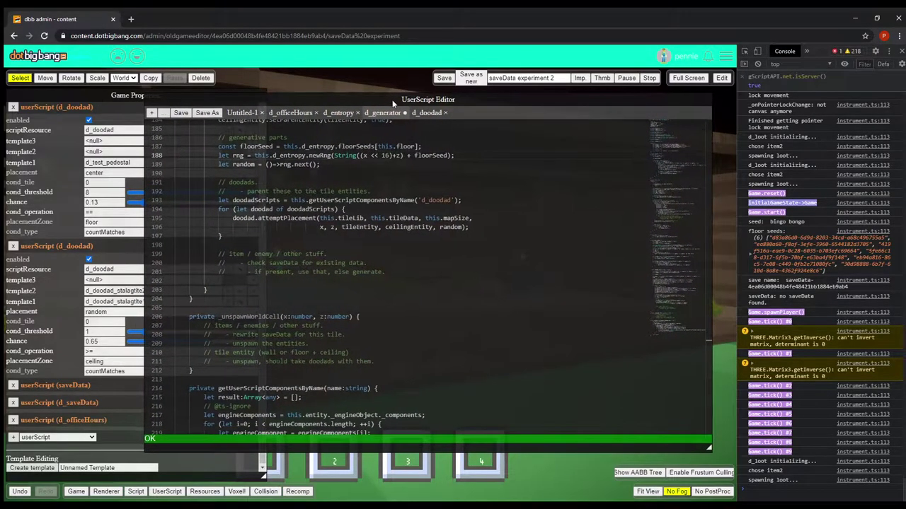
{"action": "scroll", "coordinate": [473, 204], "scroll_direction": "up", "scroll_amount": 3}
{"action": "scroll", "coordinate": [473, 203], "scroll_direction": "down", "scroll_amount": 3}
{"action": "left_click_drag", "start_coordinate": [404, 170], "coordinate": [445, 152]}
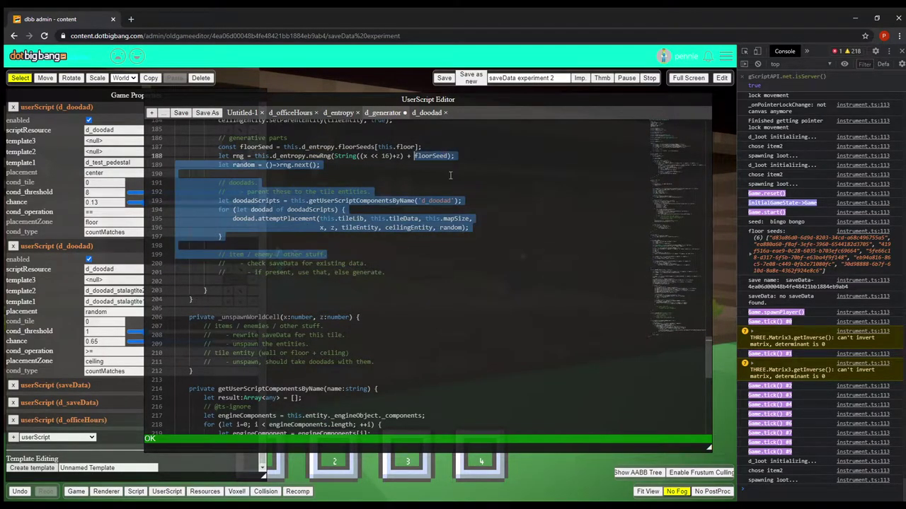
{"action": "left_click", "coordinate": [450, 175]}
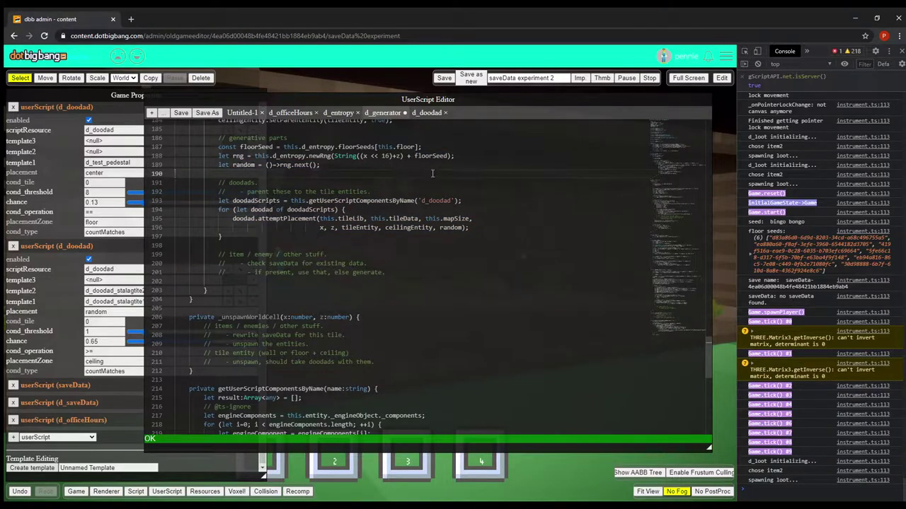
Step: Examine the attemptPlacement call in the doodad loop of the d_generator script, together with the ceiling code above it
{"action": "scroll", "coordinate": [396, 184], "scroll_direction": "up", "scroll_amount": 2}
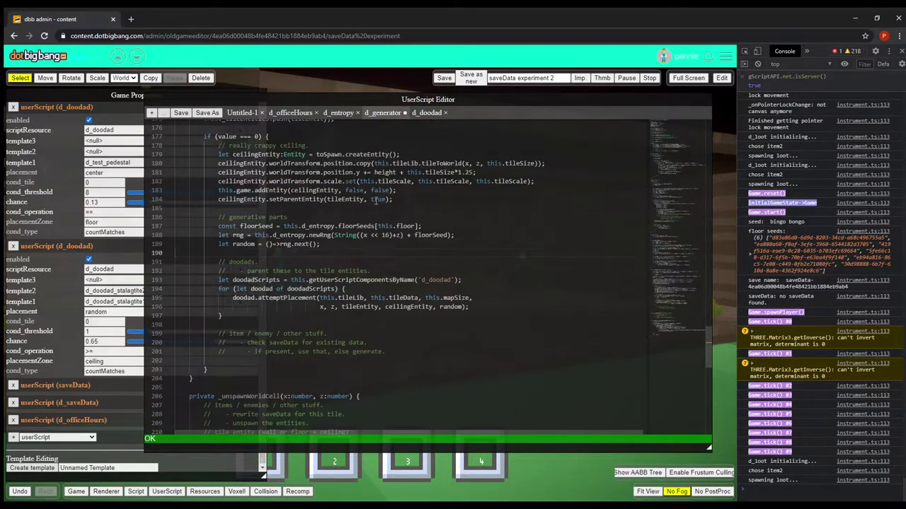
{"action": "double_click", "coordinate": [281, 304]}
{"action": "double_click", "coordinate": [282, 299]}
{"action": "left_click", "coordinate": [460, 257]}
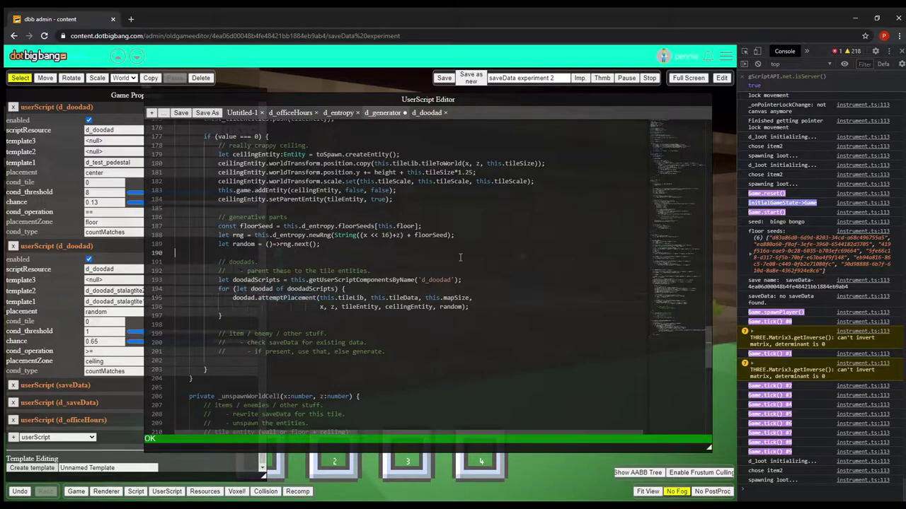
Step: Switch to the d_doodad script and skim its attemptPlacement function through the condition and placement switches
{"action": "left_click", "coordinate": [427, 113]}
{"action": "scroll", "coordinate": [419, 236], "scroll_direction": "down", "scroll_amount": 8}
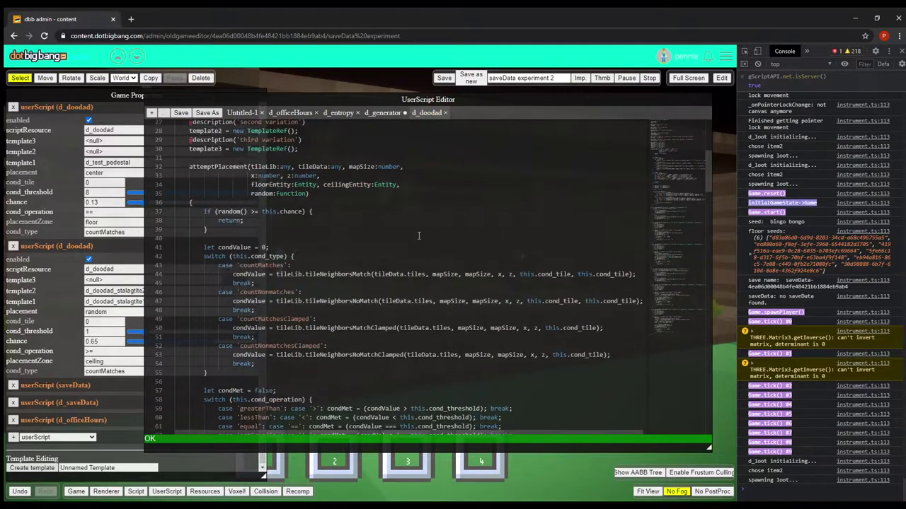
{"action": "scroll", "coordinate": [427, 232], "scroll_direction": "down", "scroll_amount": 3}
{"action": "scroll", "coordinate": [427, 228], "scroll_direction": "down", "scroll_amount": 5}
{"action": "scroll", "coordinate": [432, 223], "scroll_direction": "up", "scroll_amount": 10}
{"action": "scroll", "coordinate": [436, 220], "scroll_direction": "up", "scroll_amount": 10}
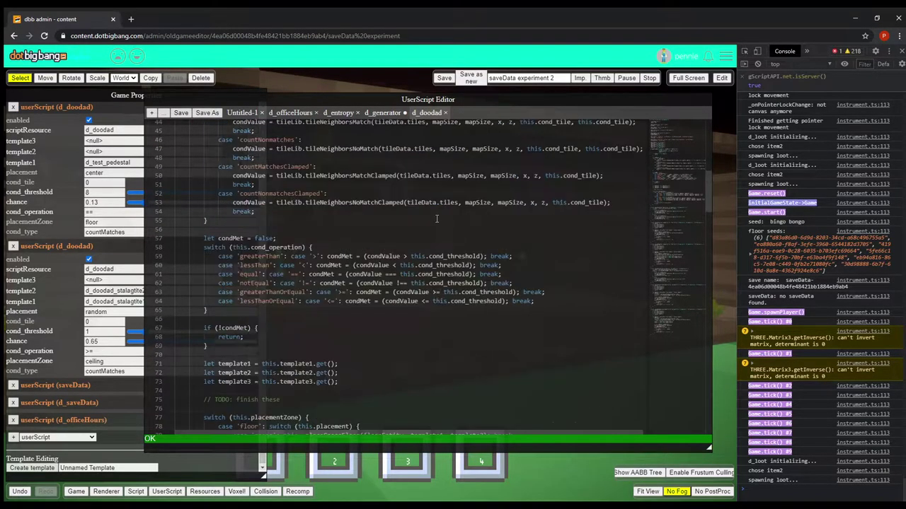
Step: Examine the check at the start of attemptPlacement that compares random() with this.chance and returns early
{"action": "left_click", "coordinate": [224, 209]}
{"action": "scroll", "coordinate": [279, 161], "scroll_direction": "down", "scroll_amount": 2}
{"action": "scroll", "coordinate": [249, 165], "scroll_direction": "up", "scroll_amount": 2}
{"action": "mouse_move", "coordinate": [205, 234]}
{"action": "left_mouse_down"}
{"action": "mouse_move", "coordinate": [190, 208]}
{"action": "mouse_move", "coordinate": [203, 217]}
{"action": "left_mouse_up"}
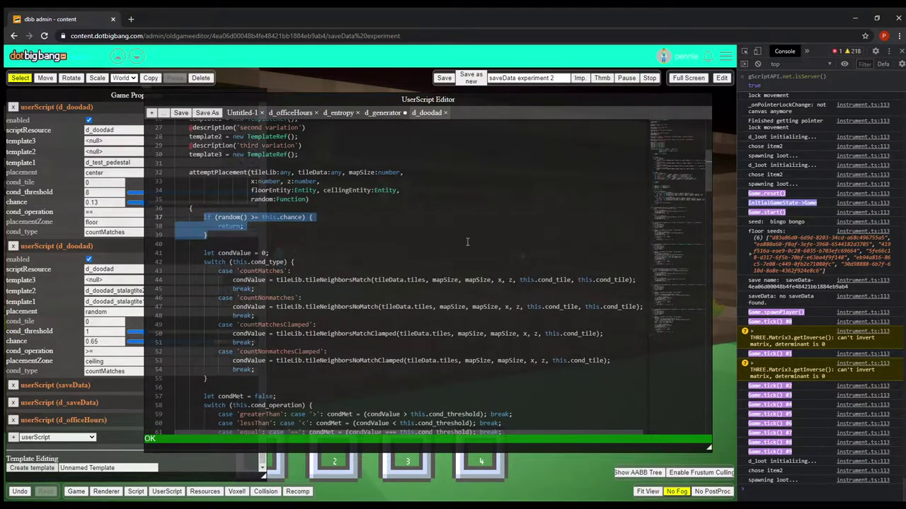
{"action": "left_click", "coordinate": [274, 227]}
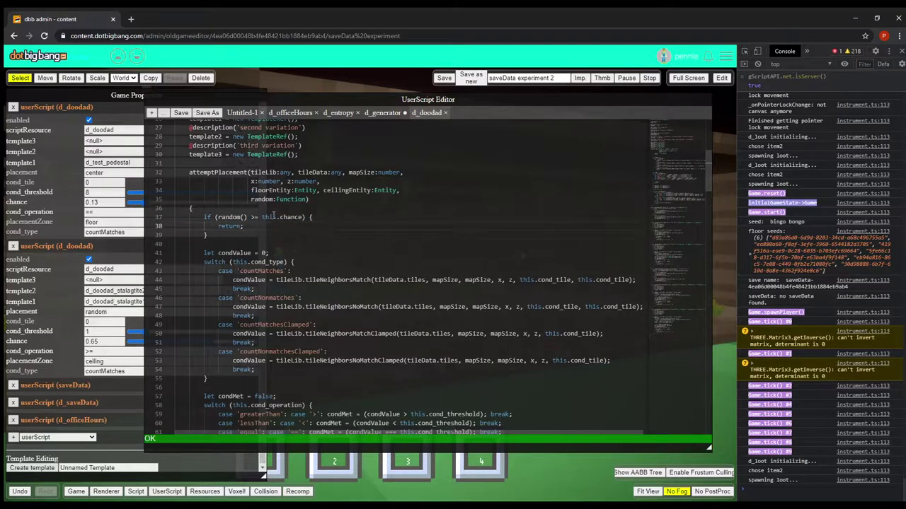
{"action": "left_click_drag", "start_coordinate": [264, 235], "coordinate": [262, 218]}
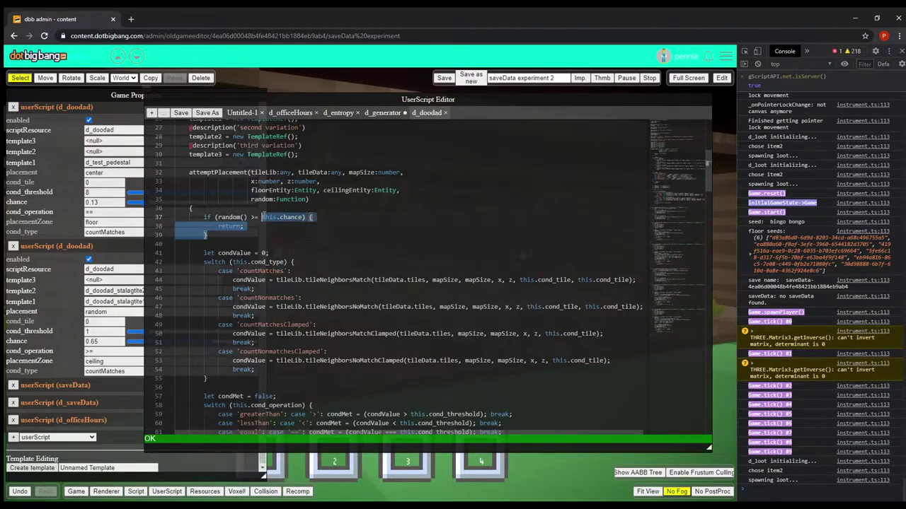
{"action": "left_click", "coordinate": [271, 225]}
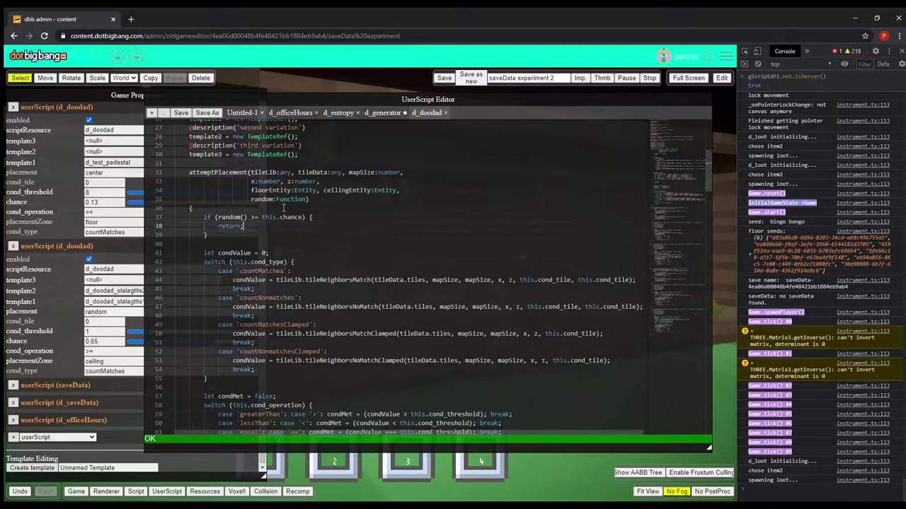
Step: Review the cond_type switch that computes condValue from matching and non-matching tile neighbors, including the clamped cases
{"action": "scroll", "coordinate": [385, 165], "scroll_direction": "down", "scroll_amount": 3}
{"action": "left_click", "coordinate": [246, 165]}
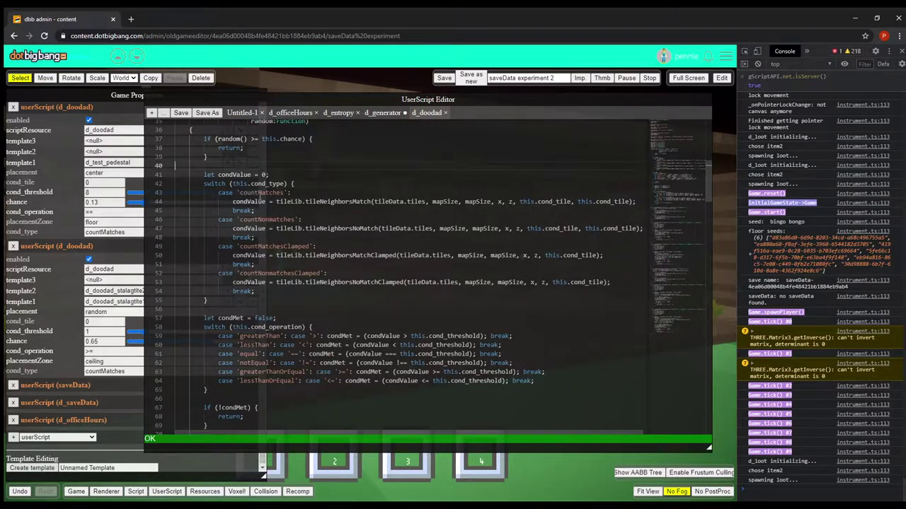
{"action": "double_click", "coordinate": [266, 220]}
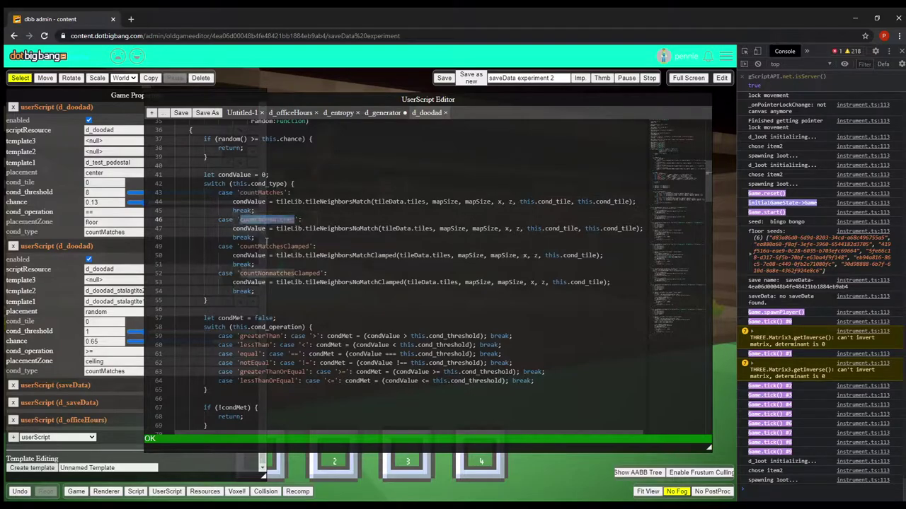
{"action": "double_click", "coordinate": [279, 246]}
{"action": "left_click", "coordinate": [341, 282]}
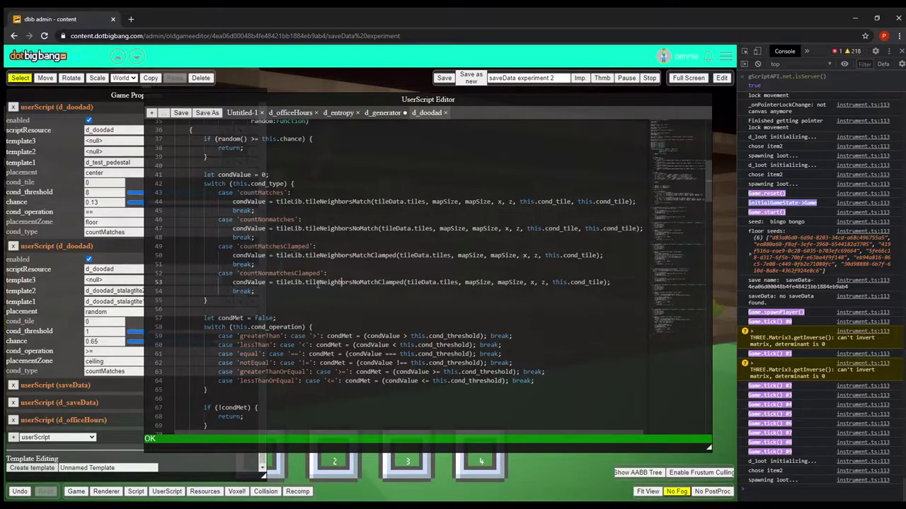
{"action": "left_click_drag", "start_coordinate": [262, 301], "coordinate": [221, 192]}
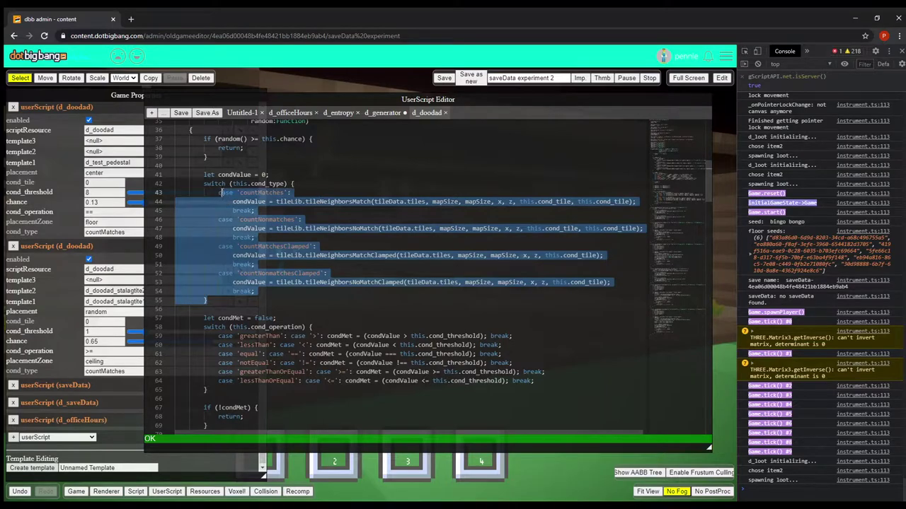
{"action": "left_click", "coordinate": [338, 201]}
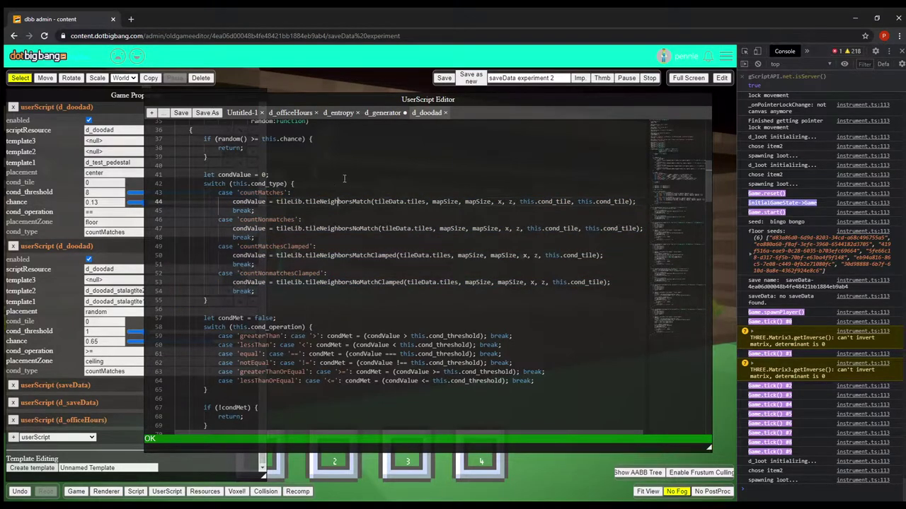
{"action": "left_click", "coordinate": [359, 238]}
Step: Examine the cond_operation switch that sets condMet by comparing condValue with cond_threshold, from greaterThan to lessThanOrEqual
{"action": "scroll", "coordinate": [365, 242], "scroll_direction": "down", "scroll_amount": 6}
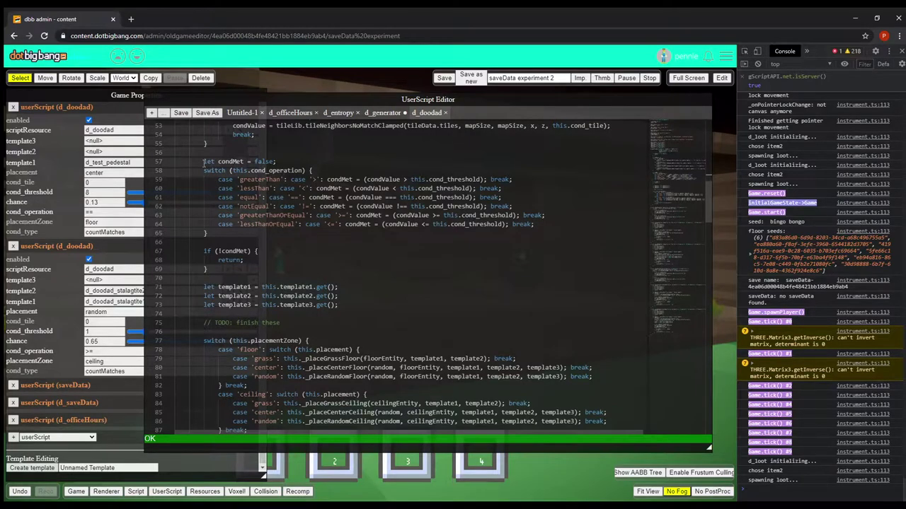
{"action": "left_click_drag", "start_coordinate": [203, 167], "coordinate": [305, 225]}
{"action": "double_click", "coordinate": [291, 224]}
{"action": "left_click", "coordinate": [256, 171]}
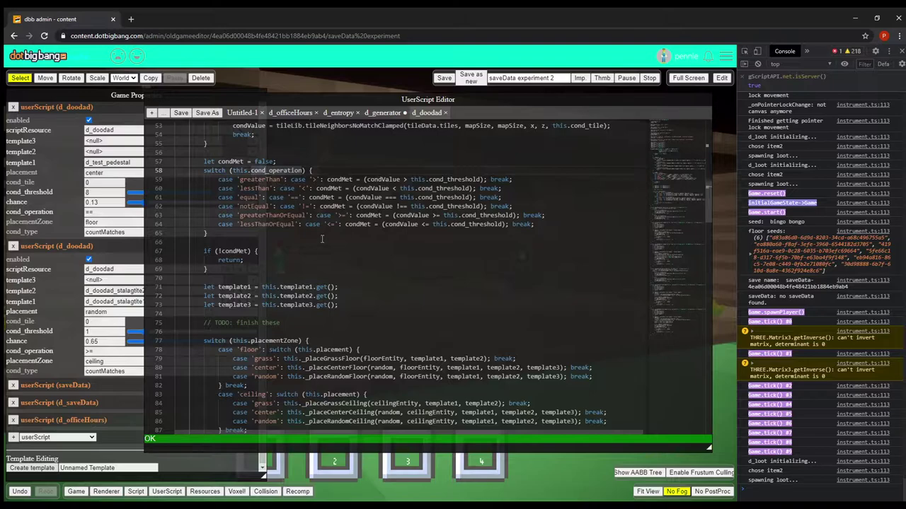
{"action": "key", "text": "Up"}
{"action": "key", "text": "Up"}
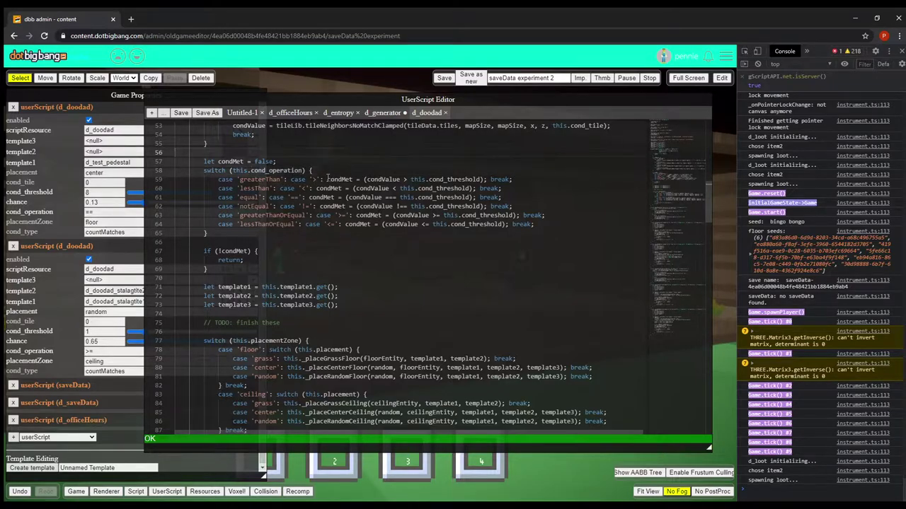
{"action": "left_click_drag", "start_coordinate": [326, 178], "coordinate": [486, 177]}
{"action": "scroll", "coordinate": [444, 202], "scroll_direction": "down", "scroll_amount": 1}
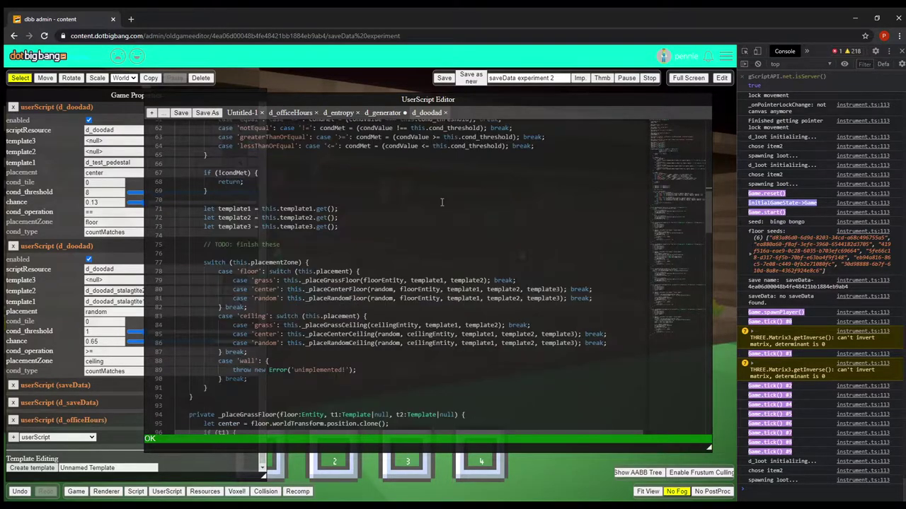
{"action": "scroll", "coordinate": [443, 204], "scroll_direction": "up", "scroll_amount": 2}
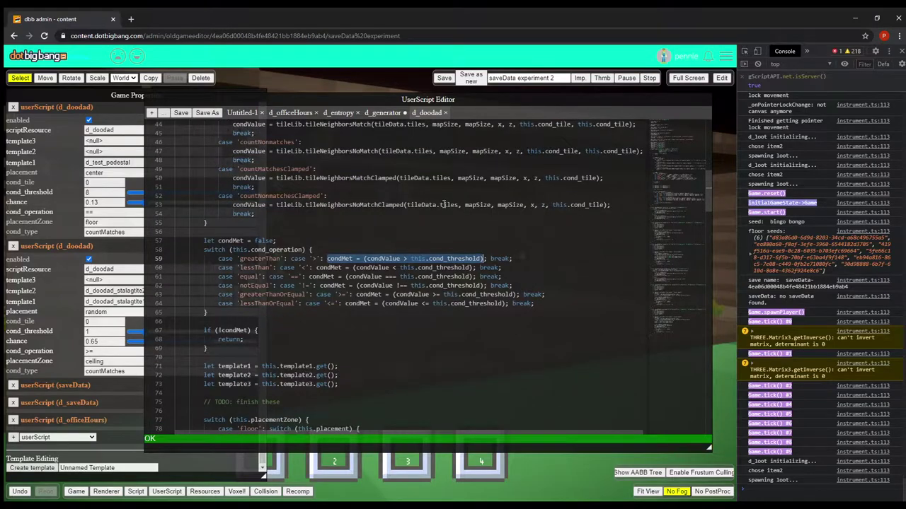
{"action": "left_click", "coordinate": [426, 324]}
Step: Examine the early return for an unmet condition and the three lines fetching template1, template2 and template3
{"action": "scroll", "coordinate": [425, 324], "scroll_direction": "down", "scroll_amount": 5}
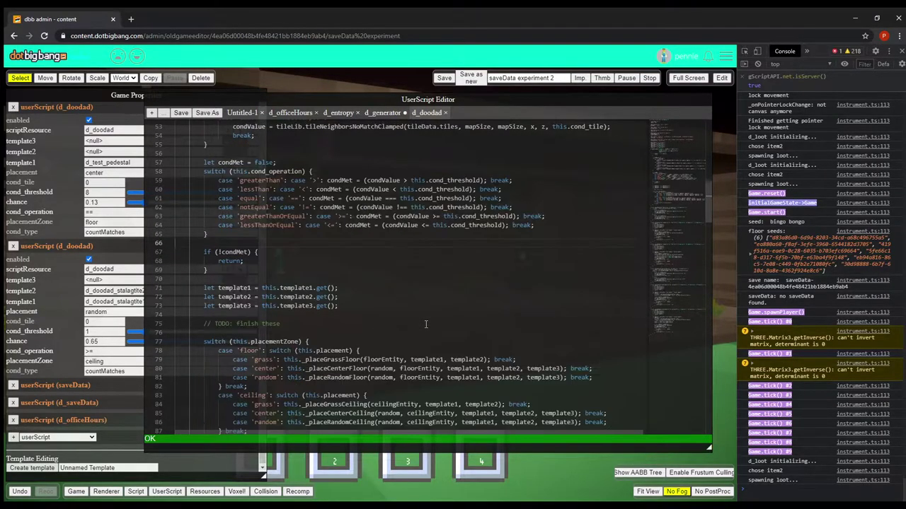
{"action": "left_click_drag", "start_coordinate": [256, 192], "coordinate": [203, 157]}
{"action": "left_click", "coordinate": [213, 163]}
{"action": "left_click_drag", "start_coordinate": [235, 202], "coordinate": [213, 159]}
{"action": "left_click", "coordinate": [213, 160]}
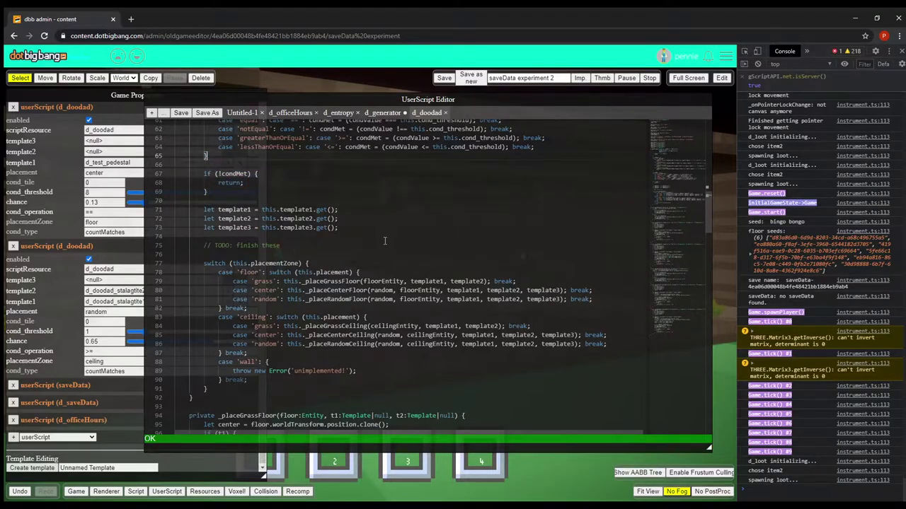
{"action": "left_click_drag", "start_coordinate": [339, 228], "coordinate": [204, 209]}
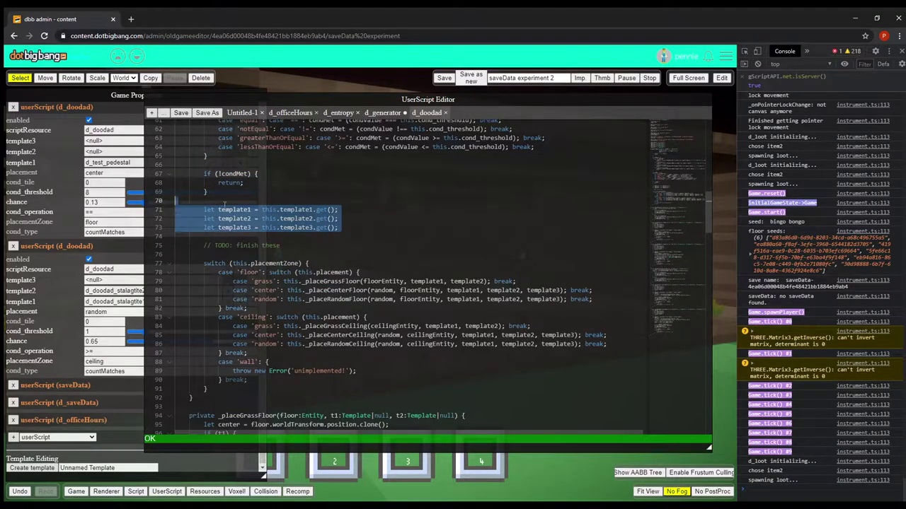
{"action": "left_click", "coordinate": [324, 227]}
Step: Review the placementZone switch, focusing on the floor cases calling _placeGrassFloor, _placeCenterFloor and _placeRandomFloor
{"action": "scroll", "coordinate": [325, 227], "scroll_direction": "down", "scroll_amount": 3}
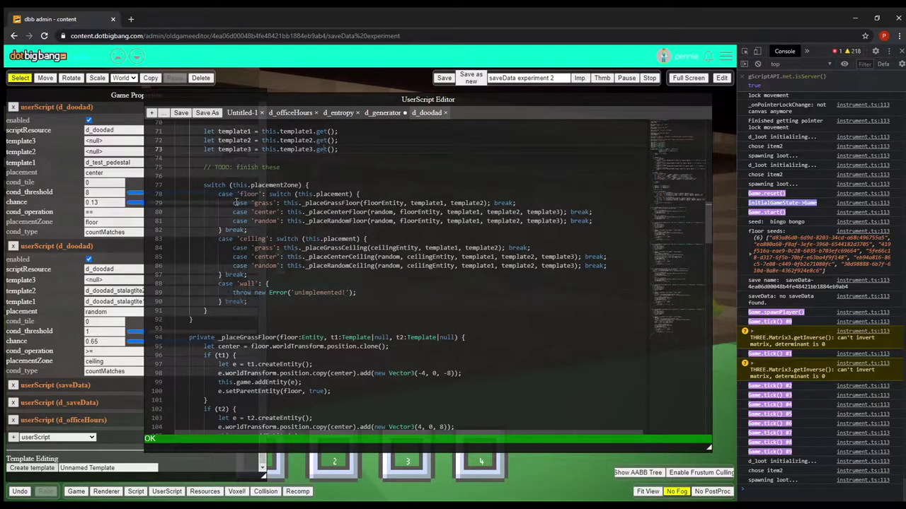
{"action": "left_click_drag", "start_coordinate": [227, 203], "coordinate": [611, 231]}
{"action": "left_click", "coordinate": [610, 231]}
{"action": "left_click", "coordinate": [325, 203]}
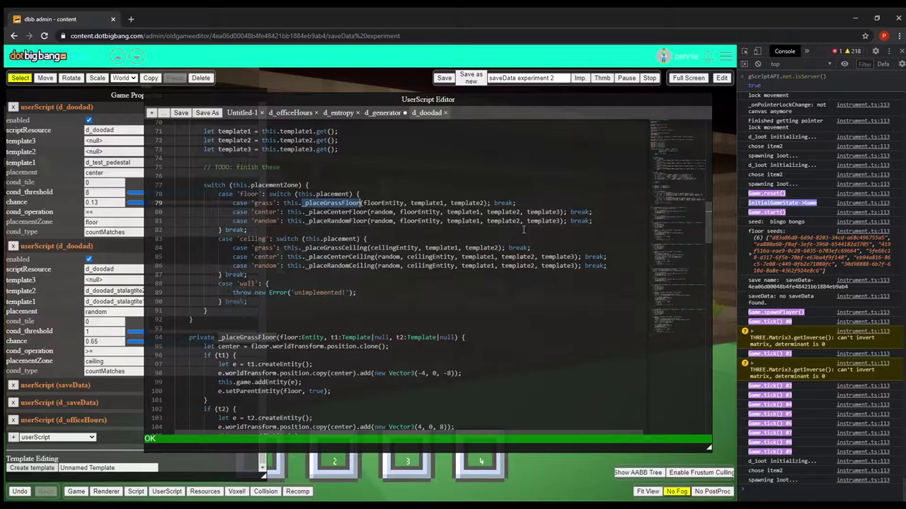
{"action": "left_click", "coordinate": [337, 211]}
{"action": "left_click", "coordinate": [346, 221]}
{"action": "left_click", "coordinate": [329, 202]}
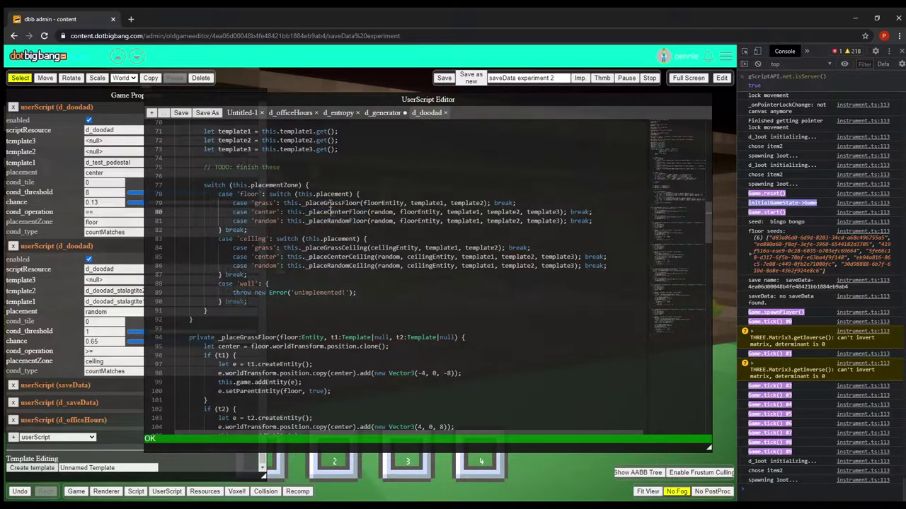
Step: Examine the _placeGrassFloor function, from the cloned floor center to the t1 and t2 blocks that create offset entities
{"action": "scroll", "coordinate": [469, 248], "scroll_direction": "down", "scroll_amount": 3}
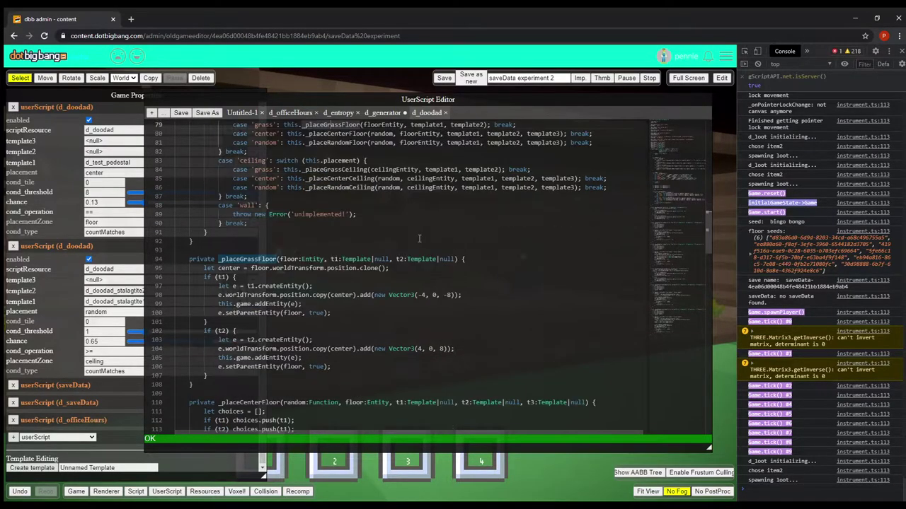
{"action": "left_click", "coordinate": [245, 171]}
{"action": "left_click_drag", "start_coordinate": [204, 191], "coordinate": [418, 187]}
{"action": "left_click", "coordinate": [418, 188]}
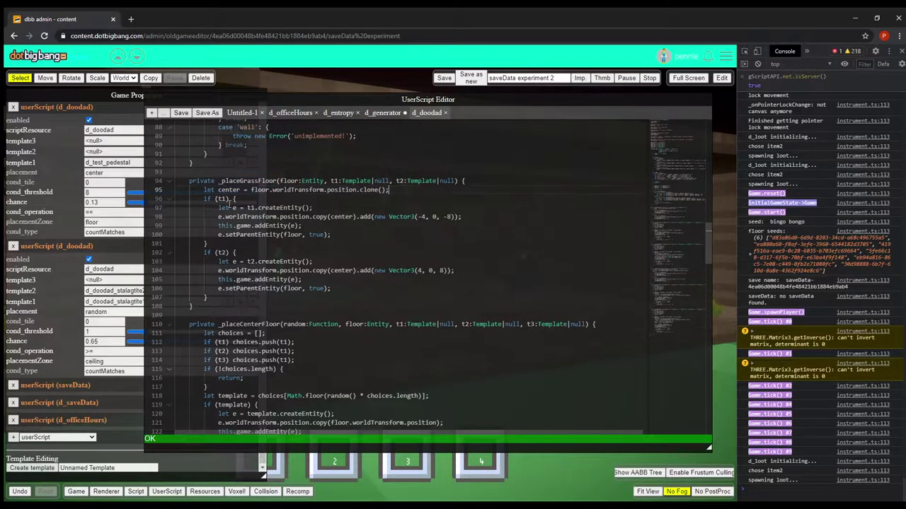
{"action": "left_click_drag", "start_coordinate": [208, 200], "coordinate": [260, 299]}
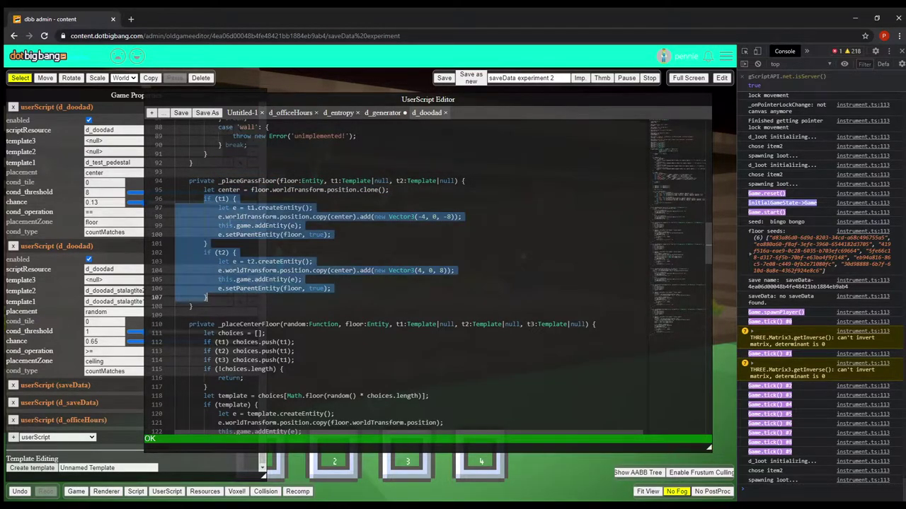
{"action": "left_click", "coordinate": [233, 224]}
{"action": "left_click_drag", "start_coordinate": [337, 235], "coordinate": [230, 208]}
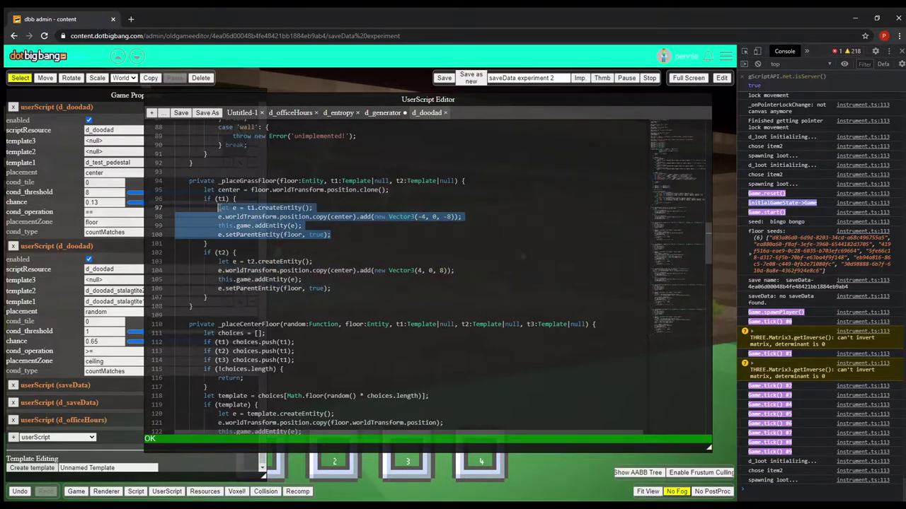
{"action": "left_click", "coordinate": [230, 261]}
{"action": "left_click_drag", "start_coordinate": [342, 290], "coordinate": [218, 261]}
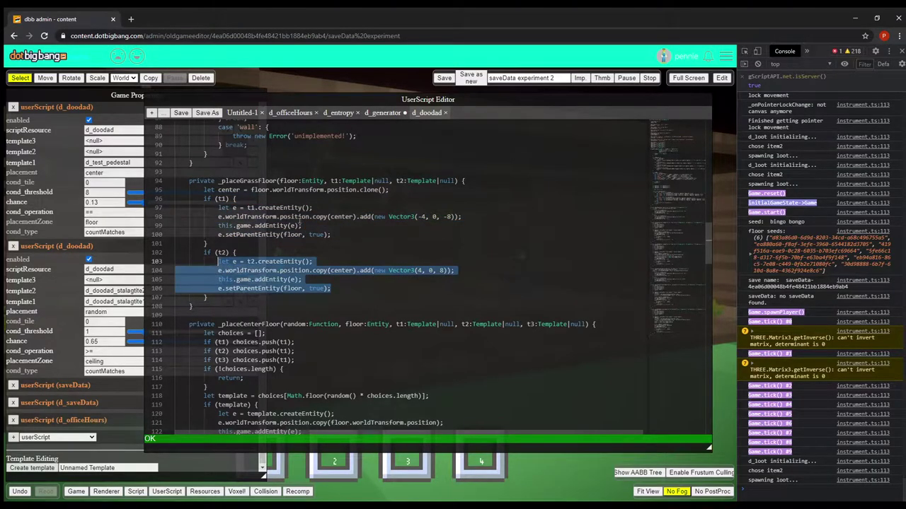
{"action": "left_click", "coordinate": [399, 246]}
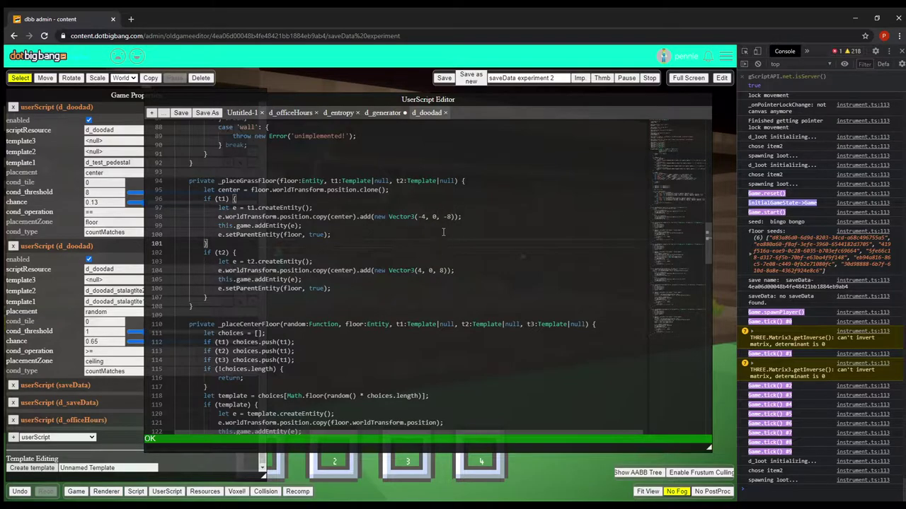
Step: Read through _placeCenterFloor and _placeRandomFloor, focusing on the random function parameter and how it is used in _placeRandomFloor
{"action": "scroll", "coordinate": [419, 263], "scroll_direction": "down", "scroll_amount": 3}
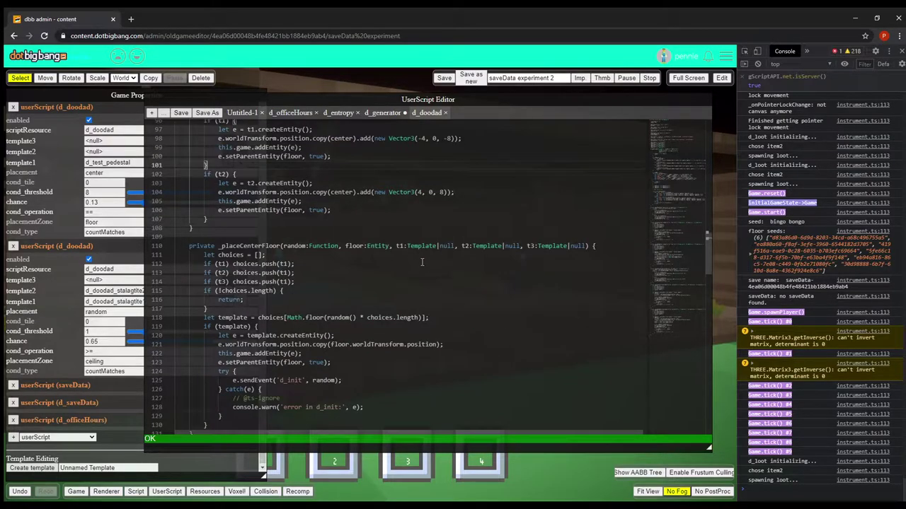
{"action": "scroll", "coordinate": [421, 262], "scroll_direction": "down", "scroll_amount": 8}
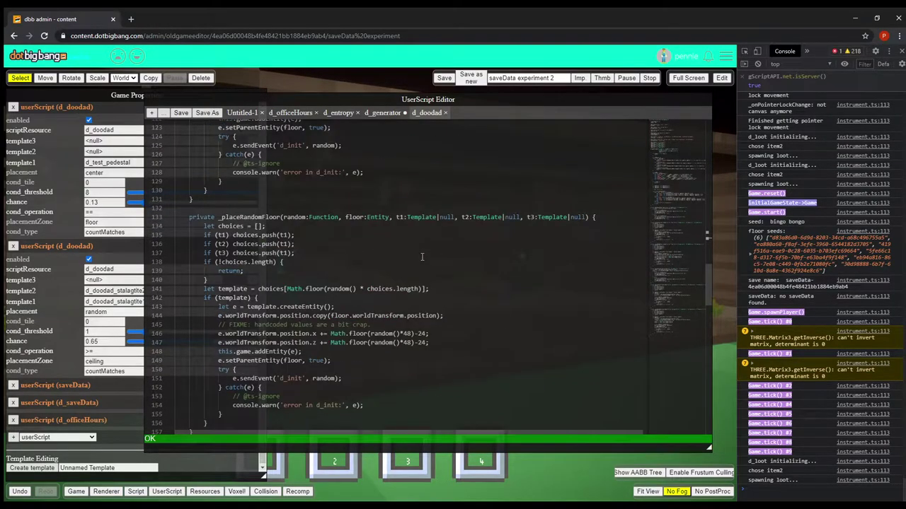
{"action": "scroll", "coordinate": [421, 257], "scroll_direction": "down", "scroll_amount": 3}
{"action": "scroll", "coordinate": [275, 252], "scroll_direction": "up", "scroll_amount": 3}
{"action": "left_click_drag", "start_coordinate": [284, 218], "coordinate": [343, 218]}
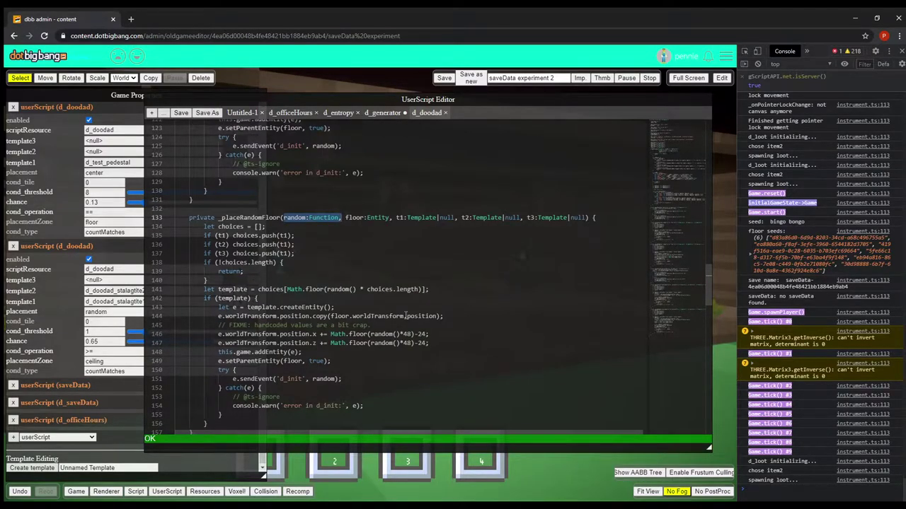
{"action": "scroll", "coordinate": [406, 316], "scroll_direction": "down", "scroll_amount": 3}
{"action": "scroll", "coordinate": [364, 218], "scroll_direction": "up", "scroll_amount": 3}
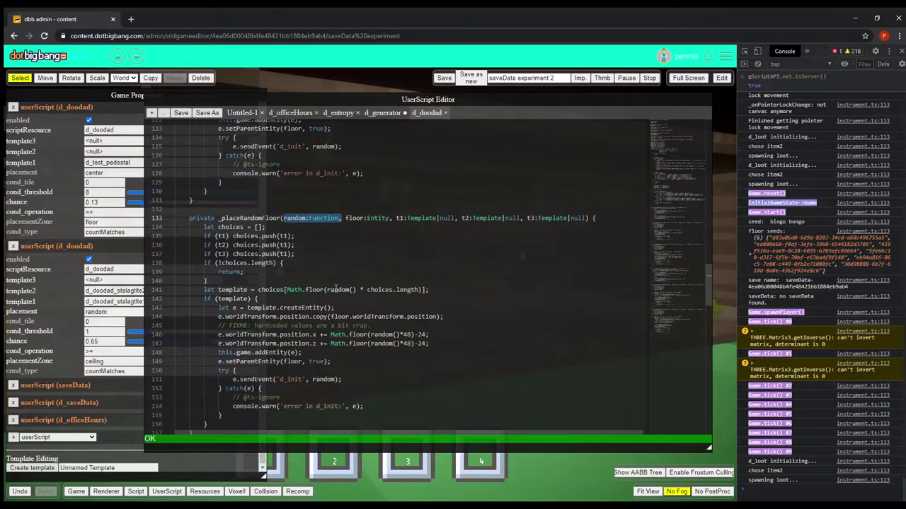
{"action": "left_click", "coordinate": [365, 270]}
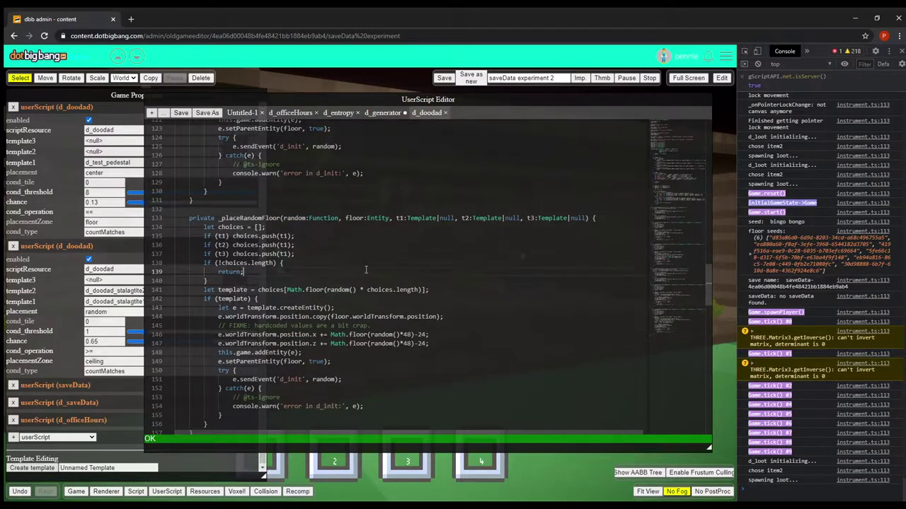
Step: Examine the parameters of _placeRandomFloor and the lines that build its choices array from t1, t2 and t3
{"action": "left_click_drag", "start_coordinate": [283, 218], "coordinate": [339, 218]}
{"action": "left_click", "coordinate": [290, 210]}
{"action": "double_click", "coordinate": [249, 219]}
{"action": "left_click", "coordinate": [312, 236]}
{"action": "mouse_move", "coordinate": [363, 96]}
{"action": "left_mouse_down"}
{"action": "mouse_move", "coordinate": [372, 207]}
{"action": "mouse_move", "coordinate": [336, 441]}
{"action": "mouse_move", "coordinate": [350, 69]}
{"action": "mouse_move", "coordinate": [350, 96]}
{"action": "left_mouse_up"}
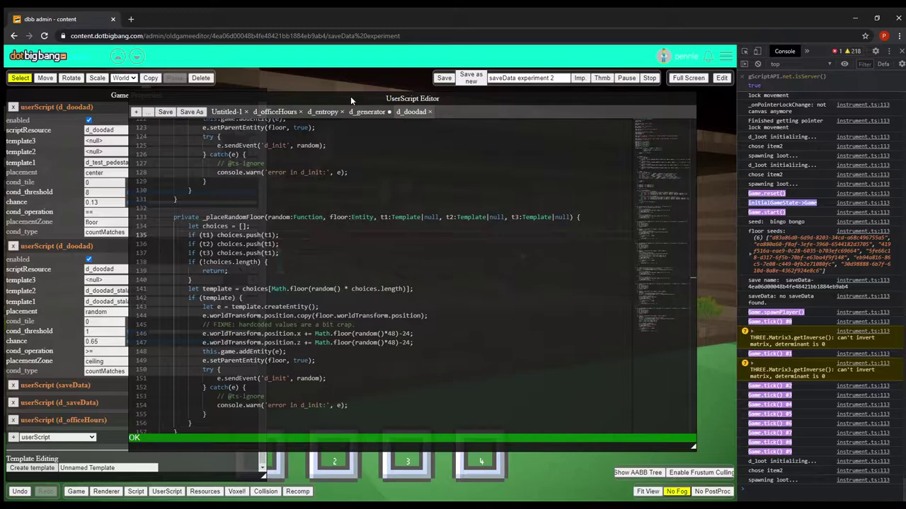
{"action": "mouse_move", "coordinate": [350, 96]}
{"action": "left_mouse_down"}
{"action": "mouse_move", "coordinate": [360, 263]}
{"action": "mouse_move", "coordinate": [351, 92]}
{"action": "left_mouse_up"}
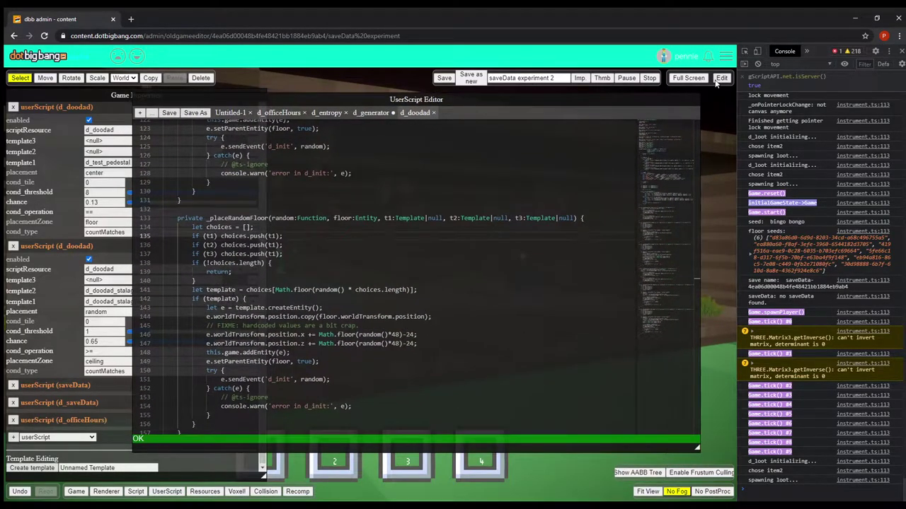
Step: Enter play mode and walk through the dungeon to look at the placed grass, pool edges and stalactites
{"action": "left_click", "coordinate": [719, 79]}
{"action": "left_click", "coordinate": [504, 295]}
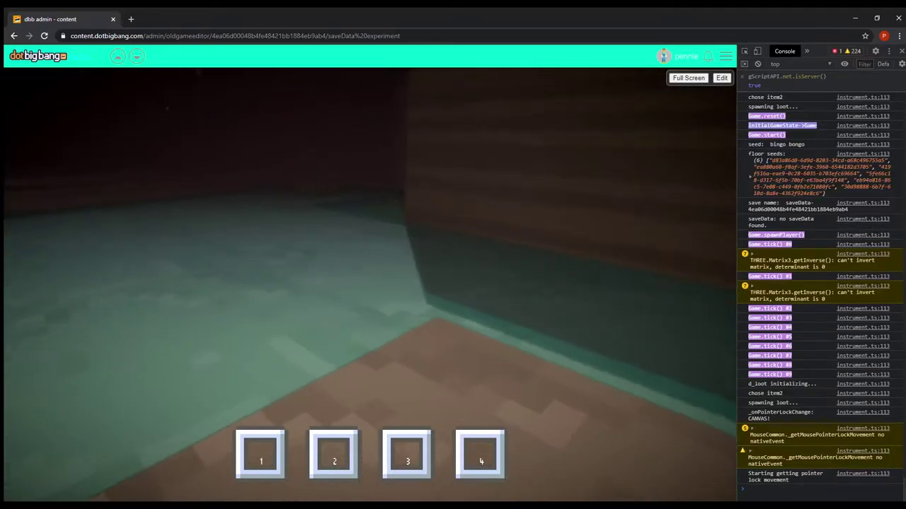
{"action": "key", "text": "w"}
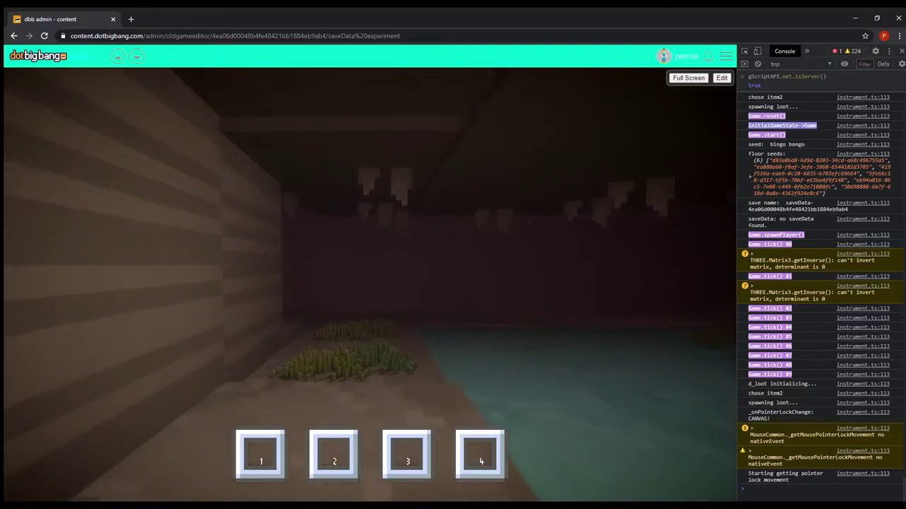
{"action": "key", "text": "w"}
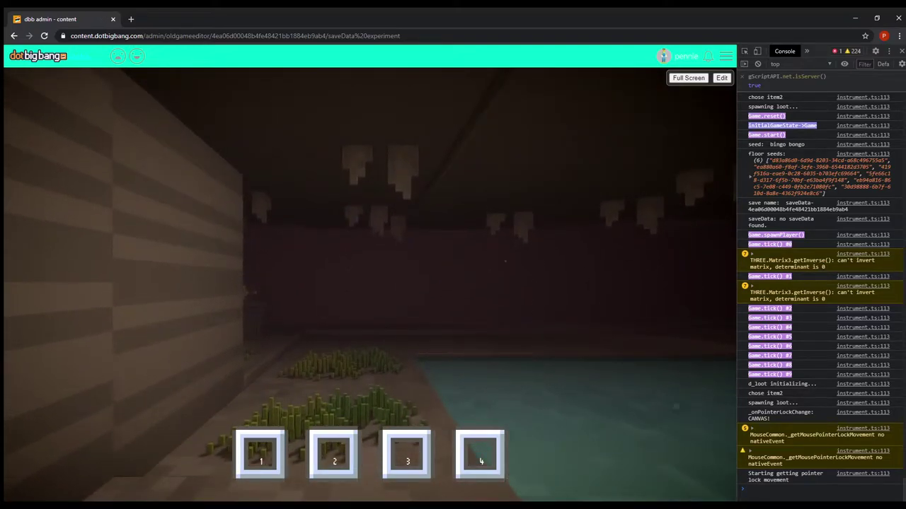
{"action": "key", "text": "d"}
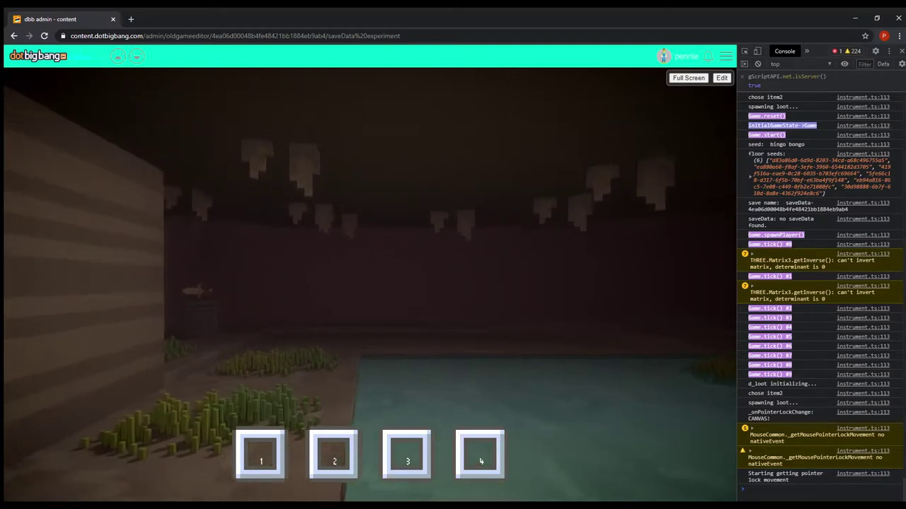
{"action": "key", "text": "w"}
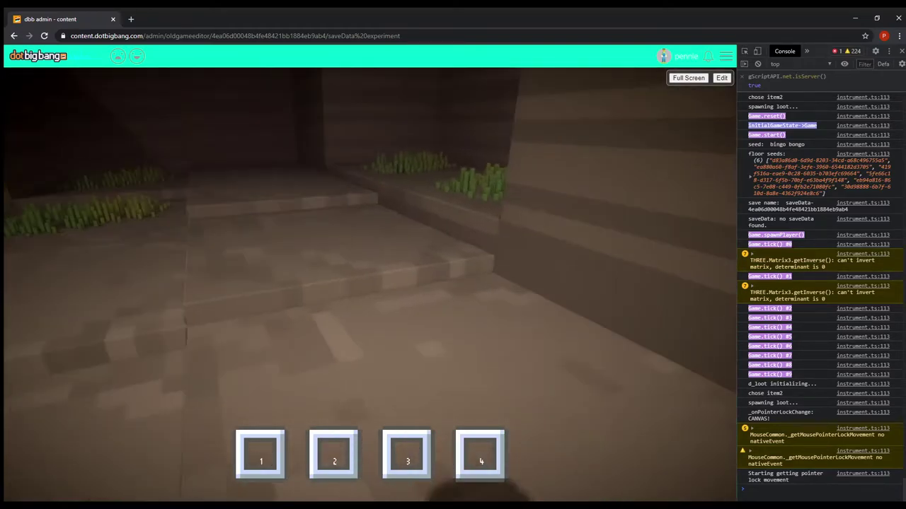
{"action": "key", "text": "w"}
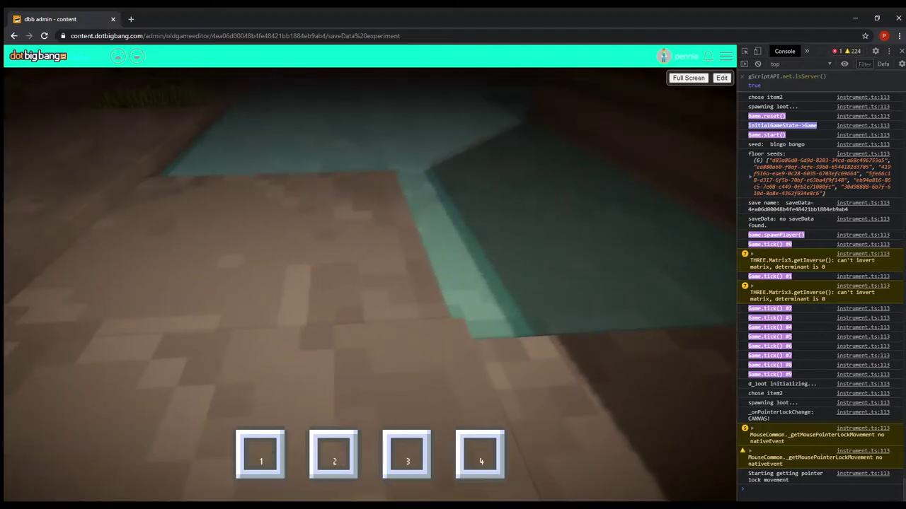
{"action": "key", "text": "w"}
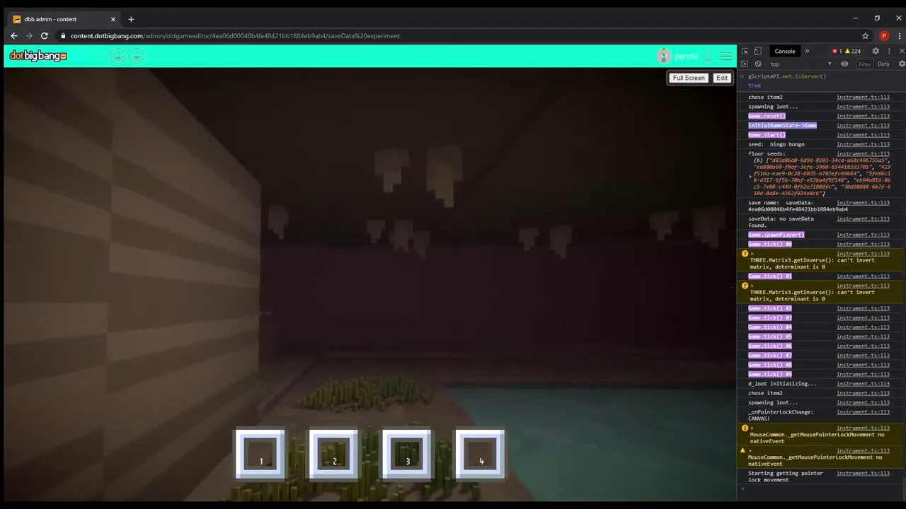
{"action": "key", "text": "s"}
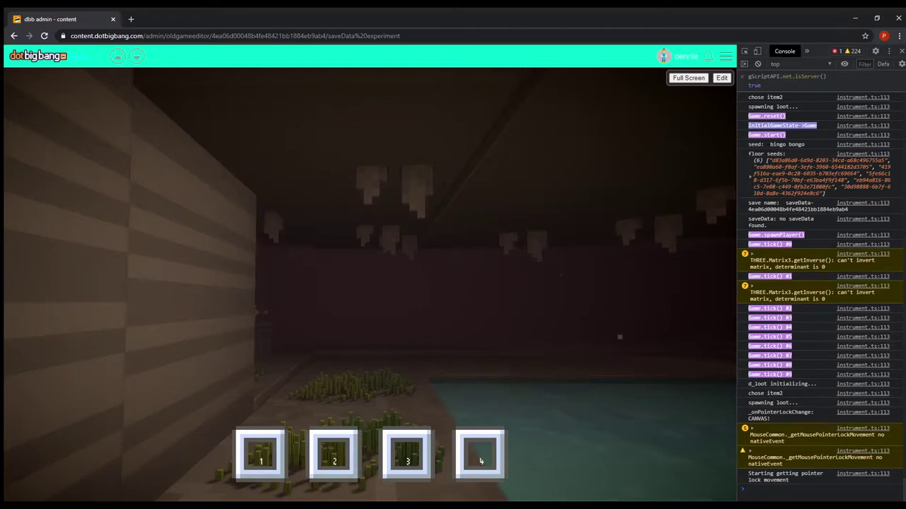
Step: Leave play mode and return to editing the level
{"action": "key", "text": "Escape"}
{"action": "left_click", "coordinate": [521, 247]}
{"action": "left_click", "coordinate": [498, 222]}
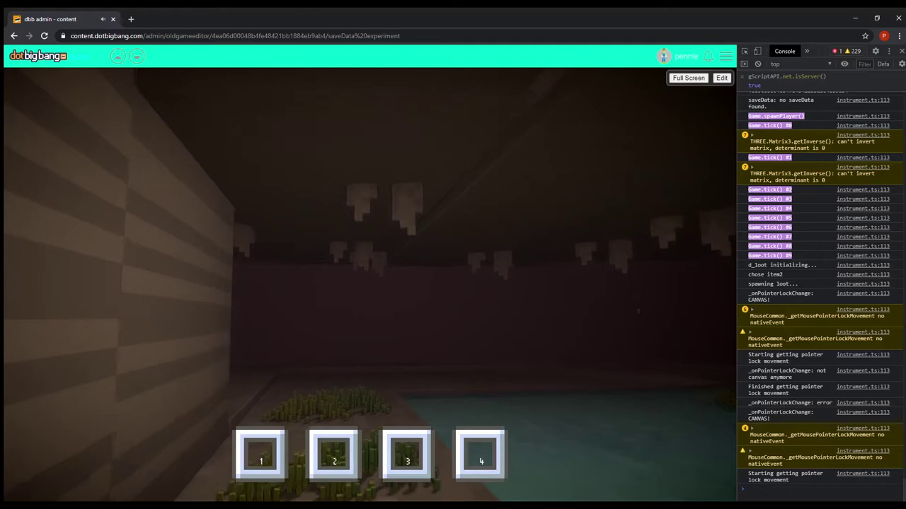
{"action": "key", "text": "Escape"}
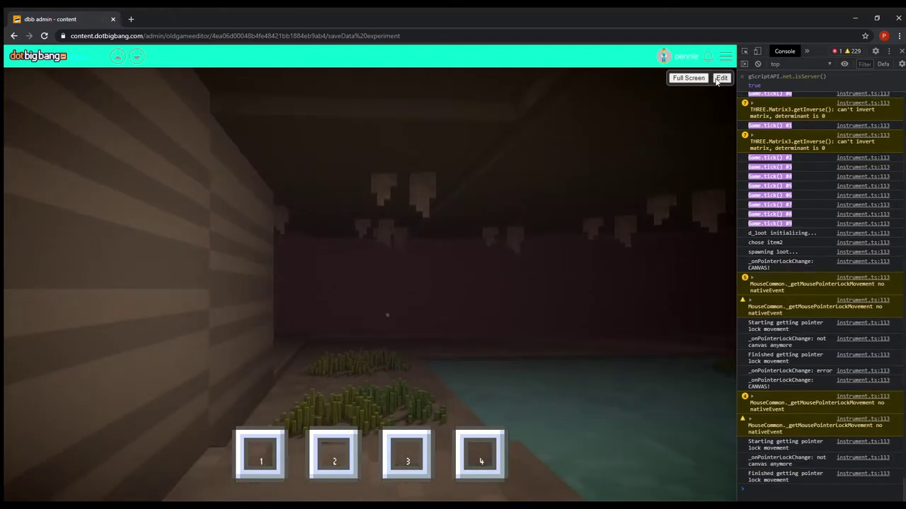
{"action": "left_click", "coordinate": [718, 80]}
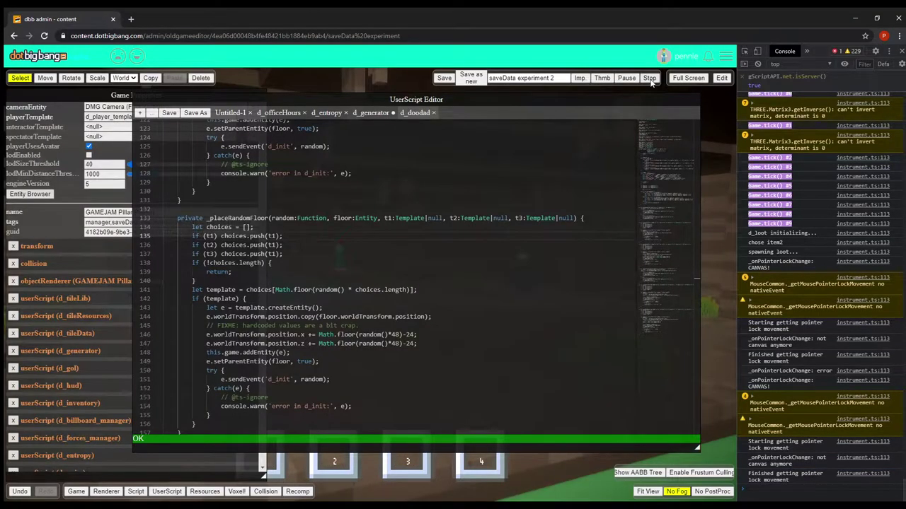
Step: Read from the hardcoded position offsets in _placeRandomFloor down through _placeGrassCeiling to _placeCenterCeiling
{"action": "left_click", "coordinate": [513, 168]}
{"action": "left_click_drag", "start_coordinate": [522, 200], "coordinate": [538, 256]}
{"action": "left_click", "coordinate": [540, 262]}
{"action": "left_click_drag", "start_coordinate": [527, 165], "coordinate": [535, 201]}
{"action": "left_click", "coordinate": [545, 325]}
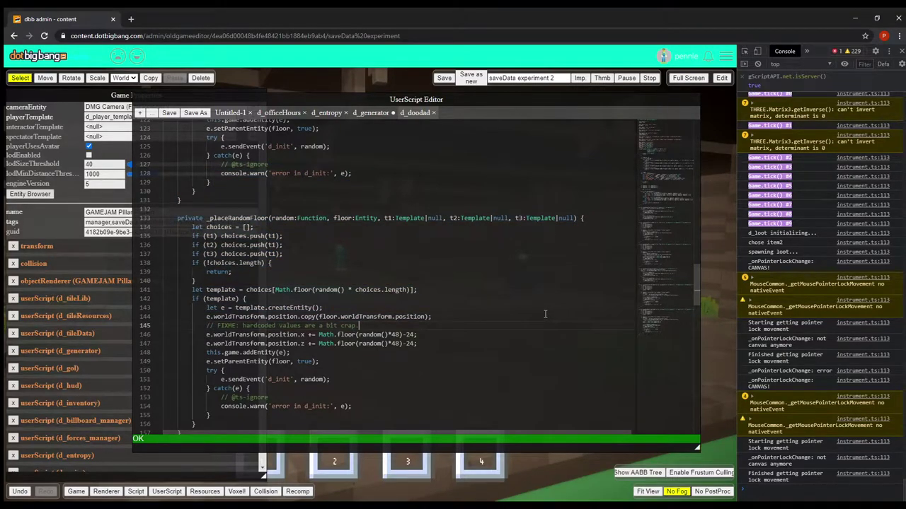
{"action": "scroll", "coordinate": [361, 234], "scroll_direction": "down", "scroll_amount": 3}
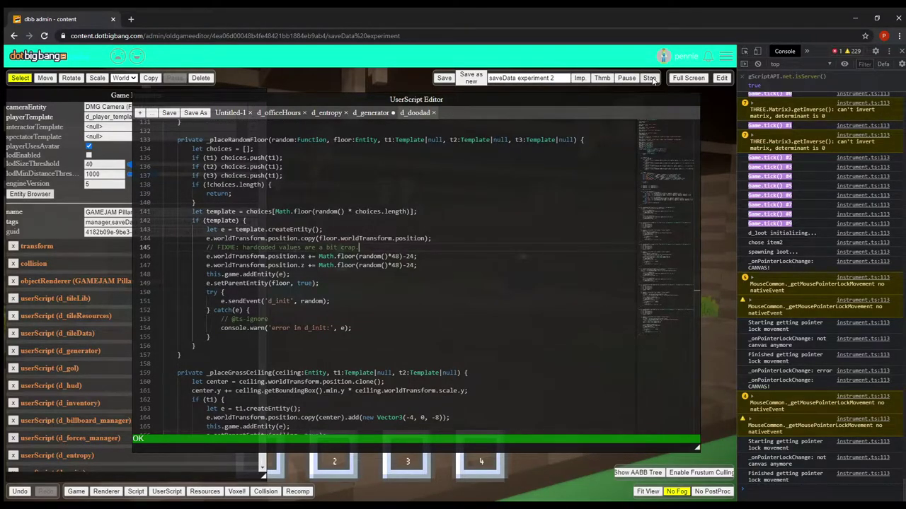
{"action": "scroll", "coordinate": [385, 265], "scroll_direction": "up", "scroll_amount": 3}
{"action": "scroll", "coordinate": [457, 271], "scroll_direction": "down", "scroll_amount": 3}
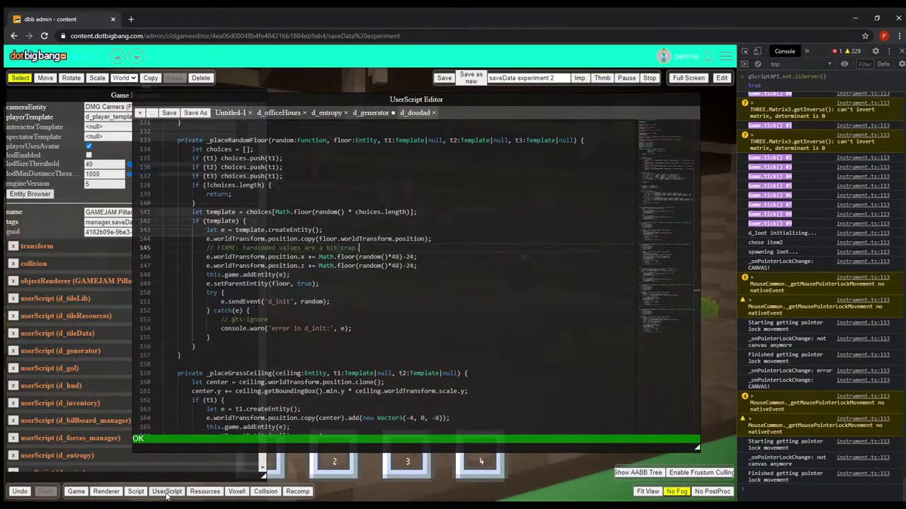
{"action": "scroll", "coordinate": [435, 260], "scroll_direction": "down", "scroll_amount": 7}
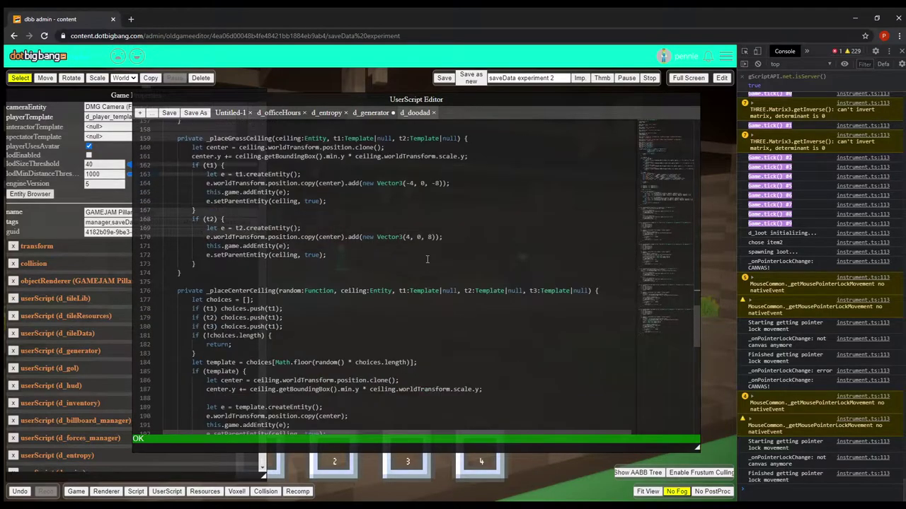
Step: Select the pedestal in the level, expand its d_loot component and open the d_loot script
{"action": "left_click", "coordinate": [167, 491]}
{"action": "left_click", "coordinate": [495, 298]}
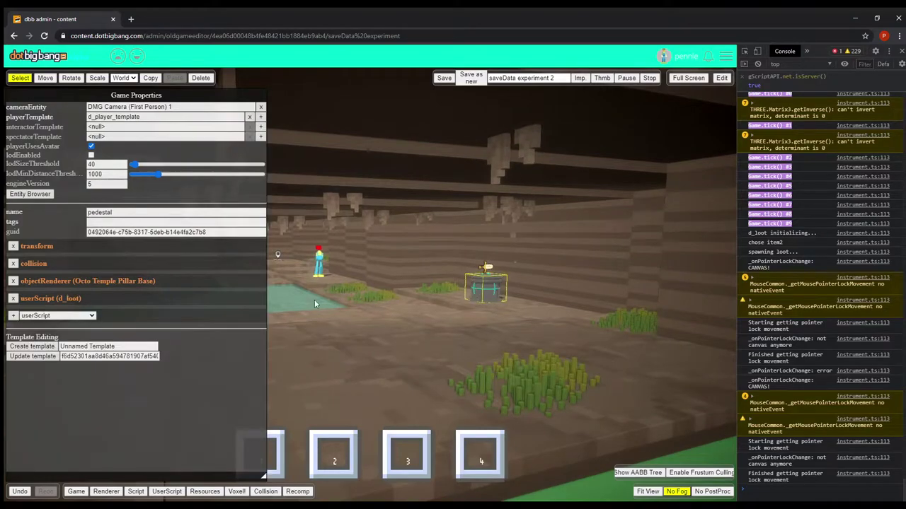
{"action": "left_click", "coordinate": [135, 299]}
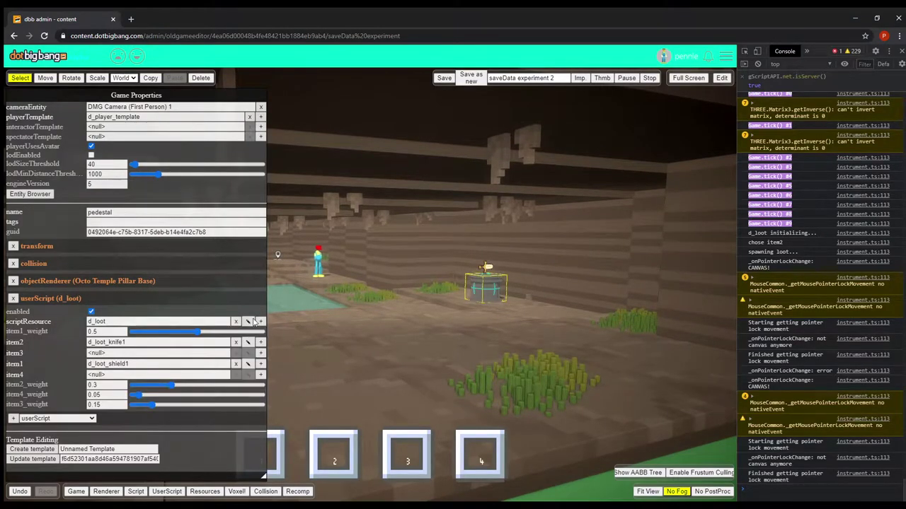
{"action": "left_click", "coordinate": [247, 321]}
{"action": "left_click_drag", "start_coordinate": [439, 99], "coordinate": [490, 369]}
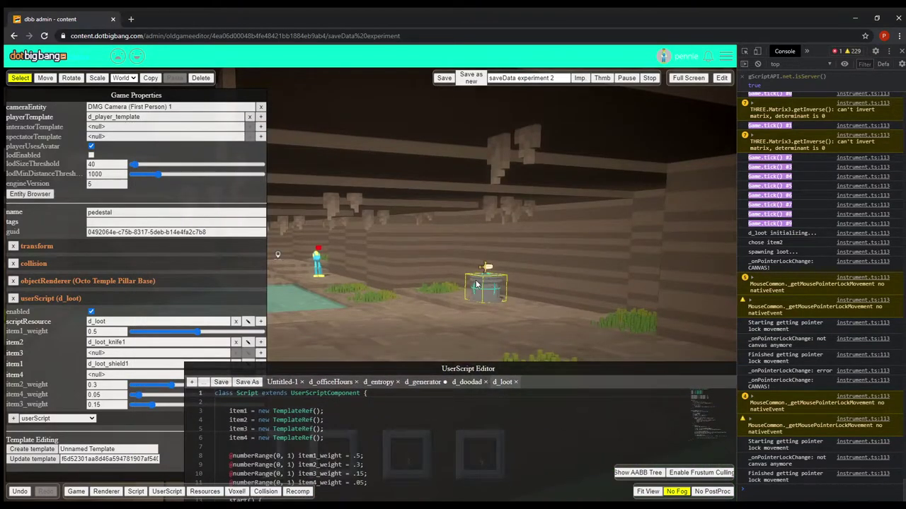
Step: Focus on the selected pedestal and inspect it and the item on it up close
{"action": "key", "text": "f"}
{"action": "scroll", "coordinate": [413, 271], "scroll_direction": "up", "scroll_amount": 3}
{"action": "scroll", "coordinate": [413, 271], "scroll_direction": "down", "scroll_amount": 5}
{"action": "middle_click_drag", "start_coordinate": [411, 267], "coordinate": [373, 294]}
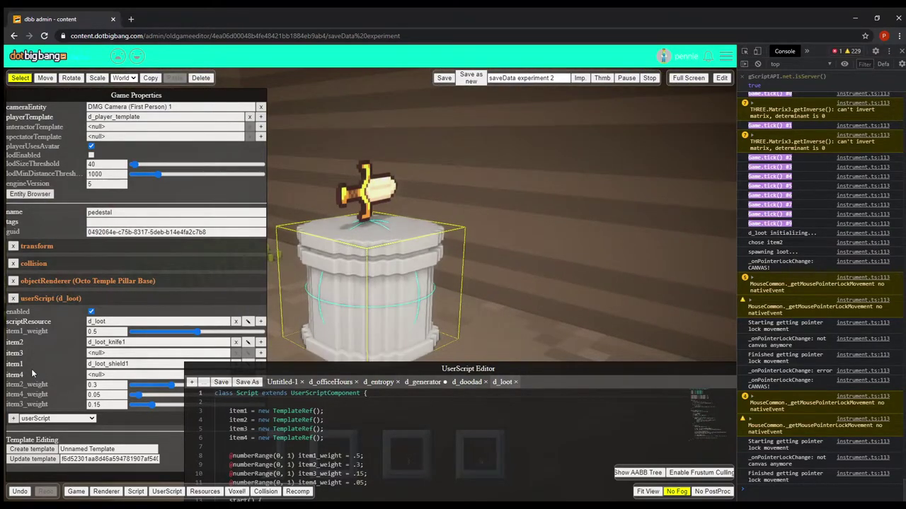
Step: Compare the pedestal's d_loot item templates and weight settings with the properties declared in the d_loot script
{"action": "left_click_drag", "start_coordinate": [200, 368], "coordinate": [360, 317]}
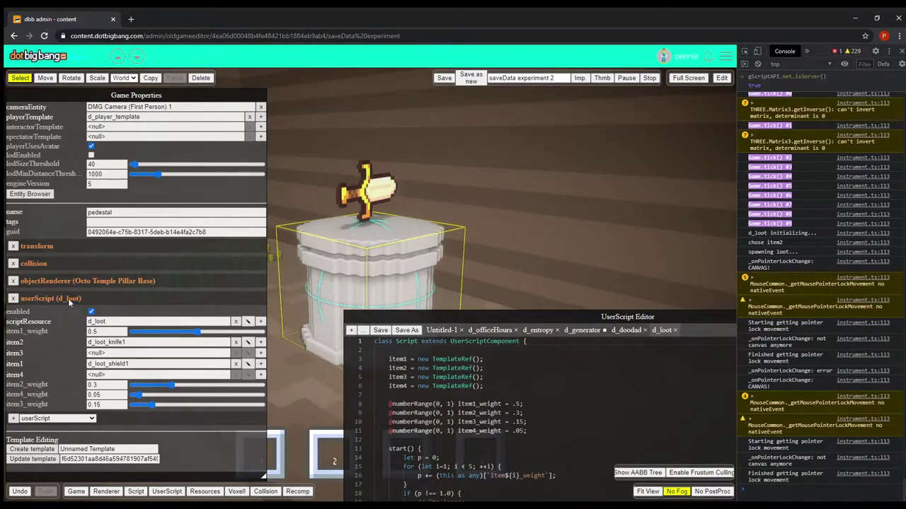
{"action": "left_click_drag", "start_coordinate": [486, 317], "coordinate": [469, 108]}
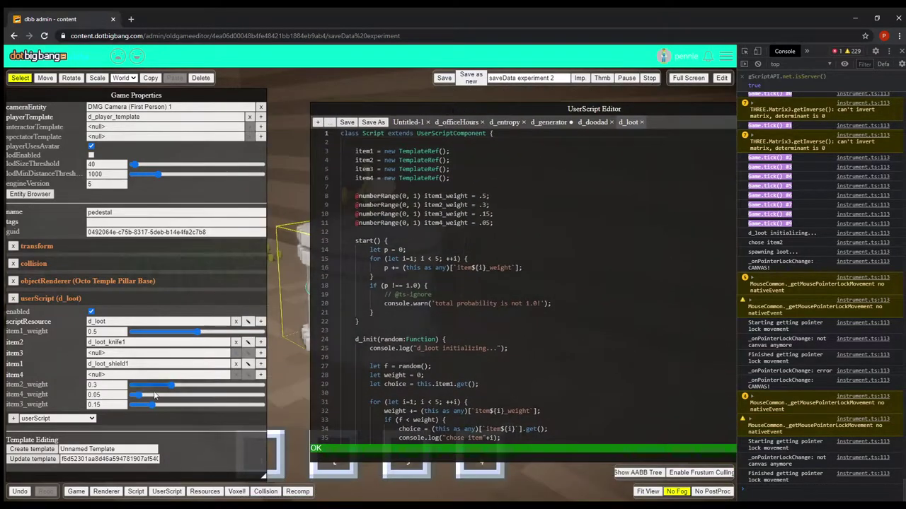
{"action": "left_click_drag", "start_coordinate": [375, 113], "coordinate": [193, 100]}
{"action": "left_click_drag", "start_coordinate": [316, 211], "coordinate": [247, 147]}
{"action": "left_click", "coordinate": [247, 147]}
{"action": "left_click_drag", "start_coordinate": [304, 93], "coordinate": [295, 114]}
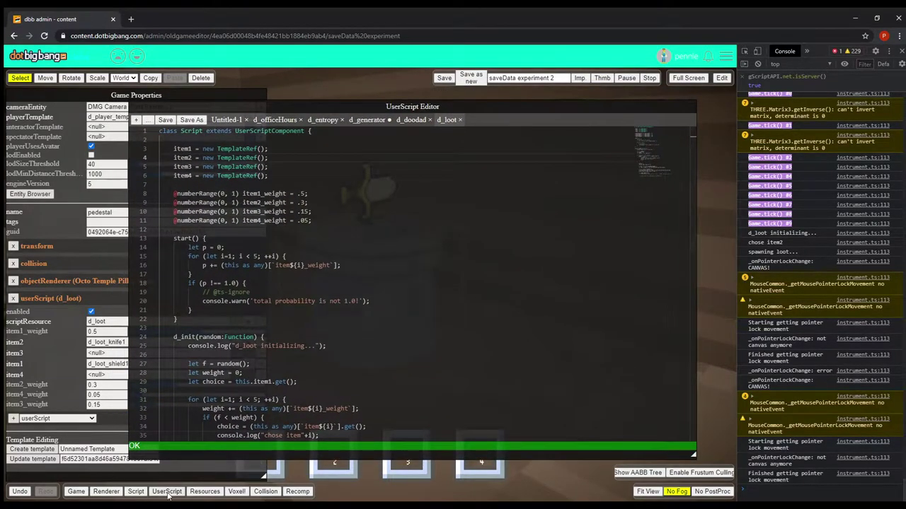
{"action": "left_click", "coordinate": [166, 491]}
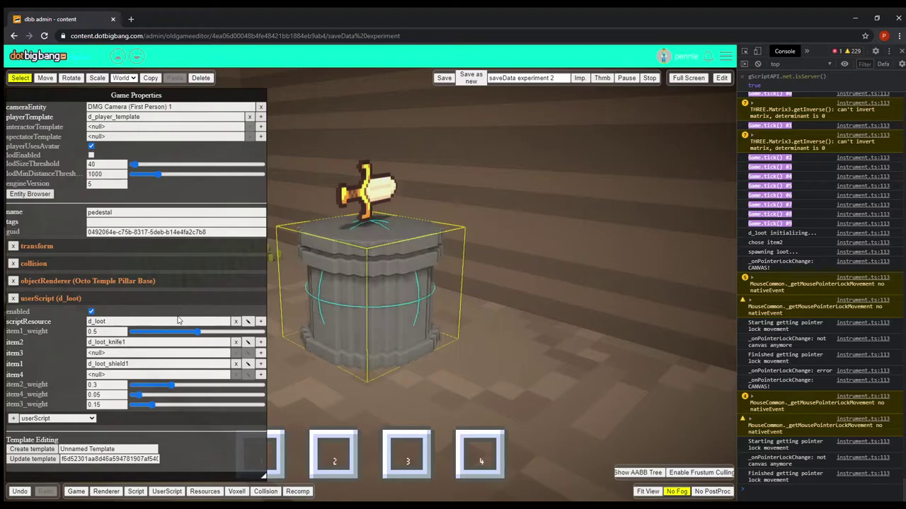
{"action": "left_click", "coordinate": [166, 491]}
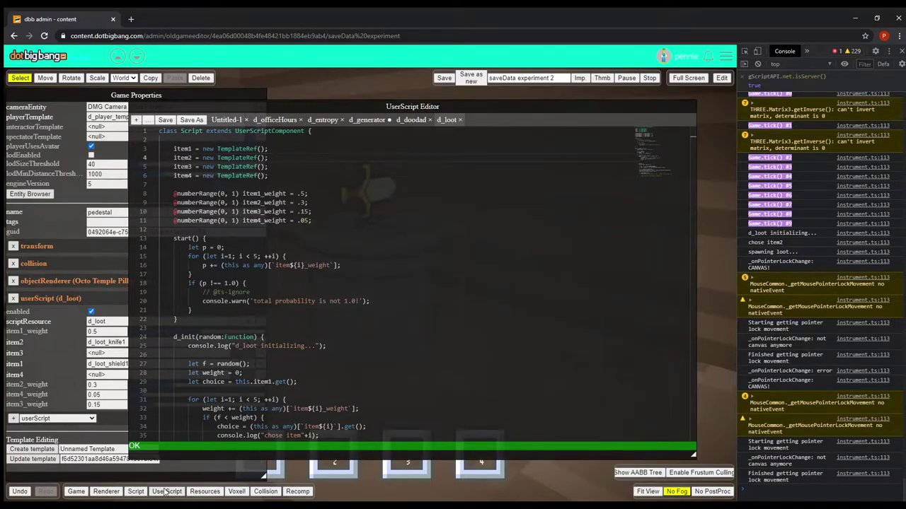
Step: Examine the four numberRange declarations for item1_weight to item4_weight in the d_loot script
{"action": "left_click", "coordinate": [317, 220]}
{"action": "left_click", "coordinate": [319, 184]}
{"action": "left_click_drag", "start_coordinate": [329, 220], "coordinate": [181, 194]}
{"action": "left_click", "coordinate": [175, 193]}
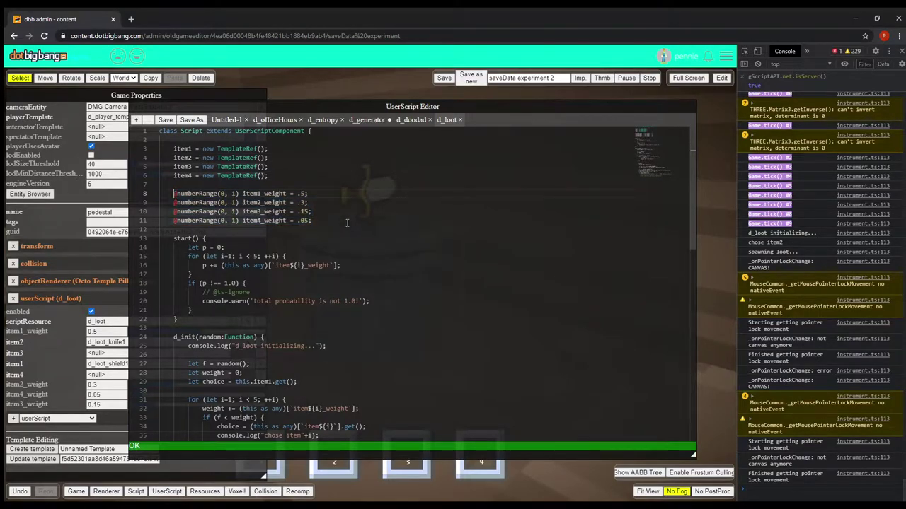
{"action": "left_click_drag", "start_coordinate": [349, 224], "coordinate": [191, 202]}
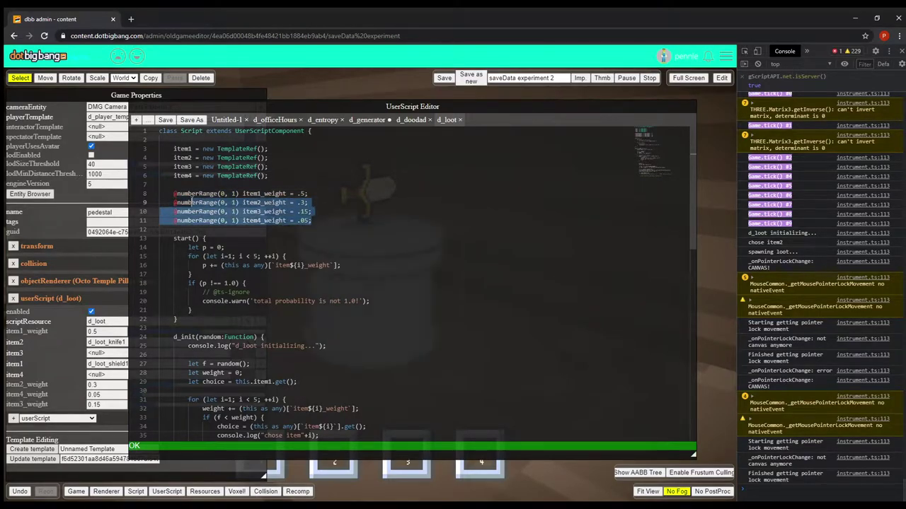
{"action": "left_click", "coordinate": [300, 192]}
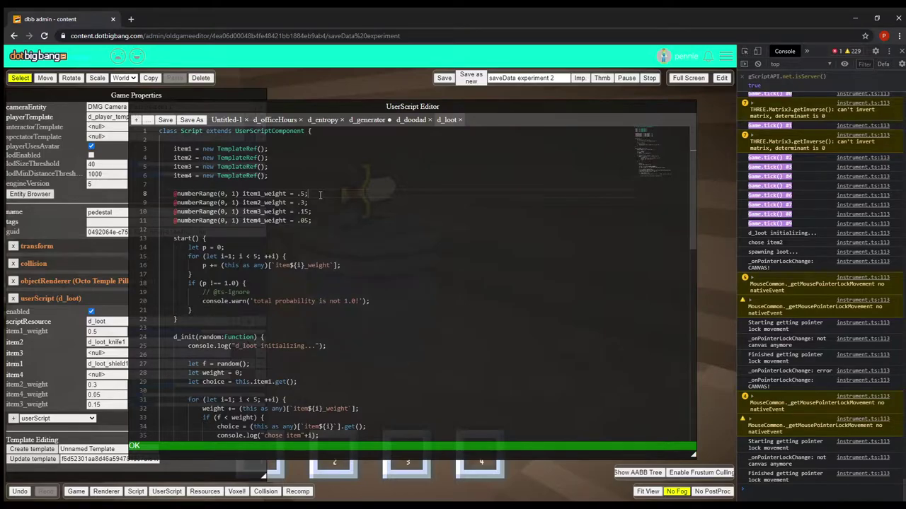
Step: Review the start() function that sums the item weights and warns when the total probability is not 1.0
{"action": "left_click_drag", "start_coordinate": [188, 257], "coordinate": [358, 308]}
{"action": "left_click", "coordinate": [340, 284]}
{"action": "left_click_drag", "start_coordinate": [277, 312], "coordinate": [284, 278]}
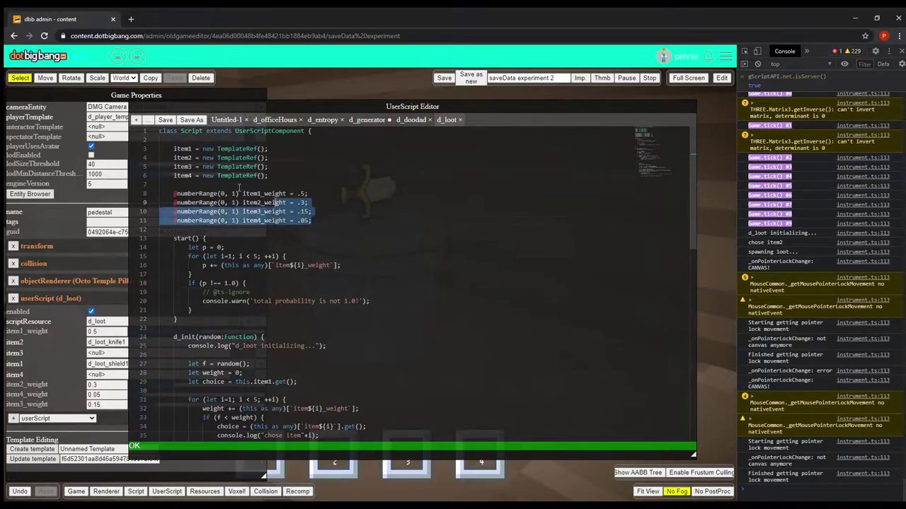
Step: Review the item1 to item4 TemplateRef declarations together with their matching weight lines
{"action": "left_click", "coordinate": [171, 148]}
{"action": "left_click_drag", "start_coordinate": [287, 171], "coordinate": [287, 179]}
{"action": "left_click", "coordinate": [288, 178]}
{"action": "left_click_drag", "start_coordinate": [316, 222], "coordinate": [177, 194]}
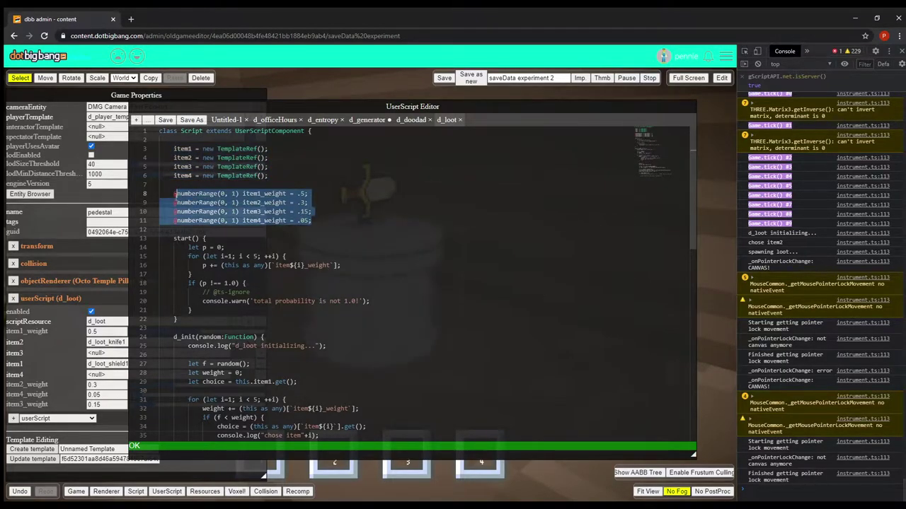
{"action": "left_click", "coordinate": [338, 194]}
Step: Examine the d_init function from its random parameter through the loop that picks a weighted item
{"action": "scroll", "coordinate": [338, 194], "scroll_direction": "down", "scroll_amount": 3}
{"action": "scroll", "coordinate": [338, 194], "scroll_direction": "up", "scroll_amount": 2}
{"action": "scroll", "coordinate": [168, 184], "scroll_direction": "down", "scroll_amount": 5}
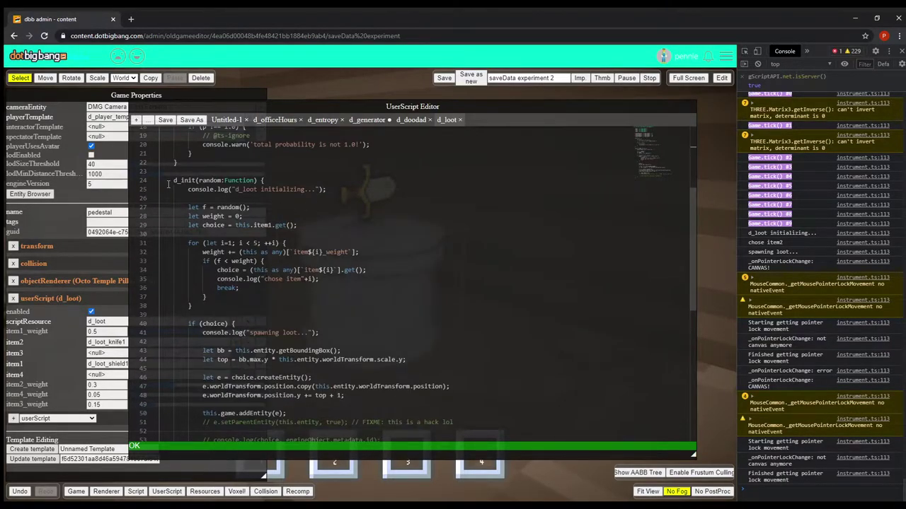
{"action": "left_click", "coordinate": [192, 306], "text": "shift"}
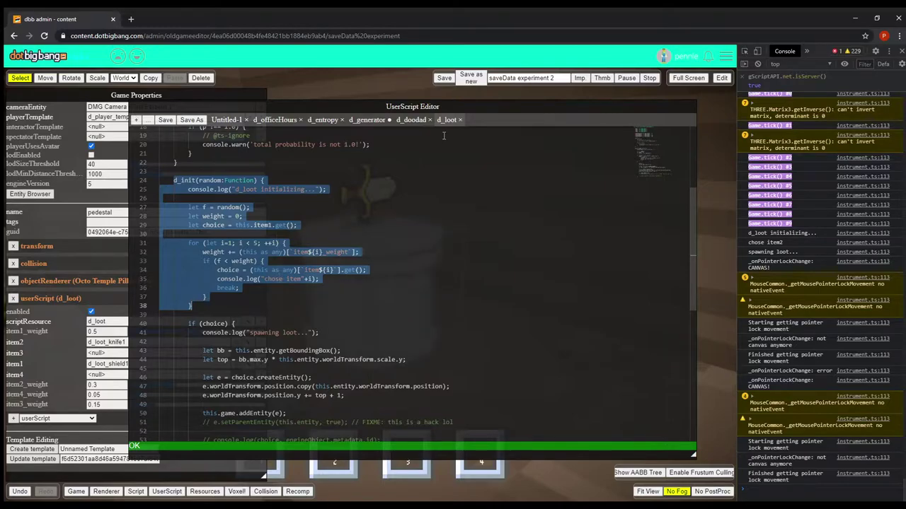
Step: Search the d_doodad script for "sendEvent"
{"action": "left_click", "coordinate": [412, 120]}
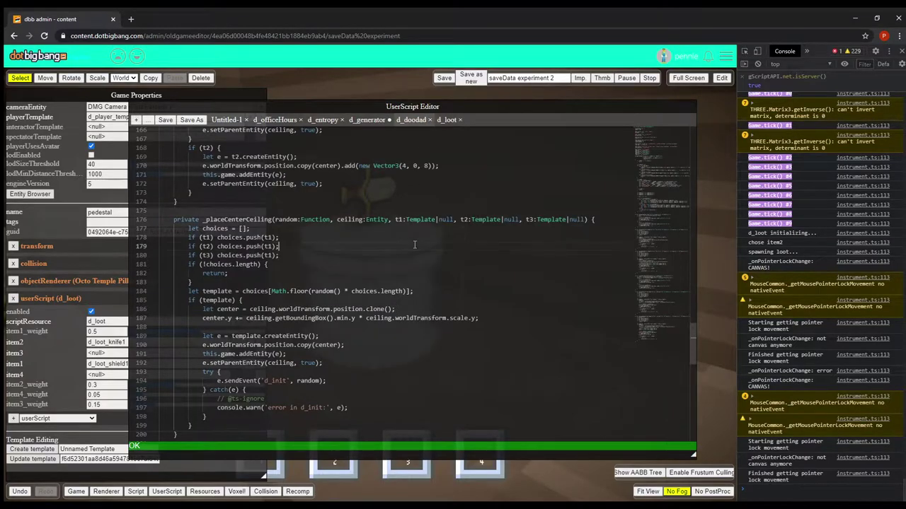
{"action": "key", "text": "ctrl+f"}
{"action": "type", "text": "sendEvent"}
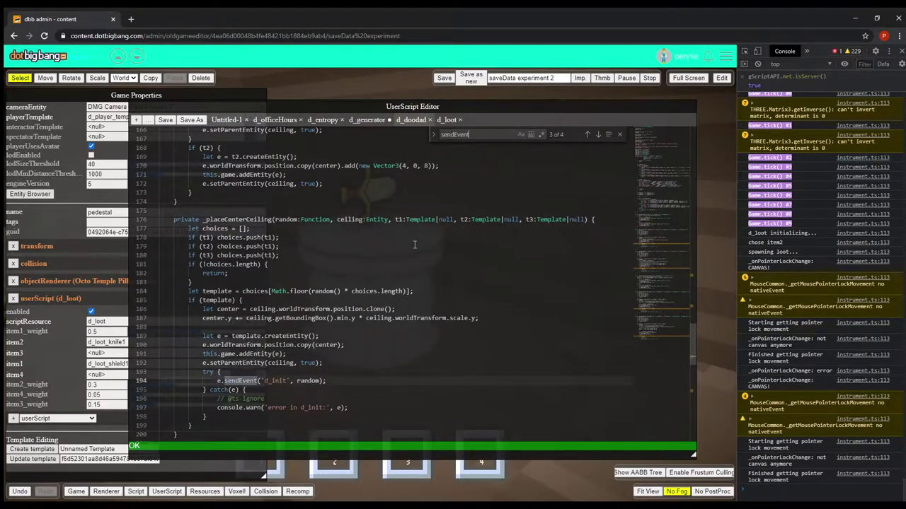
Step: Examine the sendEvent('d_init', random) call inside the _placeCenterCeiling function of the d_doodad script
{"action": "scroll", "coordinate": [419, 244], "scroll_direction": "down", "scroll_amount": 3}
{"action": "scroll", "coordinate": [422, 244], "scroll_direction": "up", "scroll_amount": 3}
{"action": "key", "text": "Escape"}
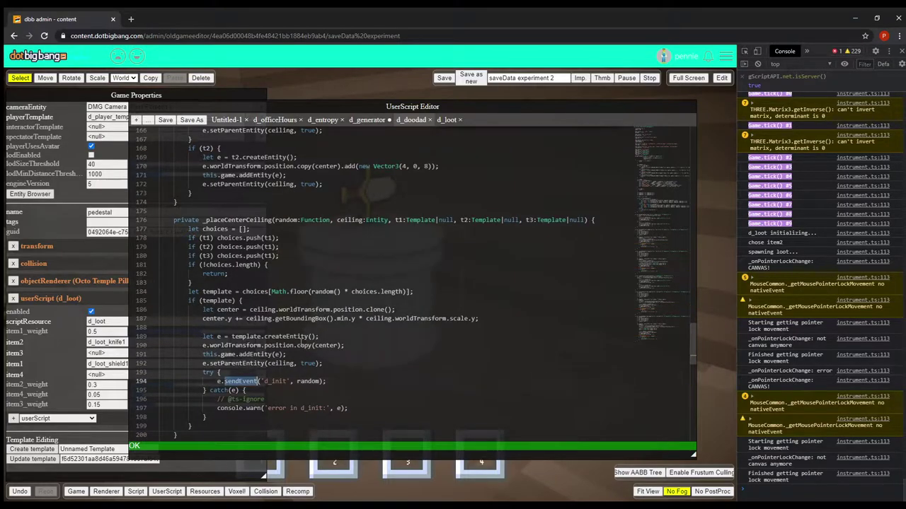
{"action": "double_click", "coordinate": [273, 381]}
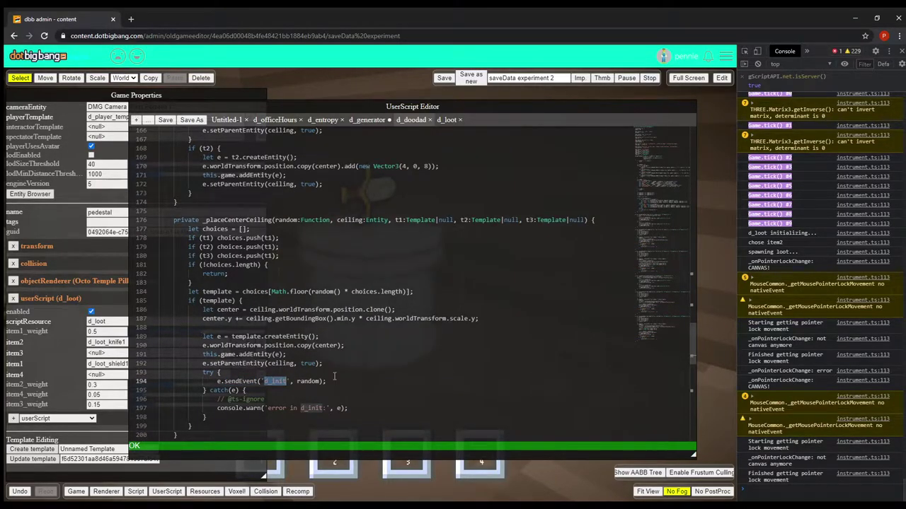
{"action": "left_click_drag", "start_coordinate": [330, 382], "coordinate": [221, 399]}
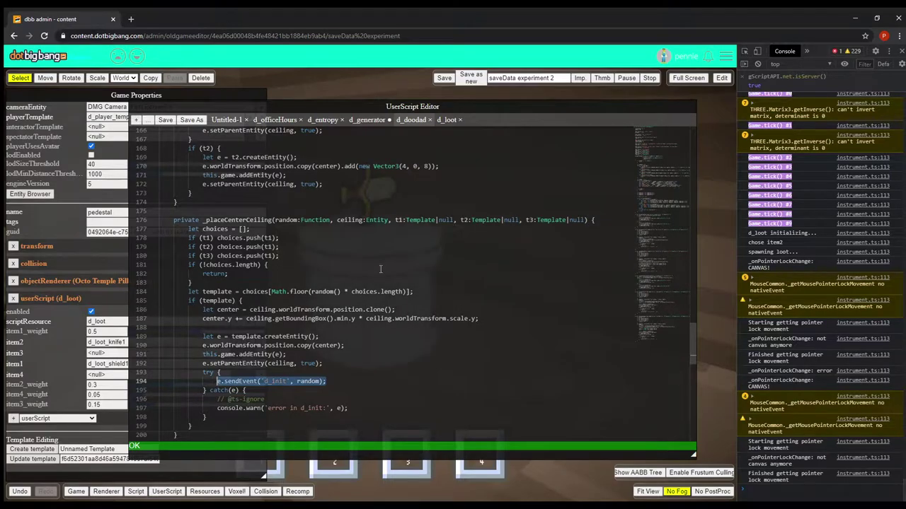
{"action": "left_click", "coordinate": [363, 366]}
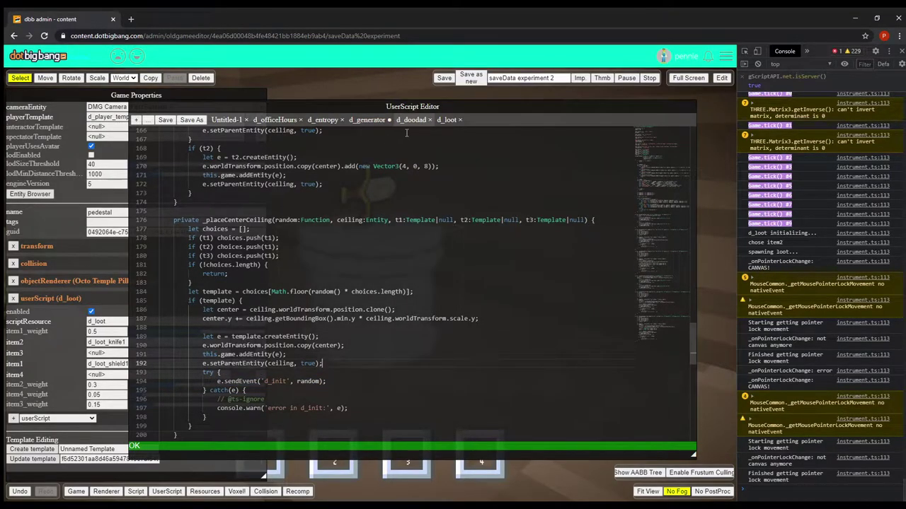
Step: Switch to the d_loot script and review its whole d_init(random:Function) function
{"action": "left_click", "coordinate": [441, 120]}
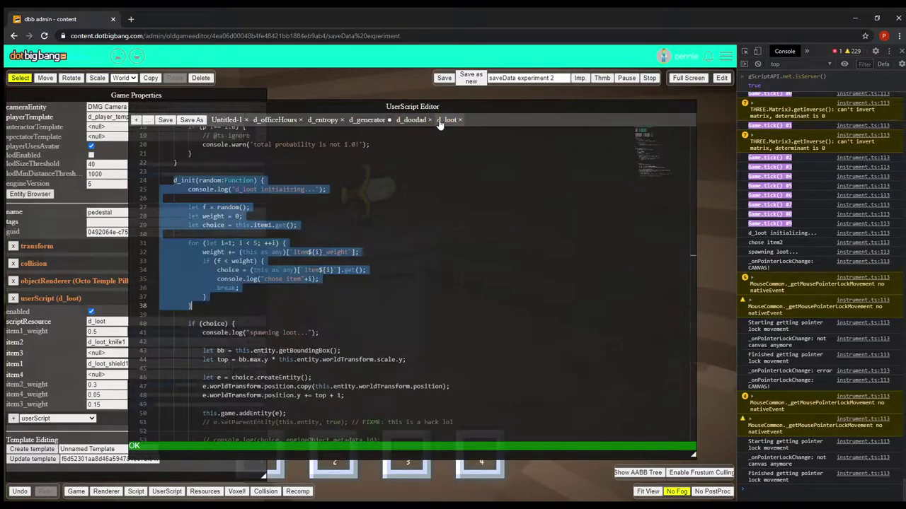
{"action": "left_click", "coordinate": [403, 248]}
{"action": "left_click_drag", "start_coordinate": [173, 180], "coordinate": [244, 306]}
{"action": "scroll", "coordinate": [245, 302], "scroll_direction": "up", "scroll_amount": 6}
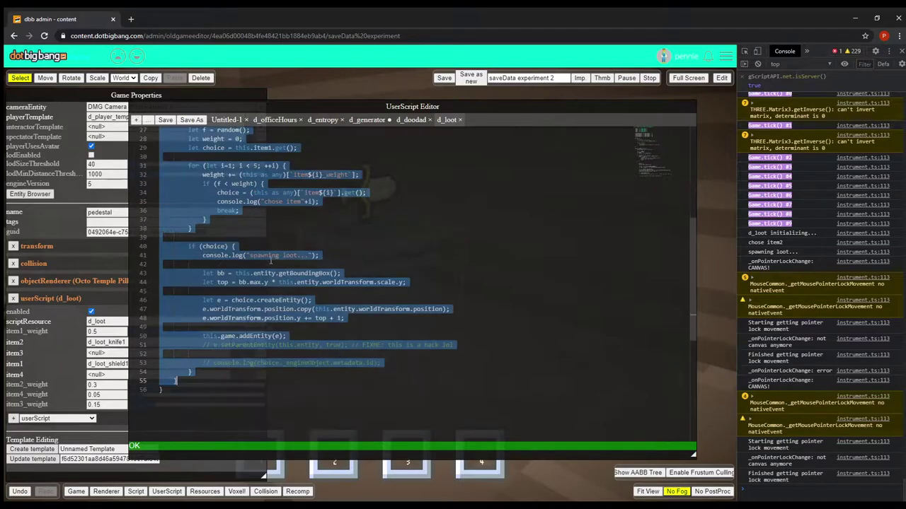
{"action": "left_click", "coordinate": [310, 165]}
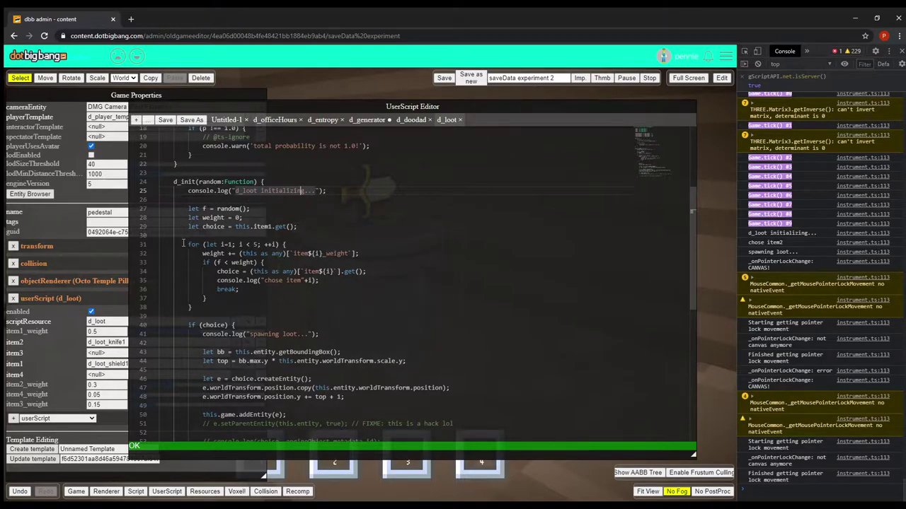
Step: Examine the for loop in d_init that accumulates the item weights and picks the chosen item
{"action": "left_click_drag", "start_coordinate": [183, 244], "coordinate": [217, 275]}
{"action": "left_click", "coordinate": [229, 307]}
{"action": "left_click_drag", "start_coordinate": [229, 307], "coordinate": [189, 245]}
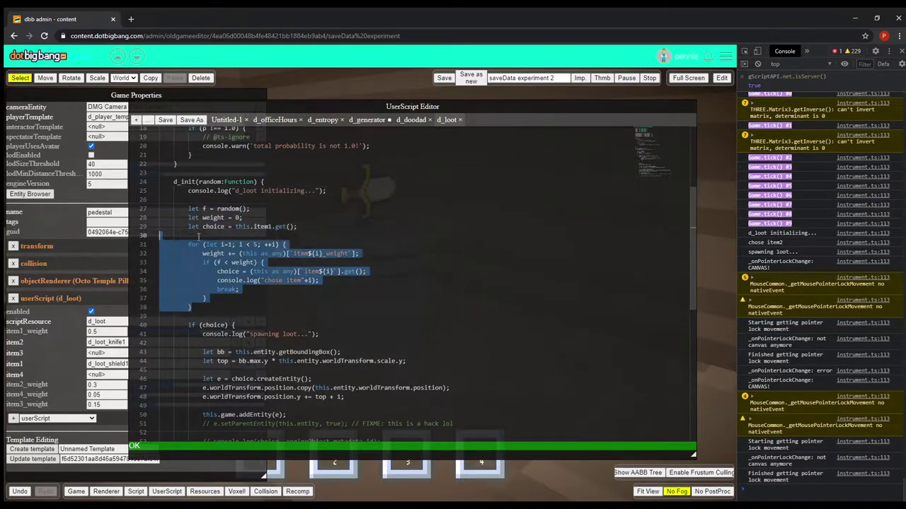
{"action": "scroll", "coordinate": [309, 256], "scroll_direction": "down", "scroll_amount": 3}
{"action": "left_click", "coordinate": [303, 222]}
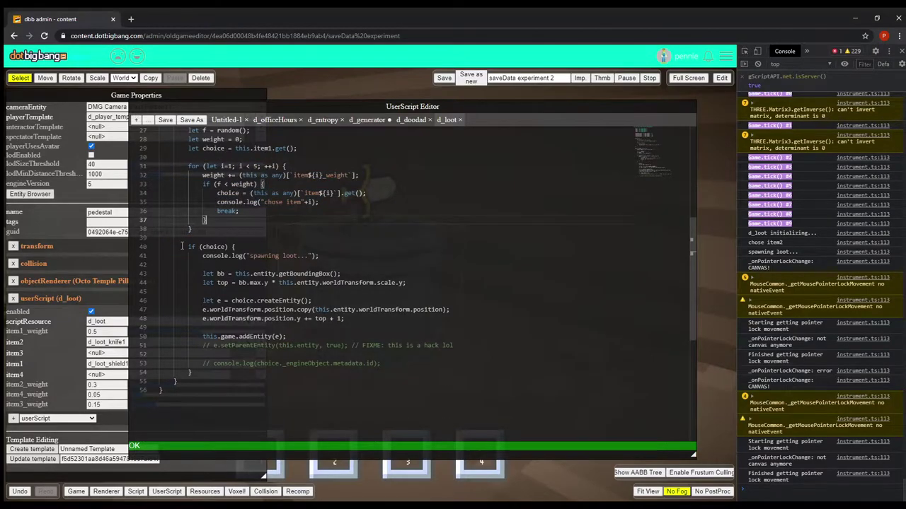
Step: Review the if (choice) block that creates the loot entity and positions it on top of the pedestal
{"action": "left_click_drag", "start_coordinate": [188, 247], "coordinate": [264, 393]}
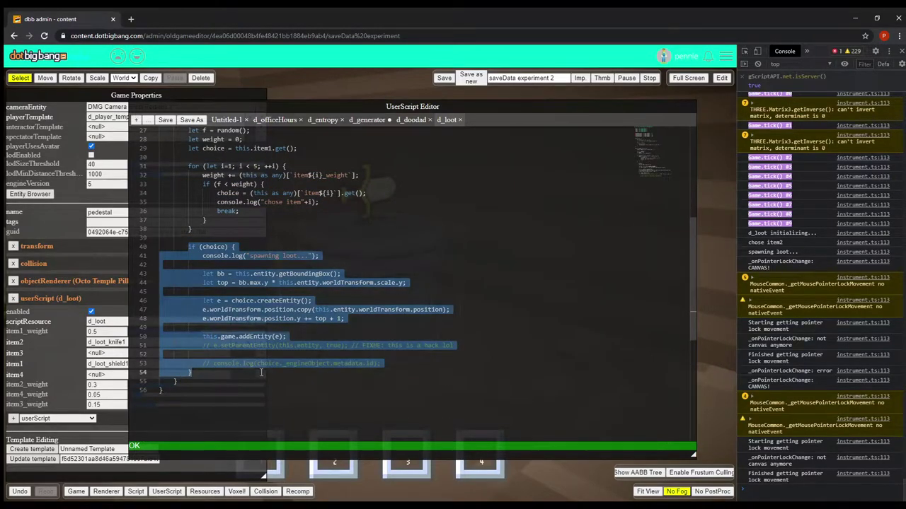
{"action": "left_click", "coordinate": [261, 373]}
{"action": "left_click_drag", "start_coordinate": [197, 258], "coordinate": [394, 364]}
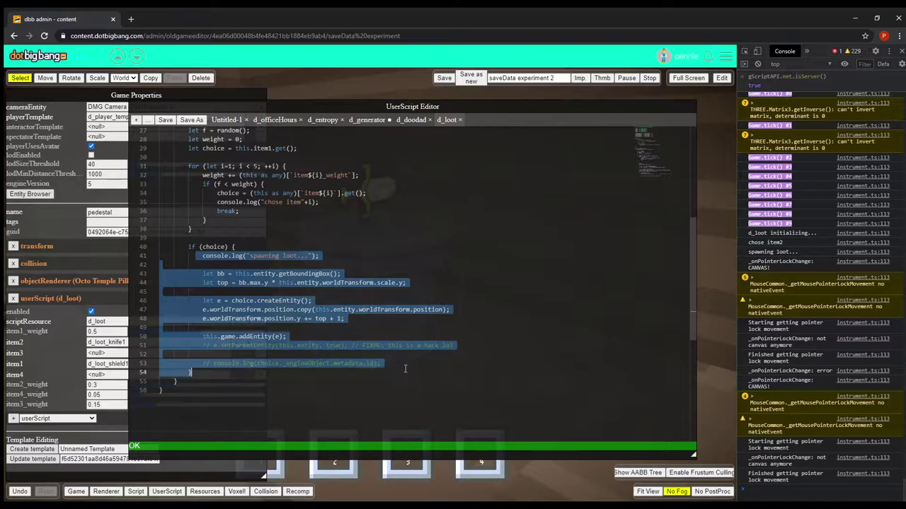
{"action": "left_click", "coordinate": [407, 362]}
{"action": "mouse_move", "coordinate": [367, 105]}
{"action": "left_mouse_down"}
{"action": "mouse_move", "coordinate": [365, 94]}
{"action": "mouse_move", "coordinate": [383, 101]}
{"action": "left_mouse_up"}
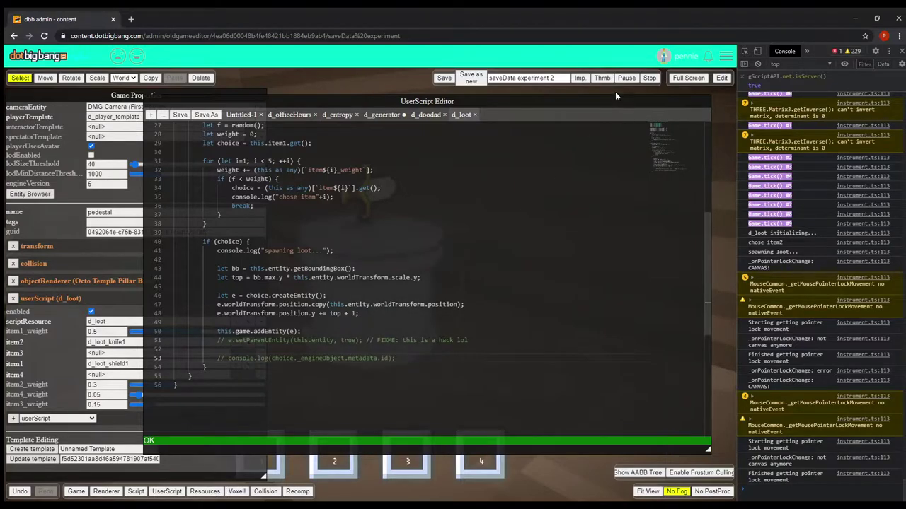
Step: Restart the game in play mode and walk past the grass and water to the pedestal holding the knife
{"action": "left_click", "coordinate": [651, 79]}
{"action": "left_click", "coordinate": [721, 78]}
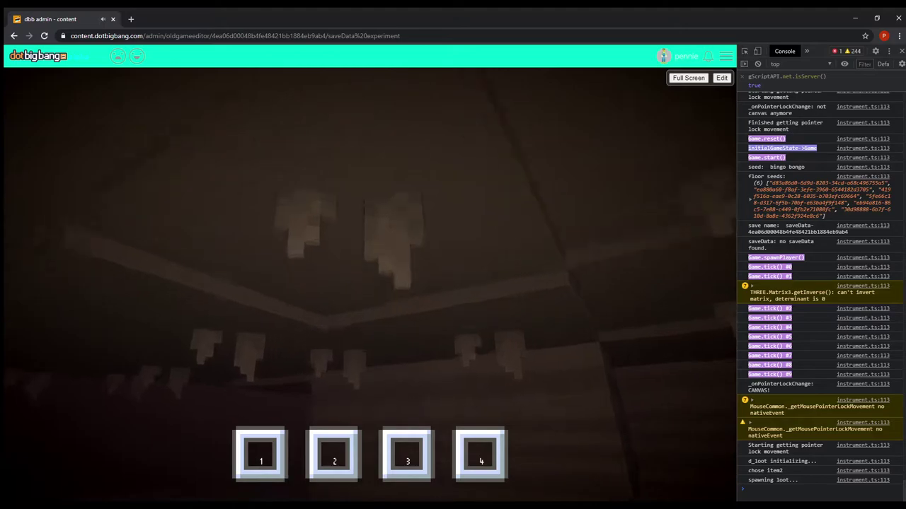
{"action": "key", "text": "w"}
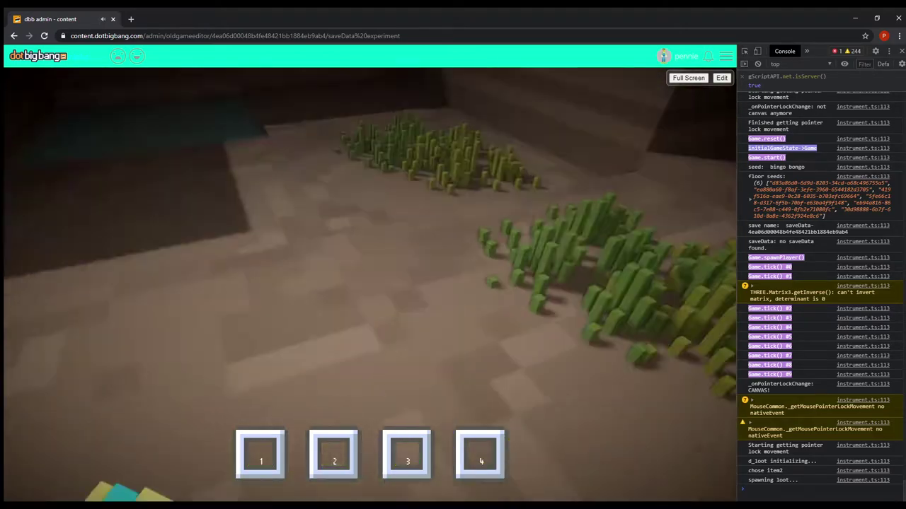
{"action": "key", "text": "w"}
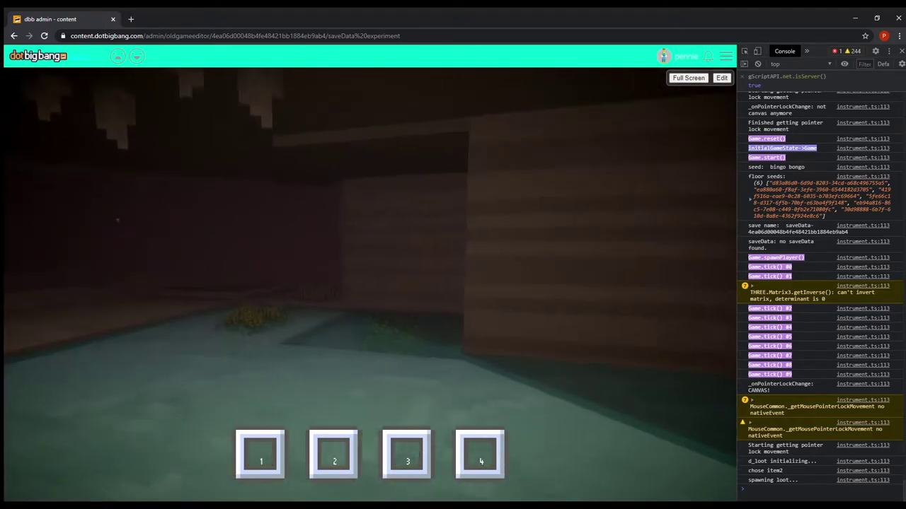
{"action": "key", "text": "w"}
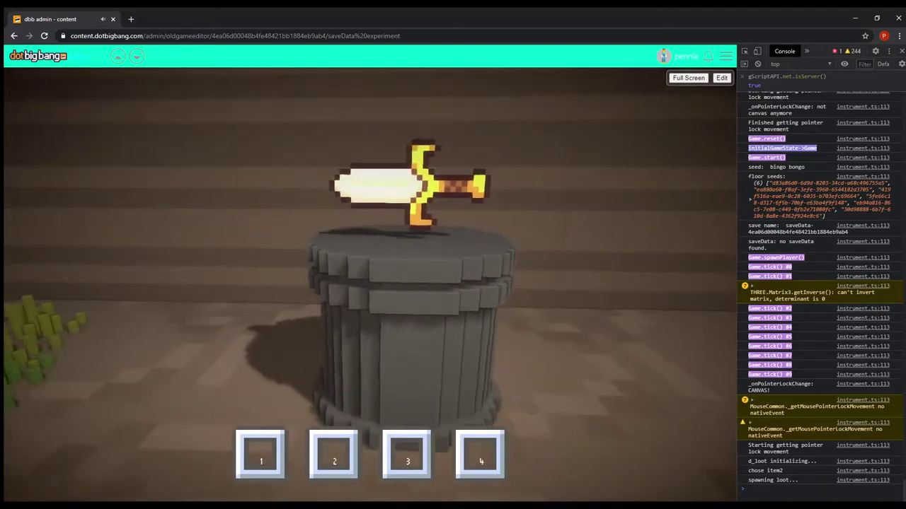
Step: Pick up the knife from the pedestal, look around the cave with it, and return to the editor
{"action": "key", "text": "e"}
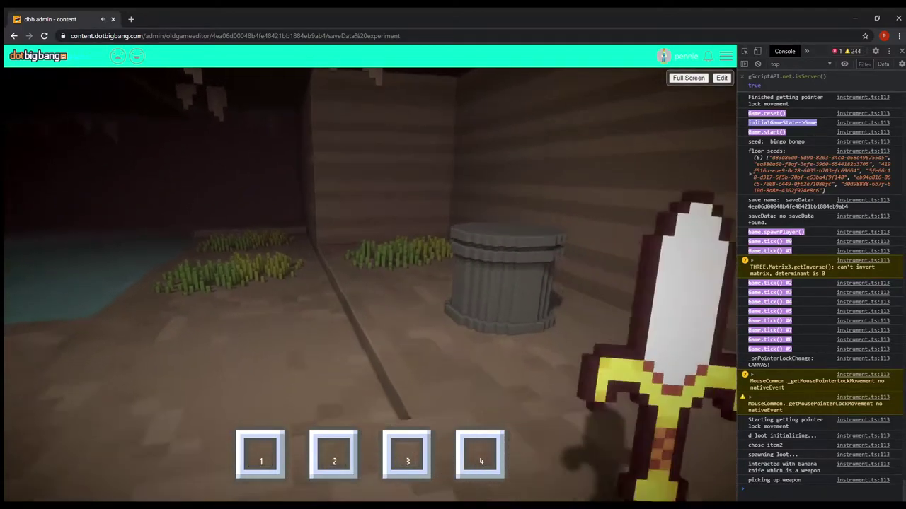
{"action": "key", "text": "w"}
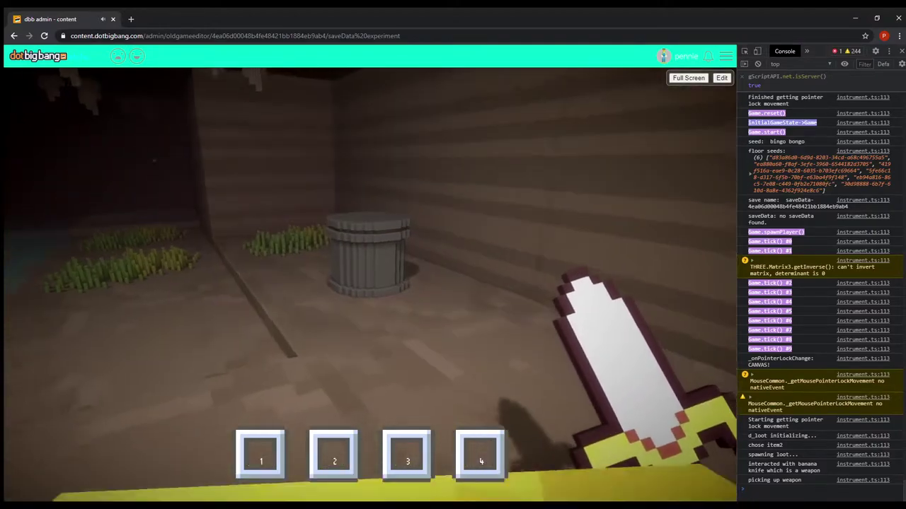
{"action": "key", "text": "Escape"}
{"action": "left_click", "coordinate": [721, 79]}
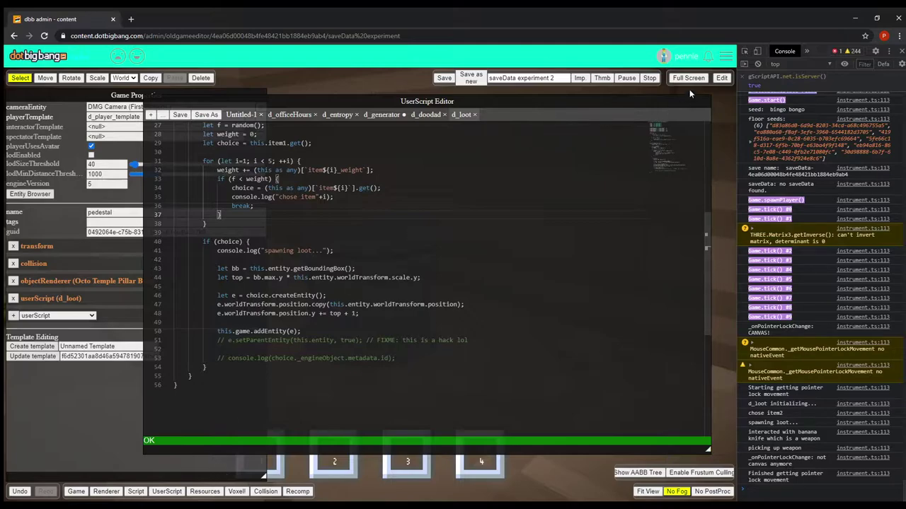
Step: Stop the game, close the UserScript Editor and bring the sample stalactites into view in the world
{"action": "left_click", "coordinate": [651, 79]}
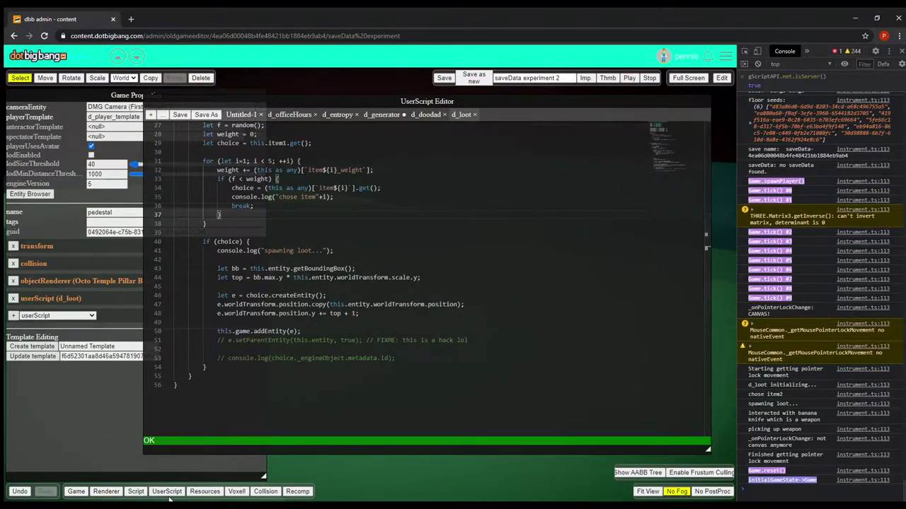
{"action": "left_click", "coordinate": [177, 491]}
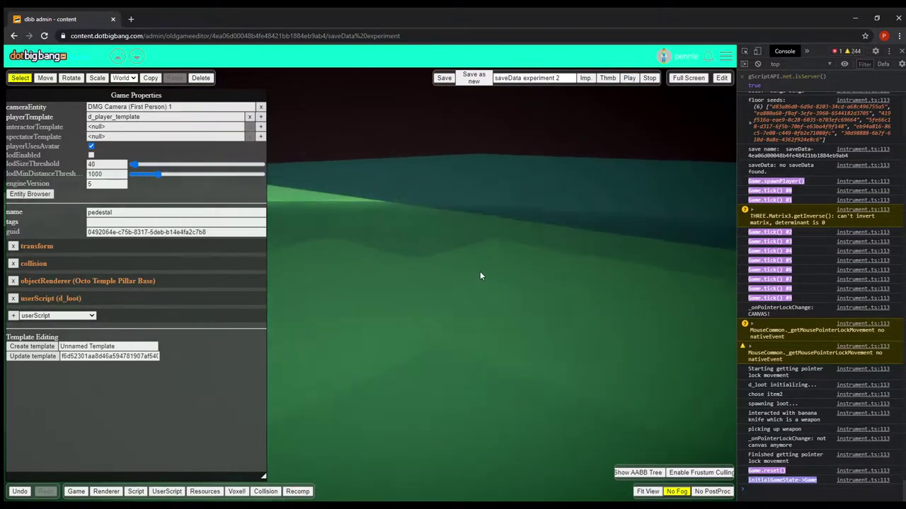
{"action": "right_click_drag", "start_coordinate": [294, 242], "coordinate": [408, 200]}
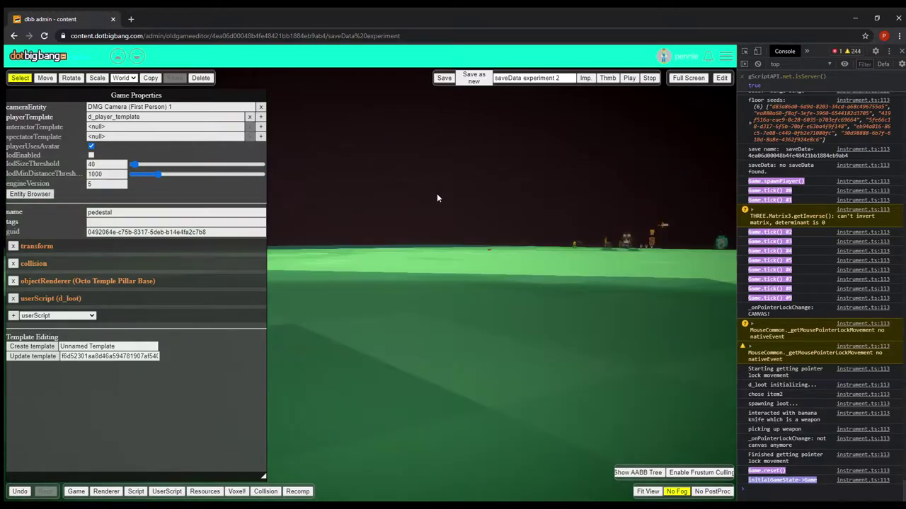
{"action": "scroll", "coordinate": [555, 250], "scroll_direction": "up", "scroll_amount": 3}
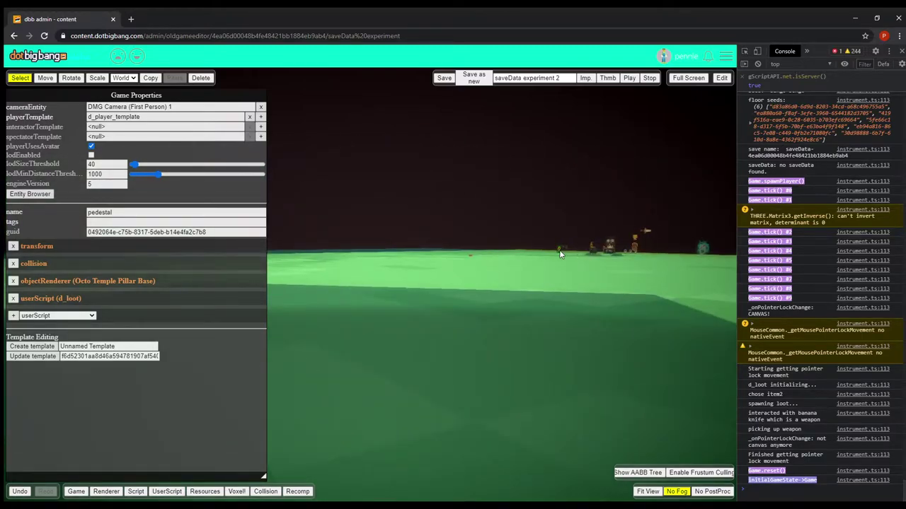
{"action": "key", "text": "f"}
{"action": "right_click_drag", "start_coordinate": [600, 220], "coordinate": [286, 221]}
{"action": "scroll", "coordinate": [346, 234], "scroll_direction": "up", "scroll_amount": 2}
{"action": "scroll", "coordinate": [345, 234], "scroll_direction": "down", "scroll_amount": 3}
{"action": "left_click", "coordinate": [472, 142]}
Step: Play the game and walk through the cave to inspect the stalactites hanging from the ceiling
{"action": "left_click", "coordinate": [721, 80]}
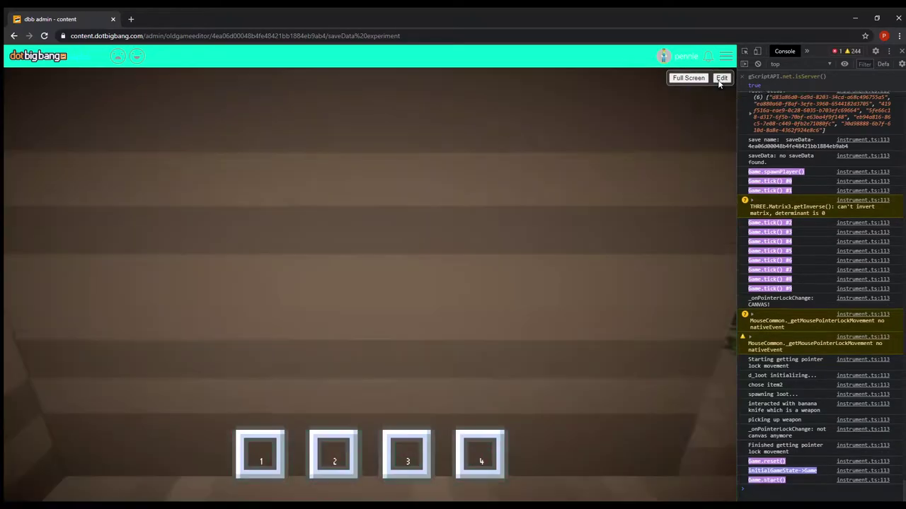
{"action": "key", "text": "w"}
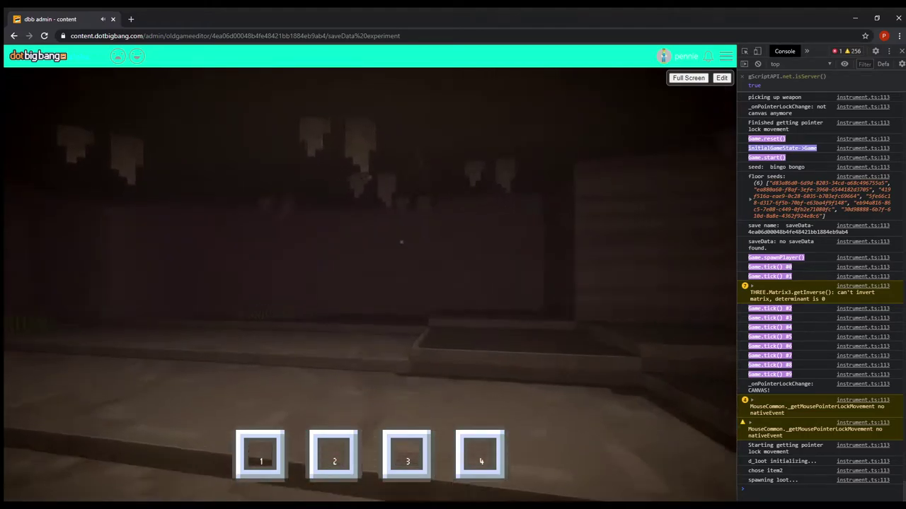
{"action": "key", "text": "d"}
{"action": "key", "text": "Escape"}
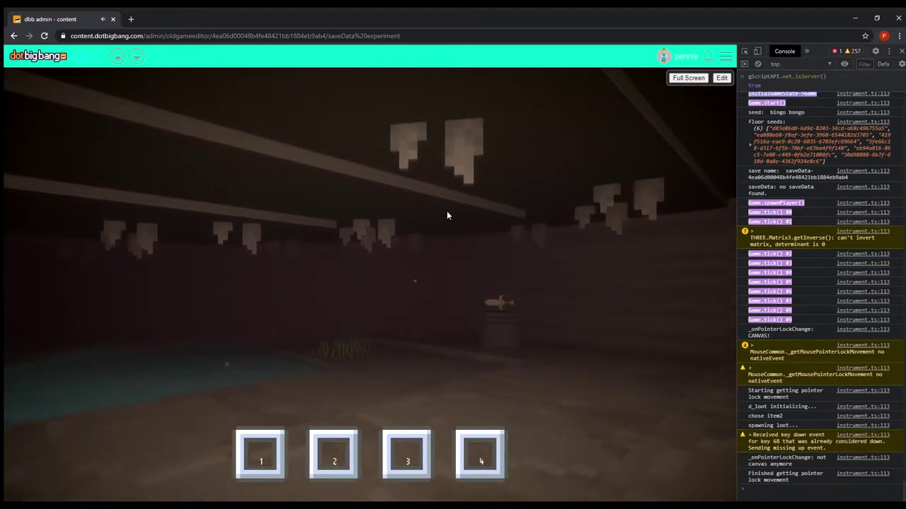
Step: Return to the editor, stop the game and select the test stalagtite object
{"action": "left_click", "coordinate": [721, 78]}
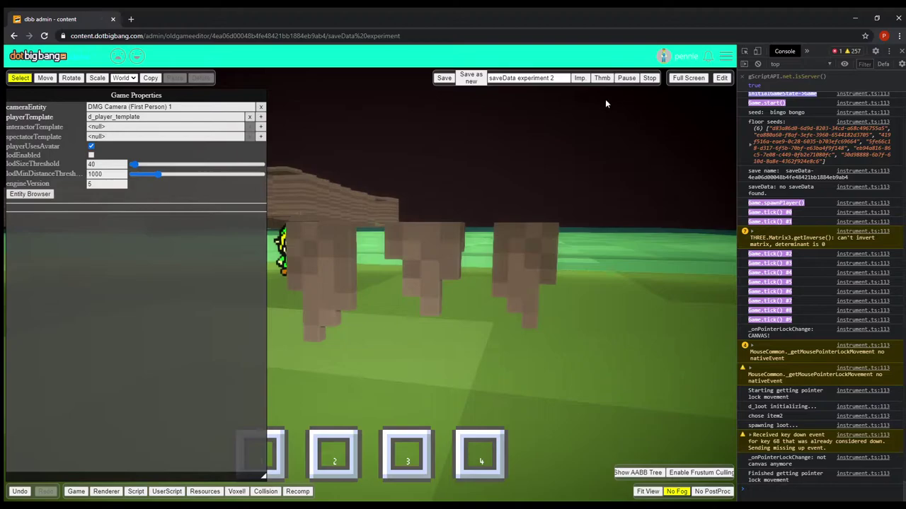
{"action": "left_click", "coordinate": [649, 78]}
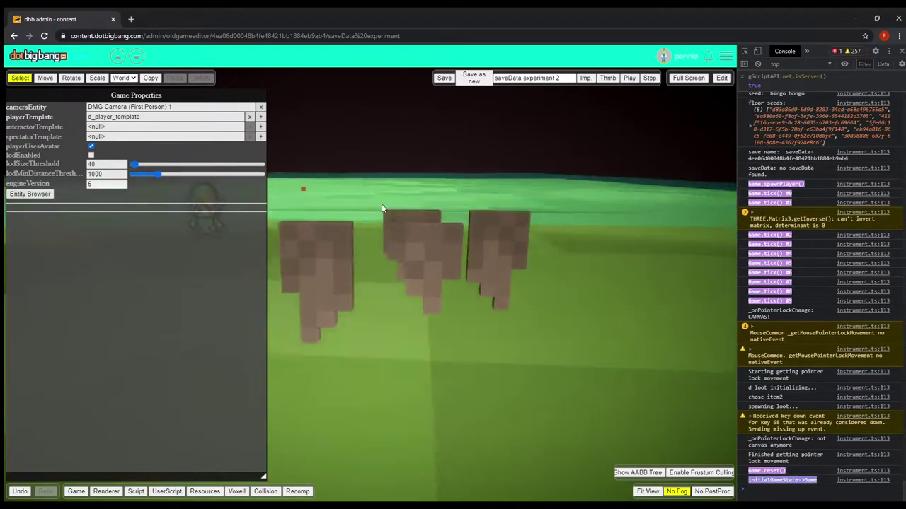
{"action": "left_click", "coordinate": [286, 265]}
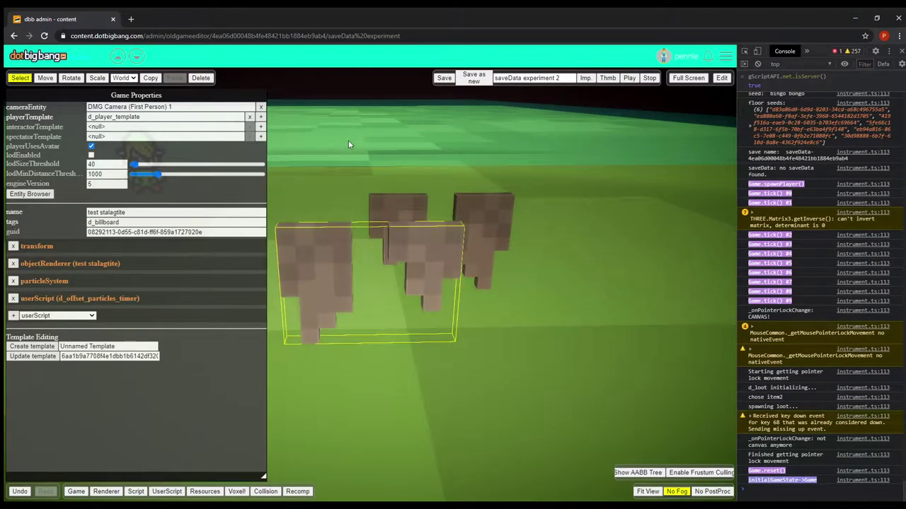
Step: Run the game within the editor and review the particleSystem settings of the test stalagtite
{"action": "left_click", "coordinate": [632, 78]}
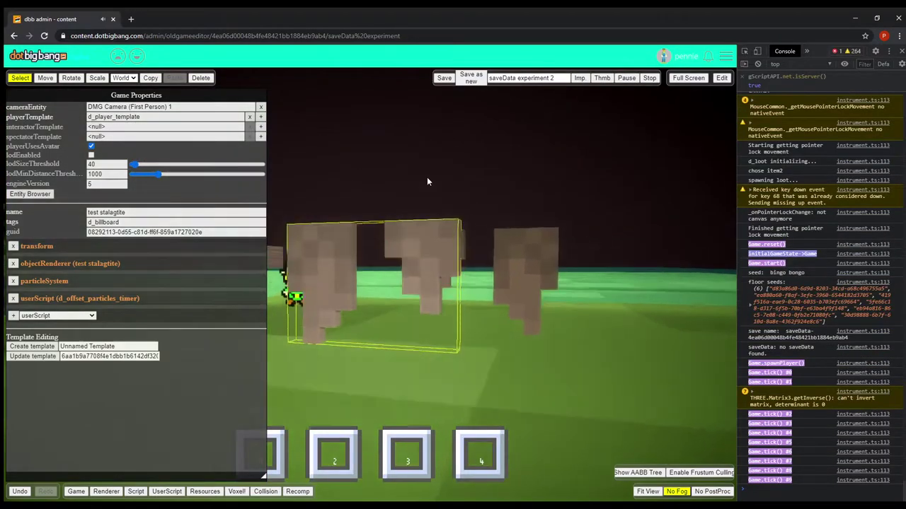
{"action": "left_click", "coordinate": [68, 281]}
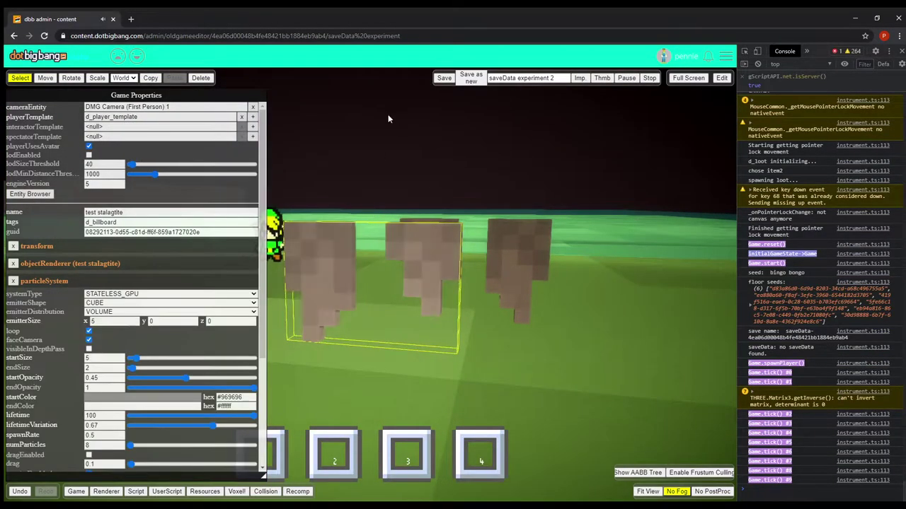
{"action": "scroll", "coordinate": [159, 253], "scroll_direction": "down", "scroll_amount": 2}
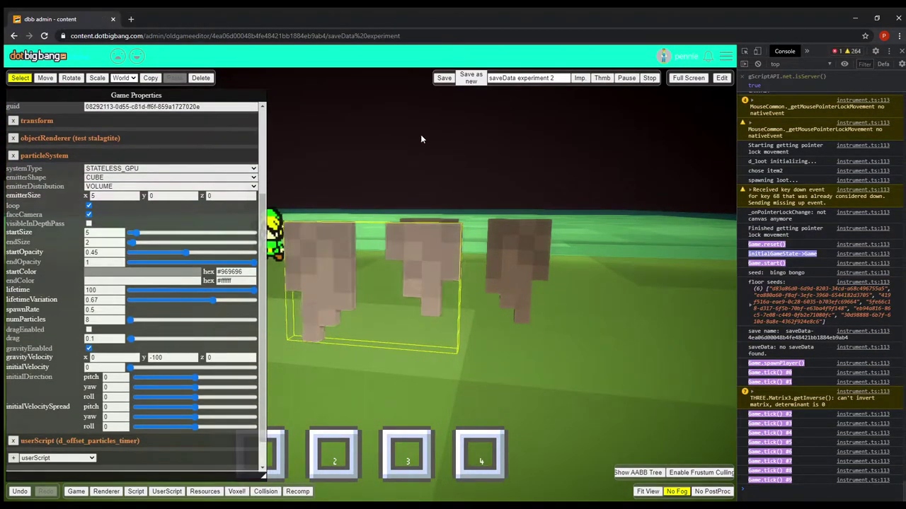
{"action": "left_click_drag", "start_coordinate": [476, 138], "coordinate": [409, 128]}
{"action": "left_click", "coordinate": [411, 170]}
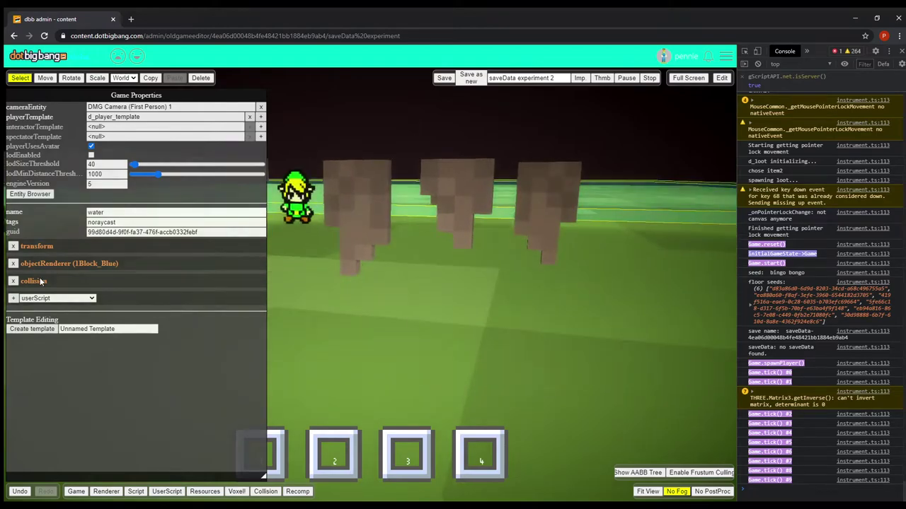
Step: Open the d_offset_particles_timer script attached to the test stalagtite
{"action": "left_click", "coordinate": [353, 208]}
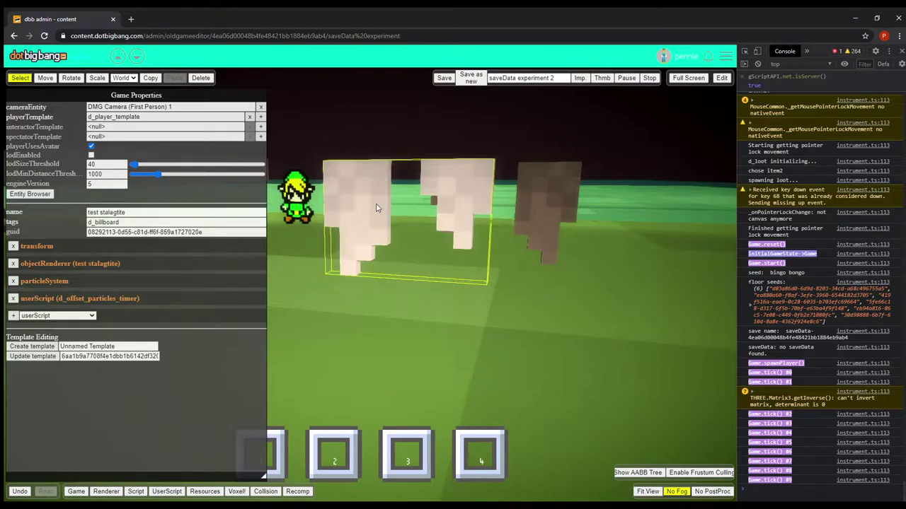
{"action": "left_click", "coordinate": [126, 299]}
{"action": "left_click", "coordinate": [247, 321]}
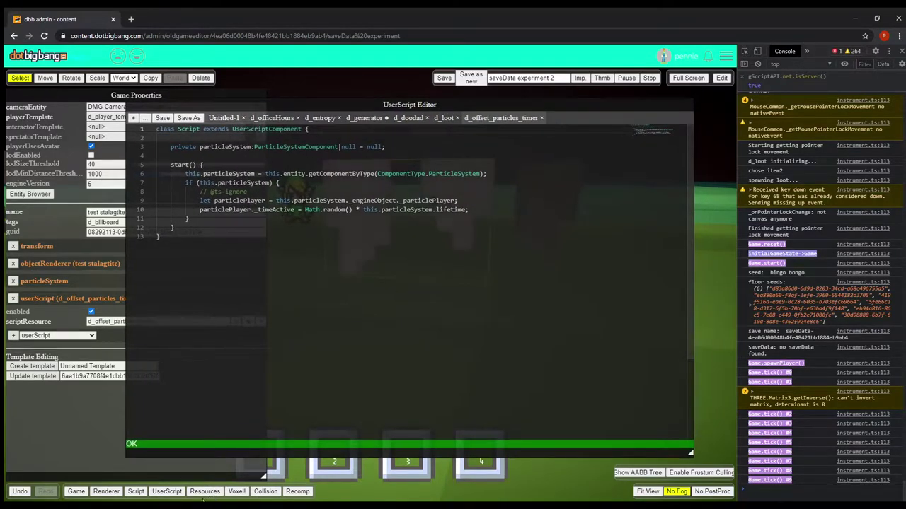
Step: Hide the script editor and examine the test stalagtite in the scene from several angles
{"action": "left_click", "coordinate": [206, 492]}
{"action": "left_click", "coordinate": [210, 493]}
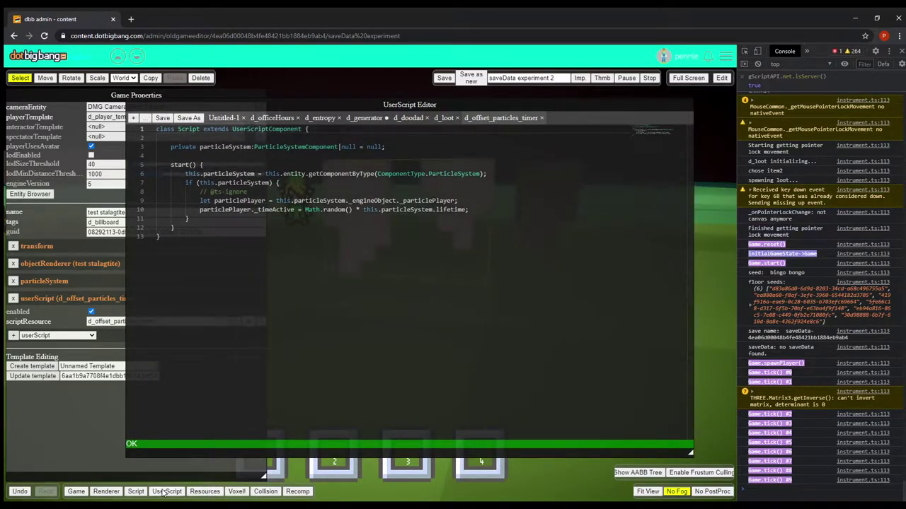
{"action": "left_click", "coordinate": [167, 492]}
{"action": "left_click", "coordinate": [440, 105]}
{"action": "left_click", "coordinate": [451, 188]}
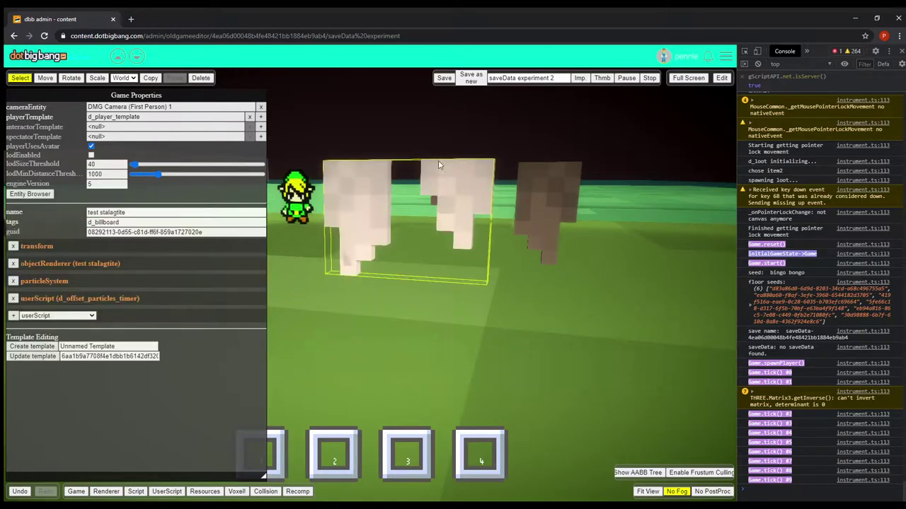
{"action": "left_click_drag", "start_coordinate": [425, 125], "coordinate": [393, 131]}
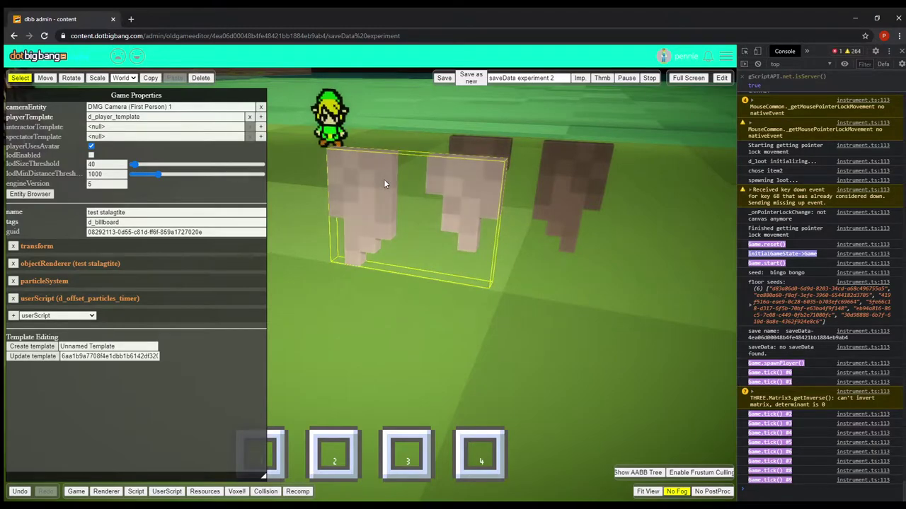
{"action": "left_click_drag", "start_coordinate": [424, 171], "coordinate": [283, 237]}
{"action": "right_click_drag", "start_coordinate": [283, 236], "coordinate": [353, 196]}
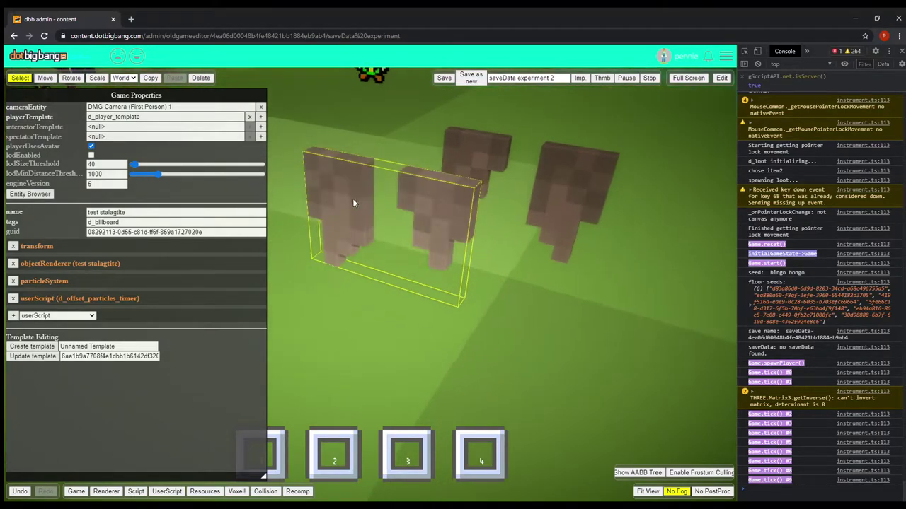
Step: Review the d_offset_particles_timer line that sets _timeActive to Math.random() times the particle system's lifetime, and close the script editor
{"action": "left_click", "coordinate": [167, 491]}
{"action": "left_click_drag", "start_coordinate": [200, 201], "coordinate": [530, 210]}
{"action": "left_click", "coordinate": [529, 210]}
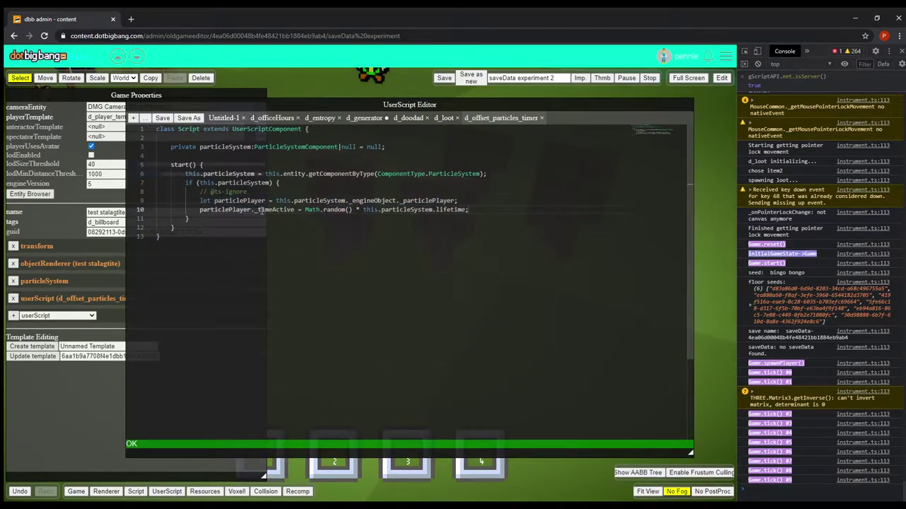
{"action": "double_click", "coordinate": [260, 210]}
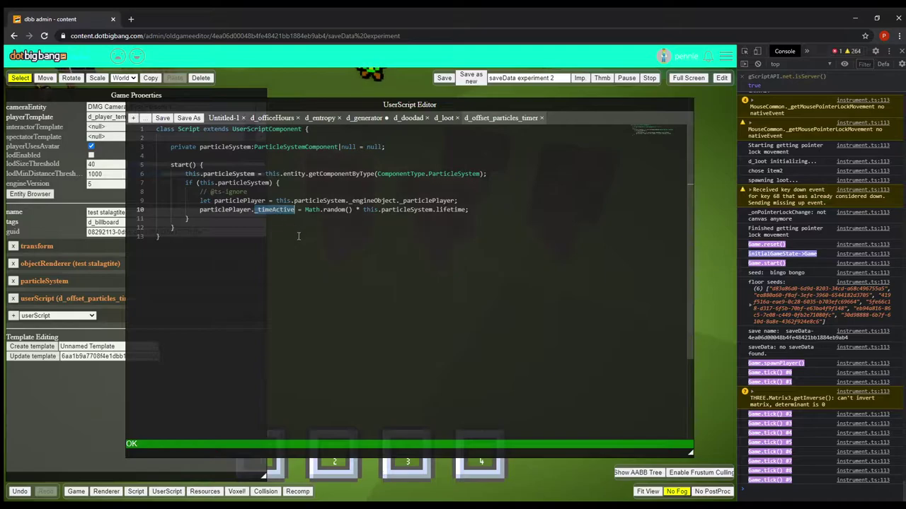
{"action": "left_click_drag", "start_coordinate": [305, 211], "coordinate": [467, 210]}
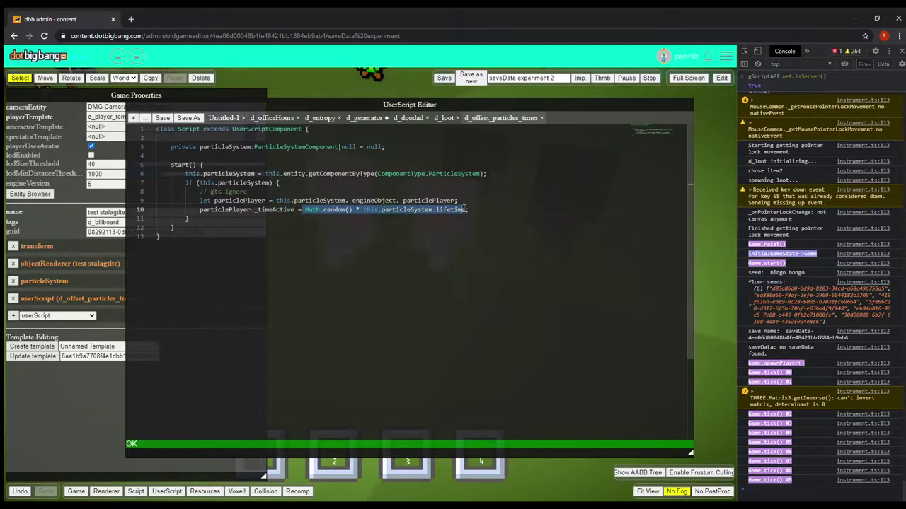
{"action": "left_click", "coordinate": [496, 224]}
{"action": "left_click_drag", "start_coordinate": [446, 102], "coordinate": [445, 98]}
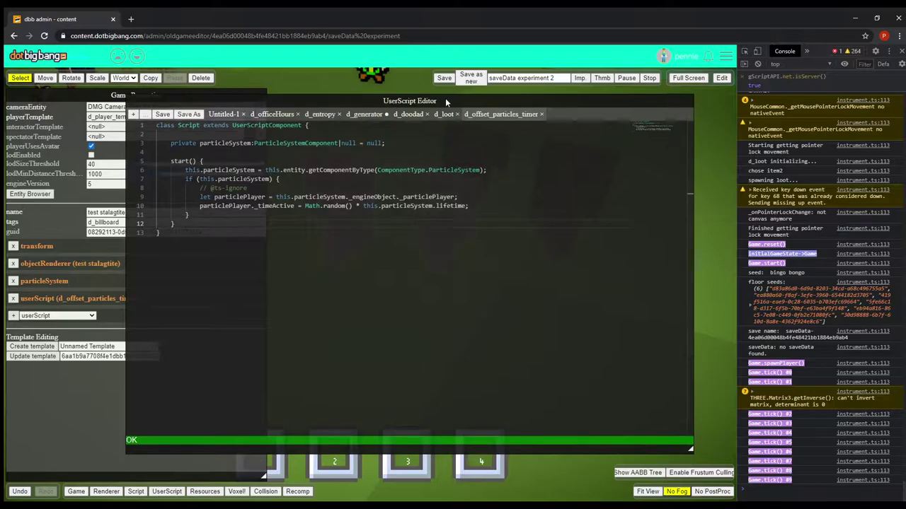
{"action": "left_click", "coordinate": [184, 440]}
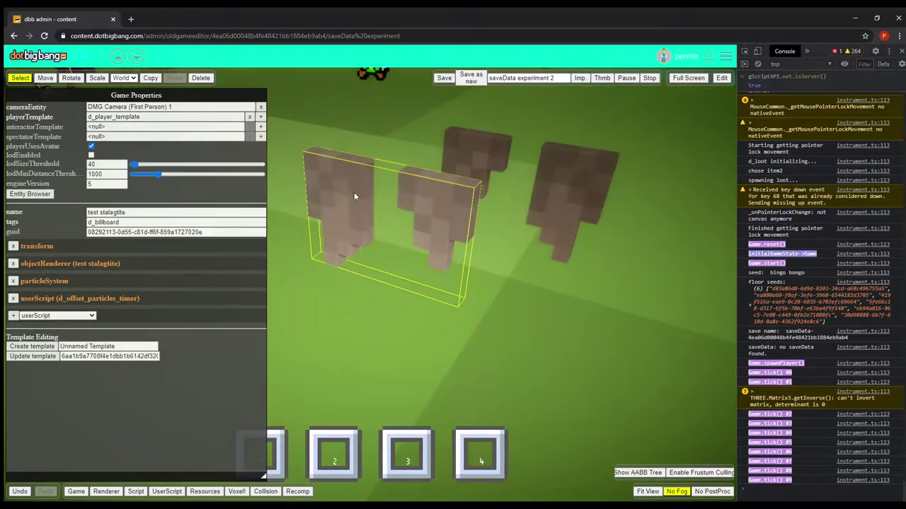
Step: Check the lifetime and lifetimeVariation settings in the test stalagtite's particleSystem component, and collapse the component
{"action": "left_click", "coordinate": [76, 280]}
{"action": "scroll", "coordinate": [160, 223], "scroll_direction": "down", "scroll_amount": 1}
{"action": "left_click", "coordinate": [63, 352]}
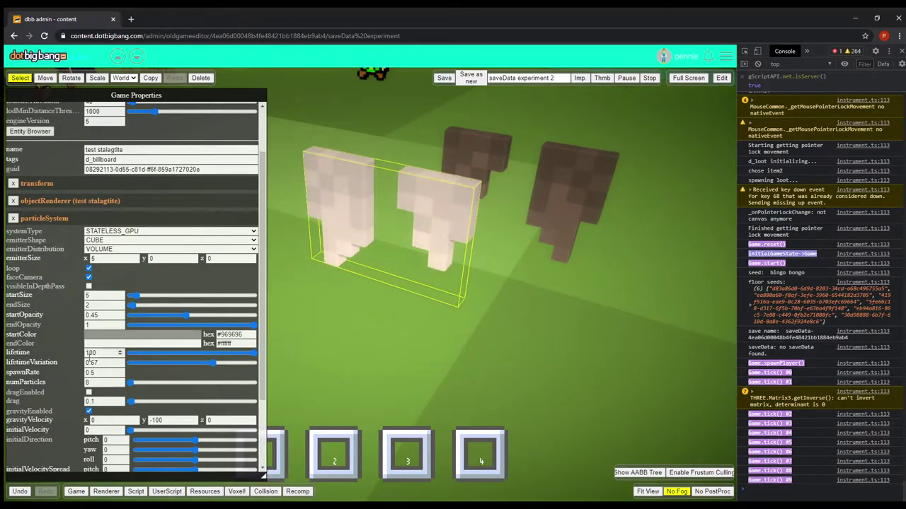
{"action": "left_click", "coordinate": [61, 352]}
{"action": "left_click_drag", "start_coordinate": [105, 362], "coordinate": [82, 361]}
{"action": "left_click", "coordinate": [101, 363]}
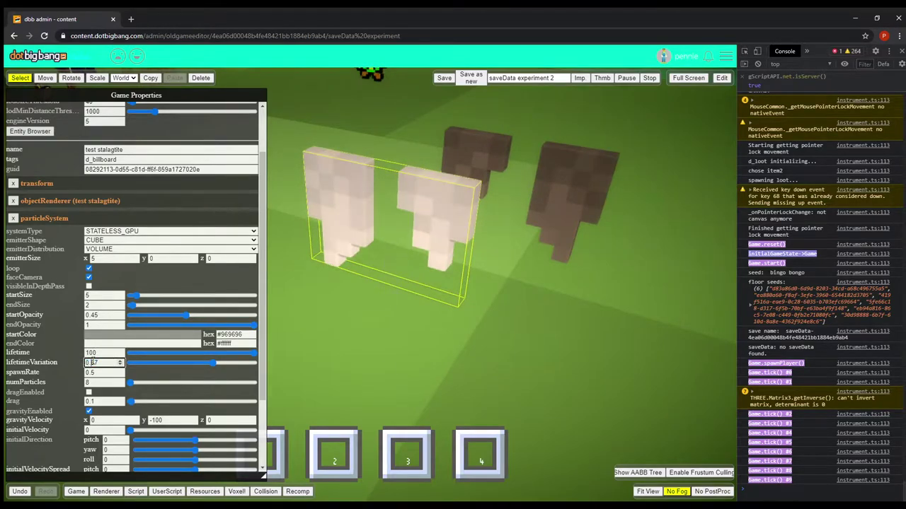
{"action": "left_click", "coordinate": [43, 218]}
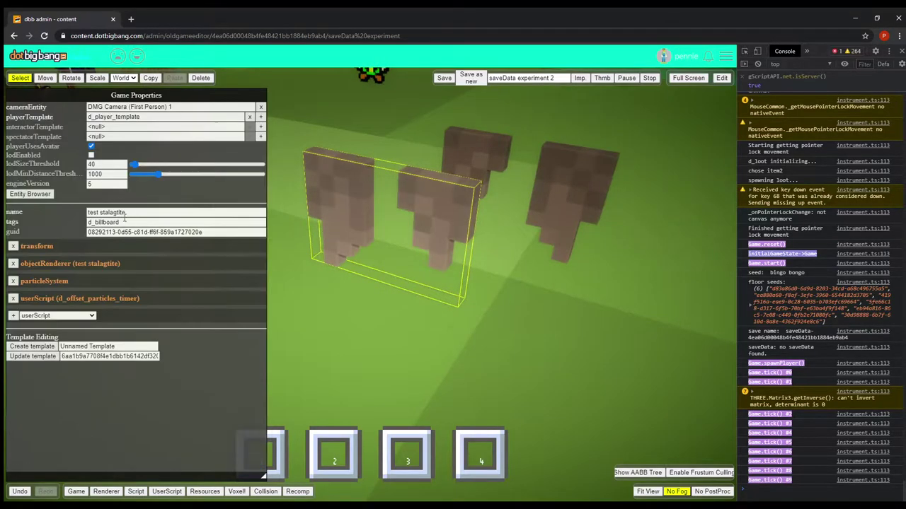
Step: Reopen the d_offset_particles_timer script and examine the code inside the particleSystem check, highlighting the particlePlayer lines
{"action": "left_click", "coordinate": [167, 491]}
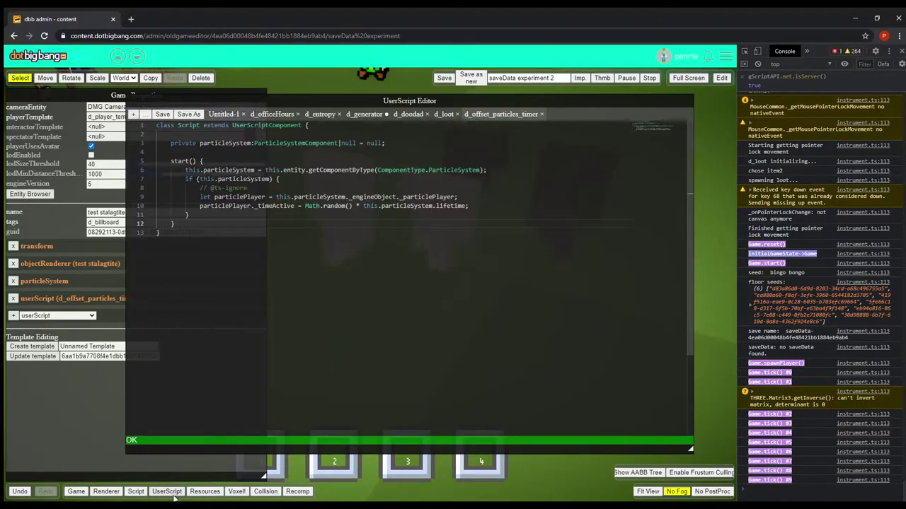
{"action": "double_click", "coordinate": [274, 204]}
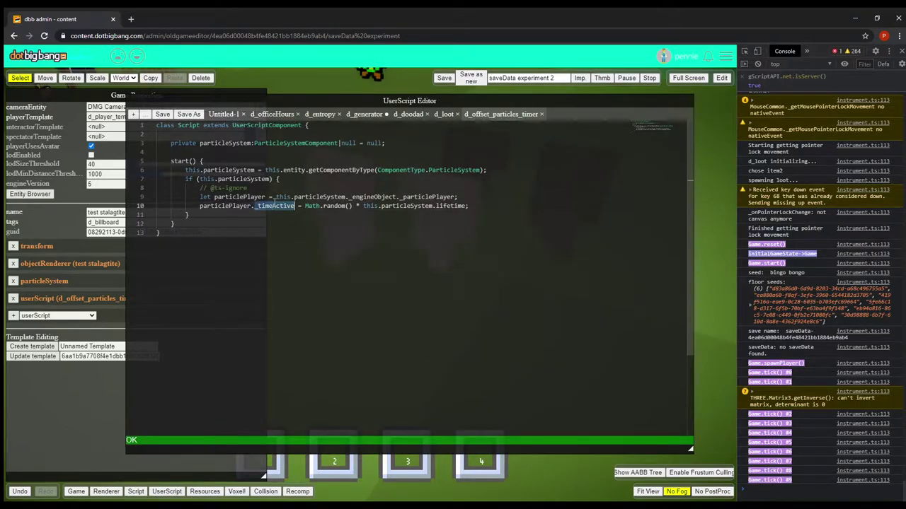
{"action": "key", "text": "shift+Up"}
{"action": "key", "text": "shift+Up"}
{"action": "key", "text": "shift+Up"}
{"action": "key", "text": "shift+Up"}
{"action": "key", "text": "shift+Up"}
{"action": "key", "text": "shift+Up"}
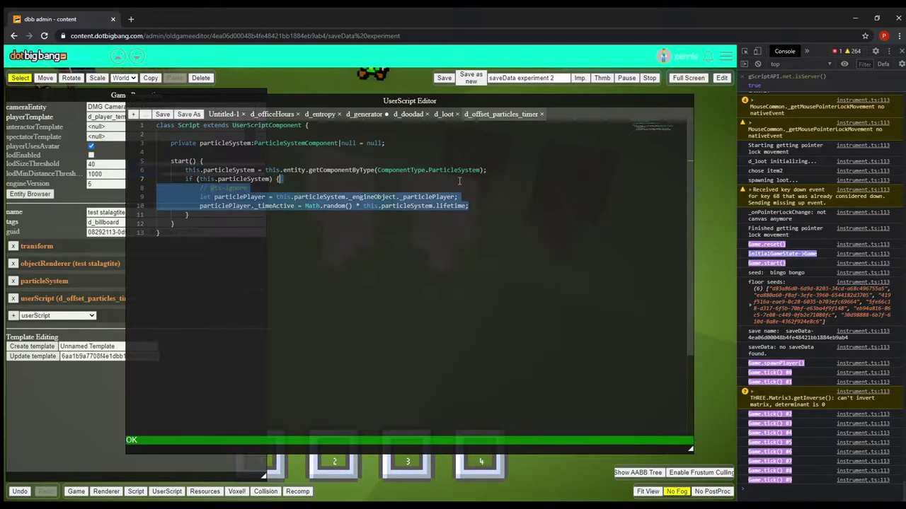
{"action": "left_click", "coordinate": [510, 198]}
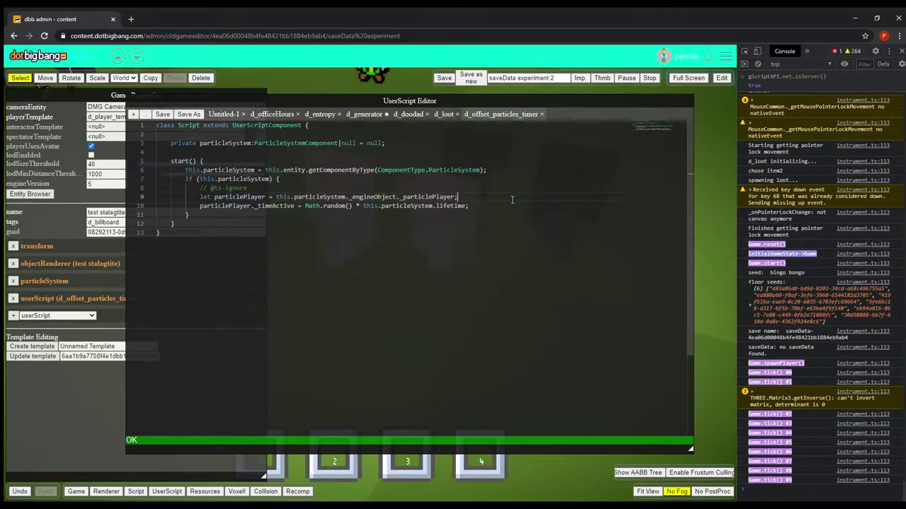
Step: Leave edit mode and walk through the cave to look at the ceiling stalactites and the pool
{"action": "left_click", "coordinate": [722, 78]}
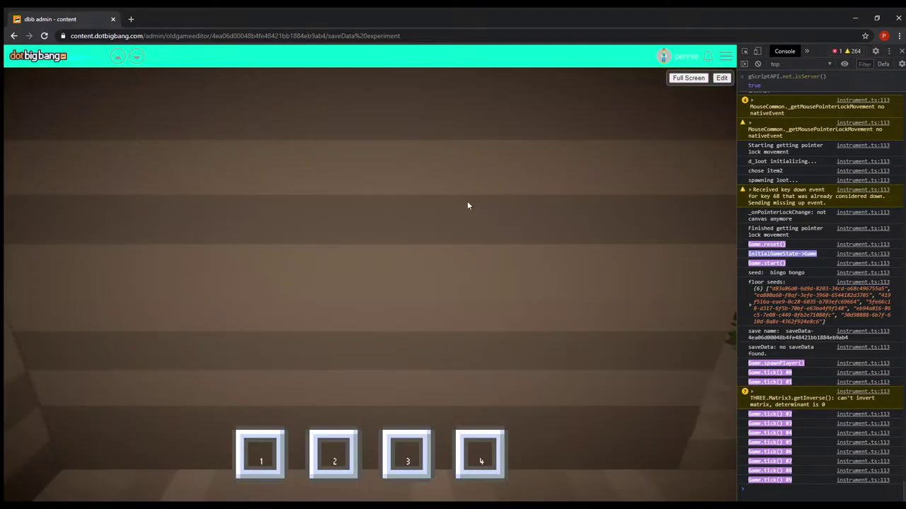
{"action": "left_click", "coordinate": [512, 180]}
{"action": "key", "text": "w"}
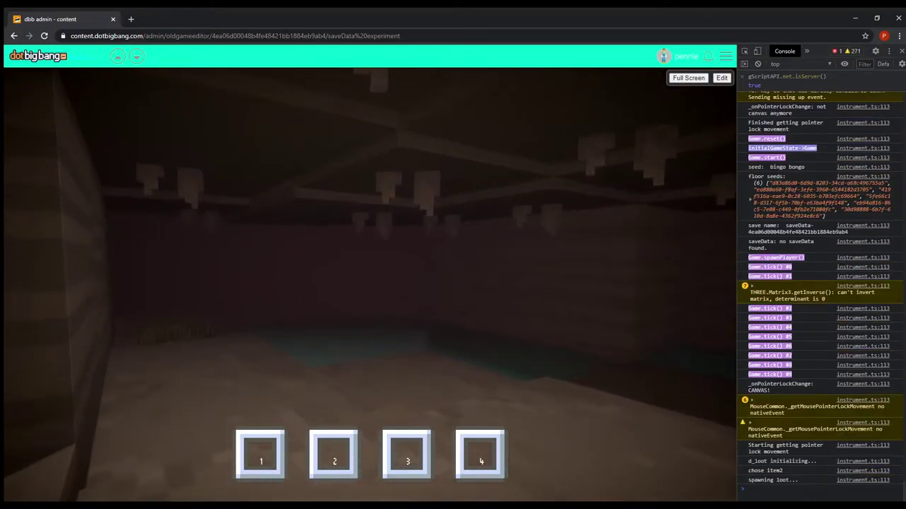
{"action": "key", "text": "w"}
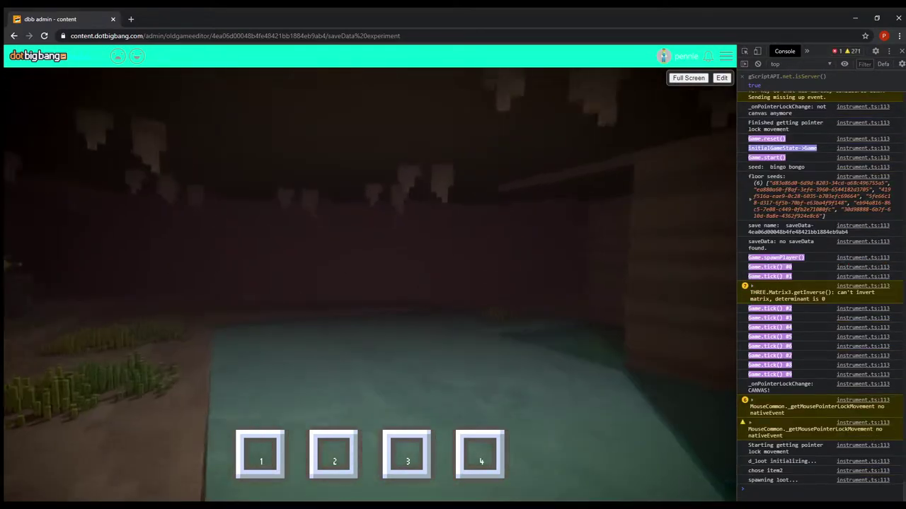
{"action": "key", "text": "w"}
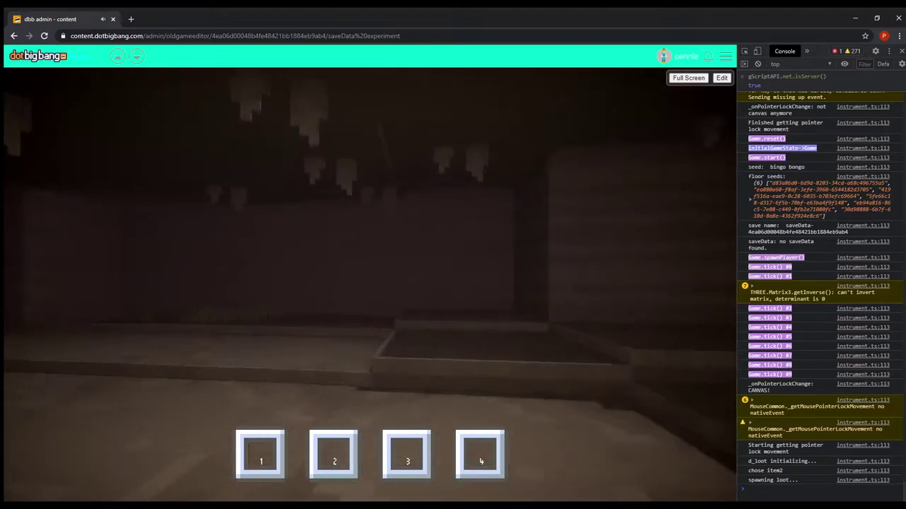
{"action": "key", "text": "w"}
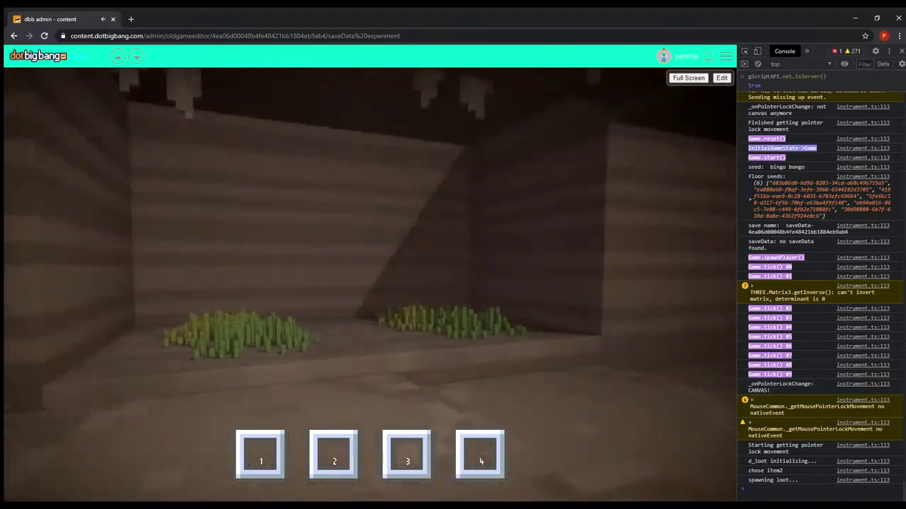
{"action": "key", "text": "w"}
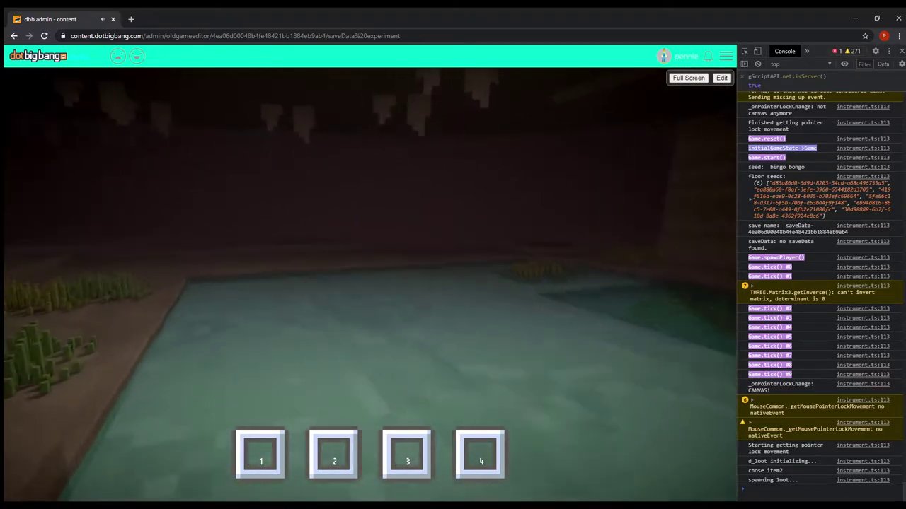
Step: Release and recapture the game's mouse control, and explore the adjoining cave rooms to watch the falling stalactite particles
{"action": "key", "text": "Escape"}
{"action": "left_click", "coordinate": [428, 242]}
{"action": "left_click", "coordinate": [488, 240]}
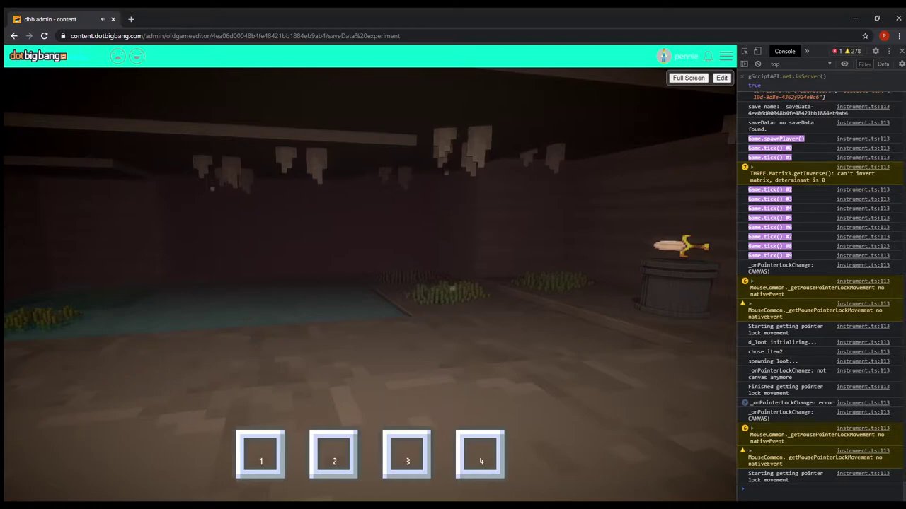
{"action": "key", "text": "w"}
{"action": "key", "text": "d"}
{"action": "key", "text": "w"}
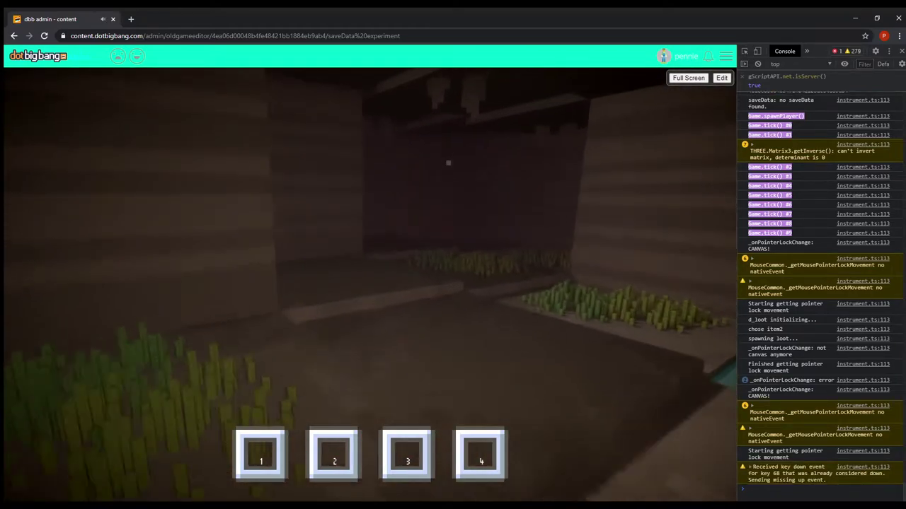
{"action": "key", "text": "w"}
{"action": "key", "text": "w"}
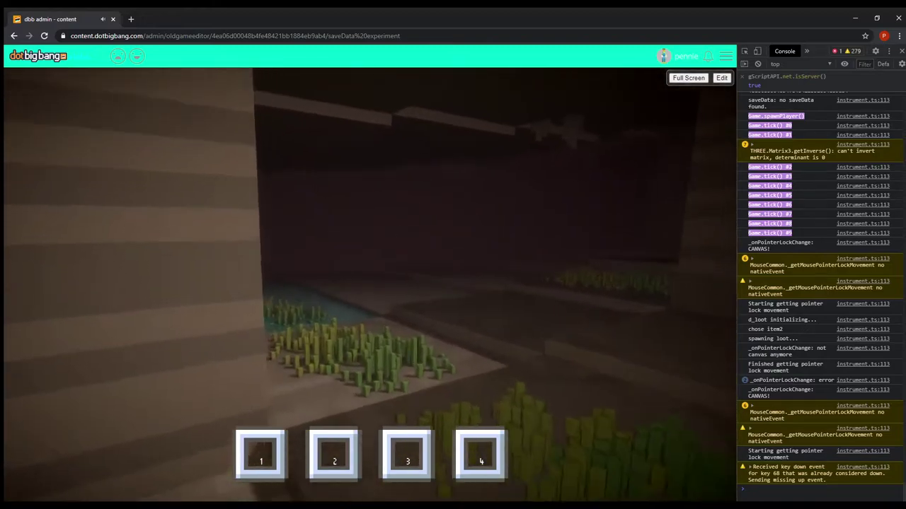
{"action": "key", "text": "w"}
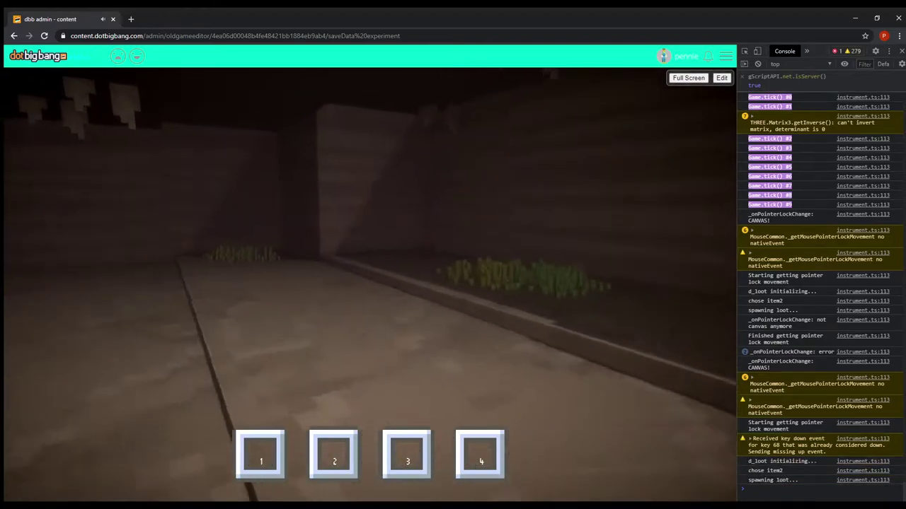
{"action": "key", "text": "w"}
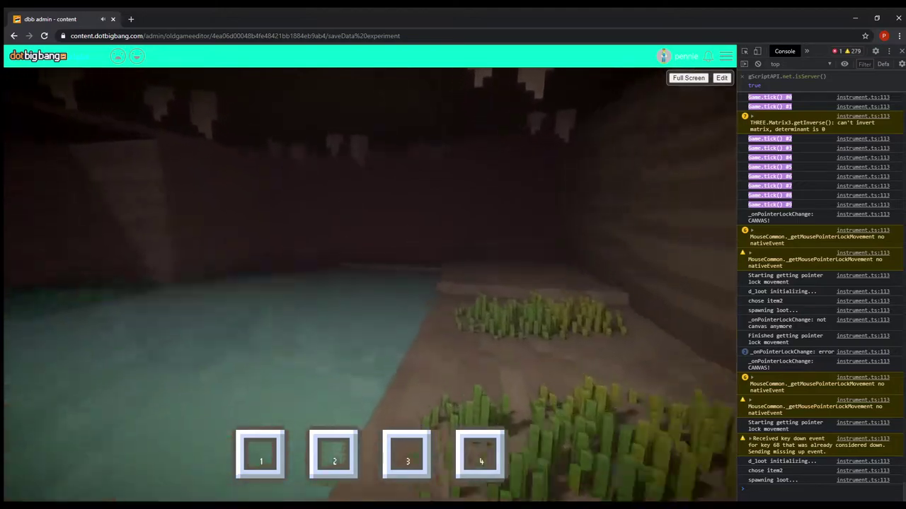
{"action": "key", "text": "w"}
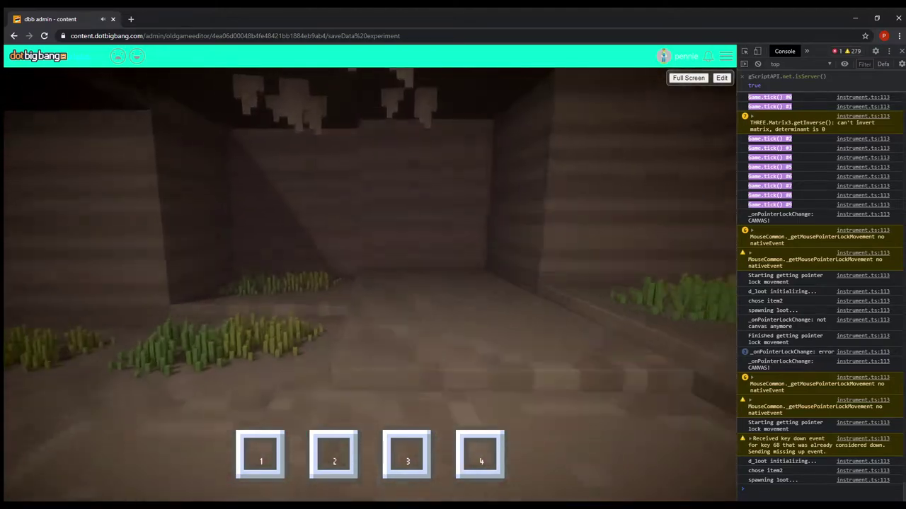
{"action": "key", "text": "w"}
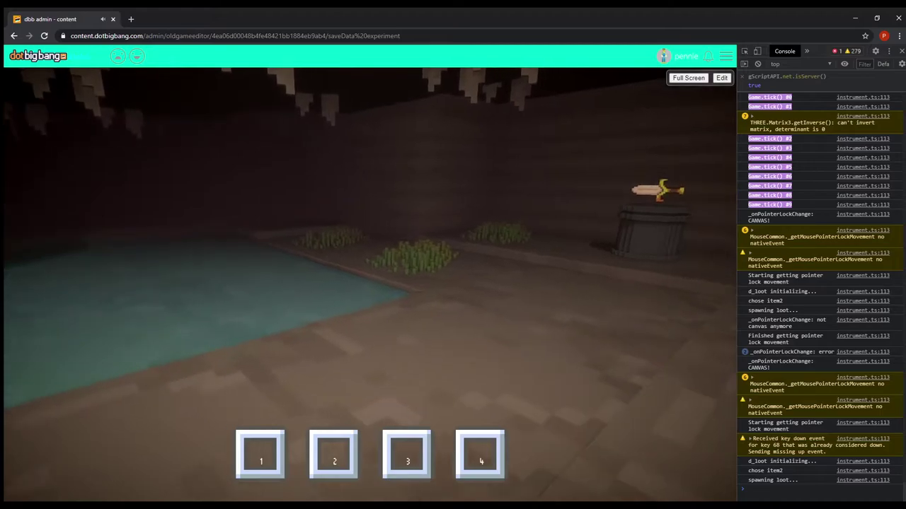
Step: Walk on through the cave rooms and inspect the sword loot on its pedestal beneath the stalactites
{"action": "key", "text": "w"}
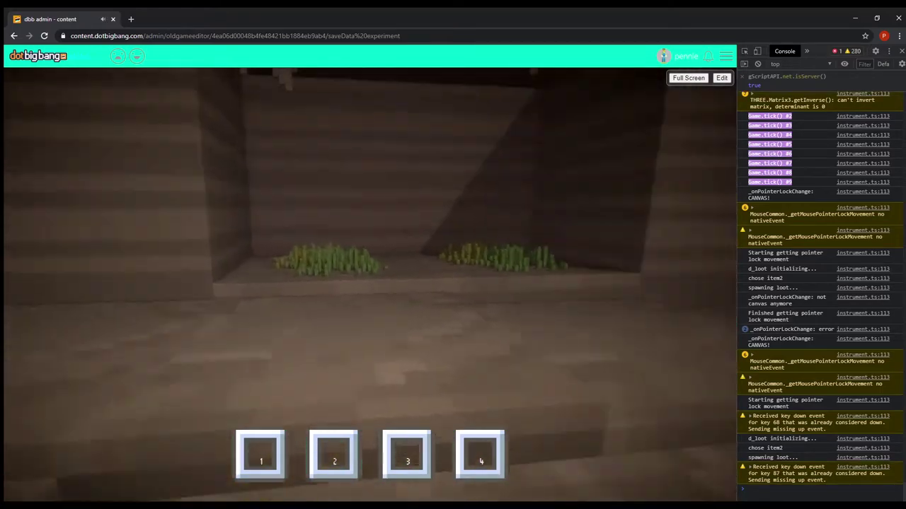
{"action": "key", "text": "a"}
{"action": "key", "text": "w"}
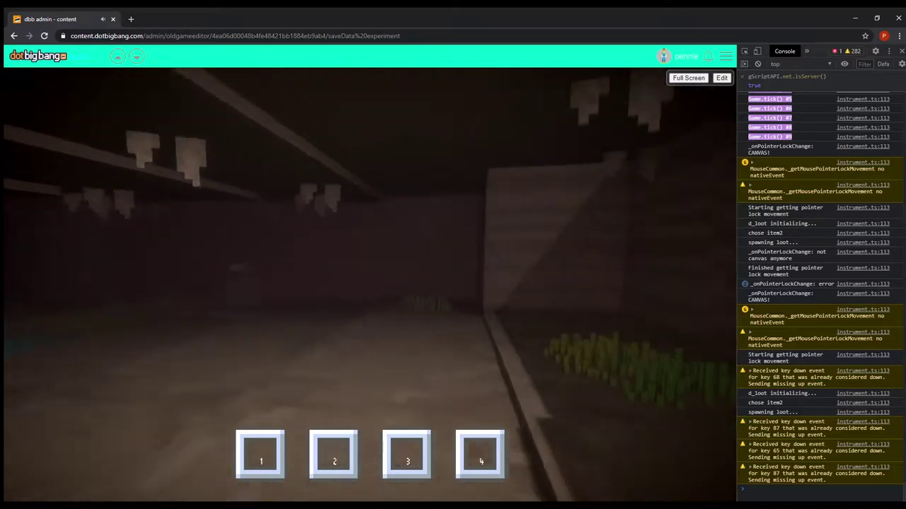
{"action": "key", "text": "w"}
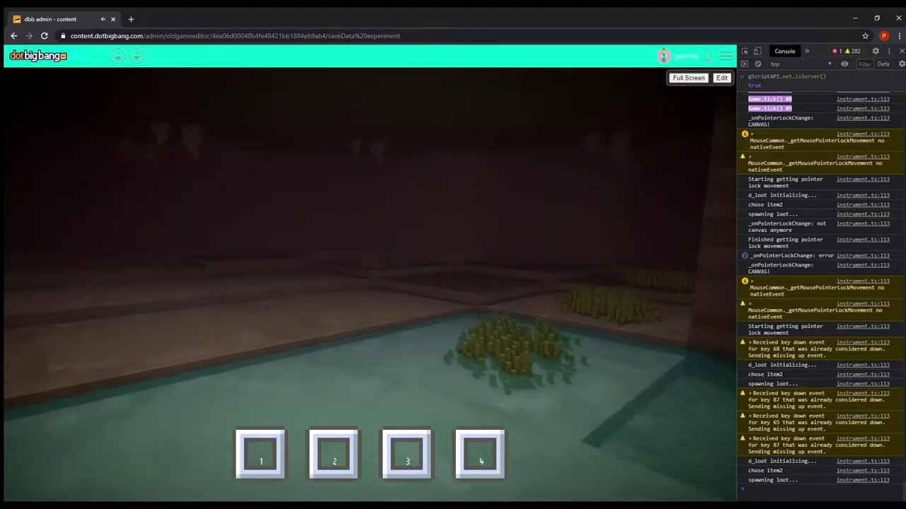
{"action": "key", "text": "w"}
{"action": "key", "text": "w"}
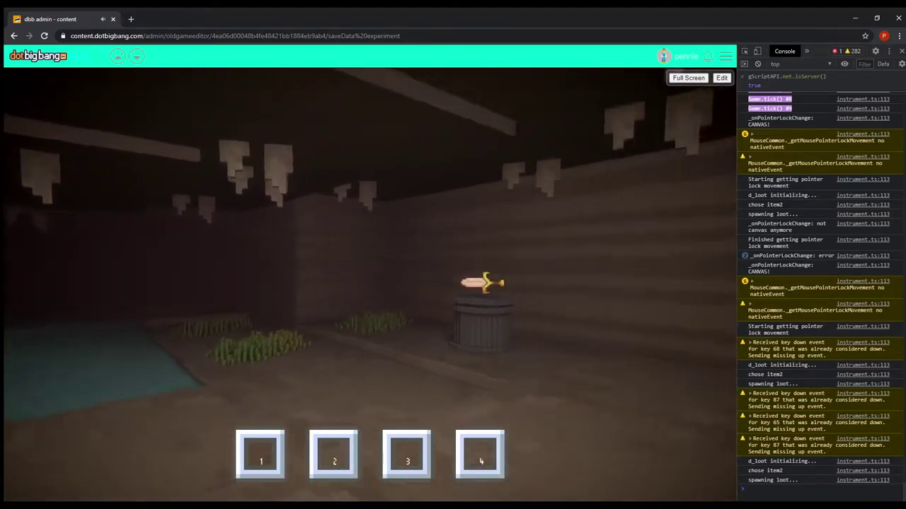
{"action": "key", "text": "w"}
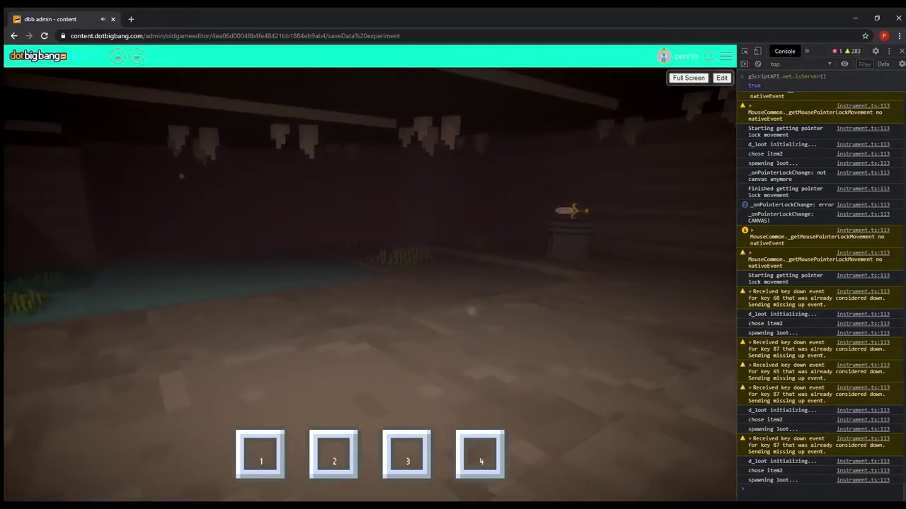
{"action": "key", "text": "w"}
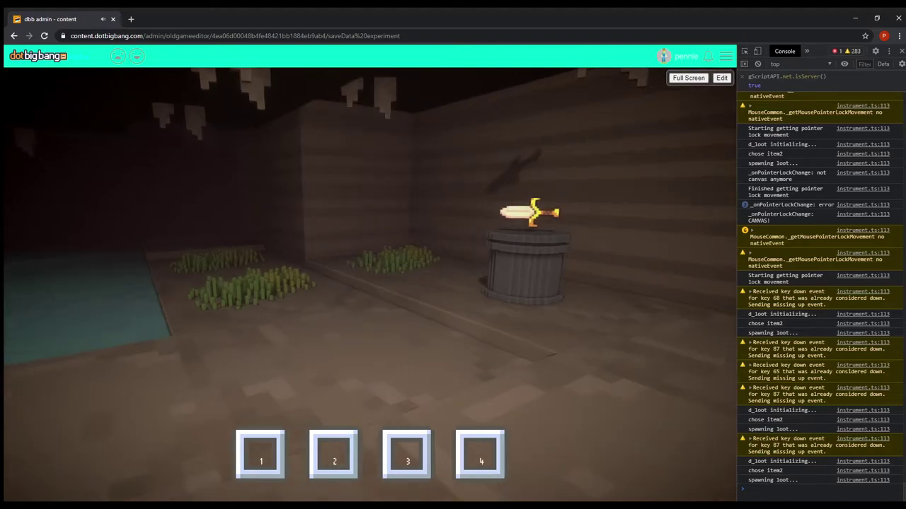
Step: Walk from the sword pedestal around the pool and through the neighbouring cave rooms to examine the grass doodads and ceiling stalactites
{"action": "key", "text": "w"}
{"action": "key", "text": "s"}
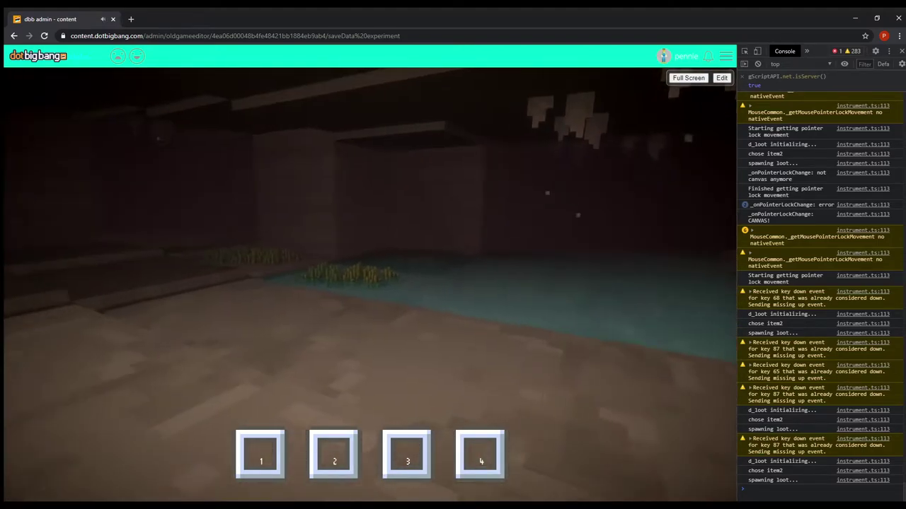
{"action": "key", "text": "w"}
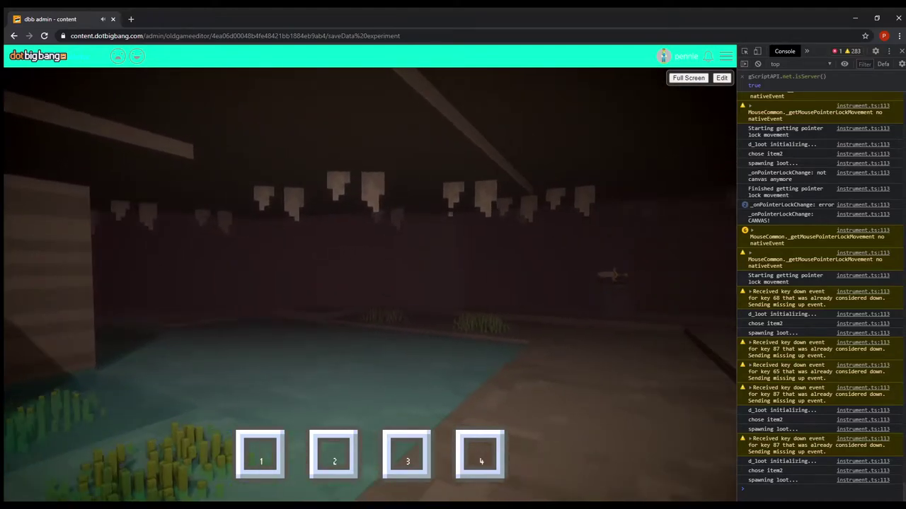
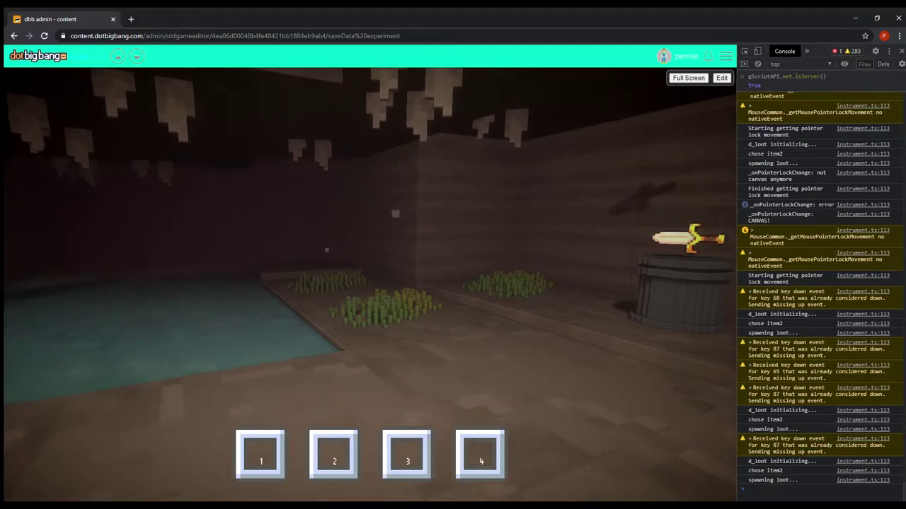
{"action": "key", "text": "w"}
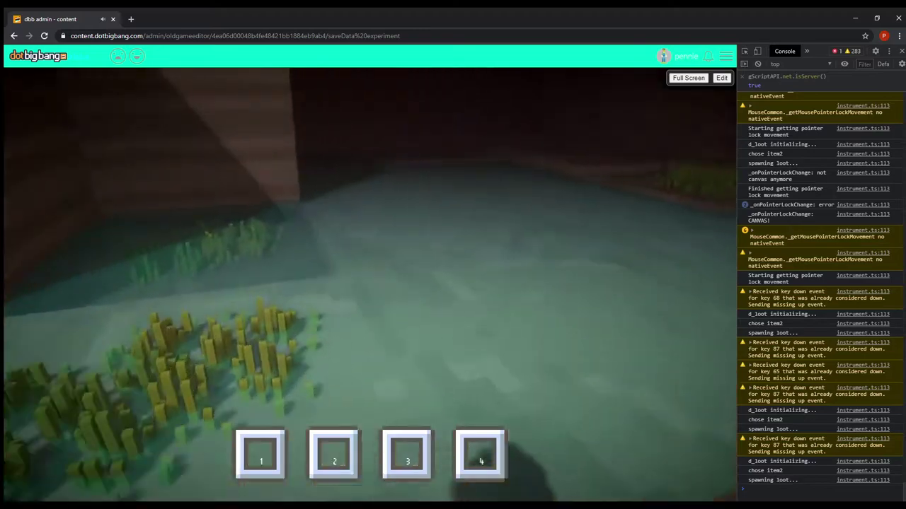
{"action": "key", "text": "w"}
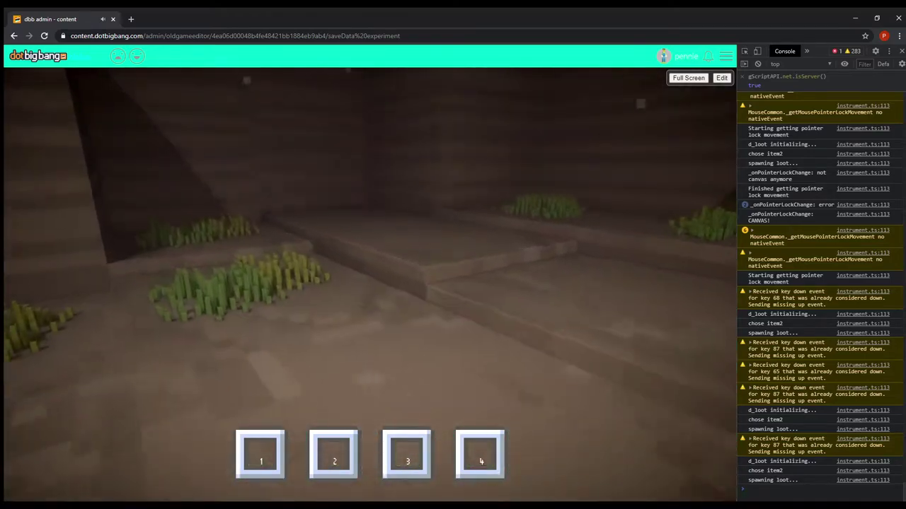
{"action": "key", "text": "w"}
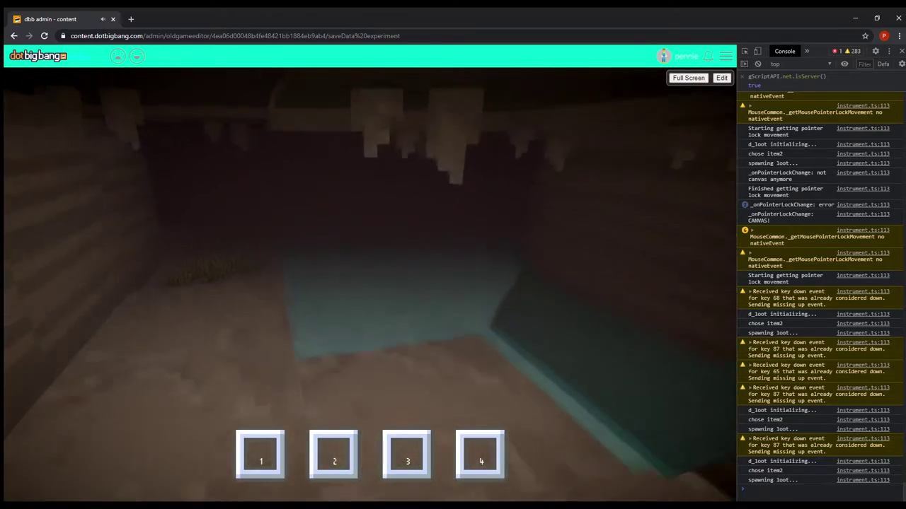
{"action": "key", "text": "w"}
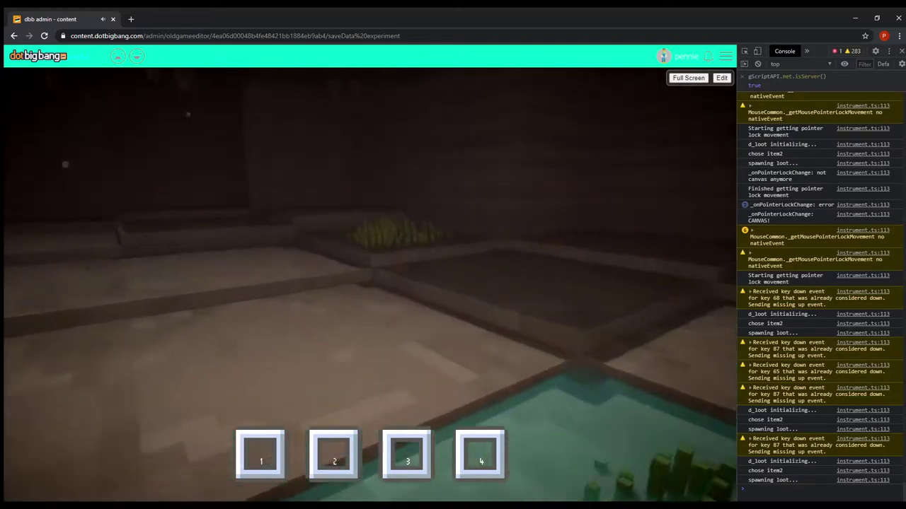
{"action": "key", "text": "w"}
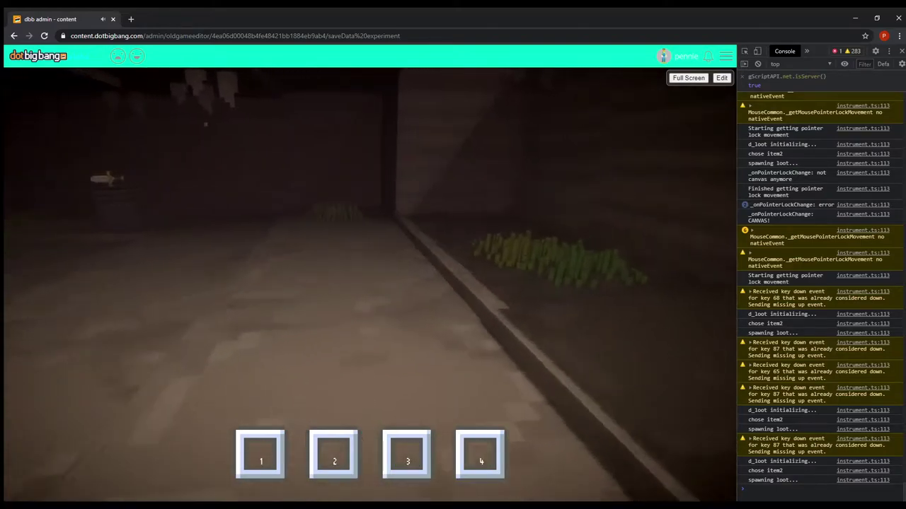
{"action": "key", "text": "w"}
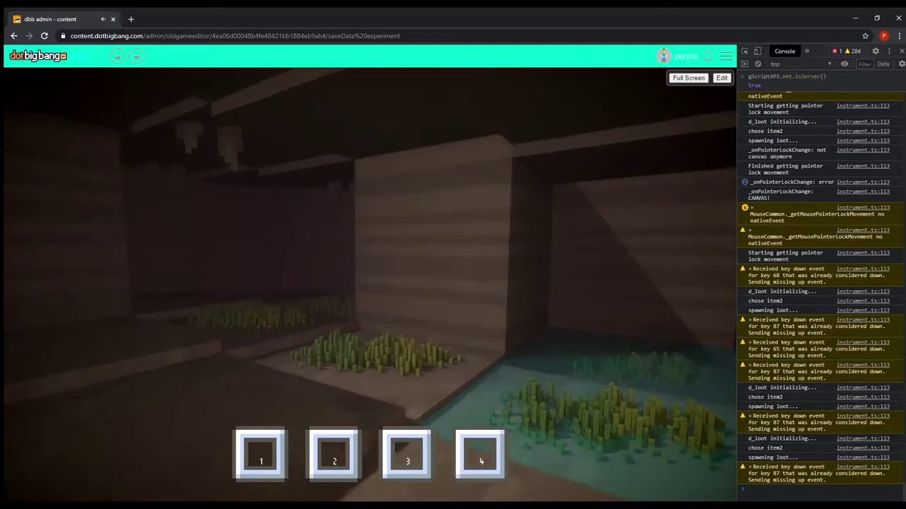
{"action": "key", "text": "w"}
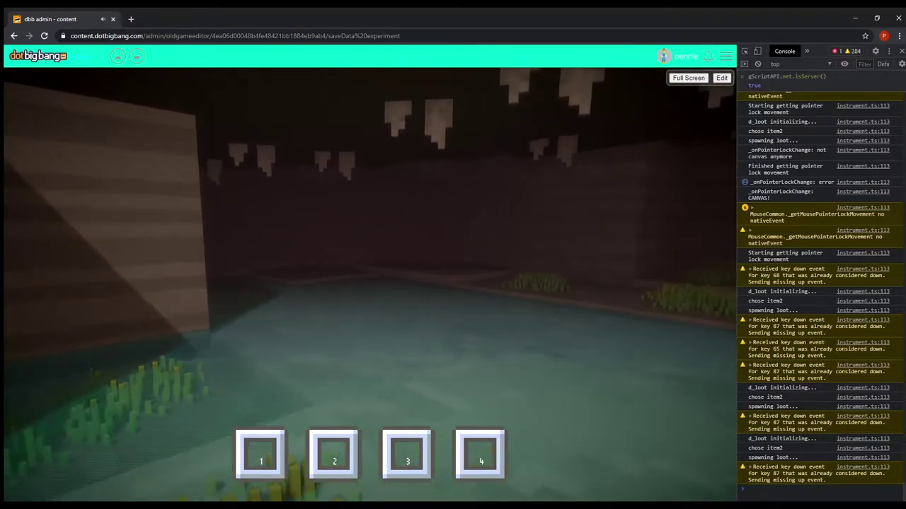
Step: Inspect the sword loot on its pedestal, then circle the pool and stone ledges to watch the falling stalactite particles
{"action": "key", "text": "w"}
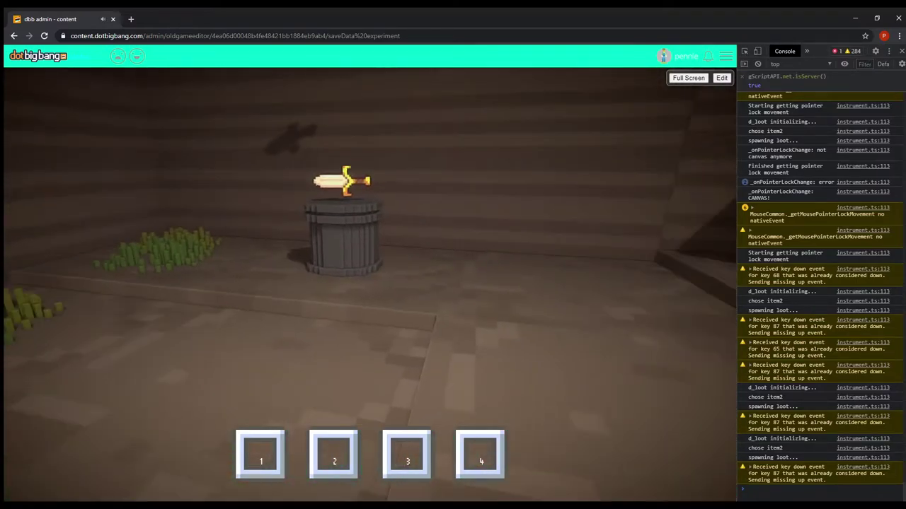
{"action": "key", "text": "w"}
{"action": "key", "text": "w"}
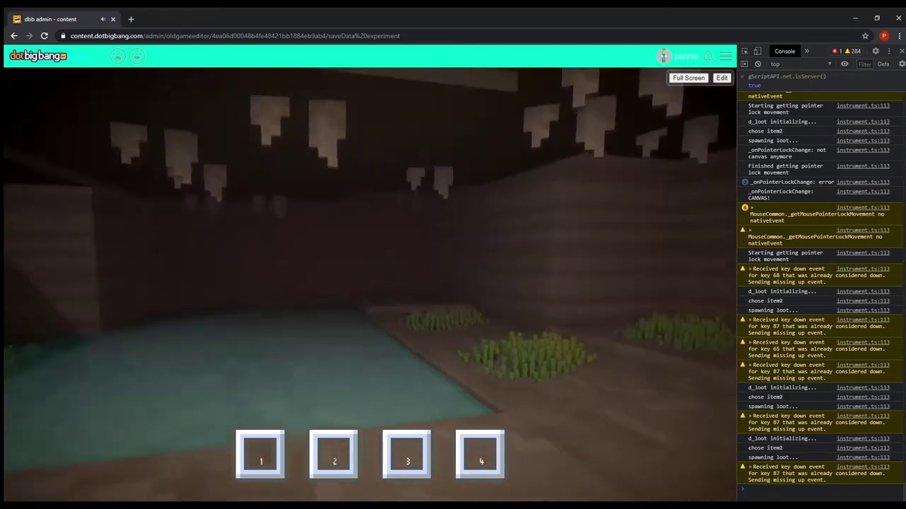
{"action": "key", "text": "w"}
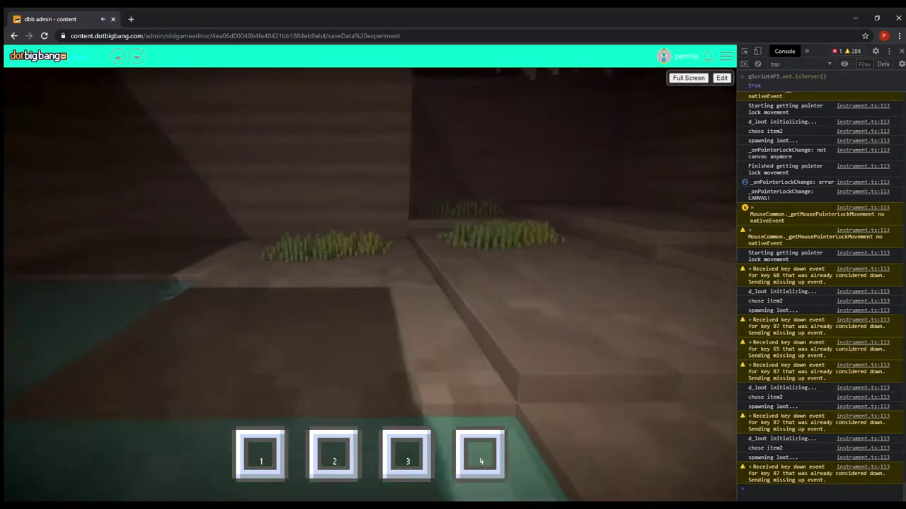
{"action": "key", "text": "w"}
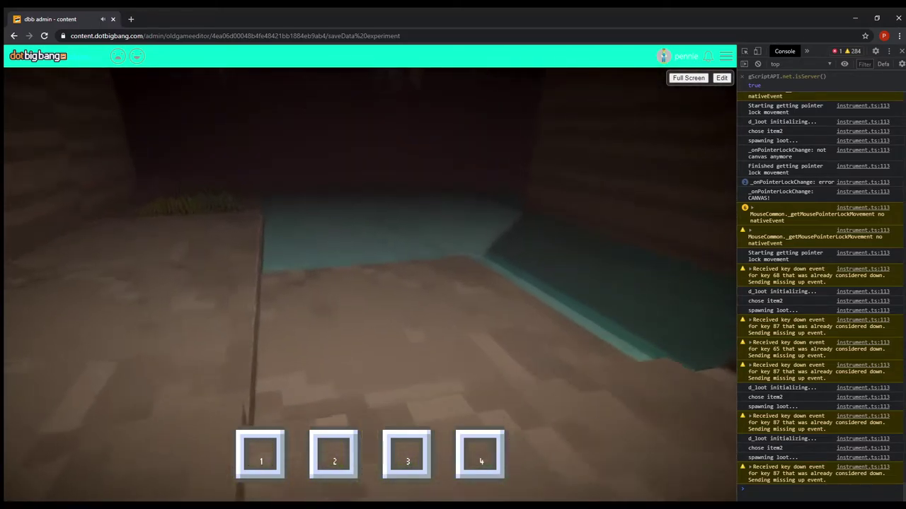
{"action": "key", "text": "w"}
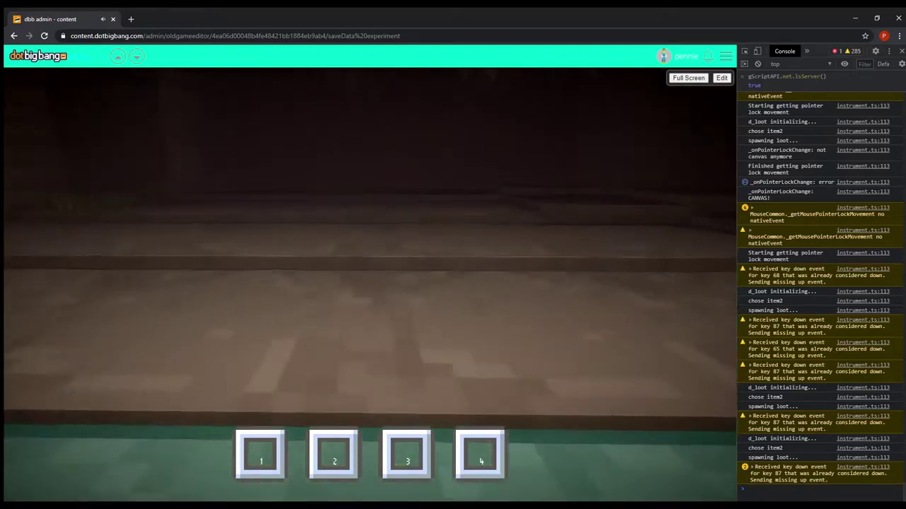
{"action": "key", "text": "w"}
{"action": "key", "text": "w"}
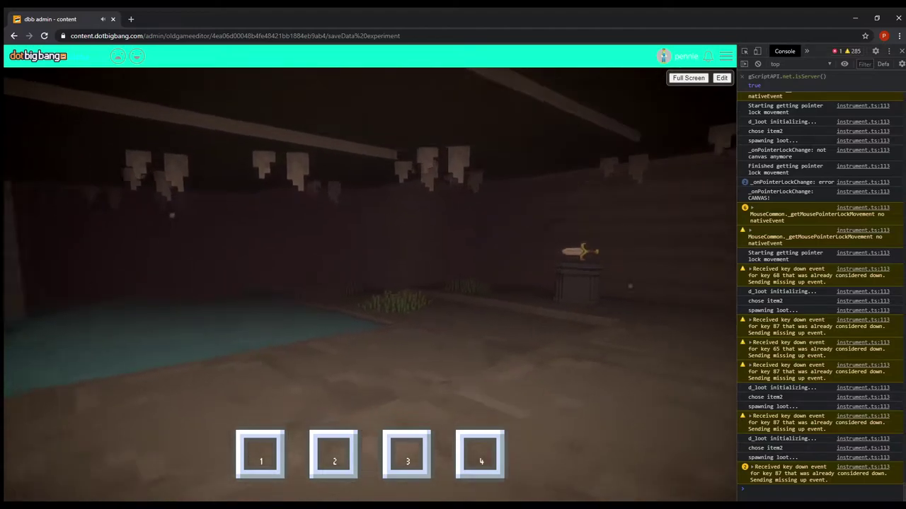
Step: Release and recapture the game's mouse control, then walk through the cave to a loot pedestal and pick up the banana knife
{"action": "key", "text": "Escape"}
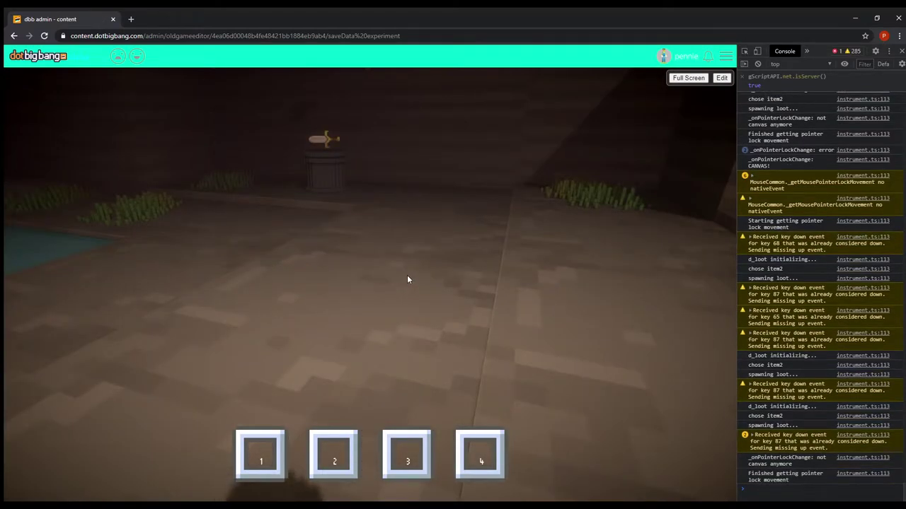
{"action": "left_click", "coordinate": [484, 257]}
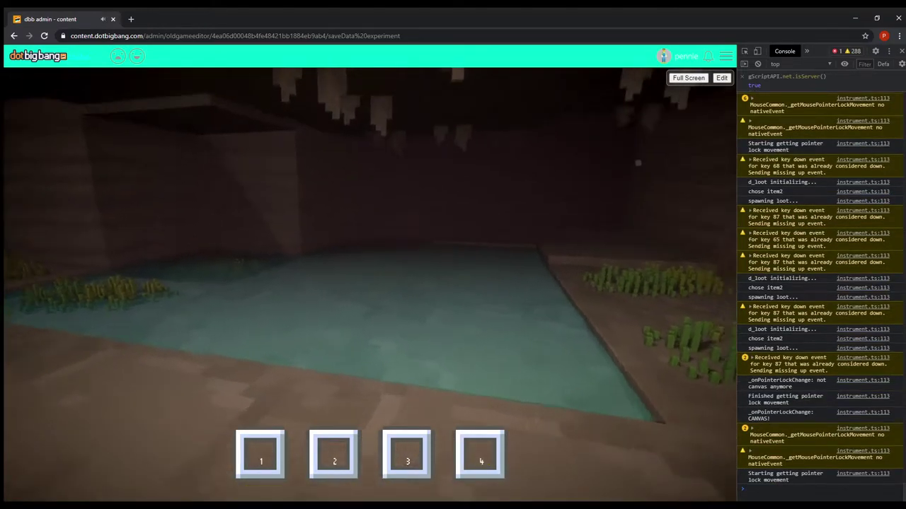
{"action": "key", "text": "w"}
{"action": "key", "text": "w"}
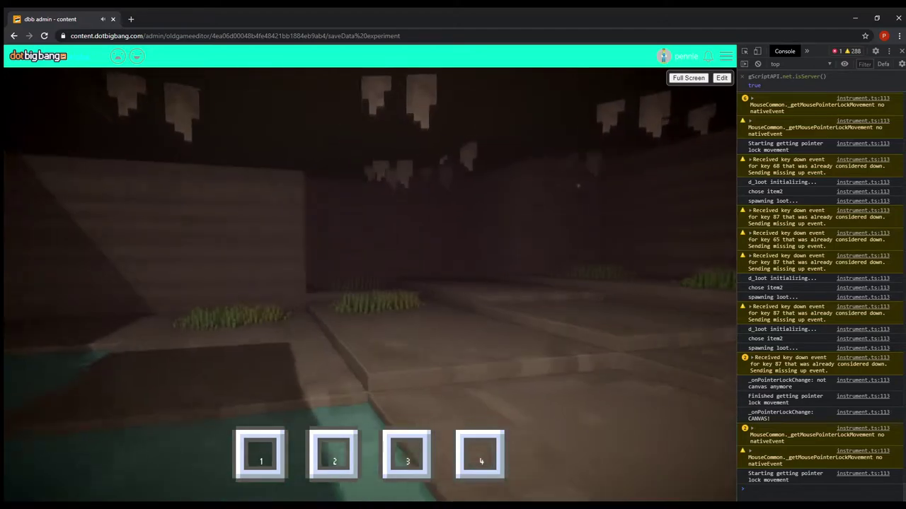
{"action": "key", "text": "w"}
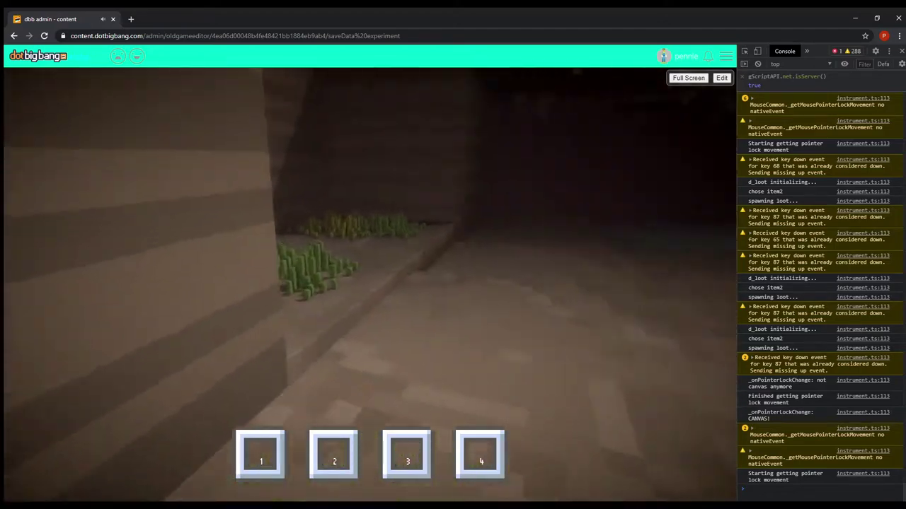
{"action": "key", "text": "w"}
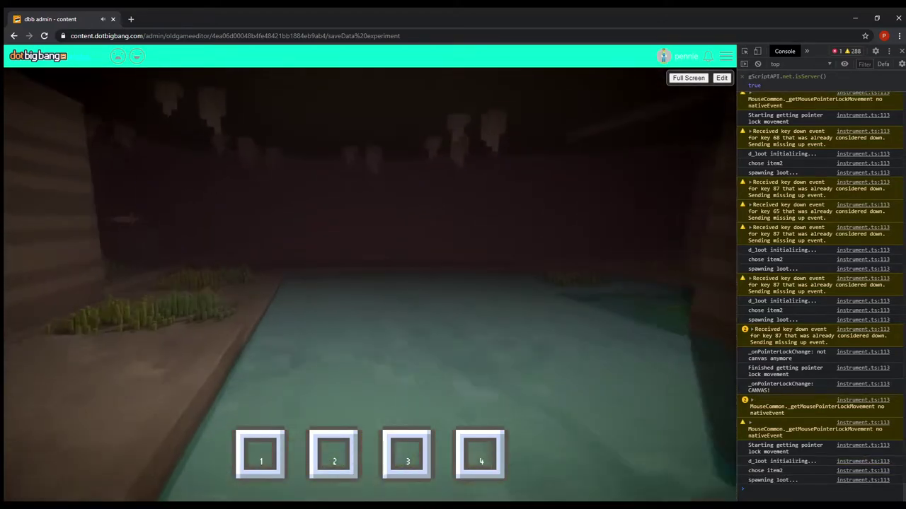
{"action": "key", "text": "w"}
{"action": "key", "text": "e"}
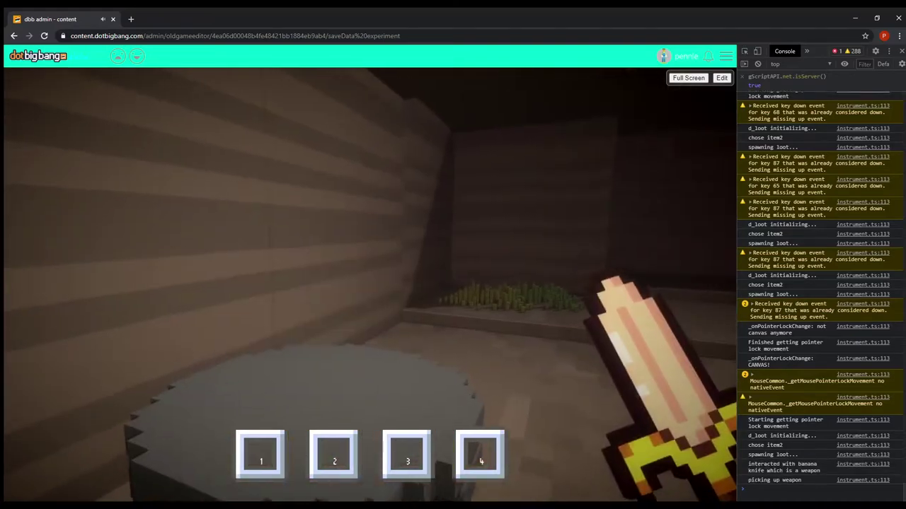
Step: Carry the banana knife into the next cave rooms and inspect the sword lying on the floor
{"action": "key", "text": "w"}
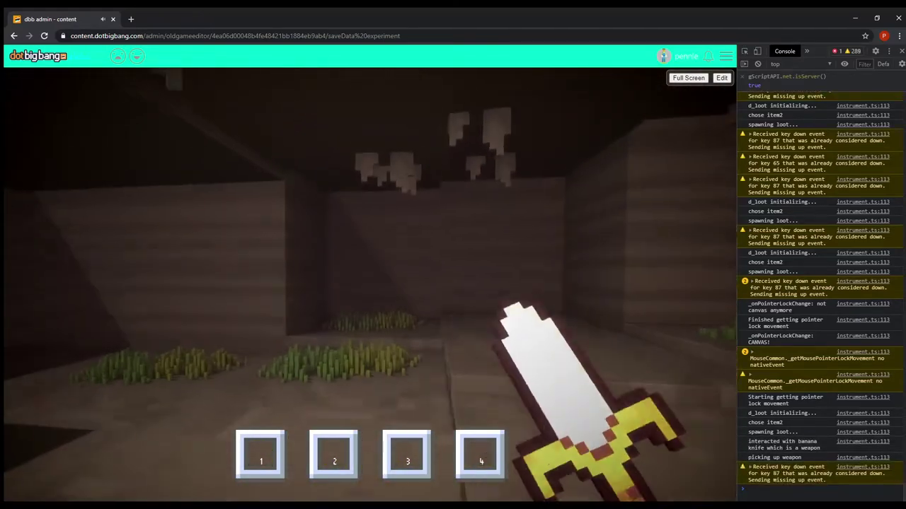
{"action": "key", "text": "w"}
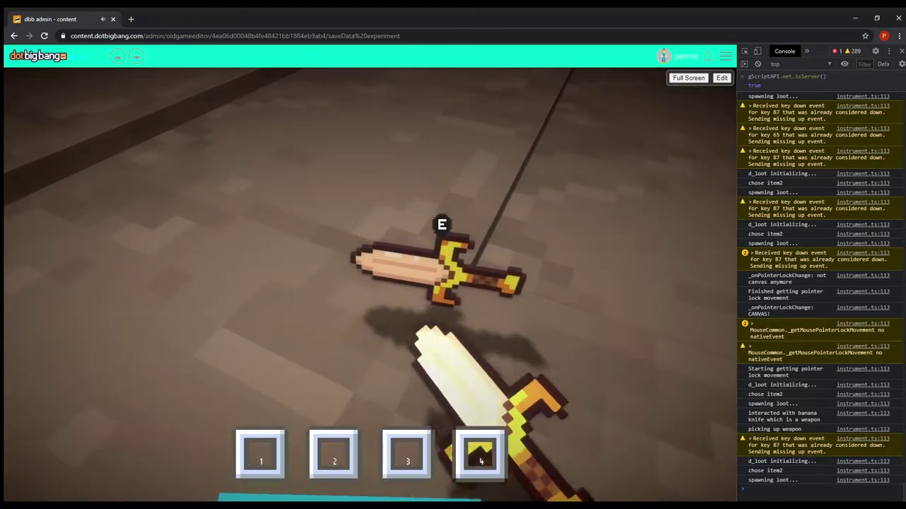
{"action": "key", "text": "w"}
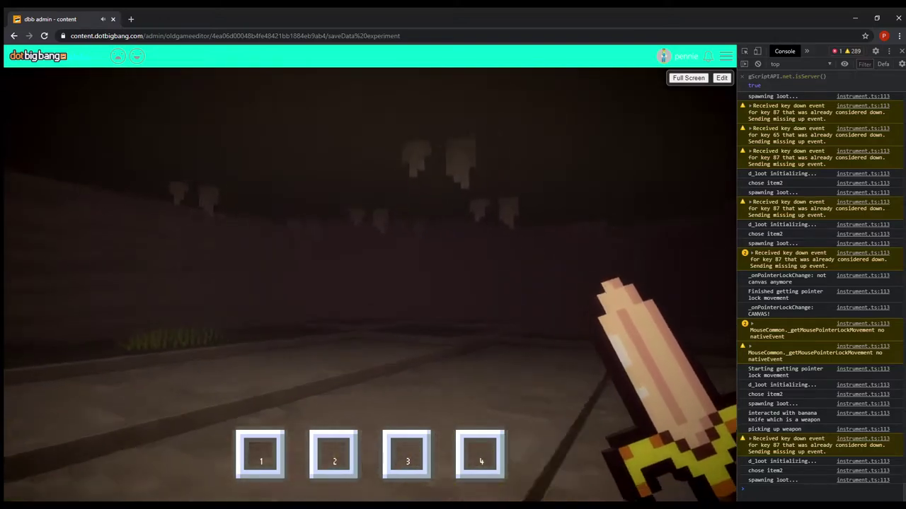
Step: Explore more cave rooms with the banana knife in hand, looking at the pools, empty pedestal, grass and falling stalactite particles
{"action": "key", "text": "a"}
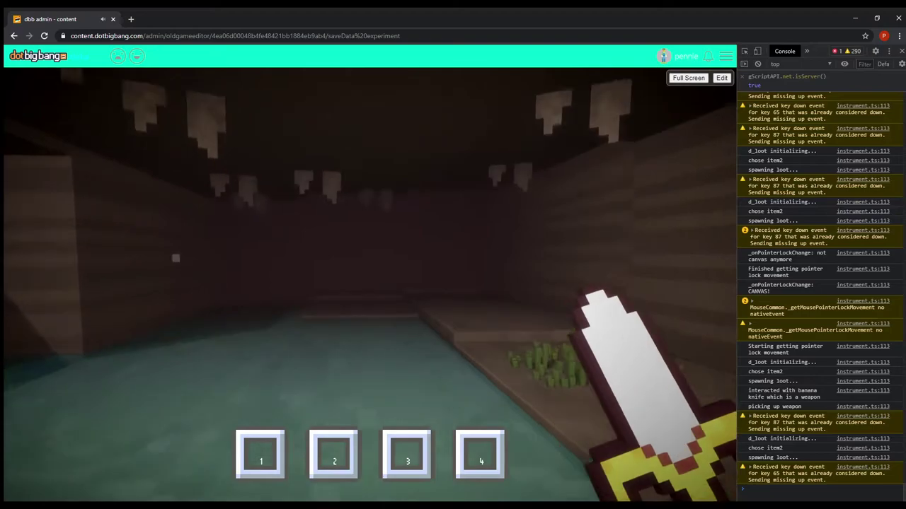
{"action": "key", "text": "w"}
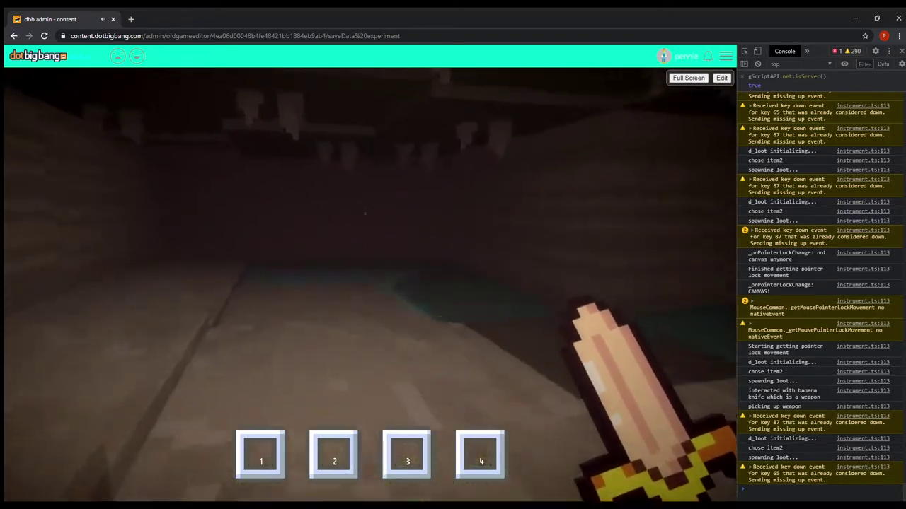
{"action": "key", "text": "w"}
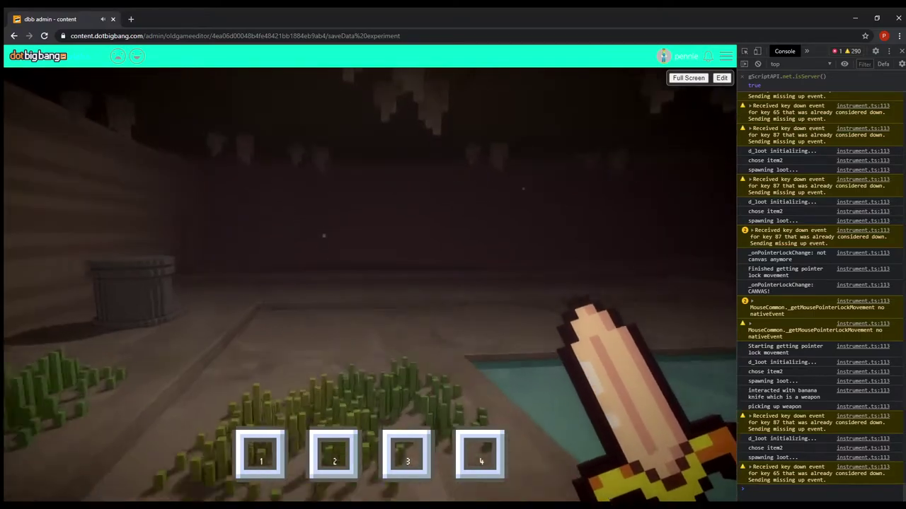
{"action": "key", "text": "w"}
{"action": "key", "text": "w"}
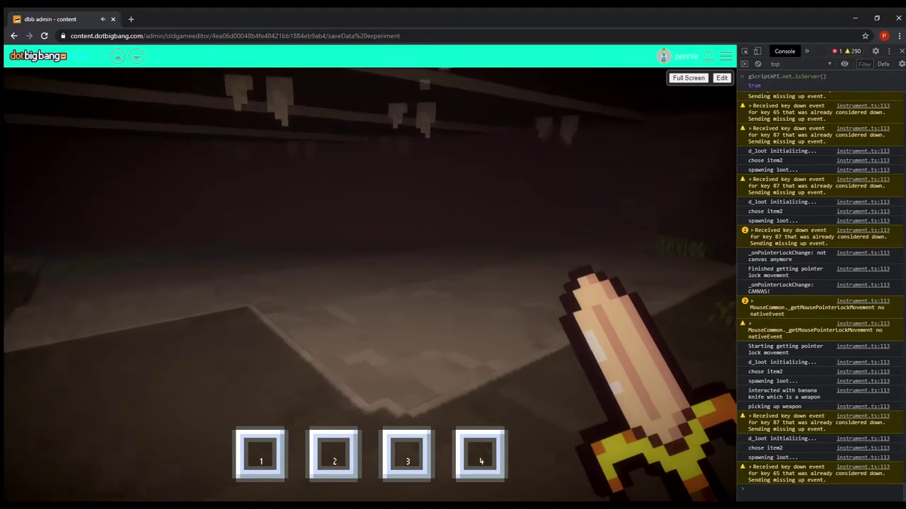
{"action": "key", "text": "w"}
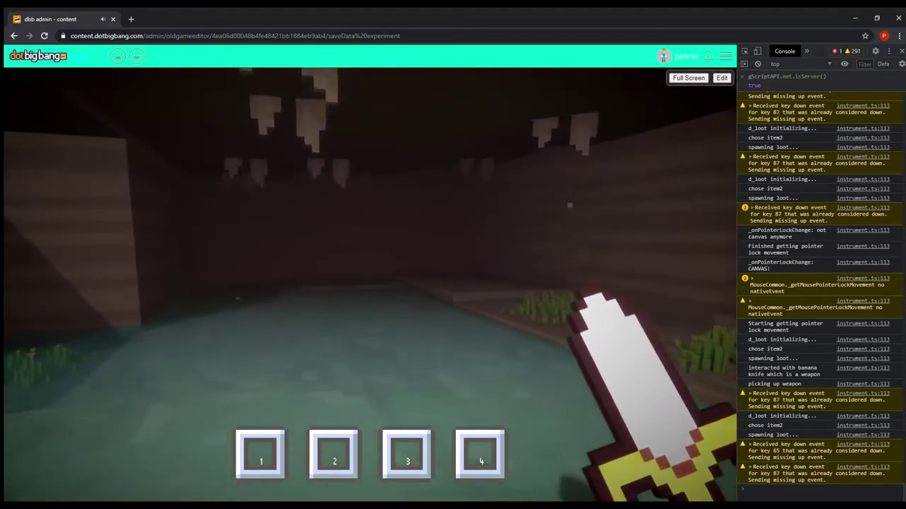
{"action": "key", "text": "w"}
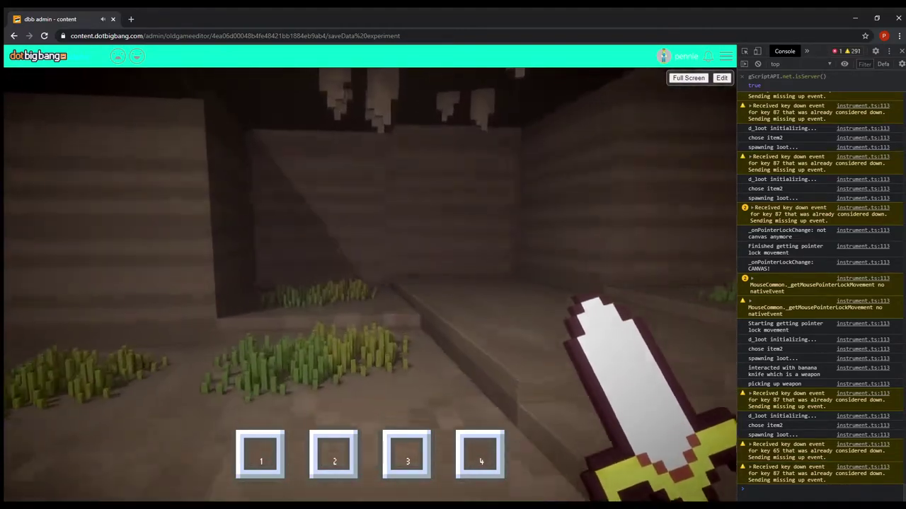
{"action": "key", "text": "w"}
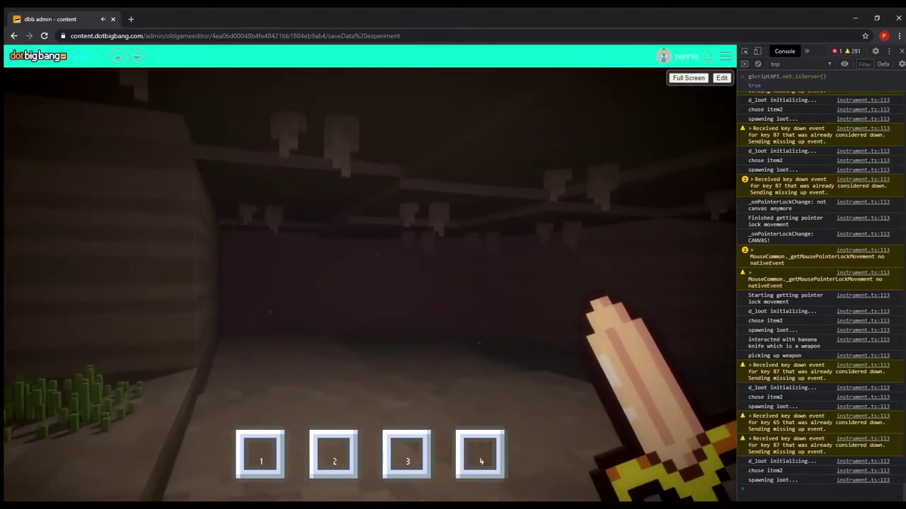
{"action": "key", "text": "w"}
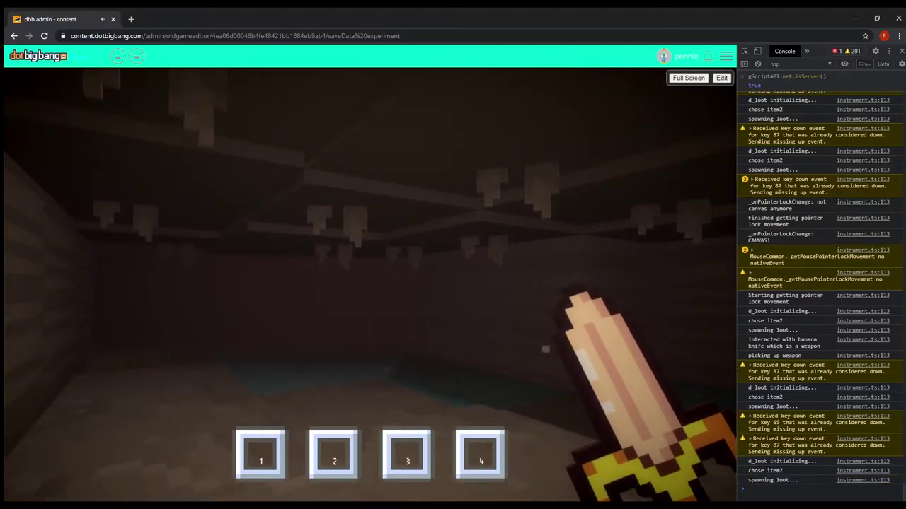
{"action": "key", "text": "w"}
{"action": "key", "text": "w"}
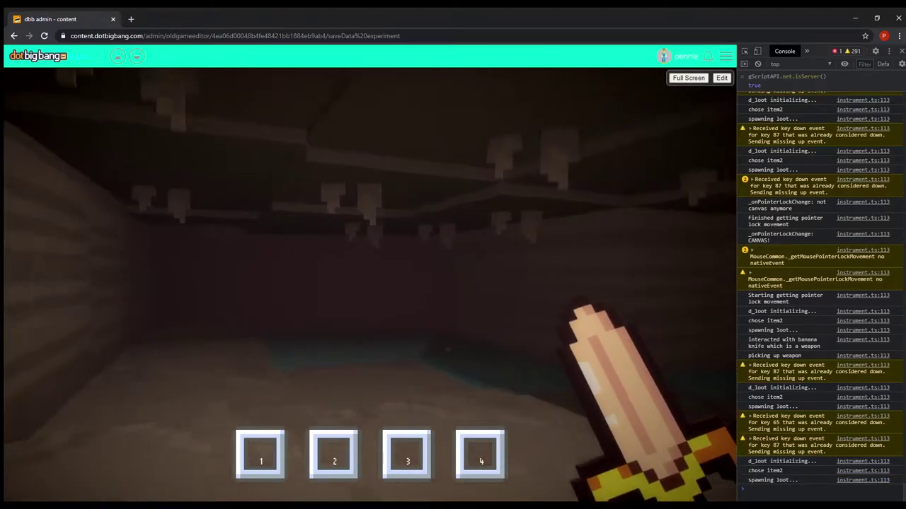
{"action": "key", "text": "w"}
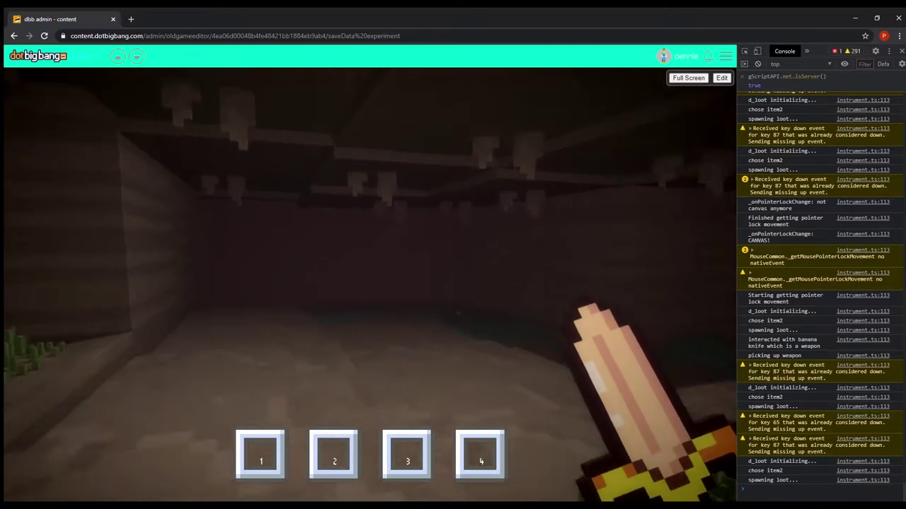
Step: Walk through the cave rooms past the pools and stone ledges, looking at the sword on its barrel pedestal and the falling particles
{"action": "key", "text": "w"}
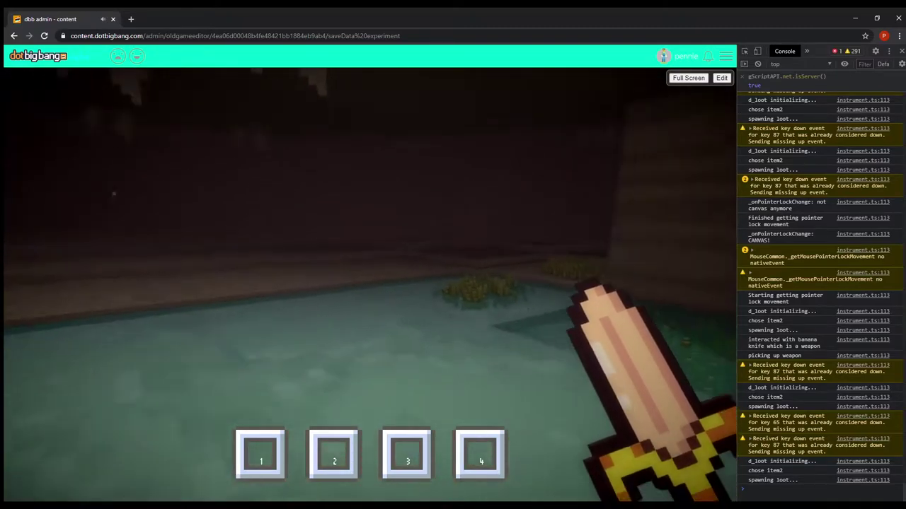
{"action": "key", "text": "w"}
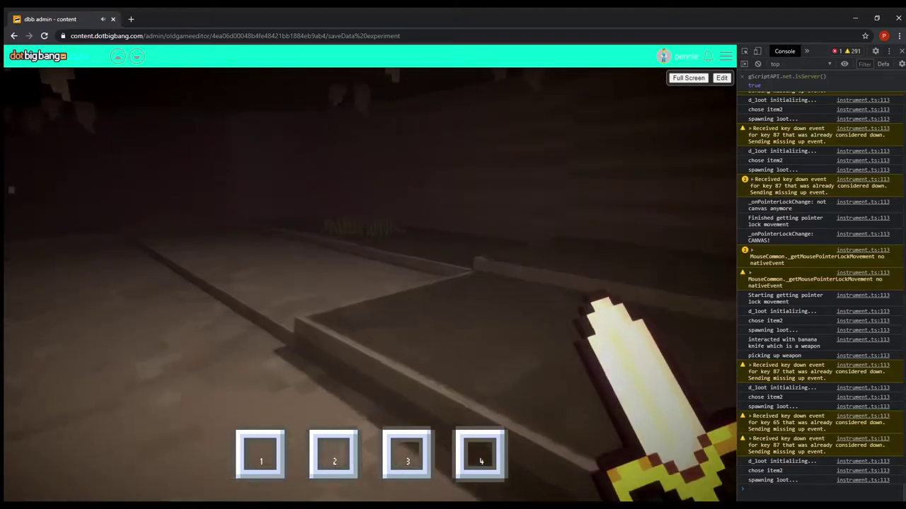
{"action": "key", "text": "w"}
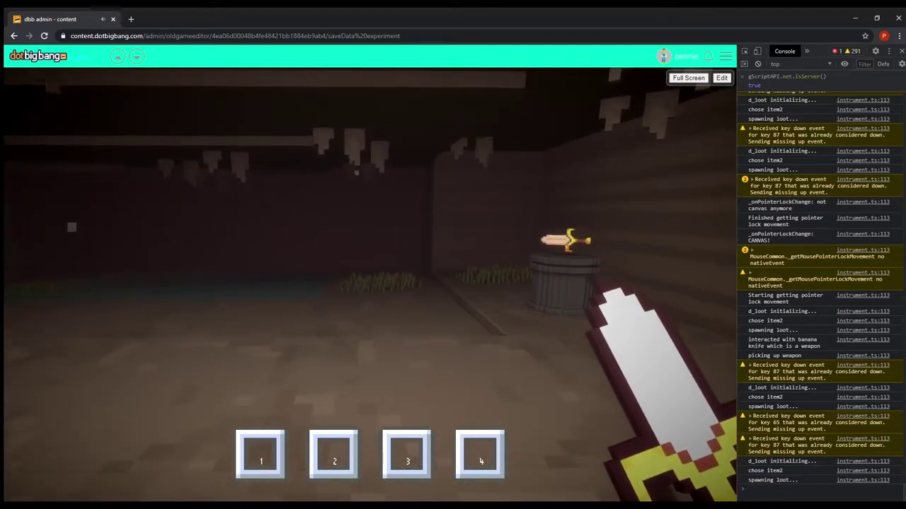
{"action": "key", "text": "w"}
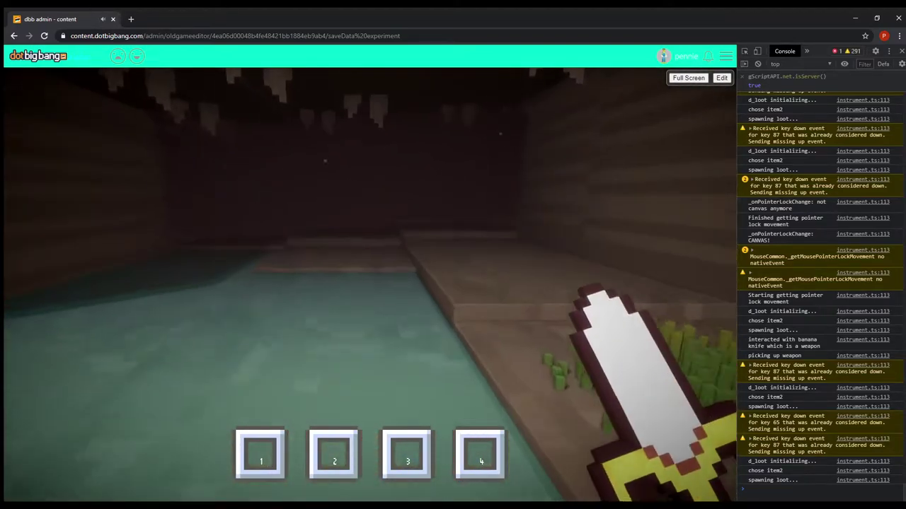
{"action": "key", "text": "w"}
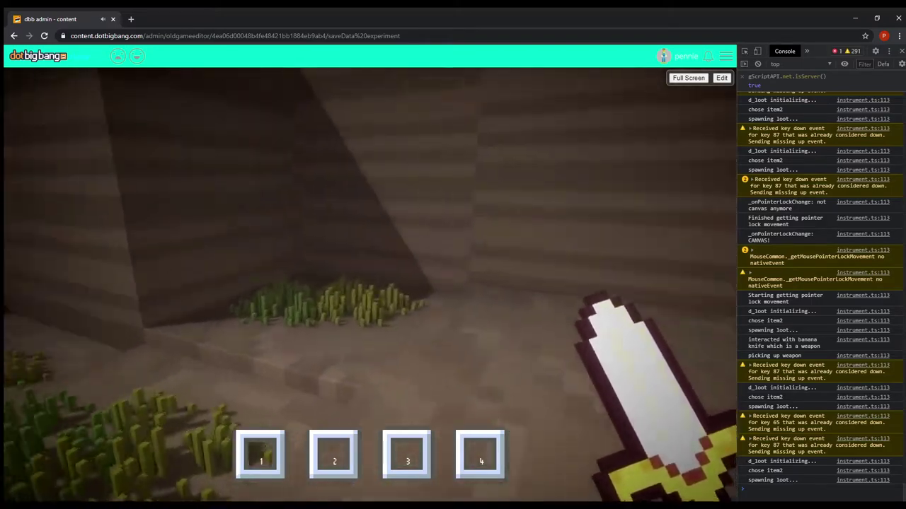
{"action": "key", "text": "w"}
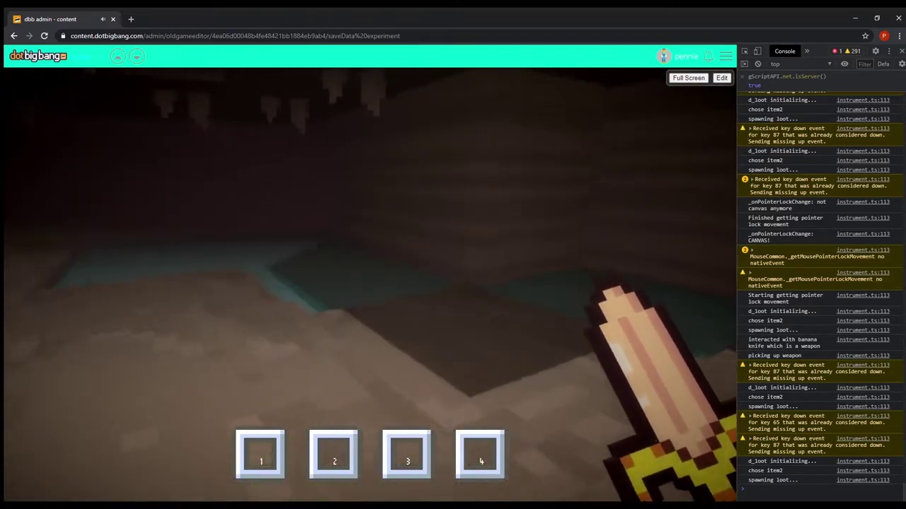
{"action": "key", "text": "w"}
{"action": "key", "text": "w"}
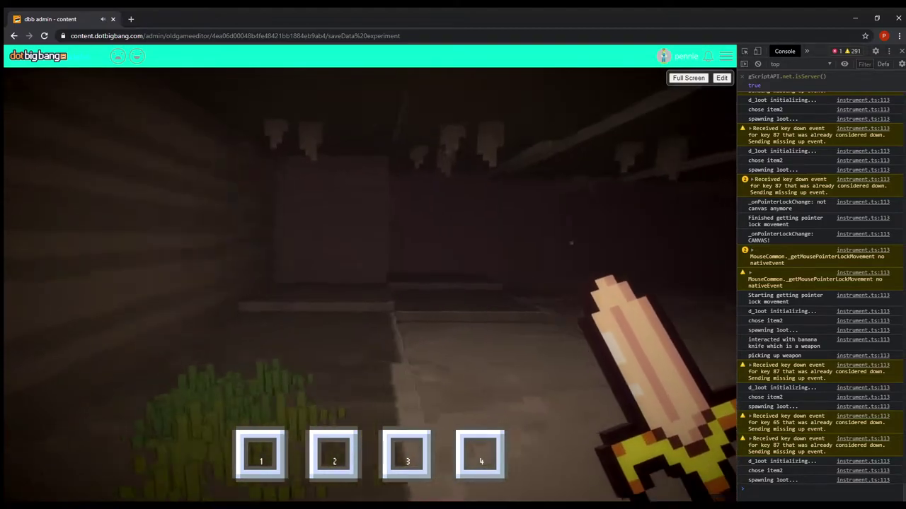
Step: Cross the next cave rooms to the sword lying beside the grass tufts and inspect it up close
{"action": "key", "text": "a"}
{"action": "key", "text": "w"}
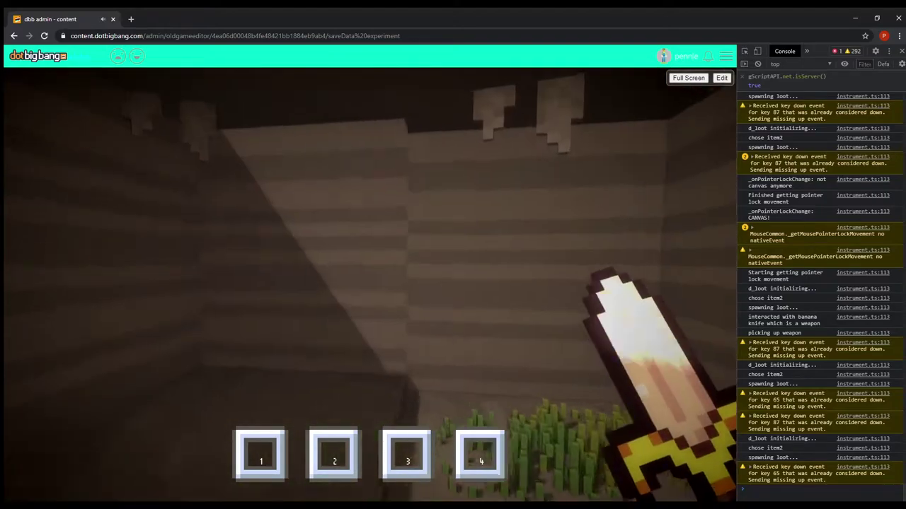
{"action": "key", "text": "w"}
{"action": "key", "text": "w"}
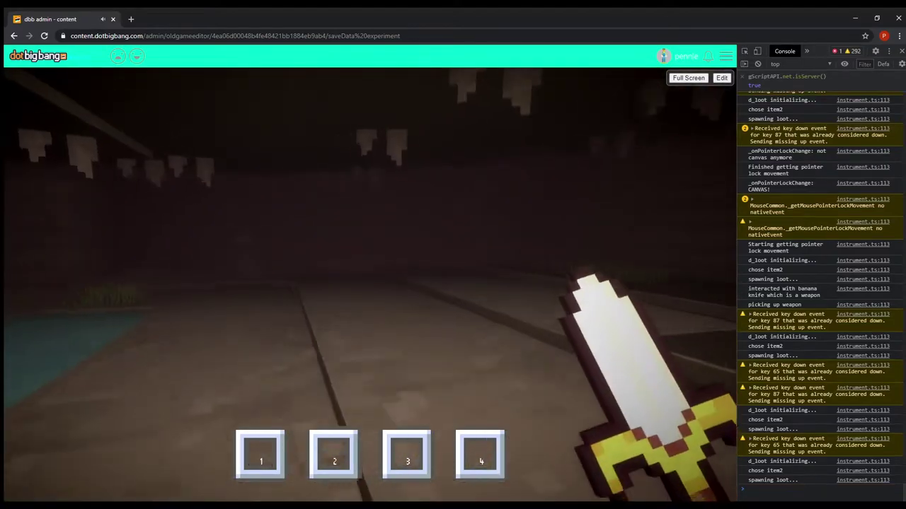
{"action": "key", "text": "w"}
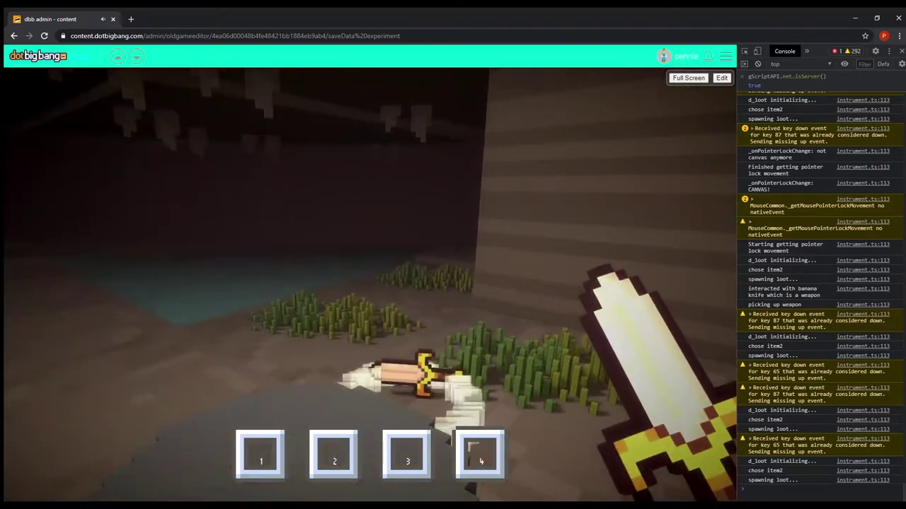
{"action": "key", "text": "w"}
{"action": "key", "text": "a"}
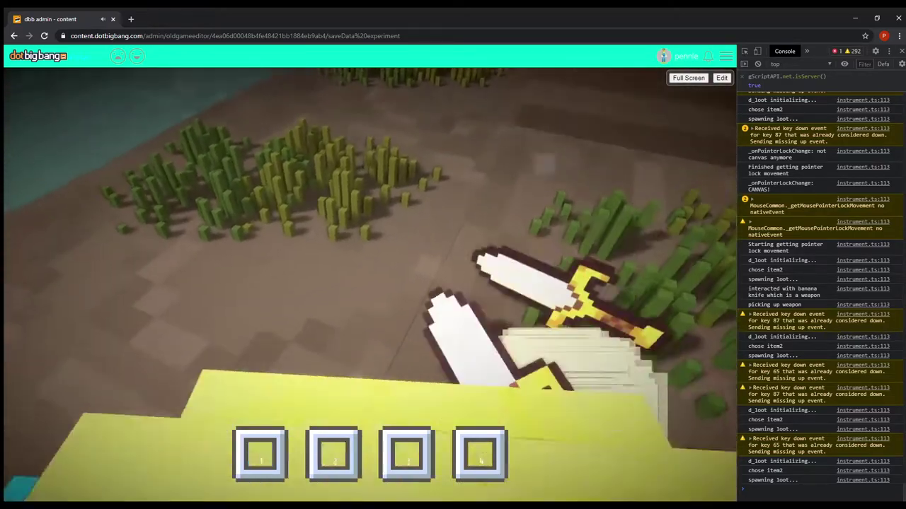
{"action": "key", "text": "s"}
Step: Continue past the stone ledges to the pool room where a sword lies near the barrel
{"action": "key", "text": "w"}
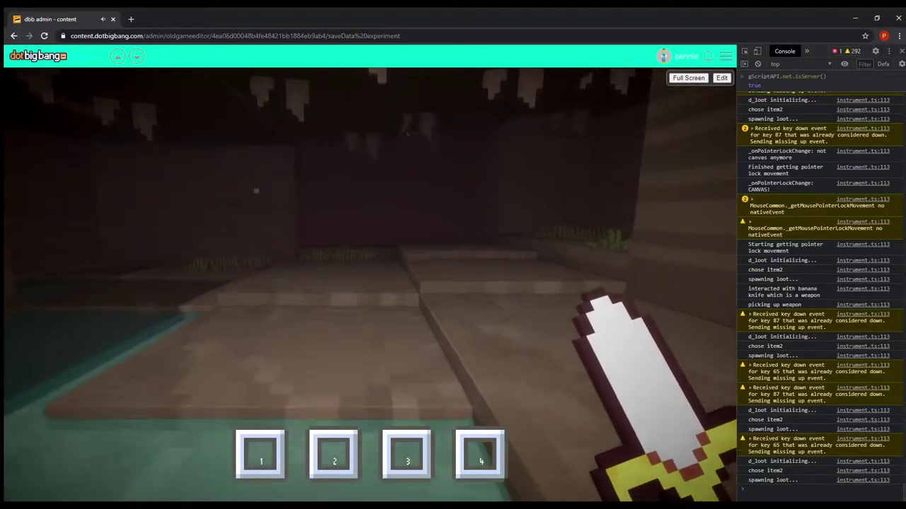
{"action": "key", "text": "w"}
{"action": "key", "text": "w"}
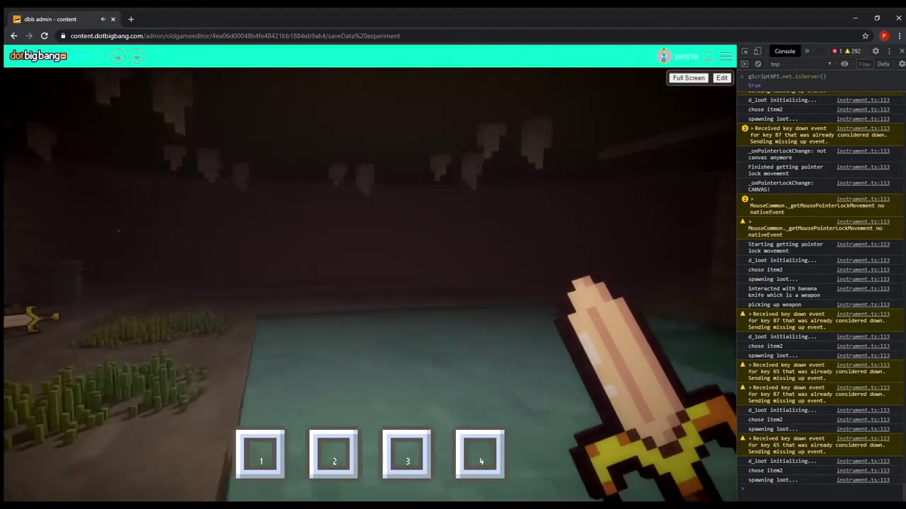
{"action": "key", "text": "w"}
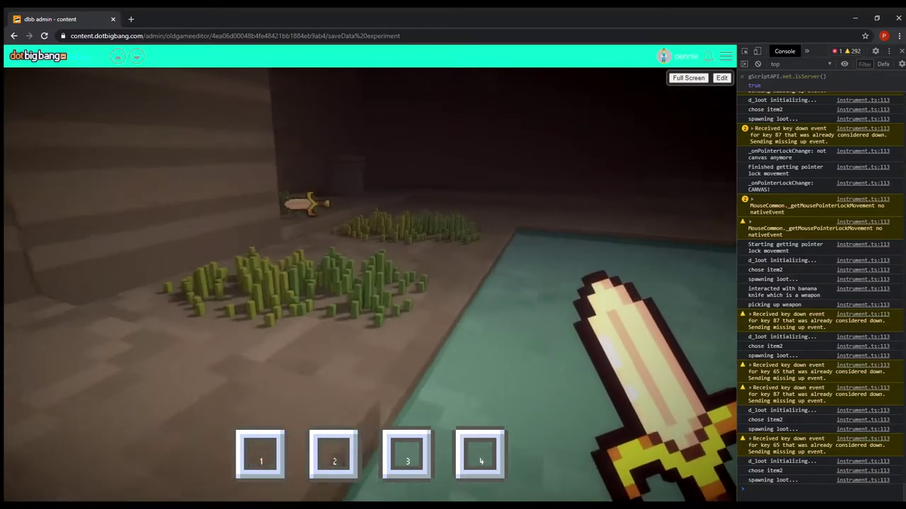
Step: Approach the sword lying in the grass and swing the banana knife at it repeatedly near the barrel
{"action": "key", "text": "w"}
{"action": "left_click", "coordinate": [370, 286]}
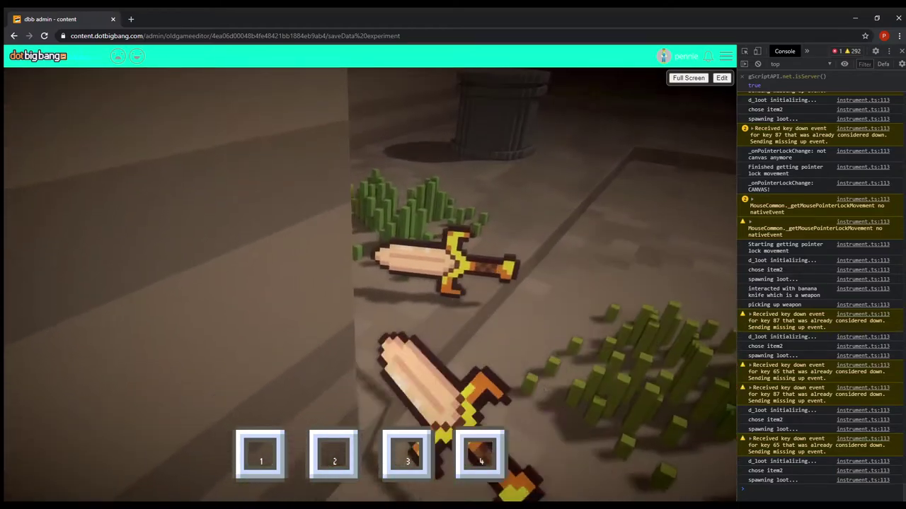
{"action": "key", "text": "w"}
{"action": "left_click", "coordinate": [370, 285]}
{"action": "left_click", "coordinate": [370, 286]}
{"action": "key", "text": "w"}
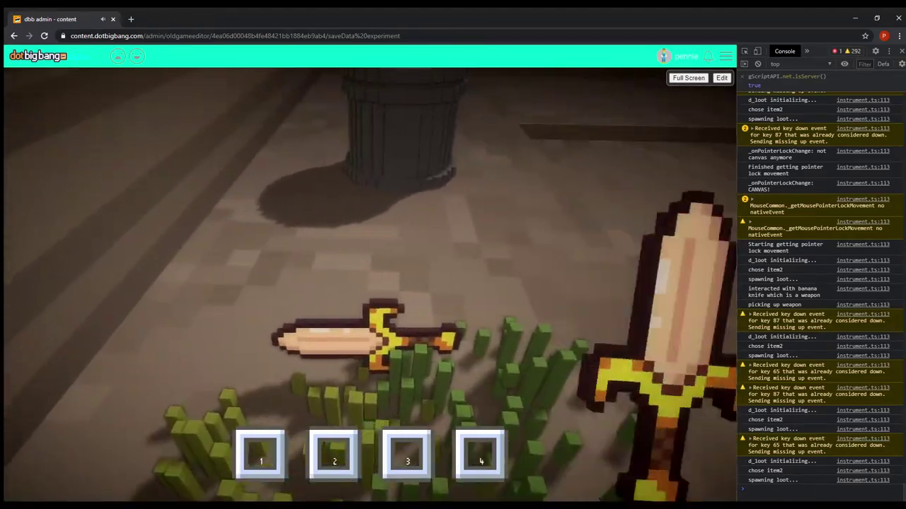
{"action": "left_click", "coordinate": [370, 285]}
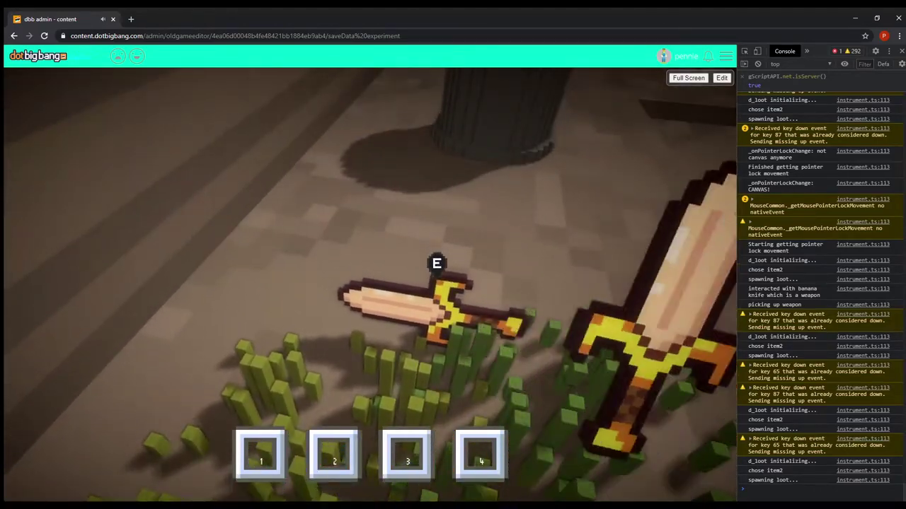
{"action": "left_click", "coordinate": [370, 286]}
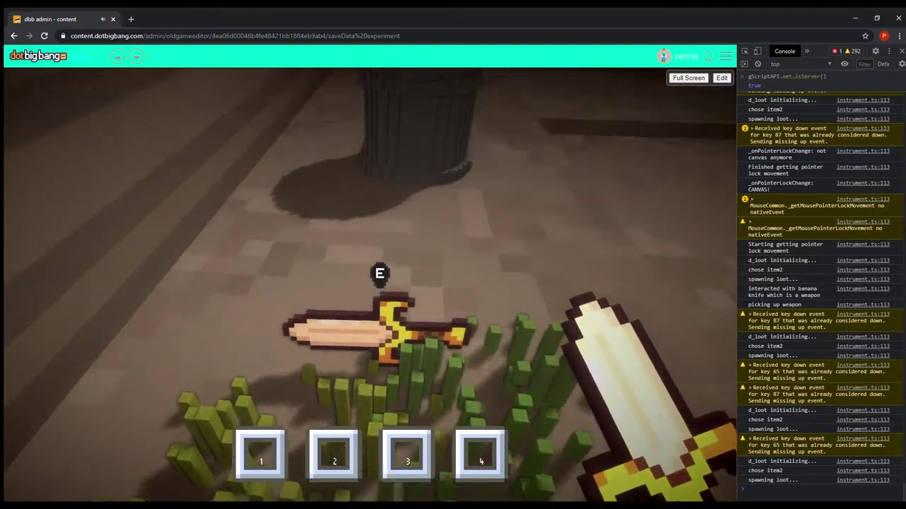
{"action": "left_click", "coordinate": [370, 285]}
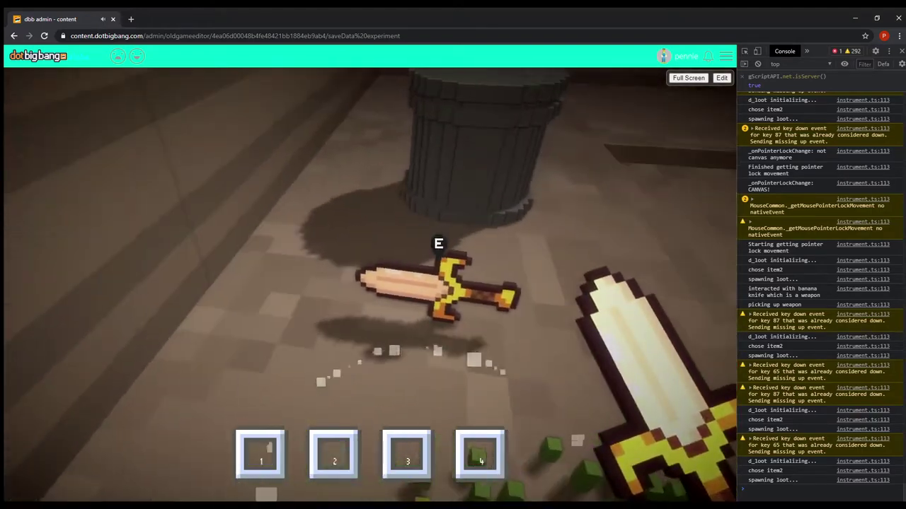
{"action": "left_click", "coordinate": [370, 285]}
Step: Leave the sword by the barrel and walk through the adjoining rooms, viewing the grass patches, pools and stalactites
{"action": "key", "text": "d"}
{"action": "key", "text": "w"}
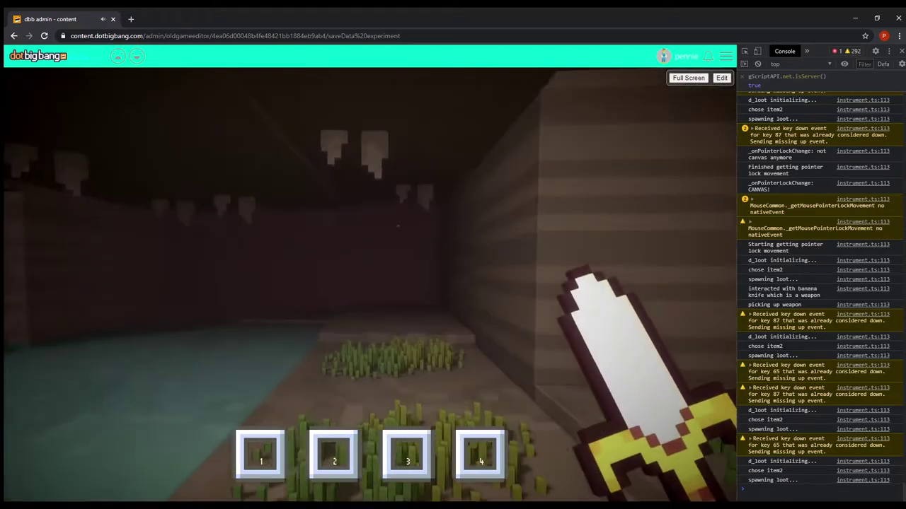
{"action": "key", "text": "w"}
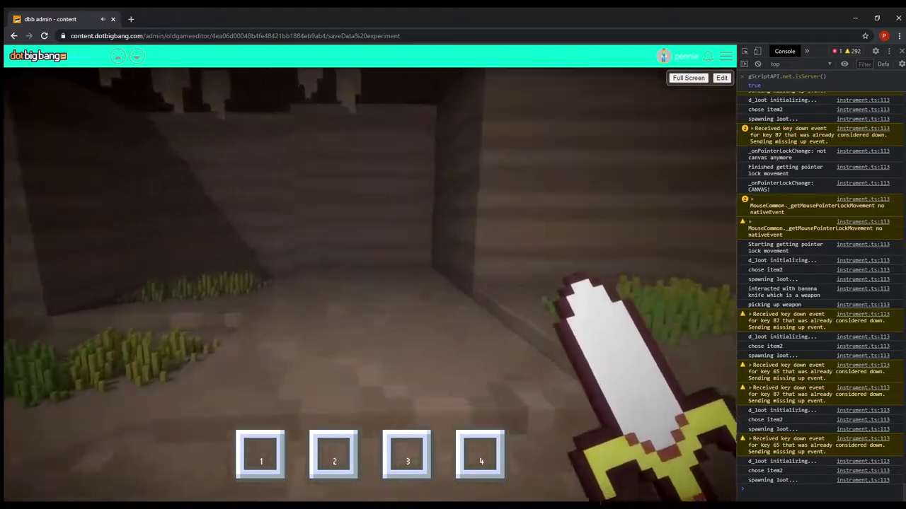
{"action": "key", "text": "w"}
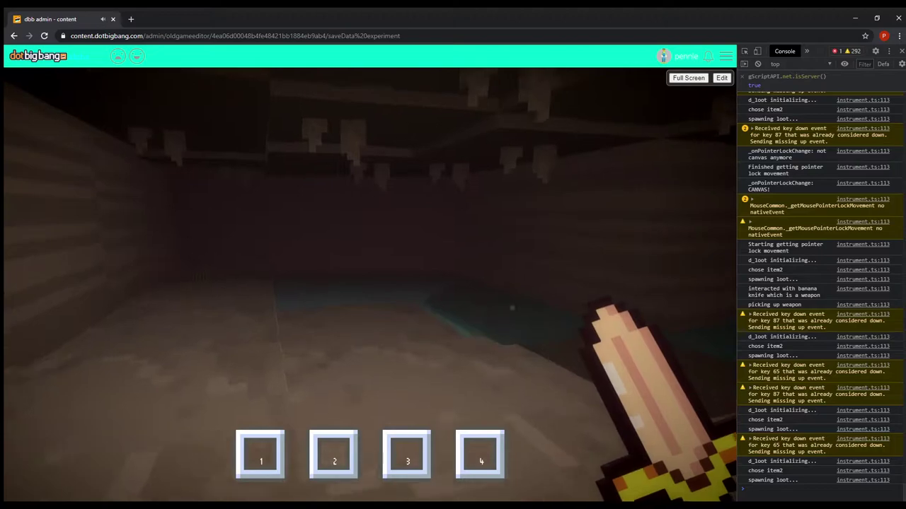
{"action": "key", "text": "w"}
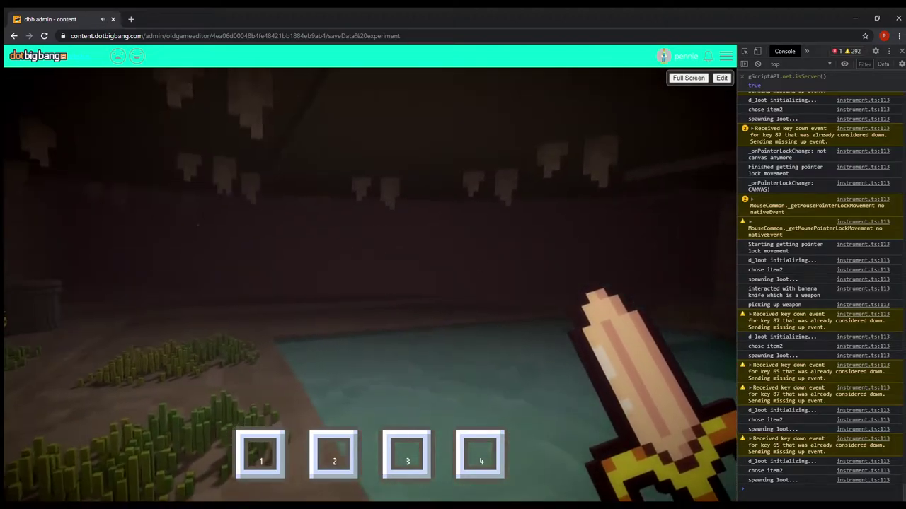
Step: Walk across the pool and ledges into further rooms to compare doodad placement and the staggered stalactite particles
{"action": "key", "text": "w"}
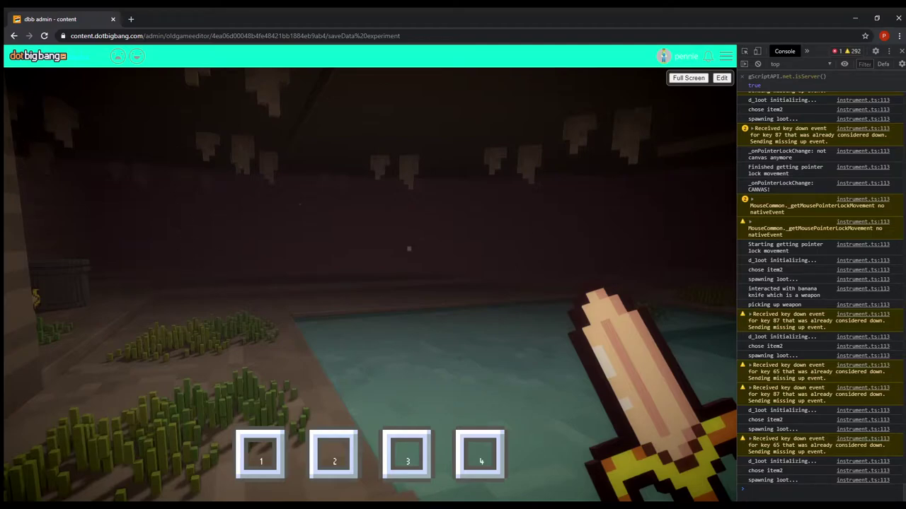
{"action": "key", "text": "w"}
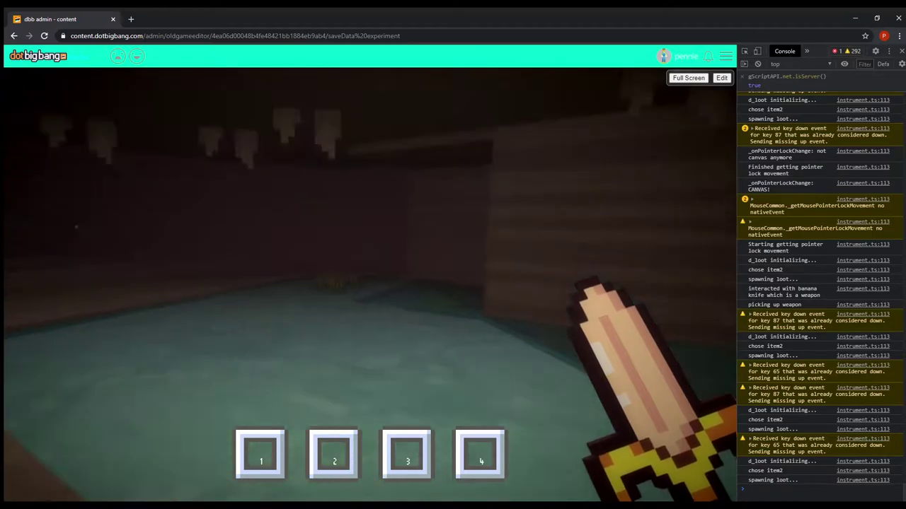
{"action": "key", "text": "w"}
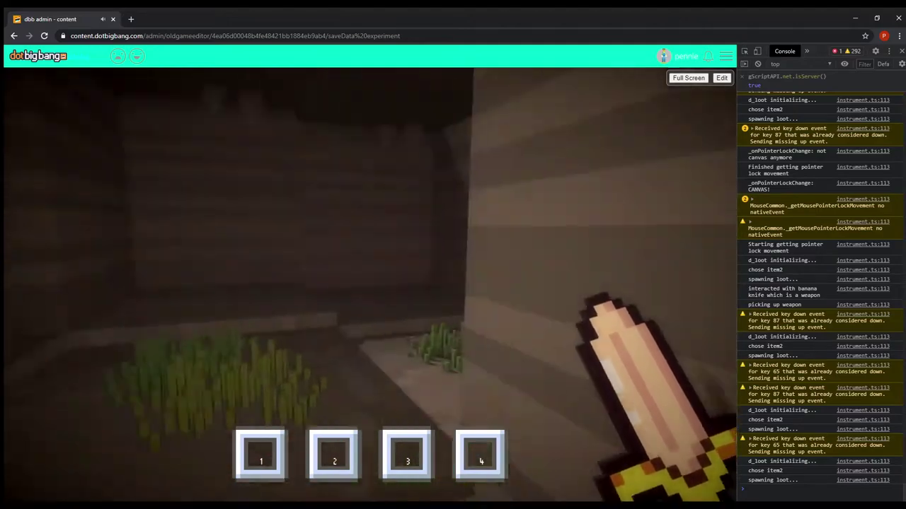
{"action": "key", "text": "w"}
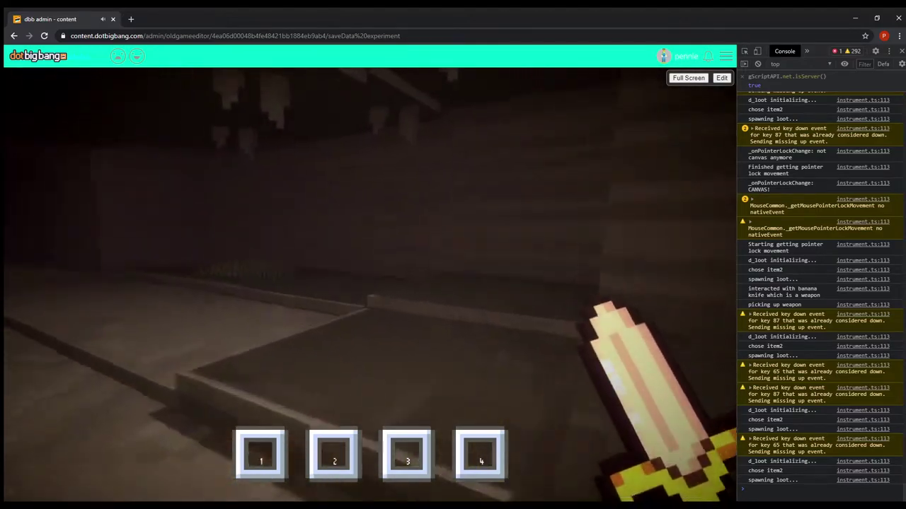
{"action": "key", "text": "w"}
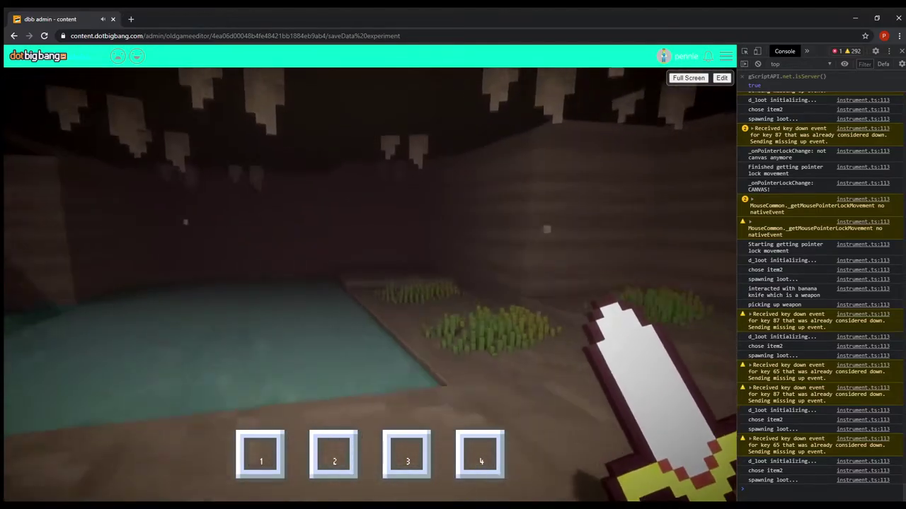
{"action": "key", "text": "w"}
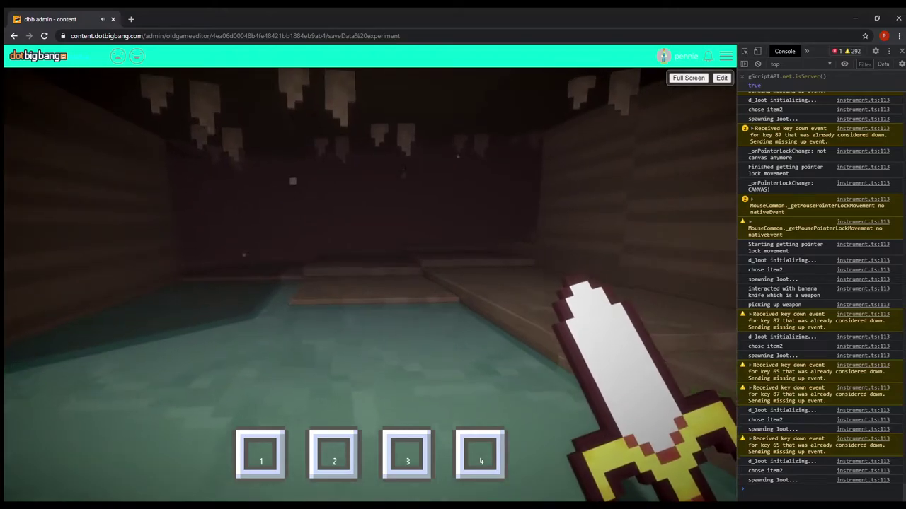
{"action": "key", "text": "w"}
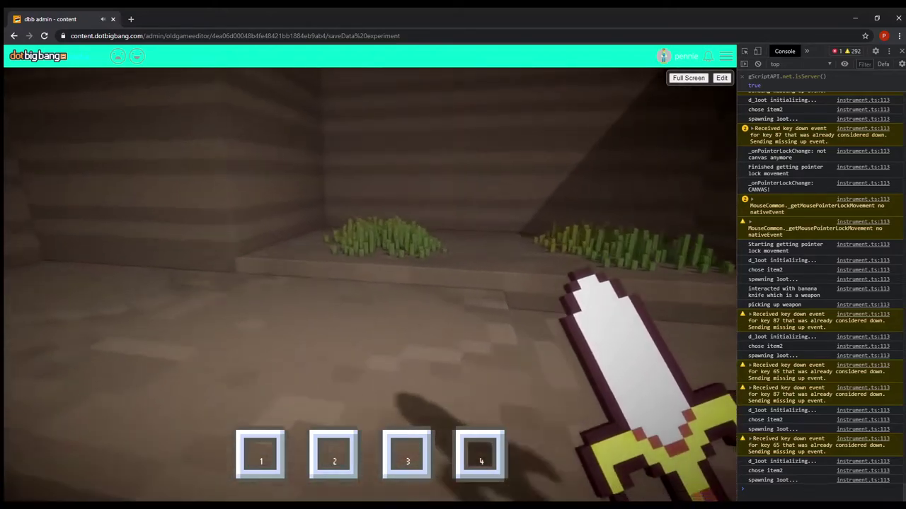
Step: Resume the play-through and walk past the pool and stone ledges, viewing the grass patches, water and stalactite particles in the rooms
{"action": "key", "text": "Escape"}
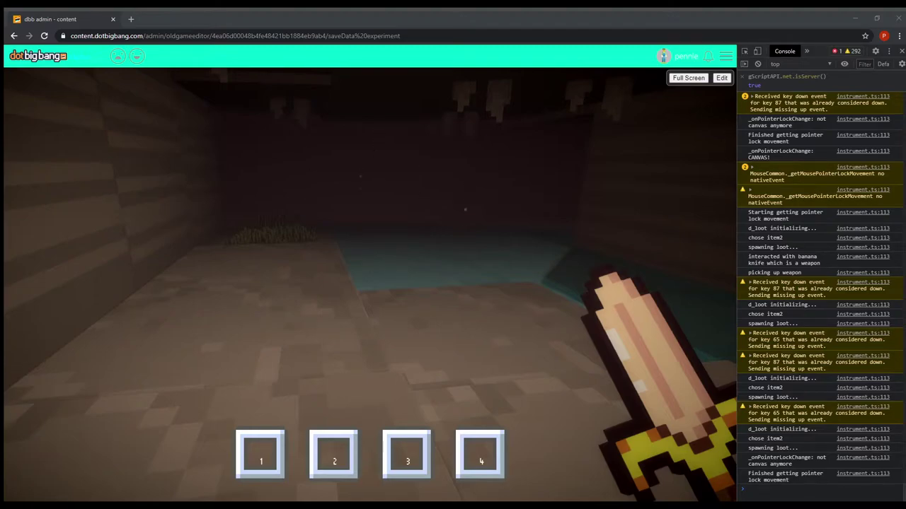
{"action": "left_click", "coordinate": [544, 351]}
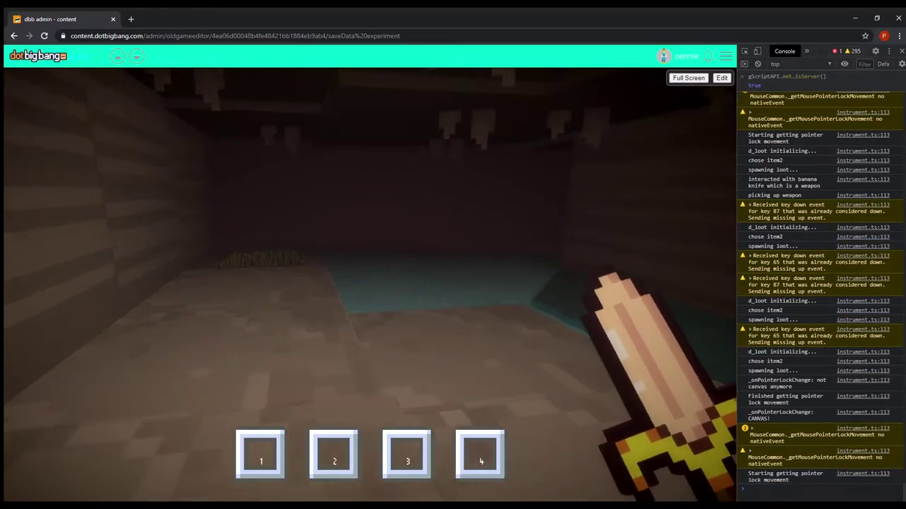
{"action": "key", "text": "w"}
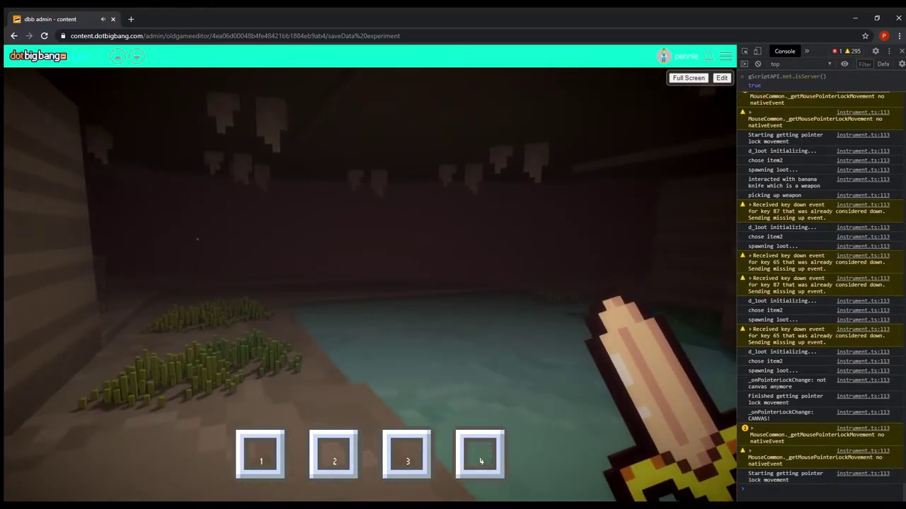
{"action": "key", "text": "w"}
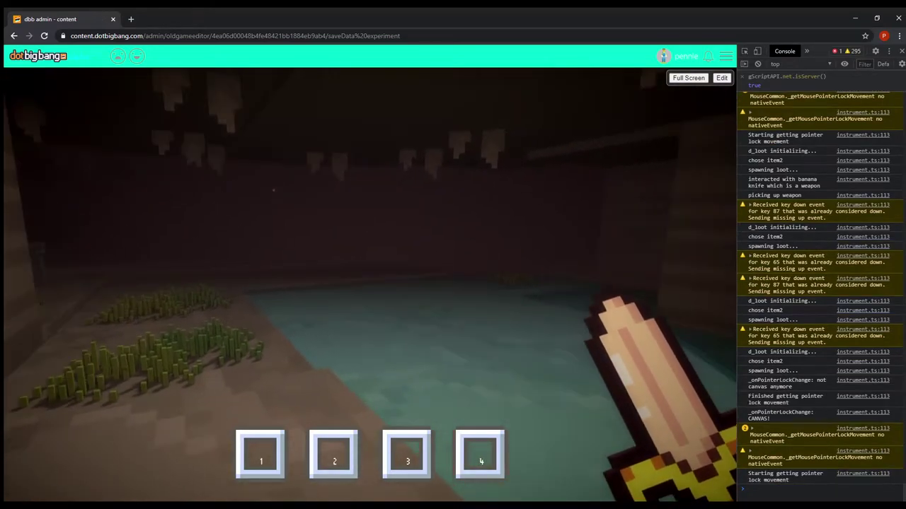
{"action": "key", "text": "w"}
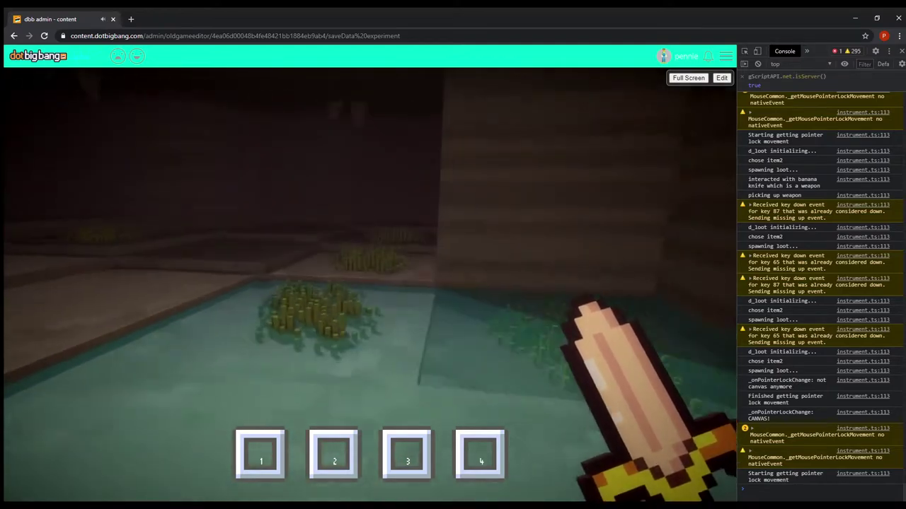
{"action": "key", "text": "w"}
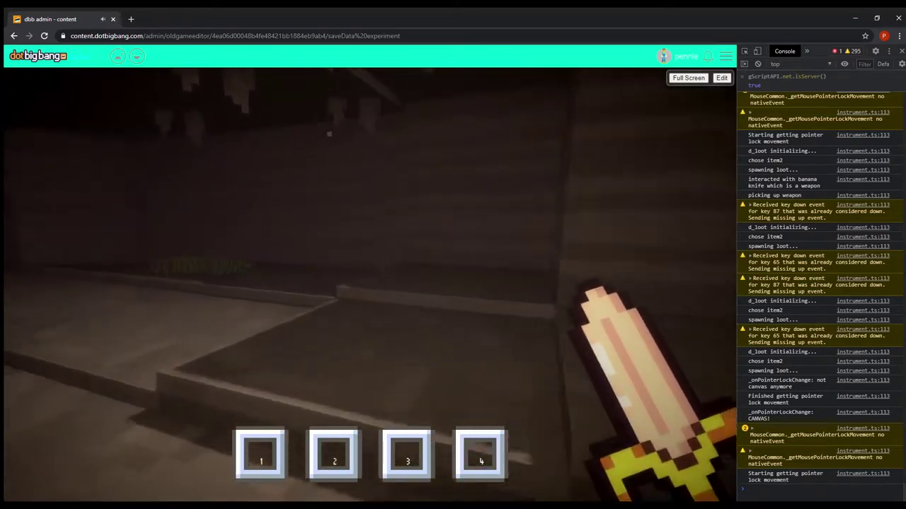
{"action": "key", "text": "w"}
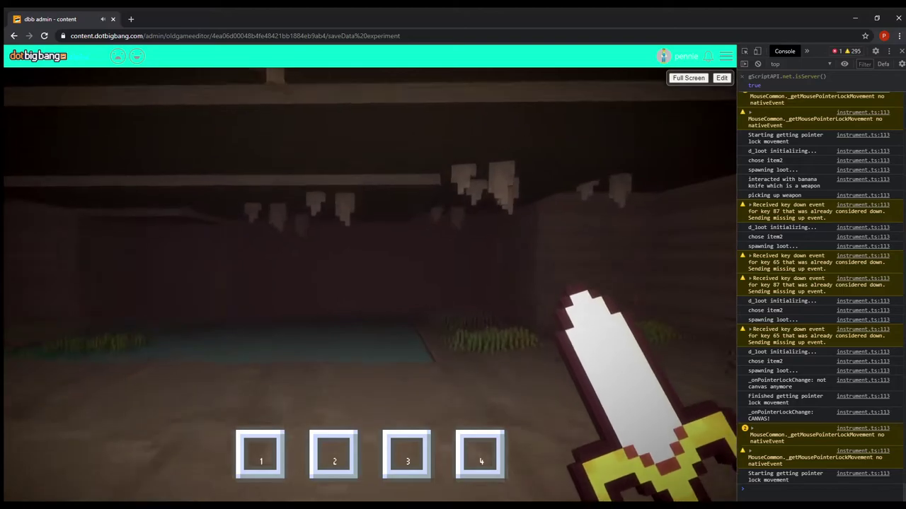
{"action": "key", "text": "w"}
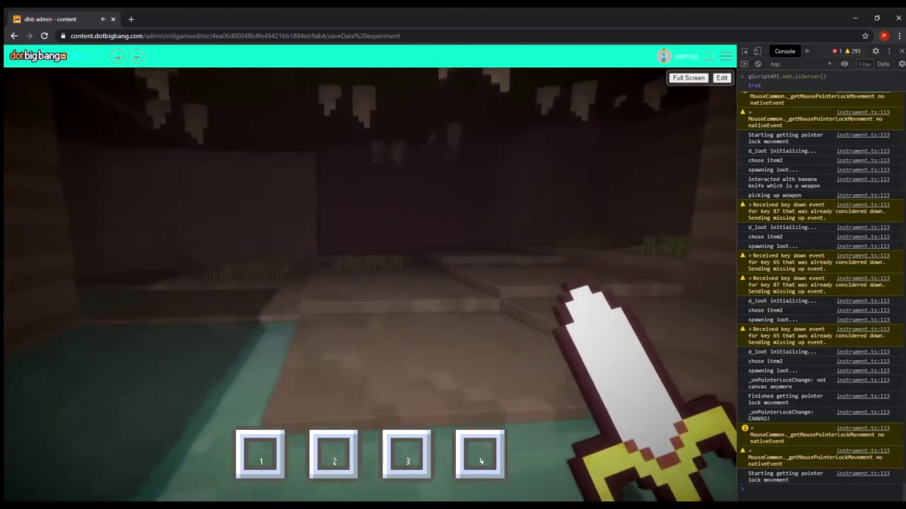
Step: Return to edit mode, stop the game and close the script editor to reveal the scene
{"action": "key", "text": "Escape"}
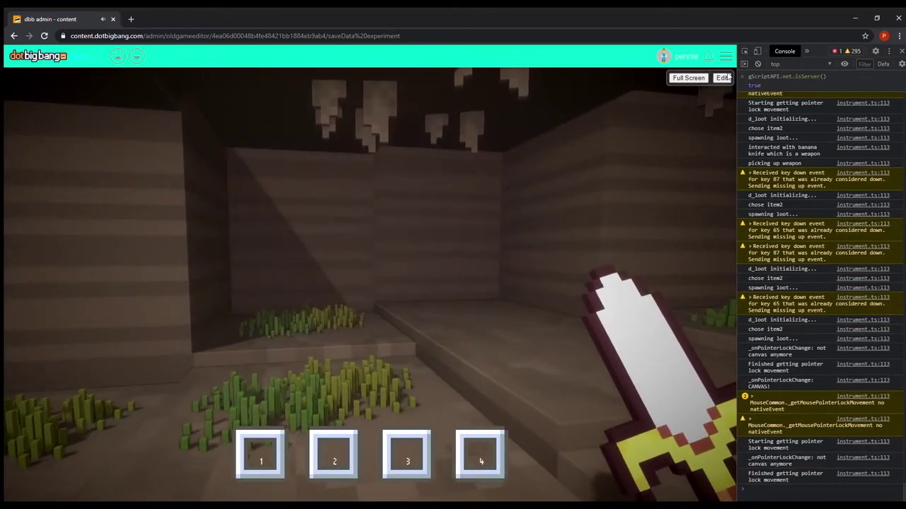
{"action": "left_click", "coordinate": [722, 78]}
{"action": "left_click", "coordinate": [648, 78]}
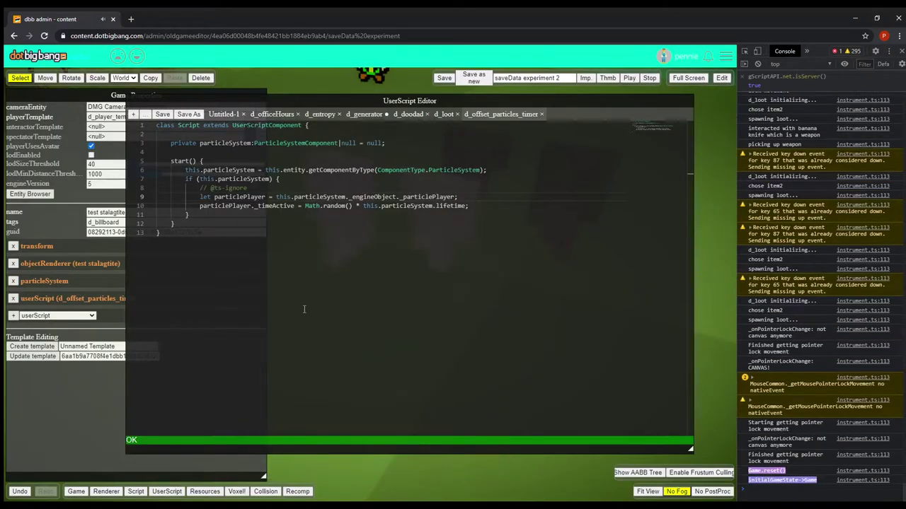
{"action": "left_click", "coordinate": [176, 494]}
{"action": "scroll", "coordinate": [368, 329], "scroll_direction": "up", "scroll_amount": 2}
{"action": "scroll", "coordinate": [367, 333], "scroll_direction": "down", "scroll_amount": 10}
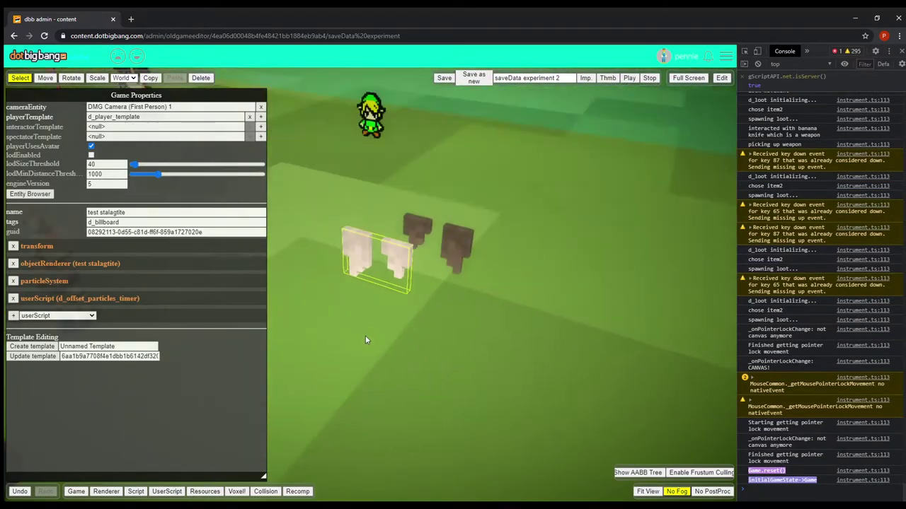
Step: Select the GAMEJAM Pillar Pattern object and set the d_entropy script's seed to "bingo bongus"
{"action": "middle_click_drag", "start_coordinate": [442, 317], "coordinate": [535, 298]}
{"action": "left_click", "coordinate": [401, 216]}
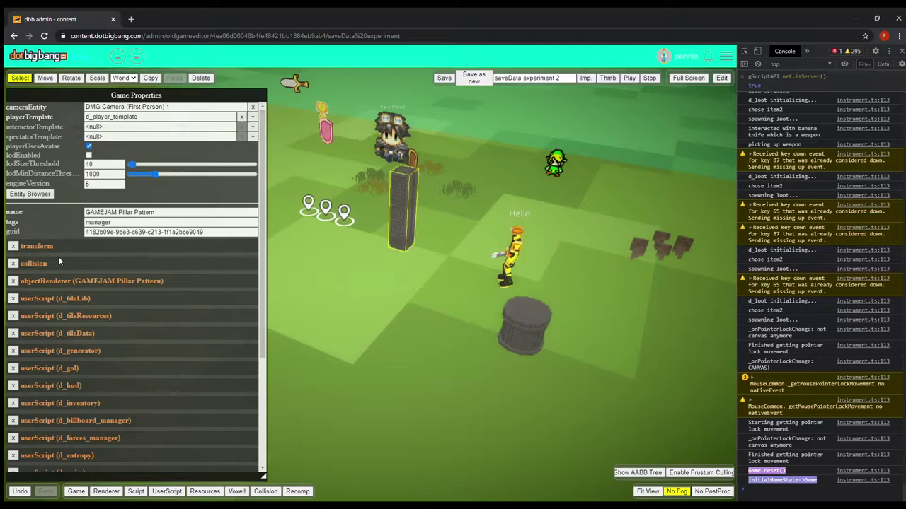
{"action": "scroll", "coordinate": [127, 331], "scroll_direction": "down", "scroll_amount": 3}
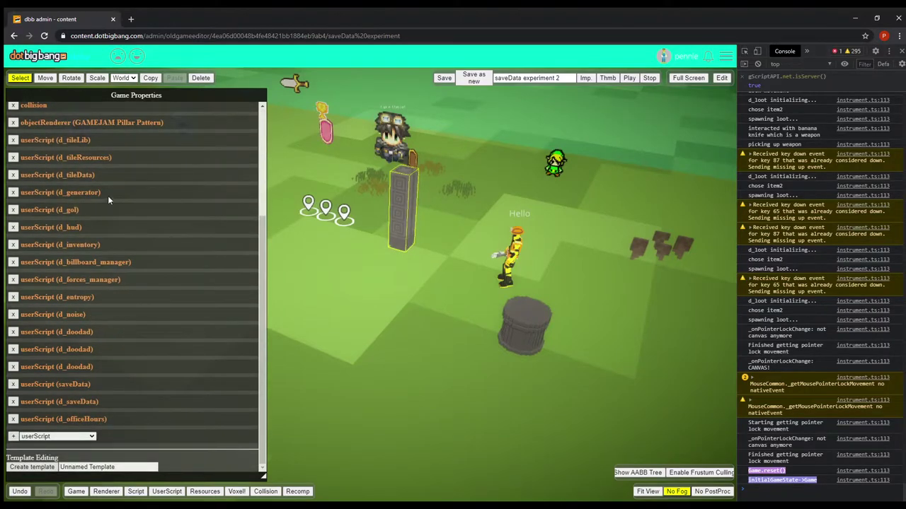
{"action": "left_click", "coordinate": [77, 192]}
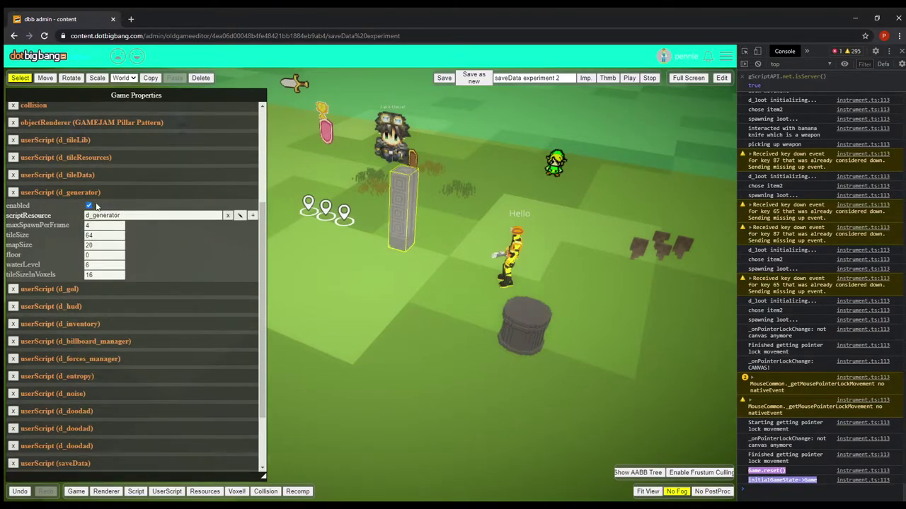
{"action": "left_click", "coordinate": [97, 194]}
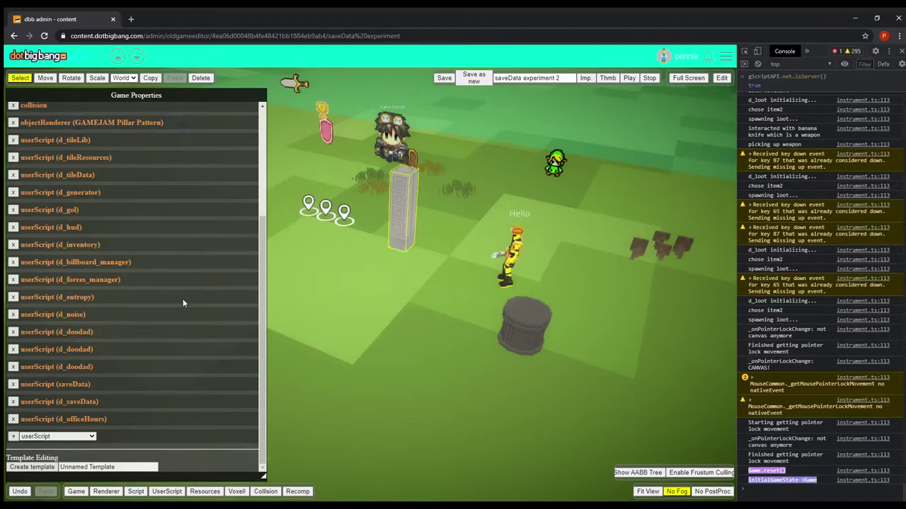
{"action": "left_click", "coordinate": [102, 297]}
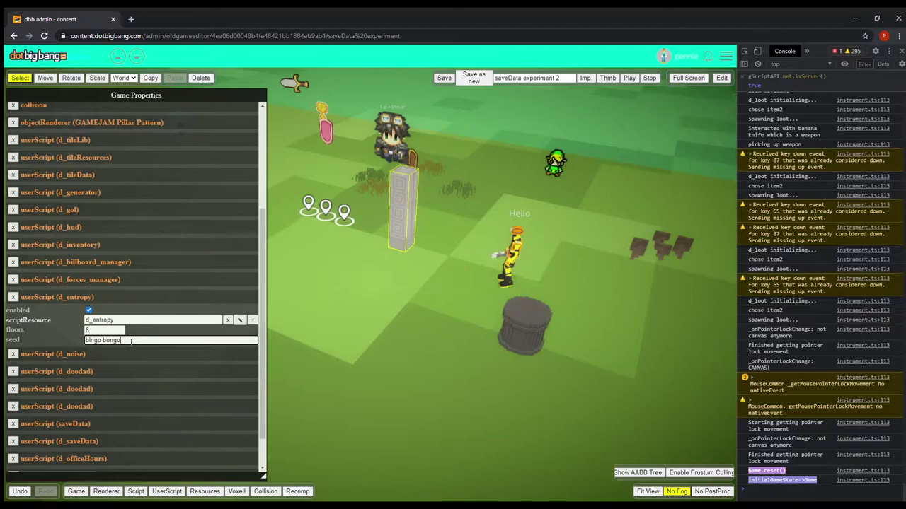
Step: Play the game with the changed seed, collecting the banana shield and banana knife from barrels while exploring the generated rooms
{"action": "left_click", "coordinate": [722, 78]}
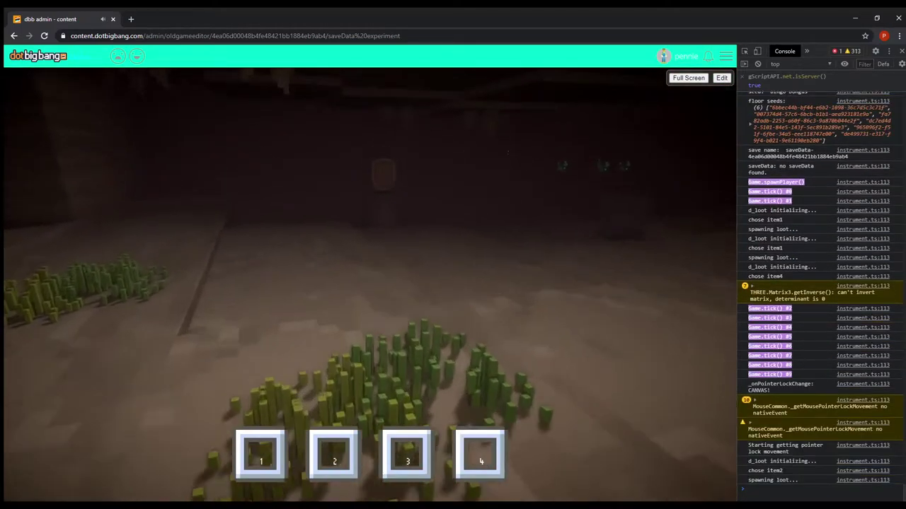
{"action": "key", "text": "w"}
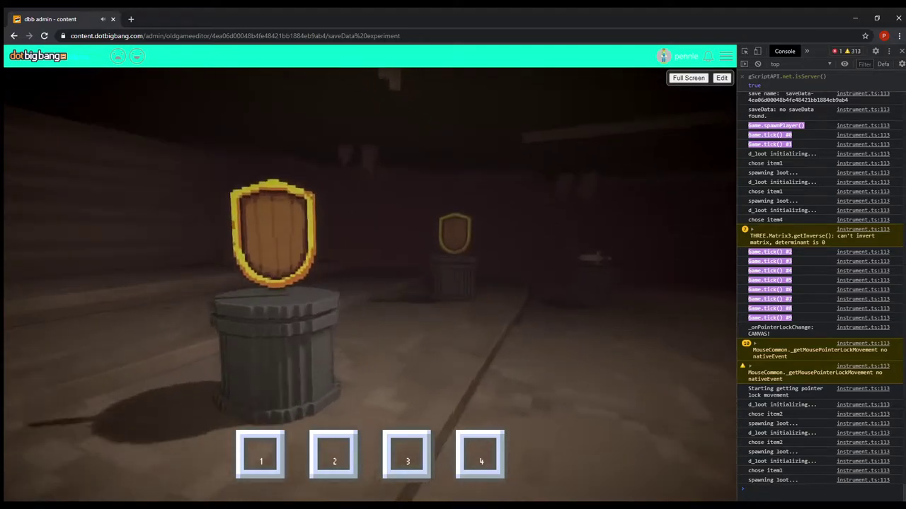
{"action": "key", "text": "w"}
{"action": "key", "text": "s"}
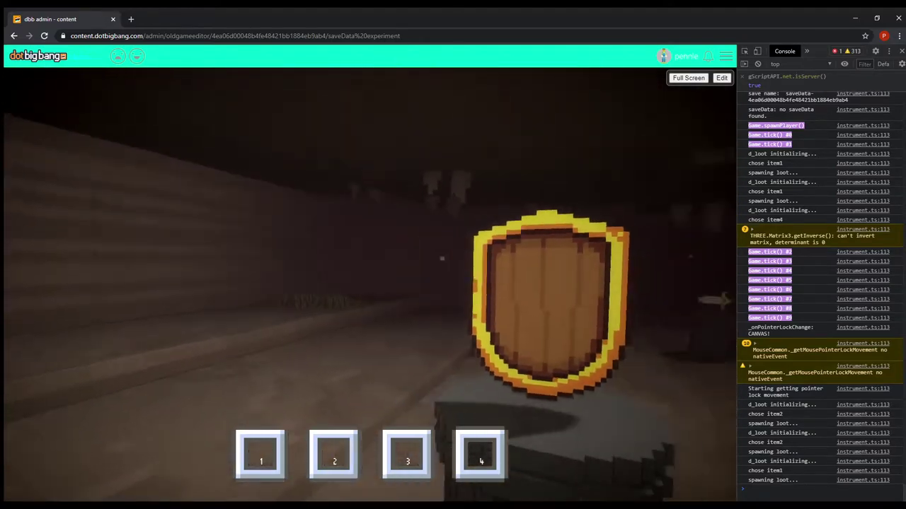
{"action": "key", "text": "e"}
{"action": "key", "text": "w"}
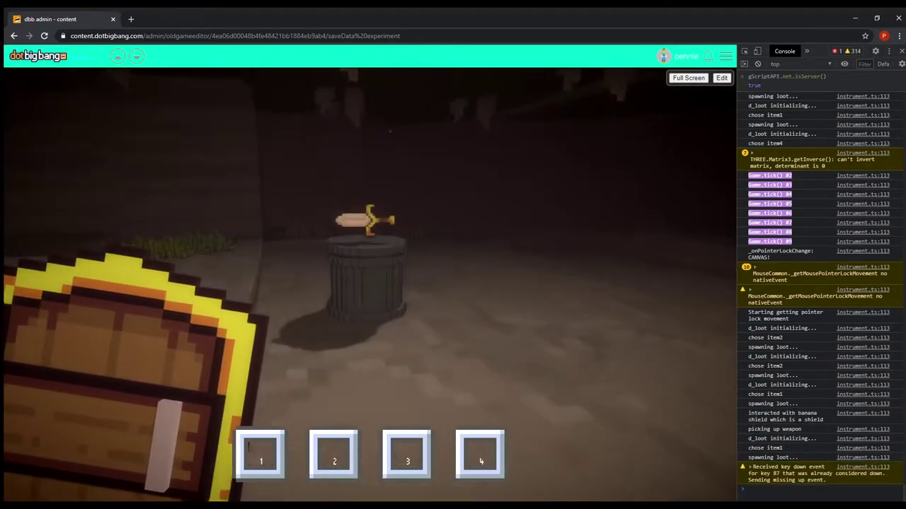
{"action": "key", "text": "e"}
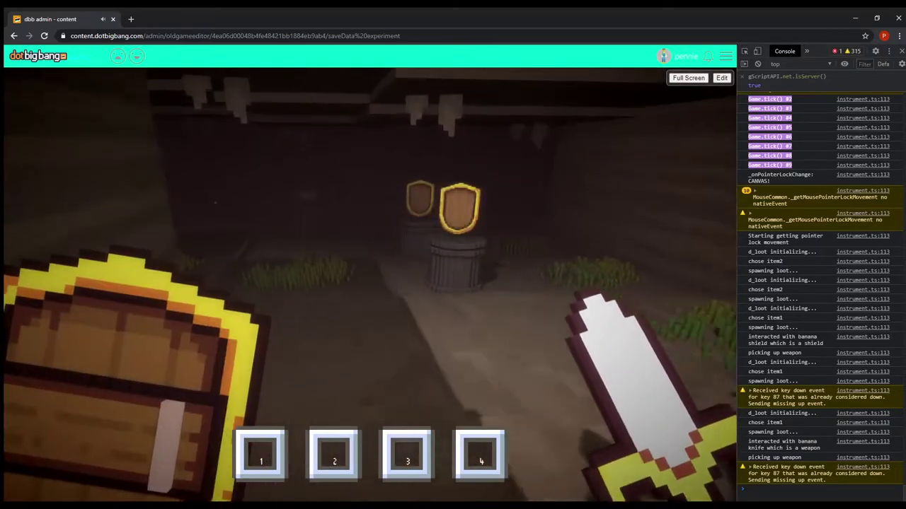
{"action": "key", "text": "w"}
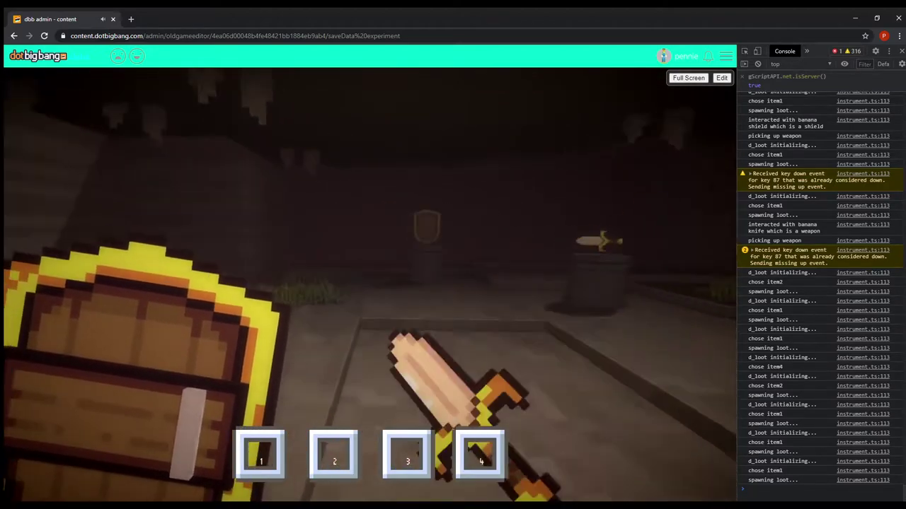
Step: Stop the game and set the pillar's d_entropy seed to "bingo bongoo"
{"action": "key", "text": "Escape"}
{"action": "left_click", "coordinate": [721, 78]}
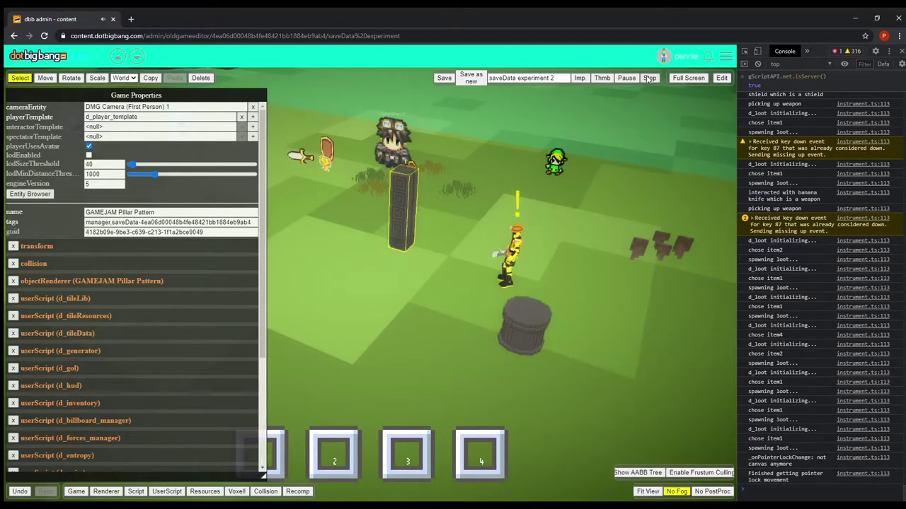
{"action": "left_click", "coordinate": [649, 78]}
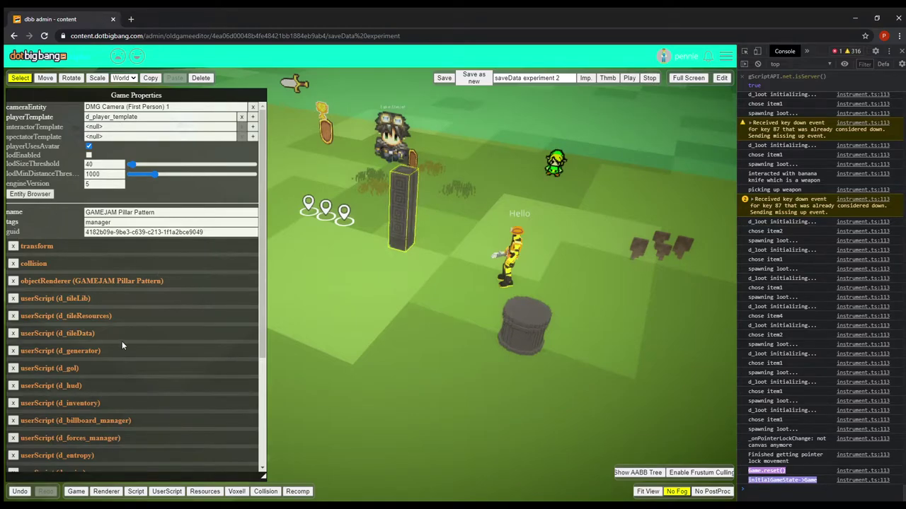
{"action": "scroll", "coordinate": [126, 351], "scroll_direction": "down", "scroll_amount": 3}
{"action": "left_click", "coordinate": [108, 330]}
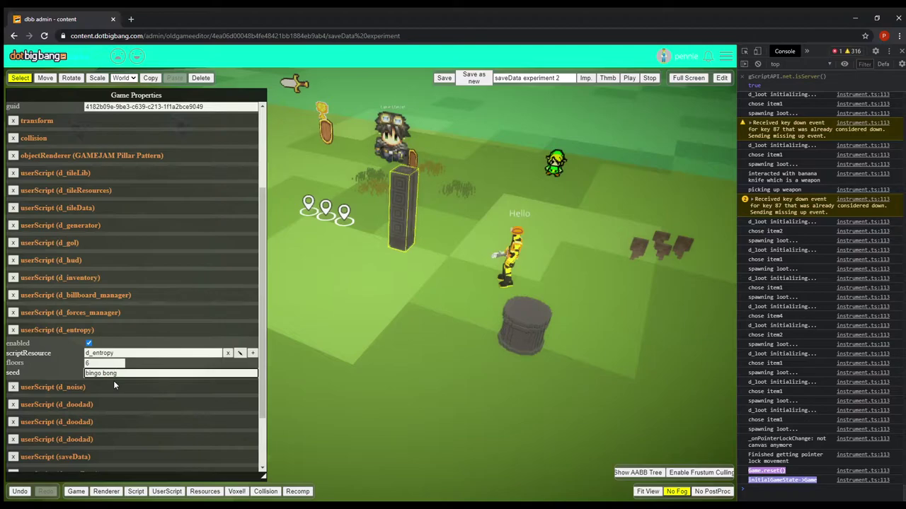
Step: Play the newly seeded level and pick up the banana shield and the banana knife from their barrels
{"action": "left_click", "coordinate": [721, 79]}
{"action": "key", "text": "w"}
{"action": "key", "text": "e"}
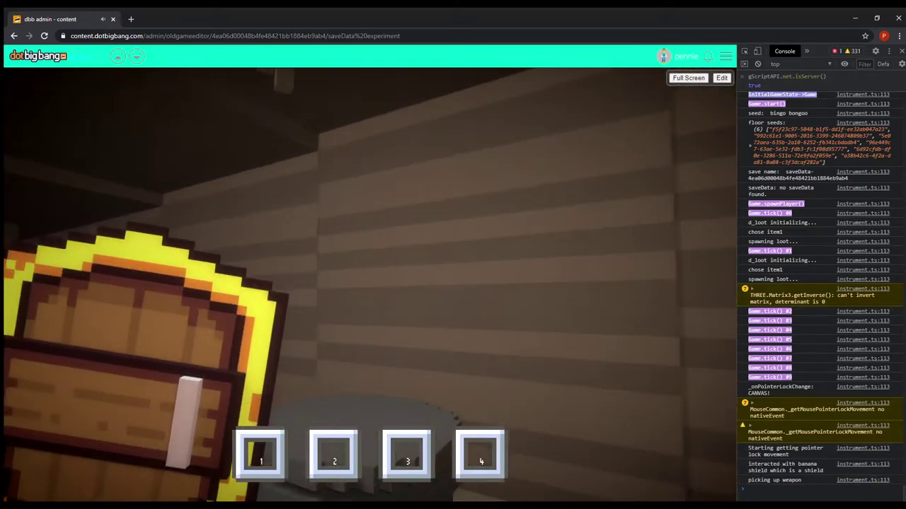
{"action": "key", "text": "w"}
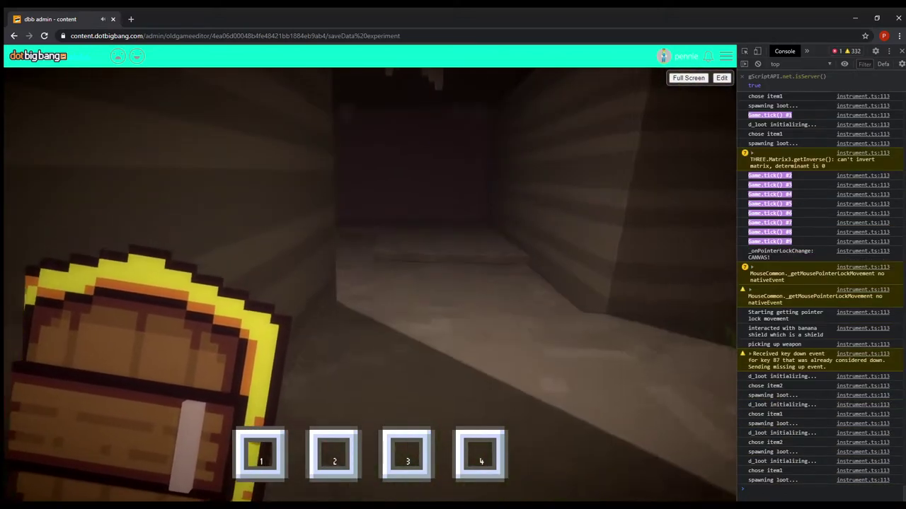
{"action": "key", "text": "w"}
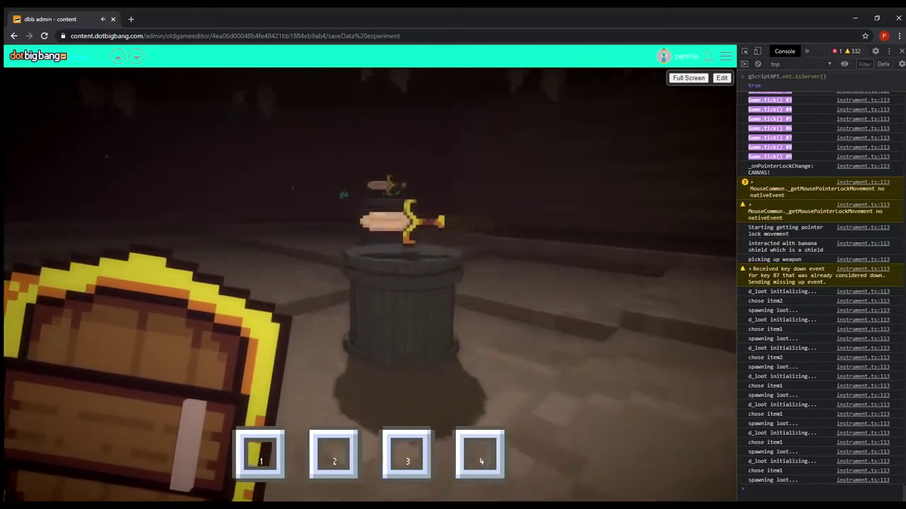
{"action": "key", "text": "e"}
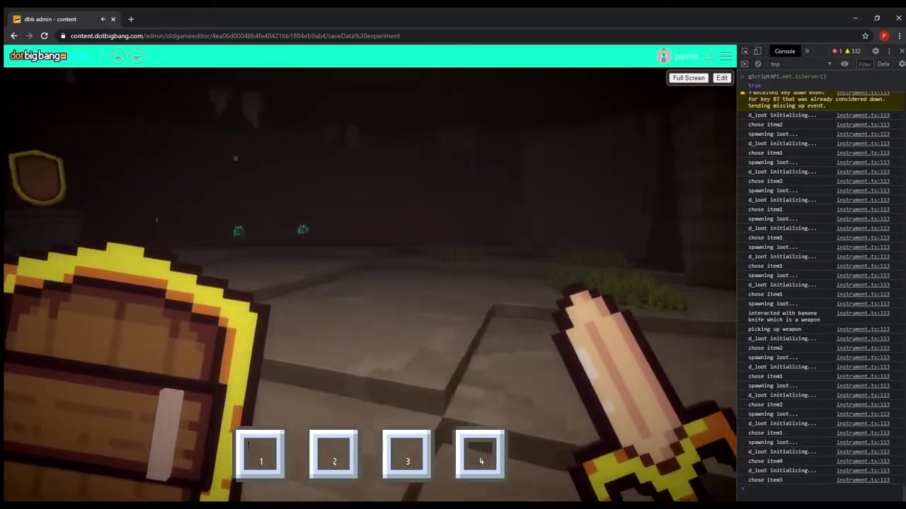
Step: Resume mouse control and walk past the loot barrels into further rooms to check their layout and loot
{"action": "key", "text": "Escape"}
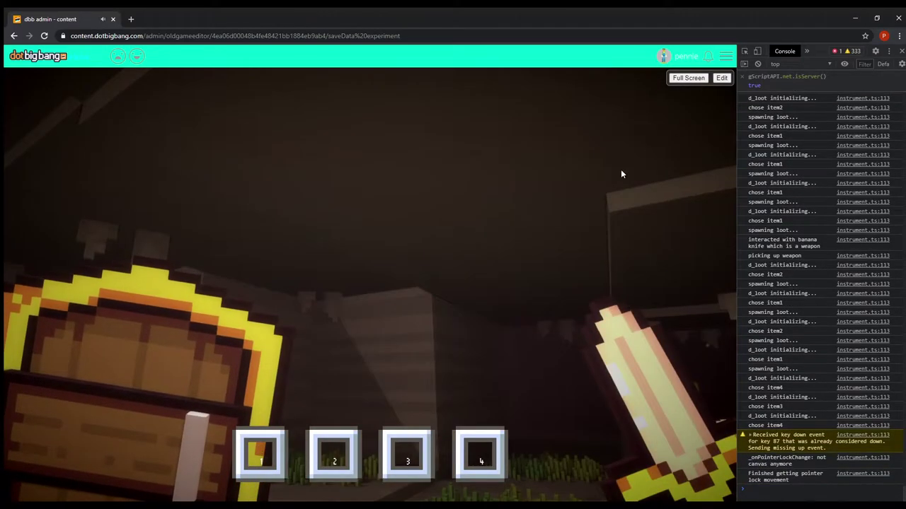
{"action": "left_click", "coordinate": [556, 302]}
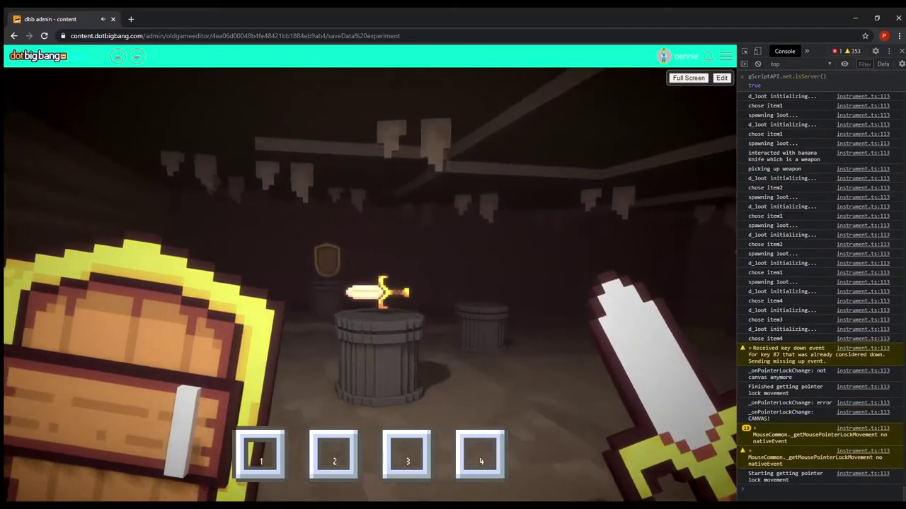
{"action": "key", "text": "w"}
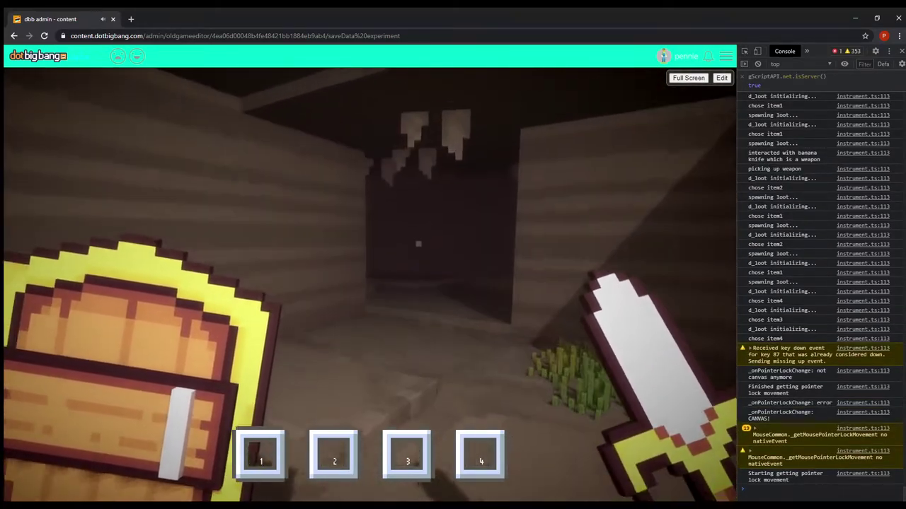
{"action": "key", "text": "w"}
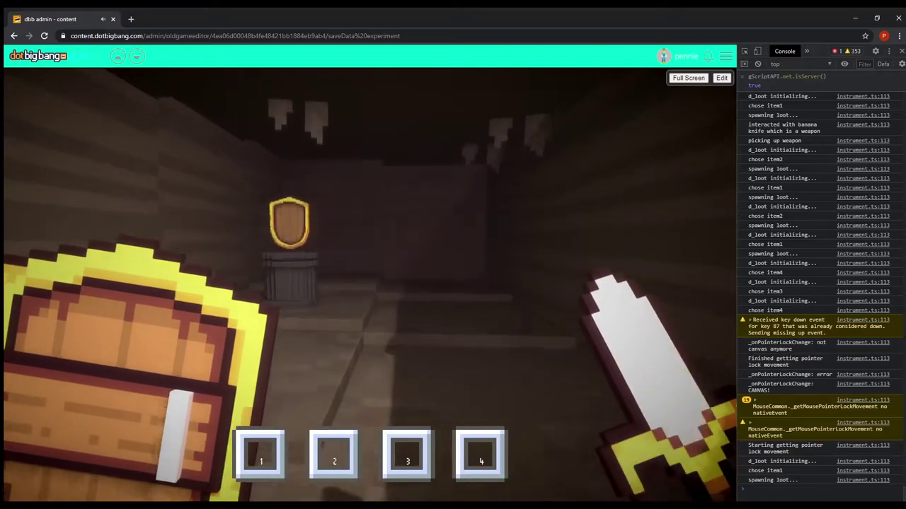
Step: Stop the game and disable the d_generator script on the GAMEJAM Pillar Pattern
{"action": "key", "text": "Escape"}
{"action": "left_click", "coordinate": [722, 78]}
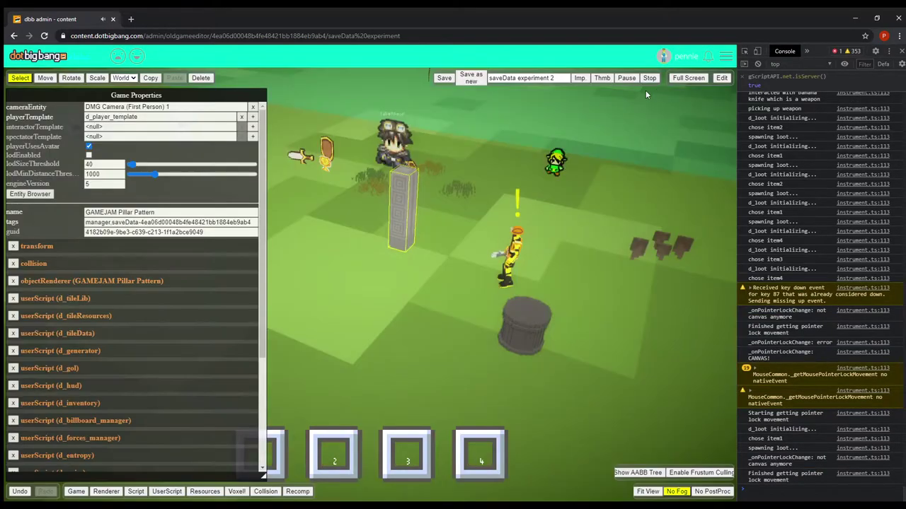
{"action": "right_click_drag", "start_coordinate": [444, 223], "coordinate": [454, 292]}
{"action": "scroll", "coordinate": [115, 320], "scroll_direction": "down", "scroll_amount": 1}
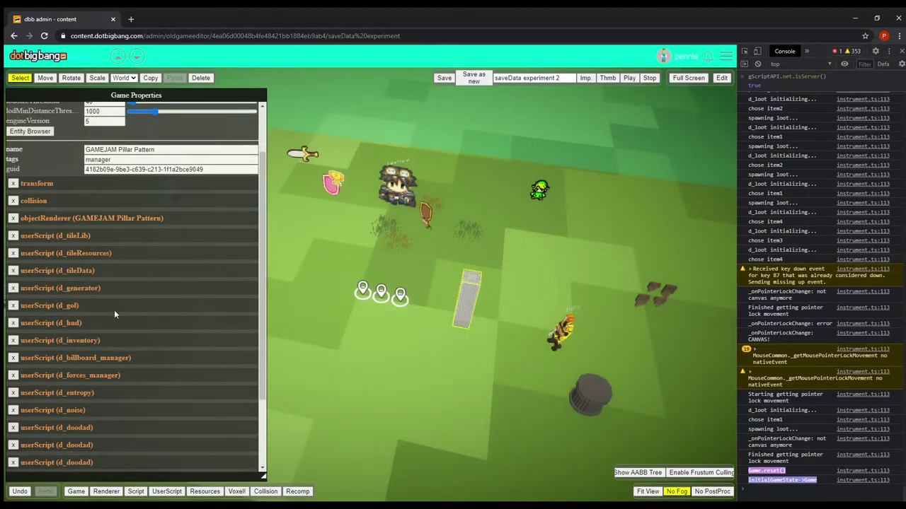
{"action": "left_click", "coordinate": [113, 288]}
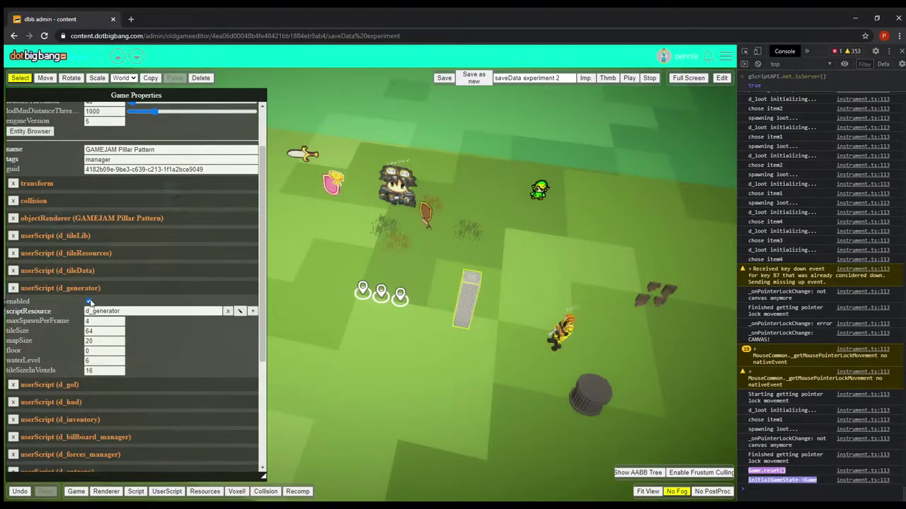
Step: Play the level without cave generation, pick up the banana knife and shield, and strike the floating skulls until they are defeated
{"action": "left_click", "coordinate": [719, 79]}
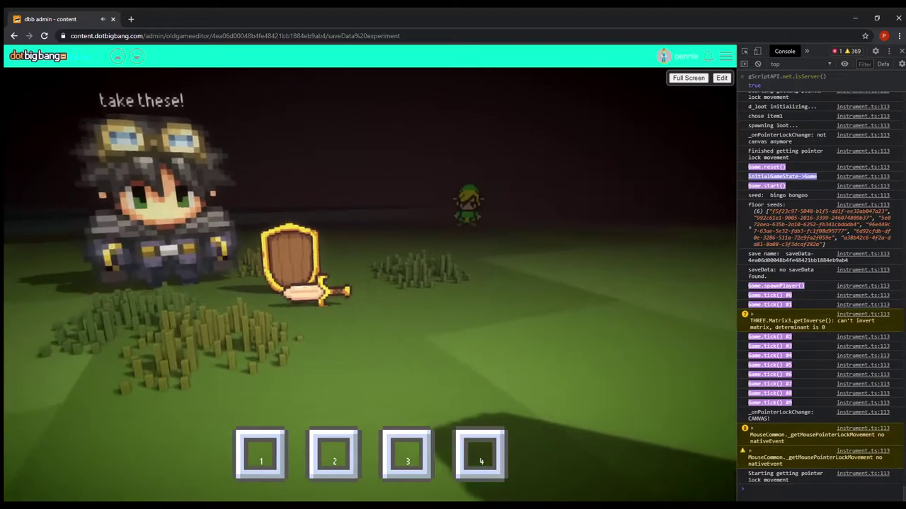
{"action": "key", "text": "e"}
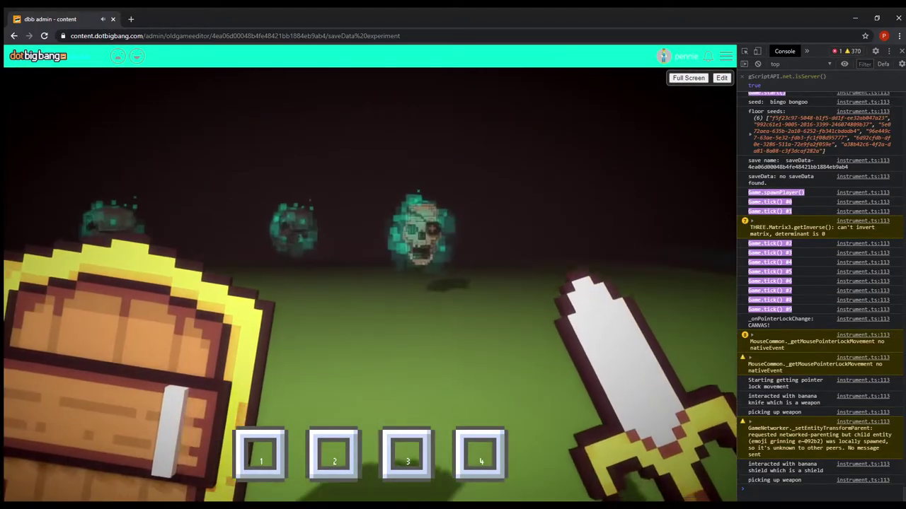
{"action": "left_click", "coordinate": [369, 284]}
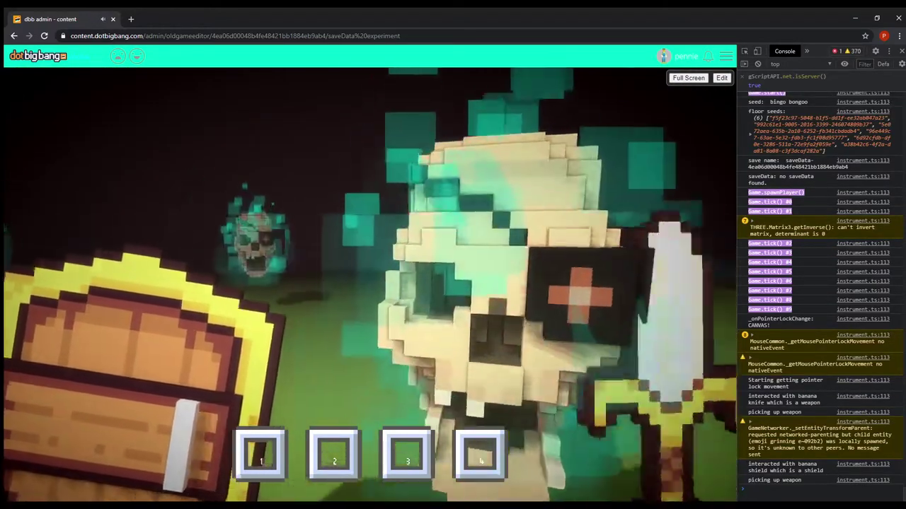
{"action": "left_click", "coordinate": [370, 284]}
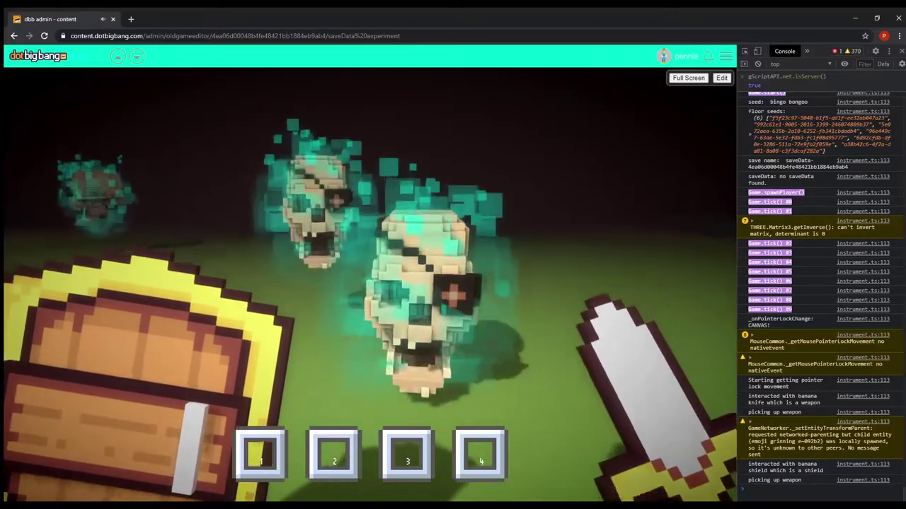
{"action": "left_click", "coordinate": [369, 285]}
{"action": "left_click", "coordinate": [370, 285]}
{"action": "left_click", "coordinate": [369, 285]}
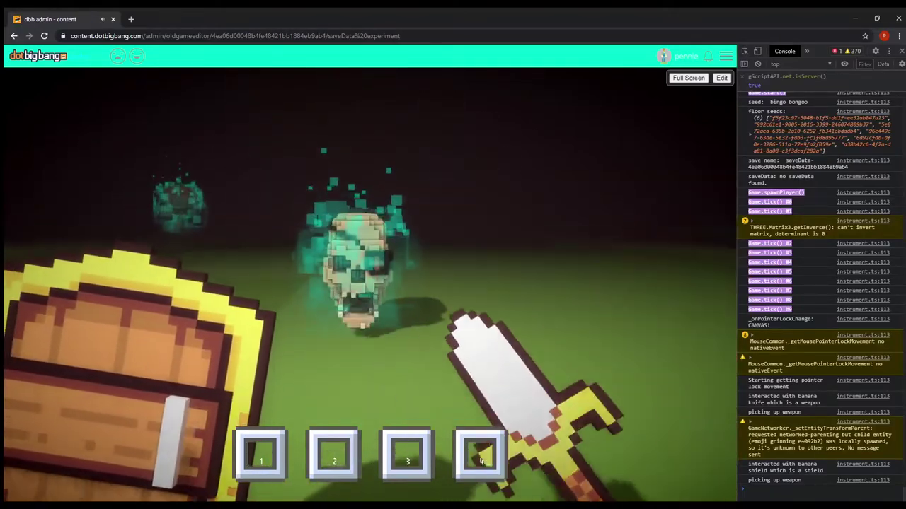
{"action": "left_click", "coordinate": [369, 285]}
{"action": "left_click", "coordinate": [369, 285]}
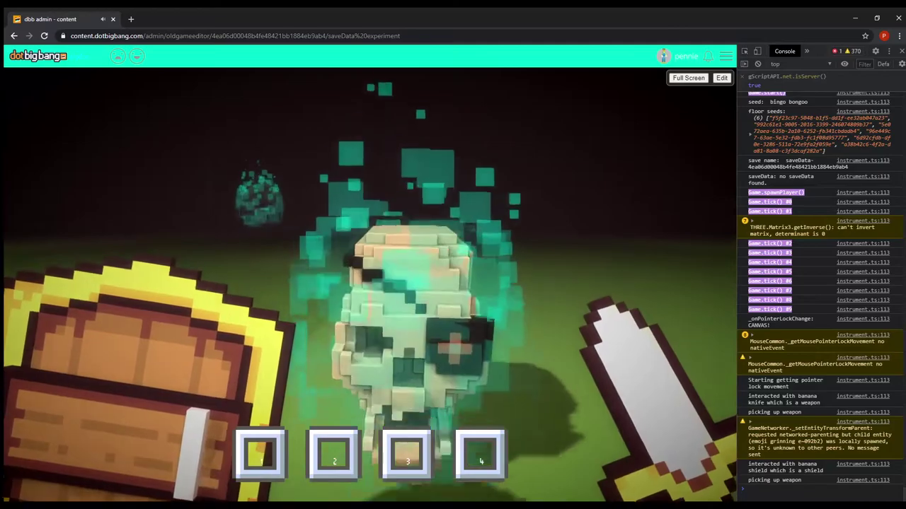
{"action": "left_click", "coordinate": [369, 285]}
{"action": "left_click", "coordinate": [370, 284]}
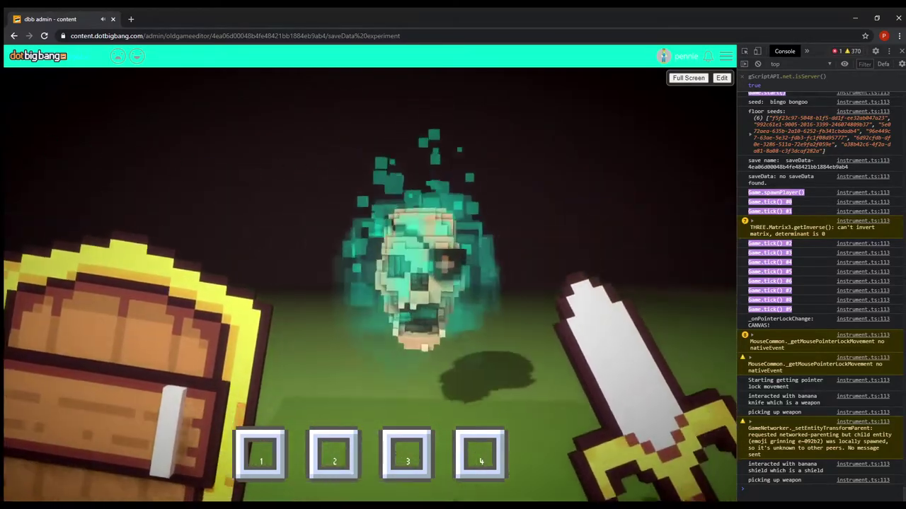
{"action": "left_click", "coordinate": [370, 284]}
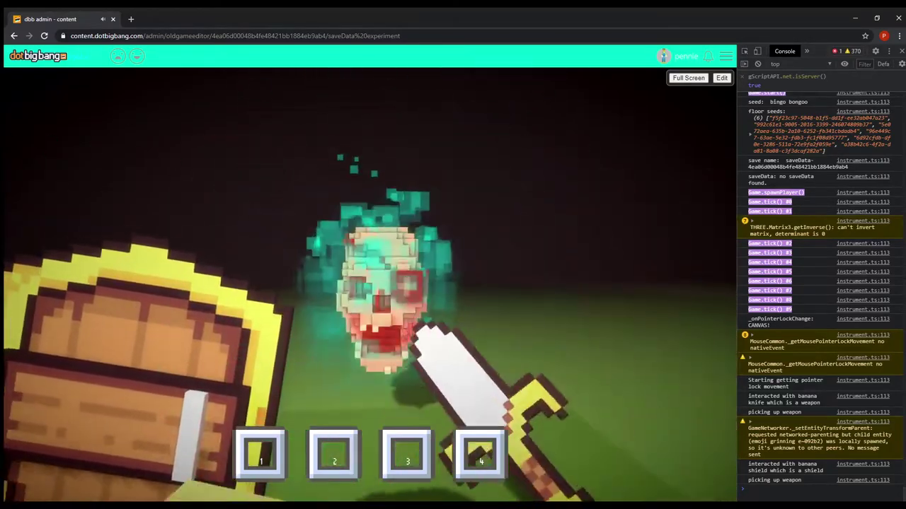
{"action": "left_click", "coordinate": [369, 285]}
{"action": "left_click", "coordinate": [369, 285]}
{"action": "left_click", "coordinate": [370, 285]}
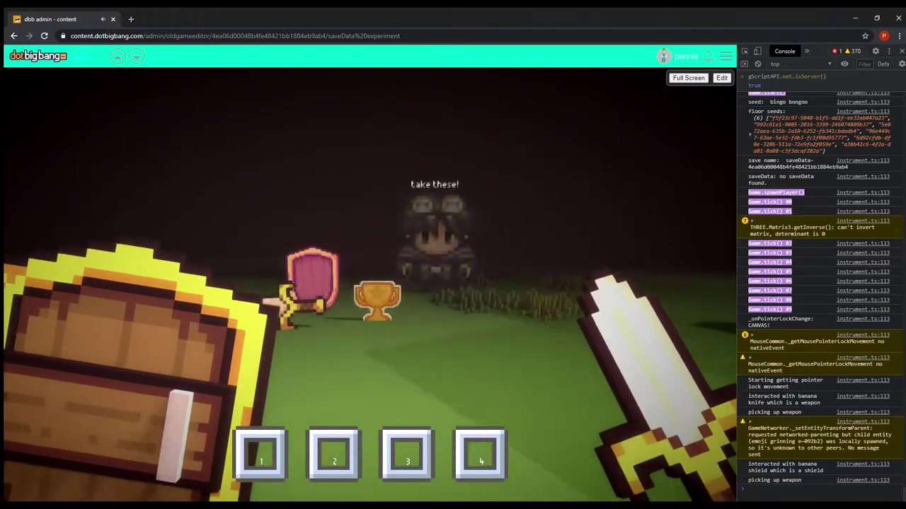
Step: Stop the game, select all three floating skulls and expand their shared d_health script settings
{"action": "left_click", "coordinate": [721, 78]}
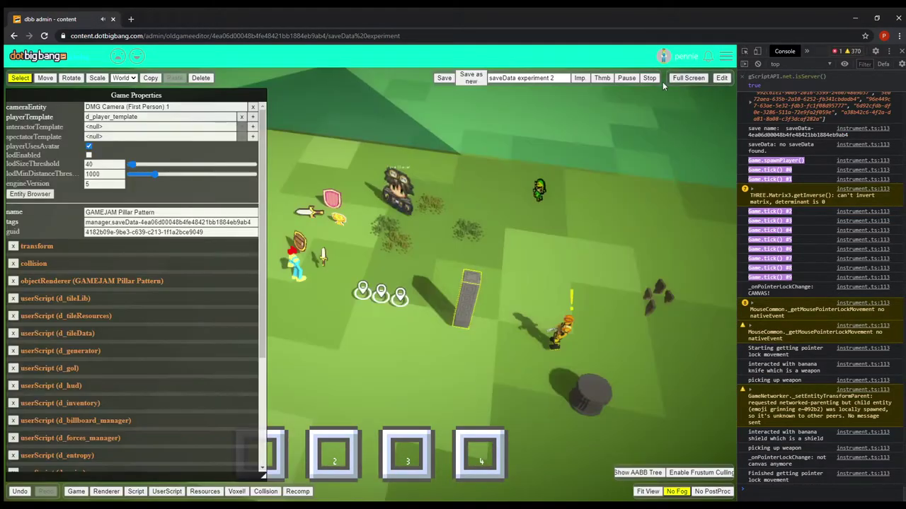
{"action": "left_click", "coordinate": [648, 78]}
{"action": "right_click_drag", "start_coordinate": [468, 215], "coordinate": [292, 165]}
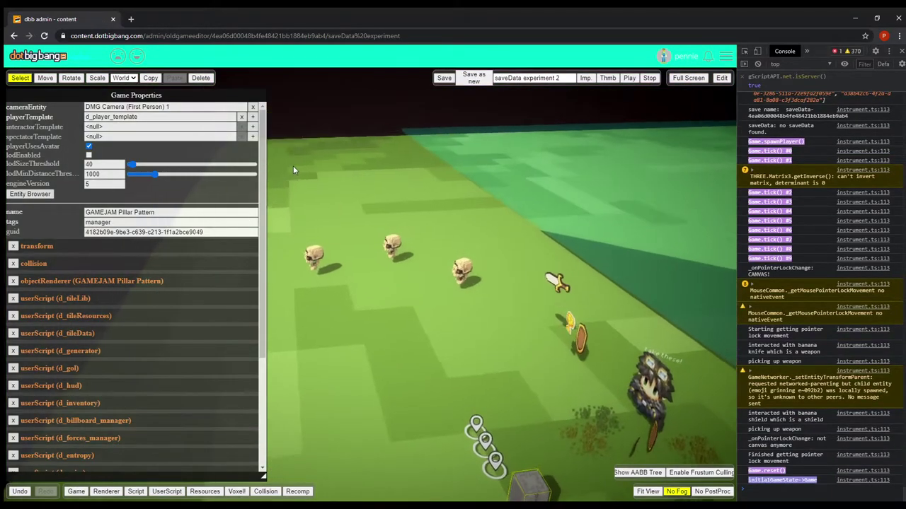
{"action": "left_click", "coordinate": [305, 254]}
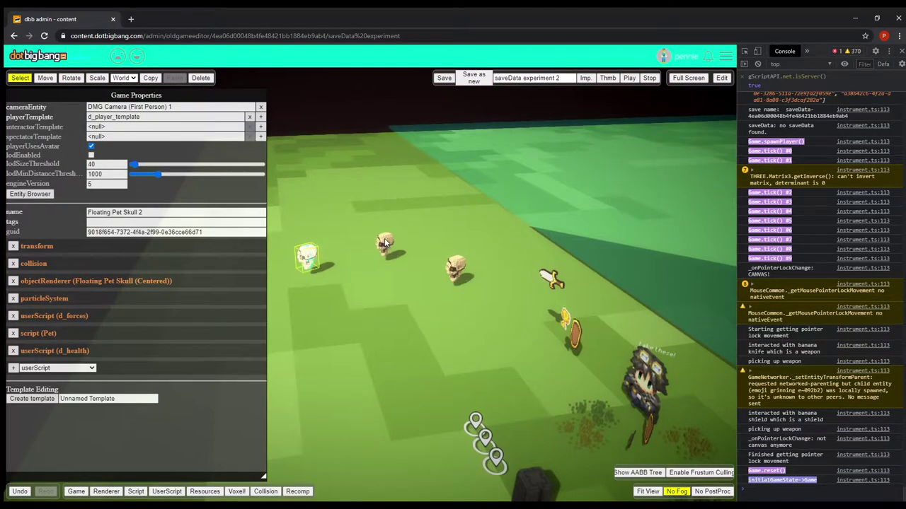
{"action": "left_click", "coordinate": [121, 349]}
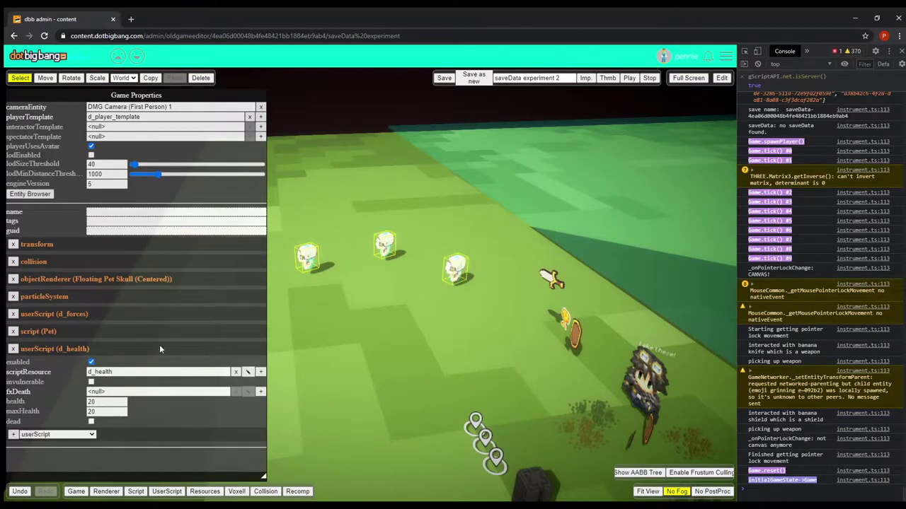
Step: Open the resource selection for the skulls' fxDeath and search the templates for "death" and "zombie" effects
{"action": "left_click", "coordinate": [110, 391]}
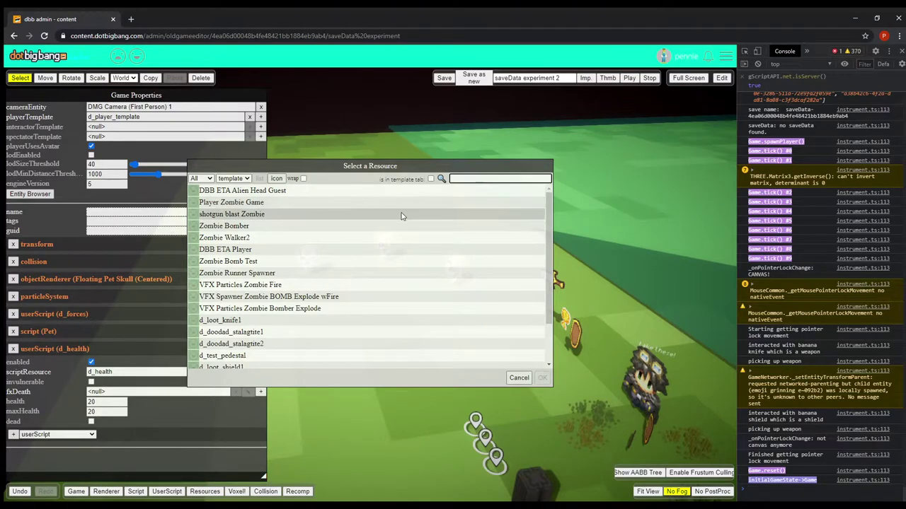
{"action": "type", "text": "dea"}
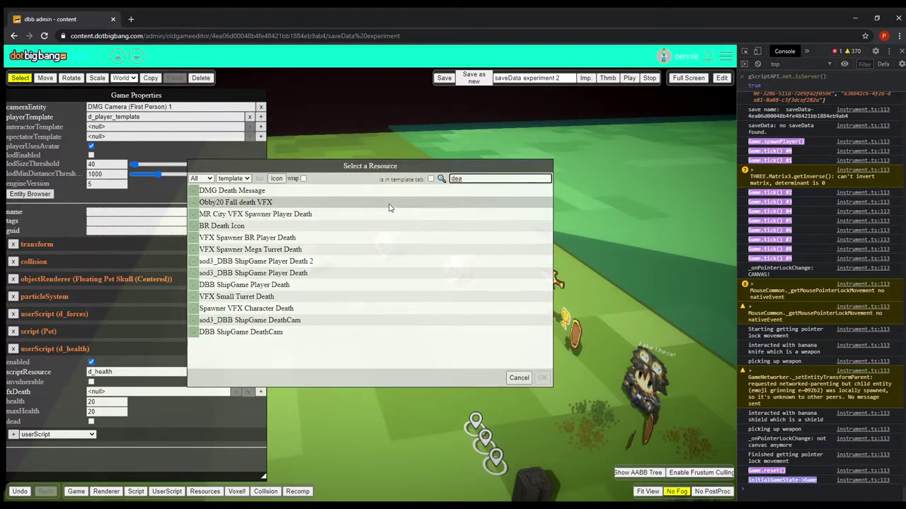
{"action": "type", "text": "th"}
{"action": "key", "text": "BackSpace"}
{"action": "key", "text": "BackSpace"}
{"action": "type", "text": "zombie"}
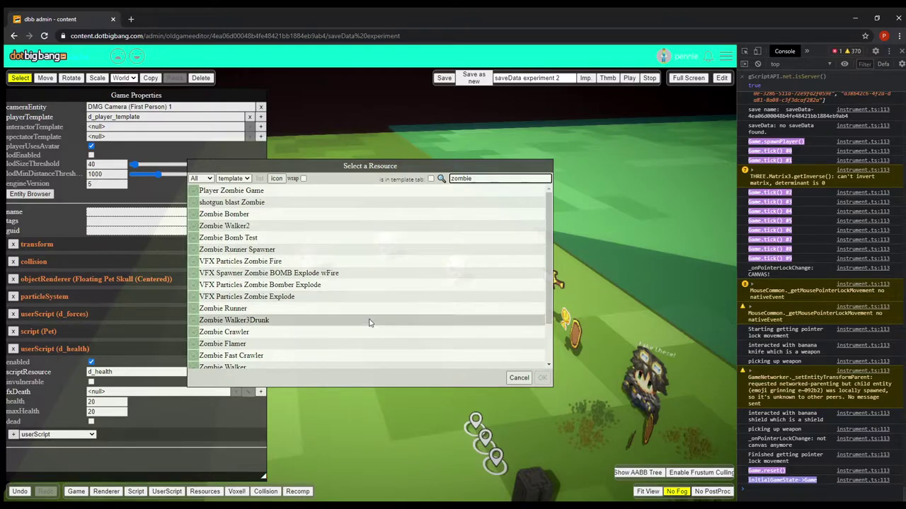
{"action": "scroll", "coordinate": [367, 341], "scroll_direction": "down", "scroll_amount": 1}
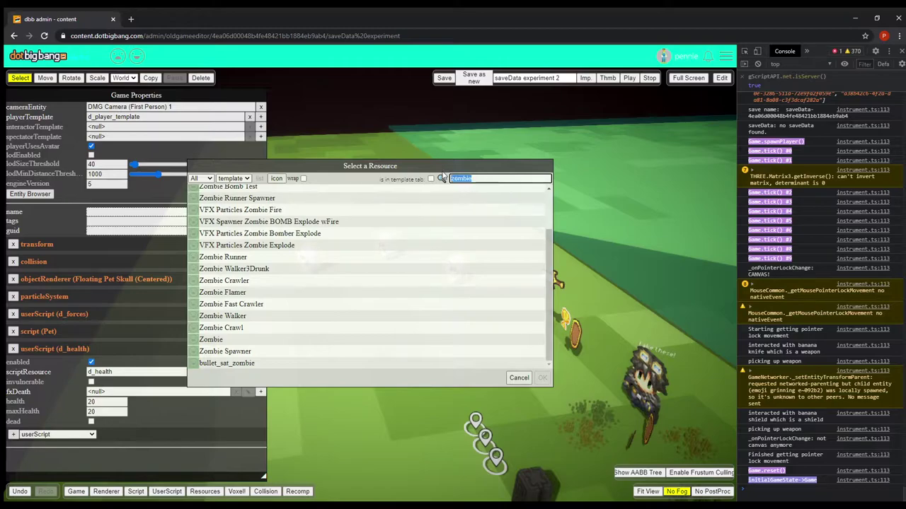
Step: Search the templates for "crate" and assign VFX Particles DMG Crate 1 explode as the skulls' fxDeath
{"action": "key", "text": "BackSpace"}
{"action": "type", "text": "c"}
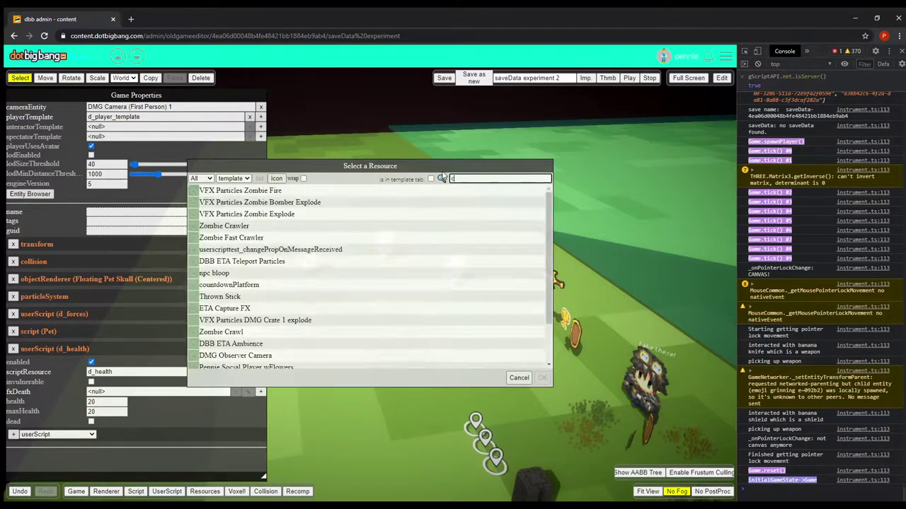
{"action": "type", "text": "rate"}
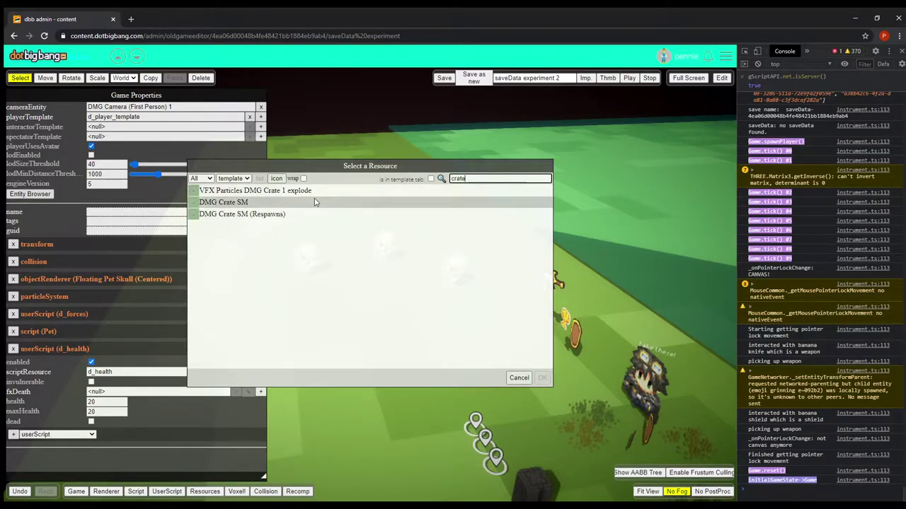
{"action": "double_click", "coordinate": [318, 192]}
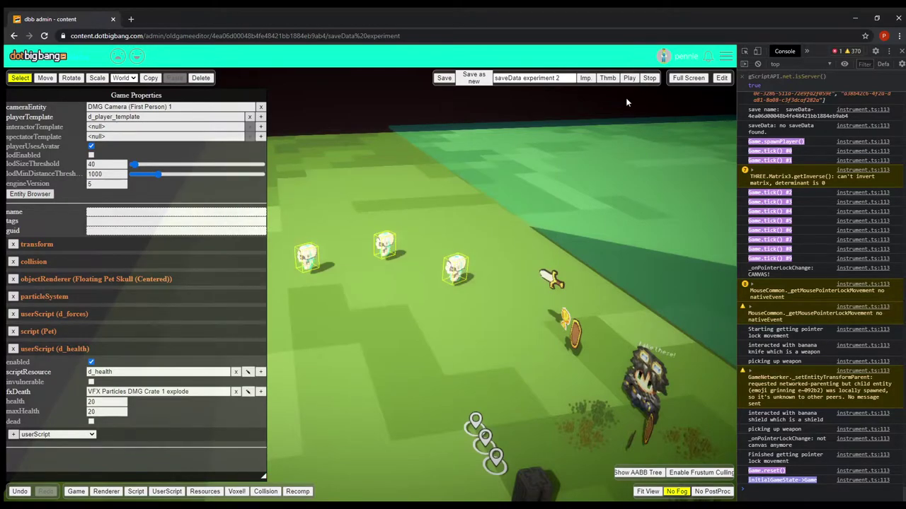
Step: Play the level and attack the floating skulls with the banana knife to test their death effect
{"action": "left_click", "coordinate": [629, 78]}
{"action": "key", "text": "w"}
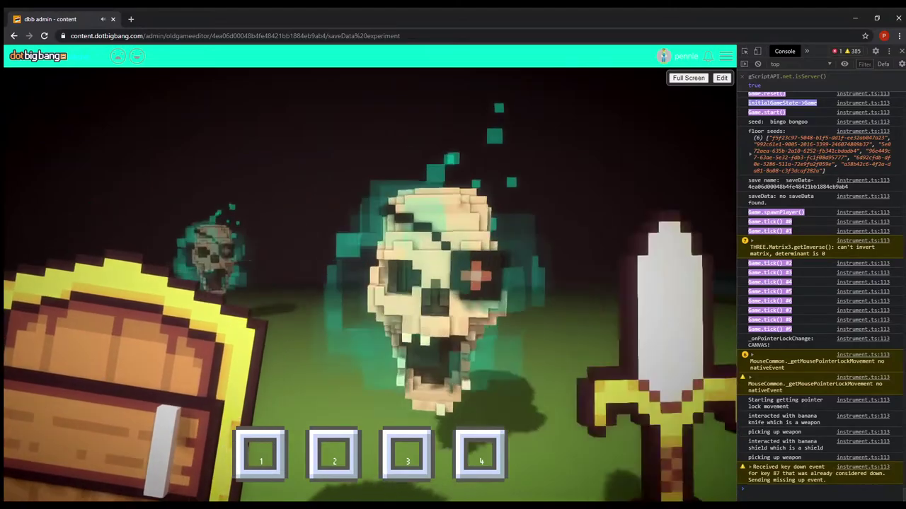
{"action": "left_click", "coordinate": [370, 285]}
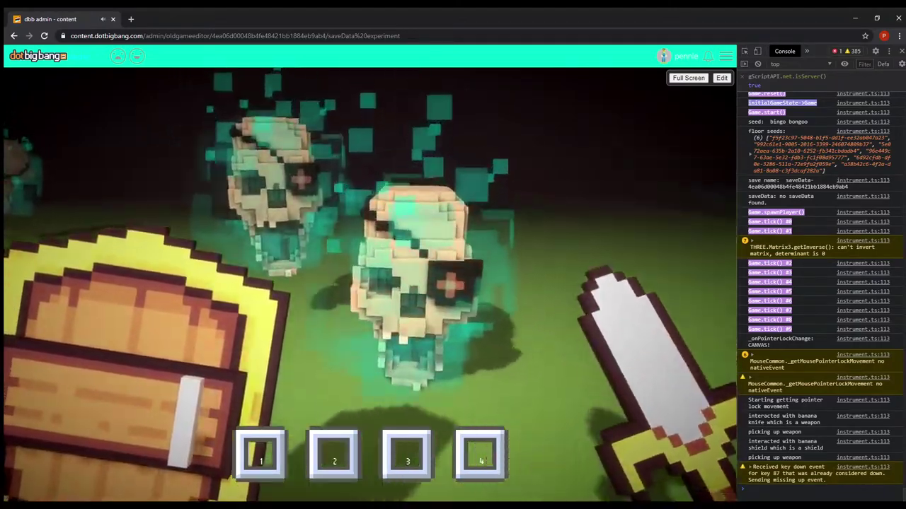
{"action": "left_click", "coordinate": [370, 284]}
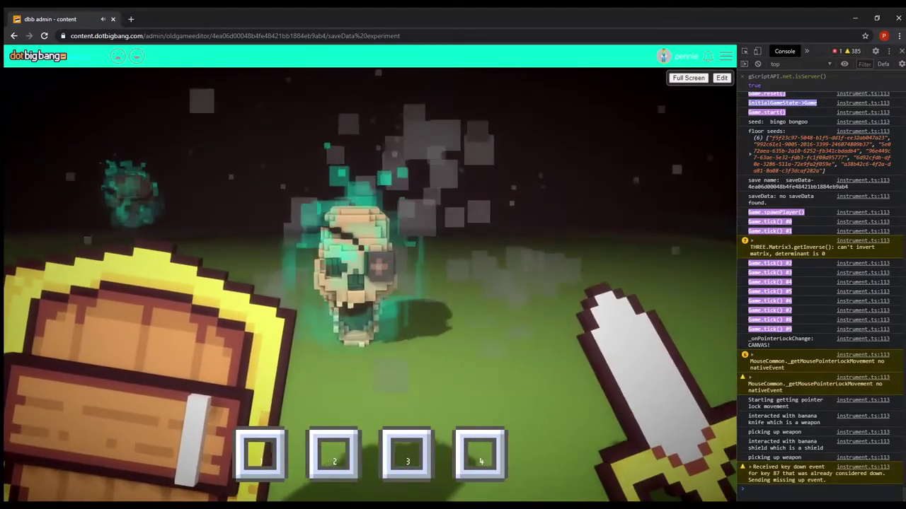
Step: Stop the game, select the pillar and re-enable its d_generator script
{"action": "key", "text": "Escape"}
{"action": "left_click", "coordinate": [682, 79]}
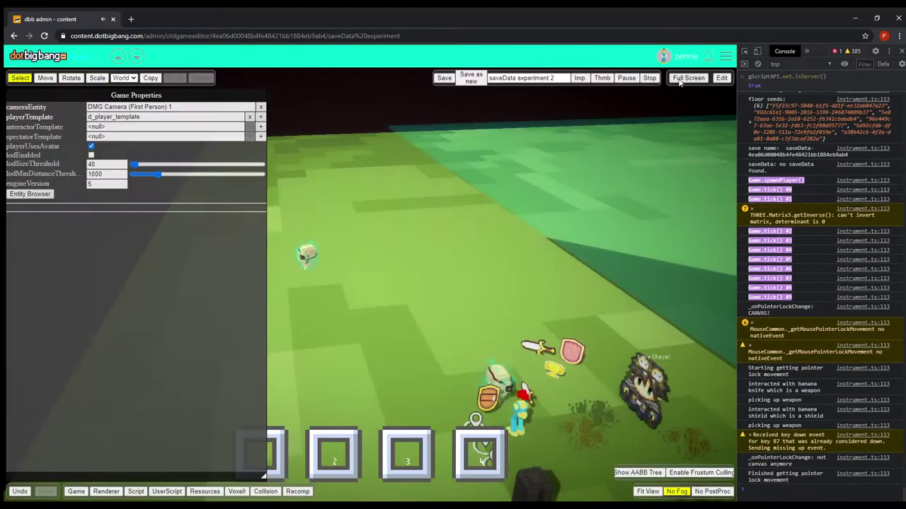
{"action": "left_click", "coordinate": [650, 79]}
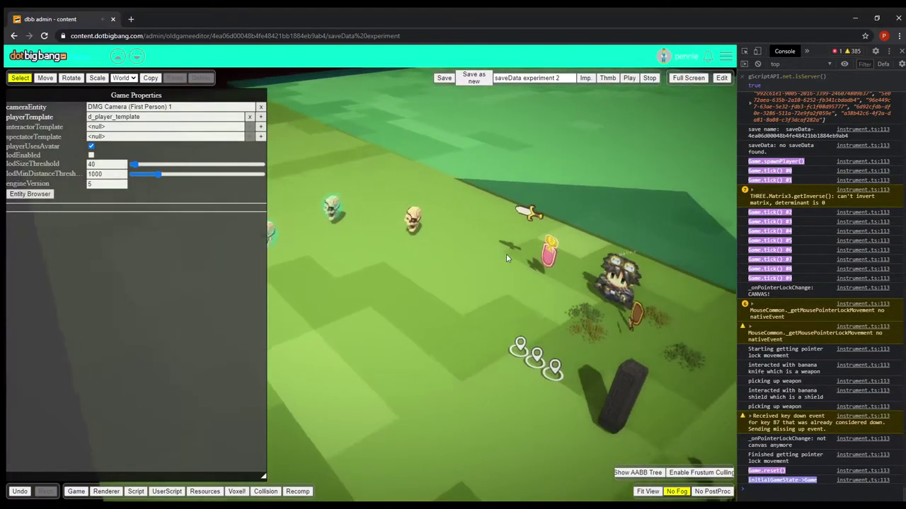
{"action": "left_click", "coordinate": [618, 374]}
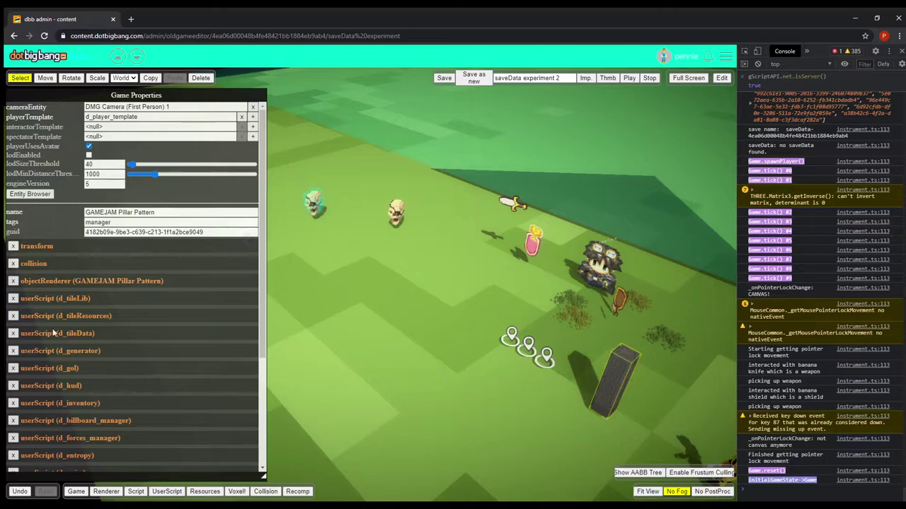
{"action": "scroll", "coordinate": [113, 297], "scroll_direction": "down", "scroll_amount": 3}
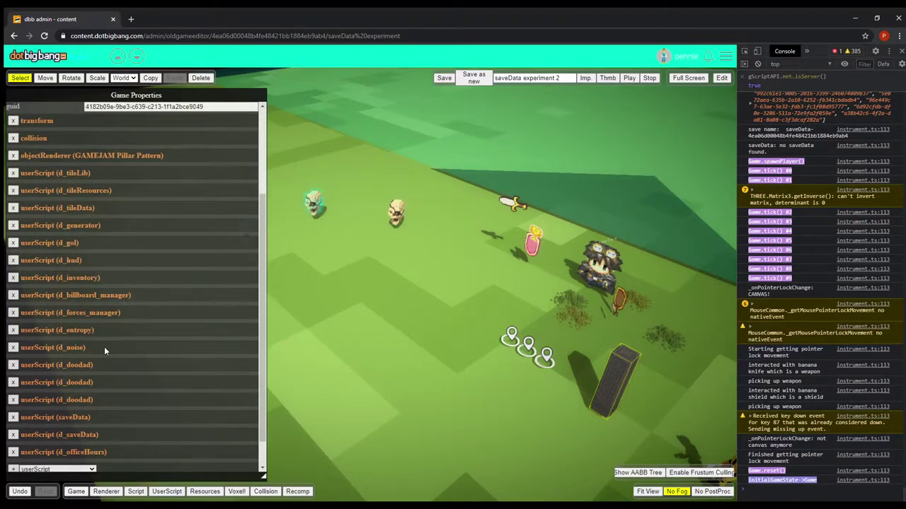
{"action": "left_click", "coordinate": [103, 224]}
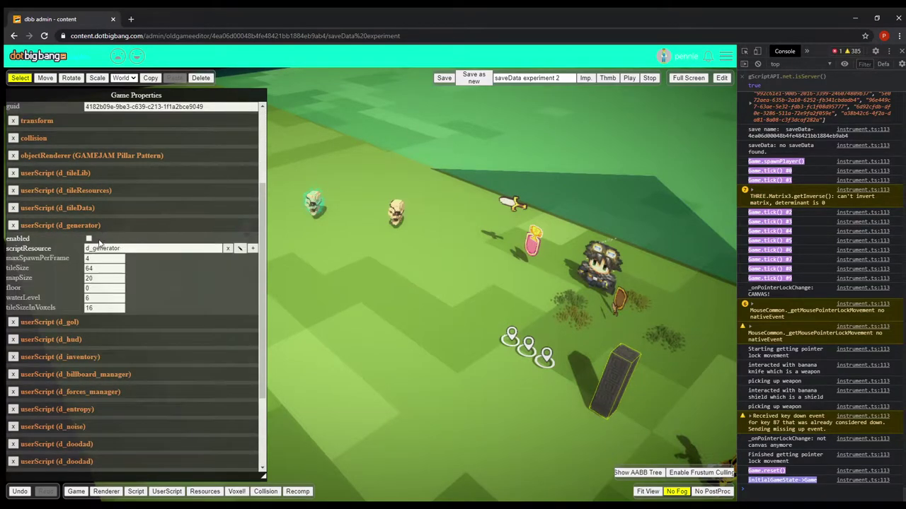
Step: Play the level with the generator enabled and walk through the cave to examine its layout and loot
{"action": "left_click", "coordinate": [722, 78]}
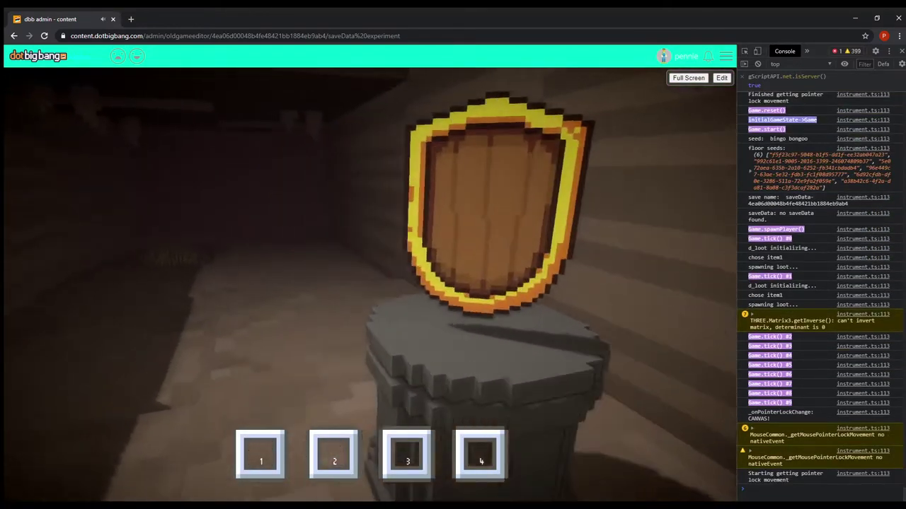
{"action": "key", "text": "w"}
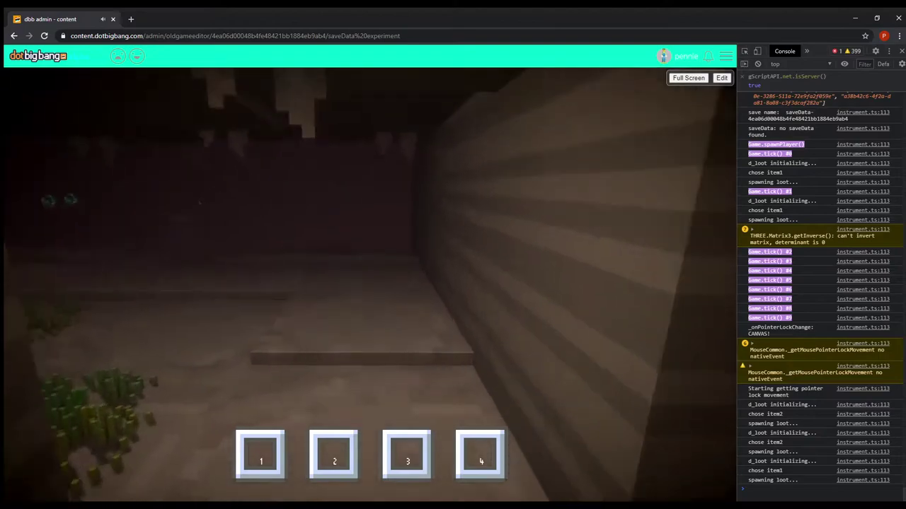
{"action": "key", "text": "w"}
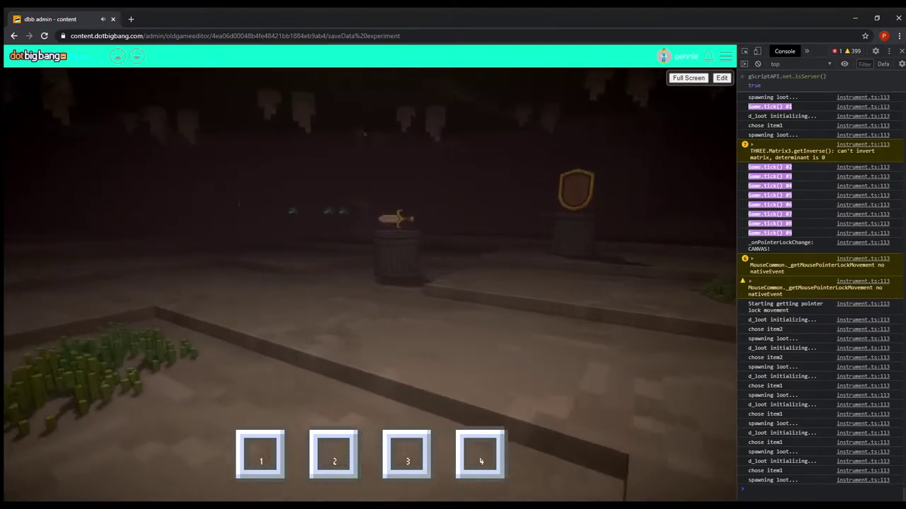
{"action": "key", "text": "w"}
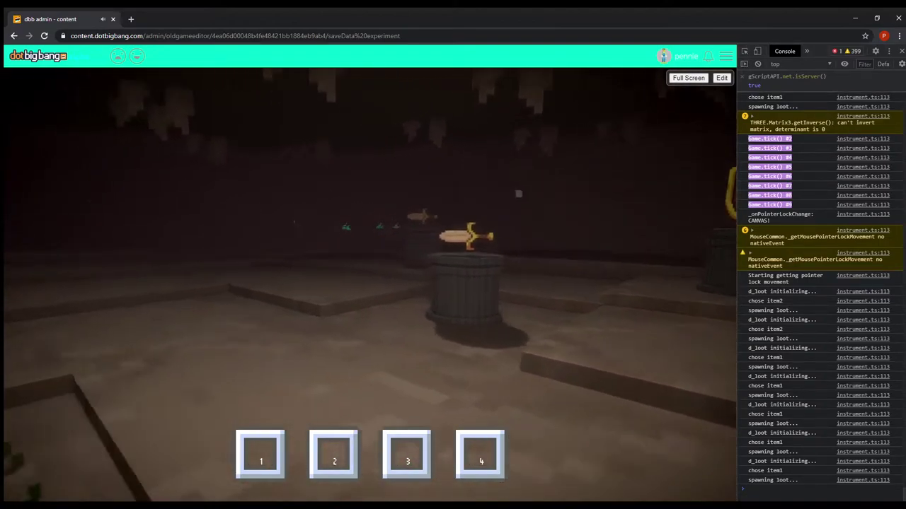
{"action": "key", "text": "w"}
{"action": "key", "text": "Escape"}
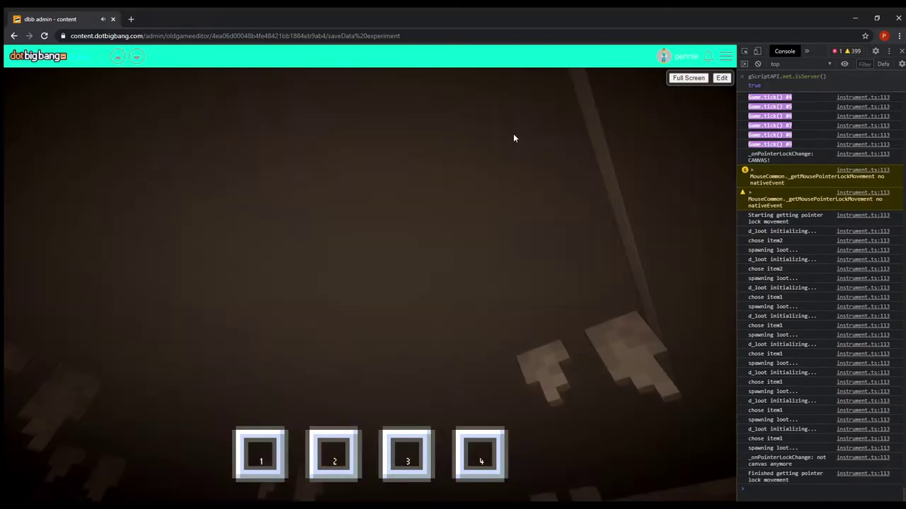
Step: Stop the game and set the seed in the pillar's d_entropy script to "bingo bongos"
{"action": "left_click", "coordinate": [720, 78]}
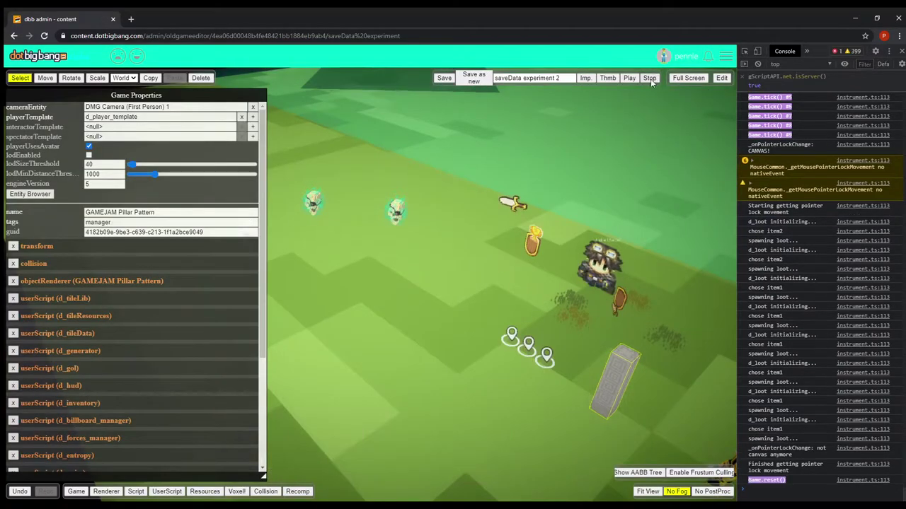
{"action": "scroll", "coordinate": [55, 344], "scroll_direction": "down", "scroll_amount": 5}
{"action": "left_click", "coordinate": [117, 298]}
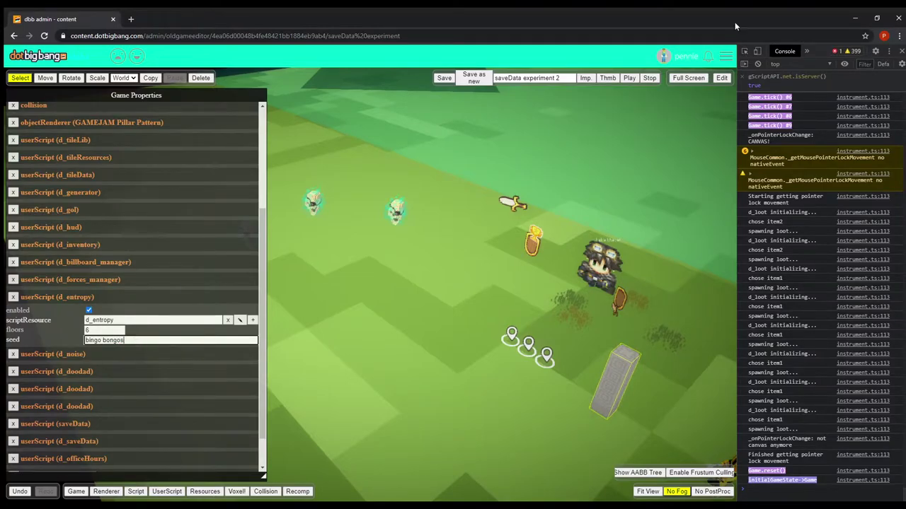
Step: Play the level with the changed seed, walk to the loot pedestal and pick up the banana knife
{"action": "left_click", "coordinate": [722, 79]}
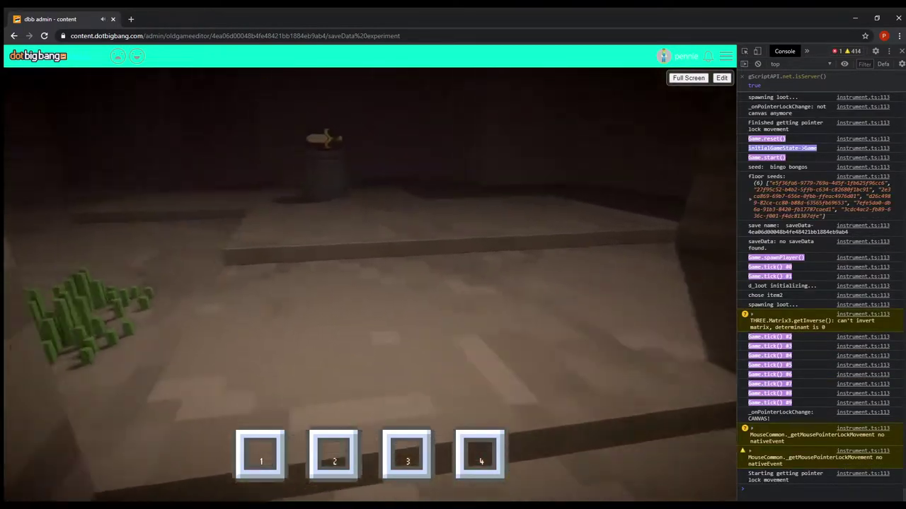
{"action": "key", "text": "w"}
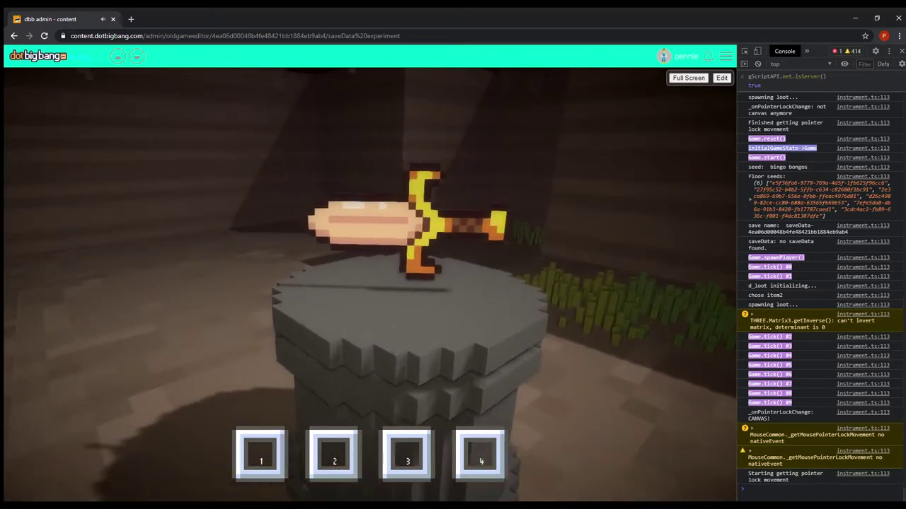
{"action": "key", "text": "e"}
{"action": "key", "text": "w"}
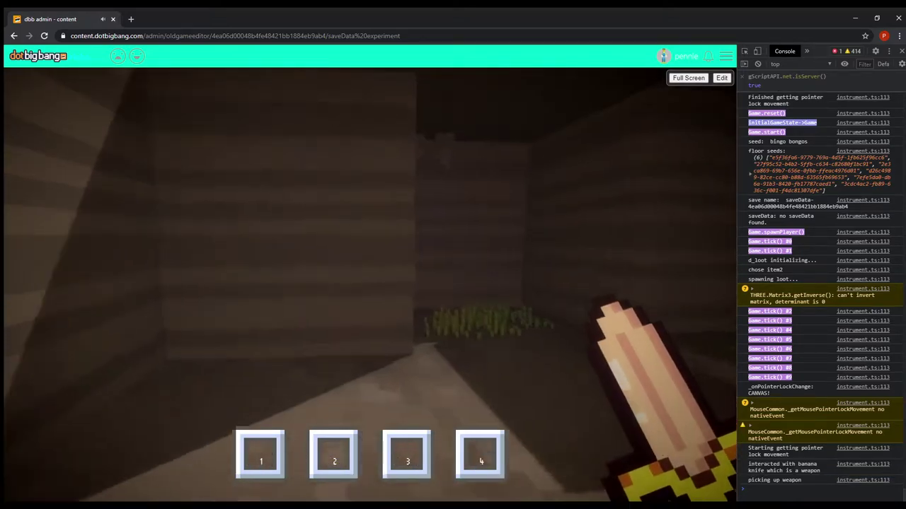
{"action": "key", "text": "Escape"}
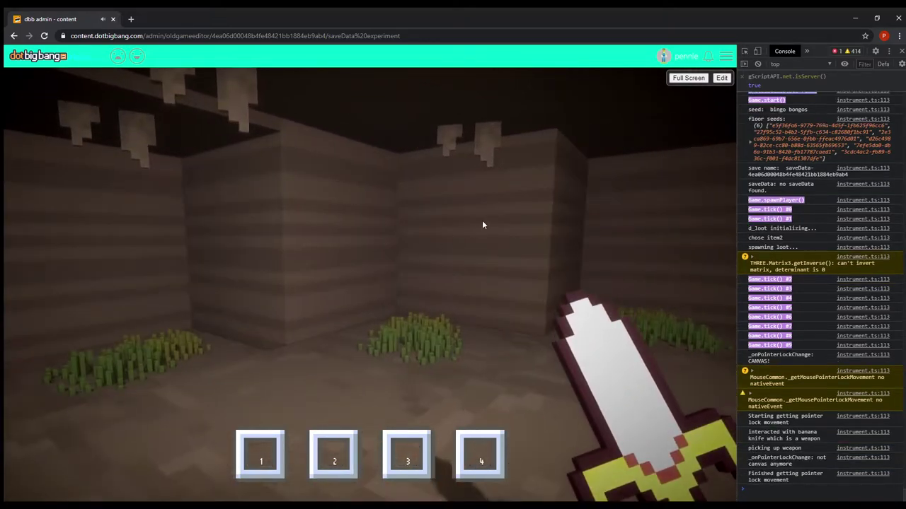
Step: Stop the game and extend the d_entropy seed "bingo bongos" with a run of random letters
{"action": "left_click", "coordinate": [722, 79]}
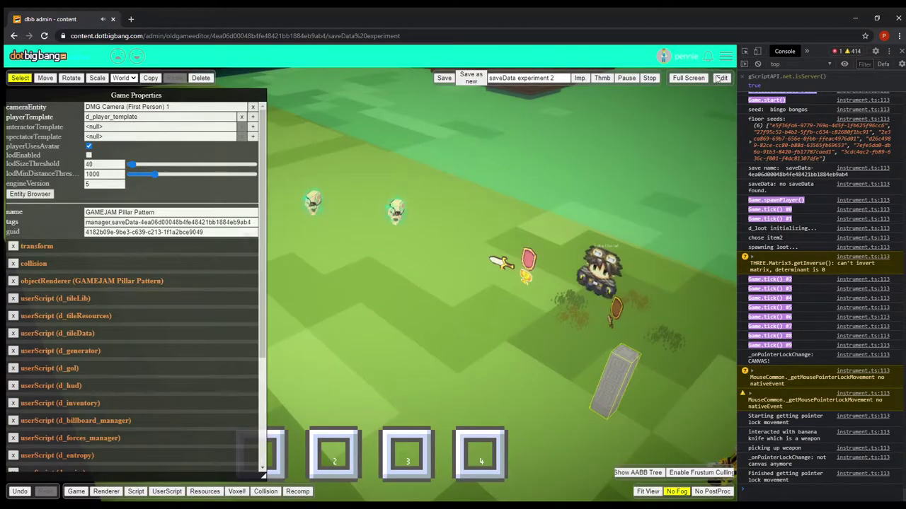
{"action": "left_click", "coordinate": [649, 78]}
{"action": "scroll", "coordinate": [121, 367], "scroll_direction": "down", "scroll_amount": 3}
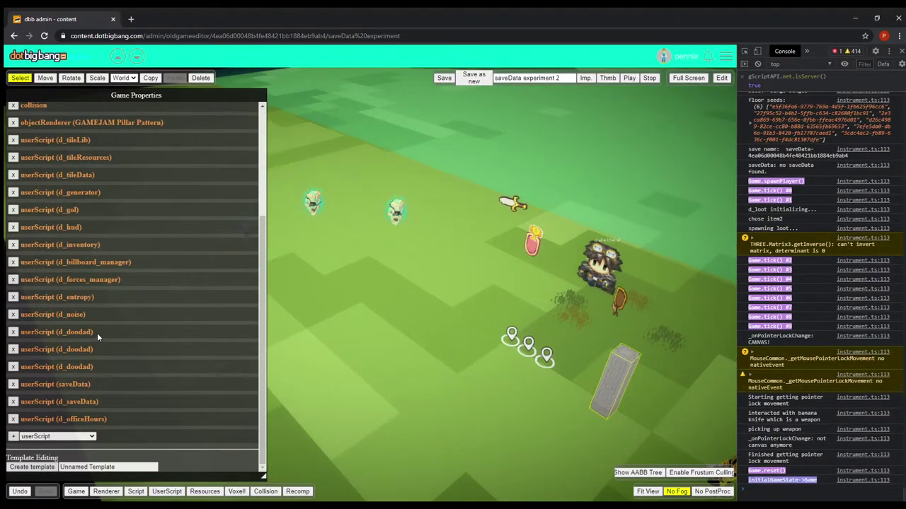
{"action": "left_click", "coordinate": [102, 300]}
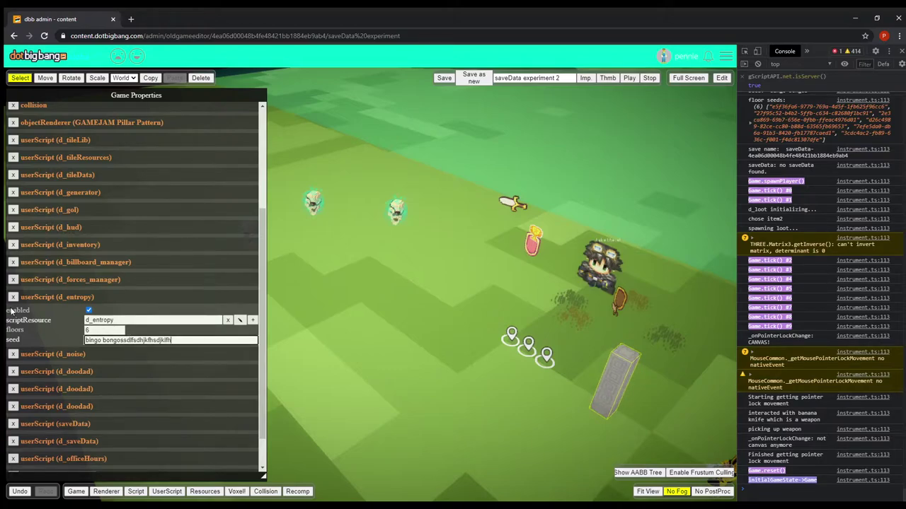
Step: Play the level generated from the extended seed and pick up the banana shield from its pedestal
{"action": "left_click", "coordinate": [722, 78]}
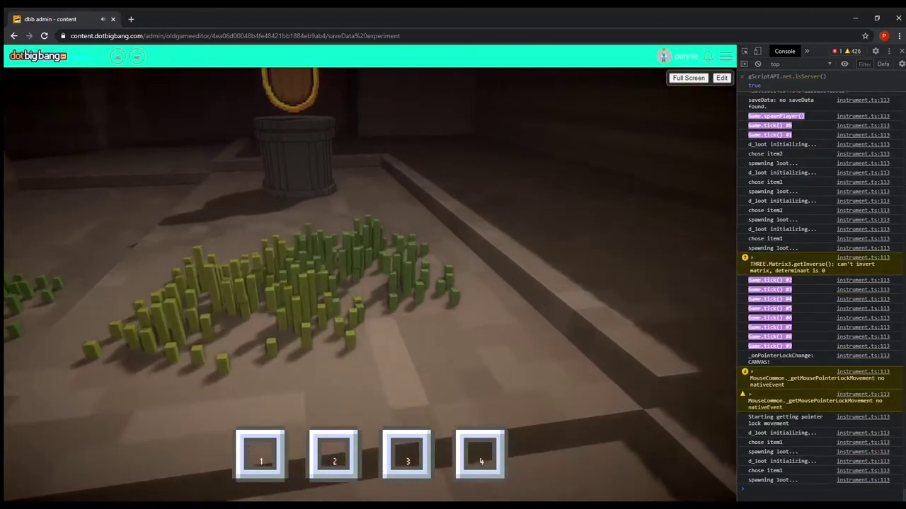
{"action": "key", "text": "w"}
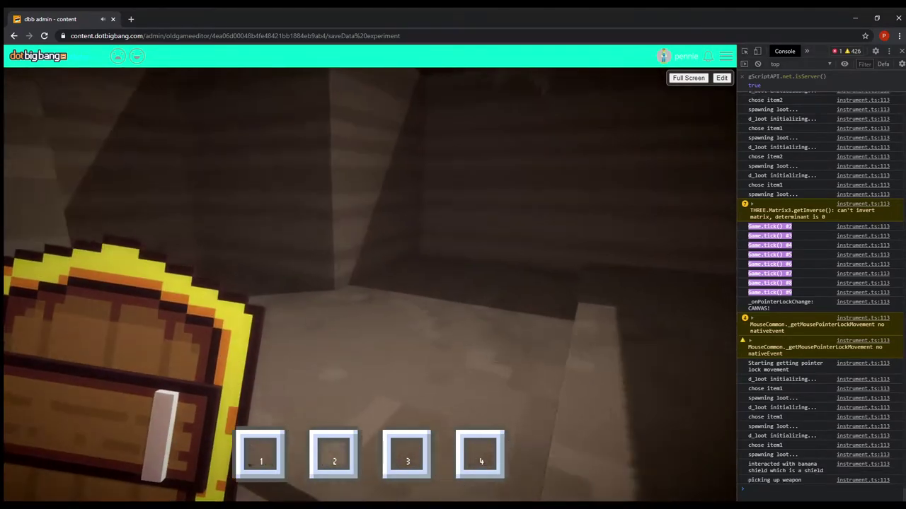
{"action": "key", "text": "Escape"}
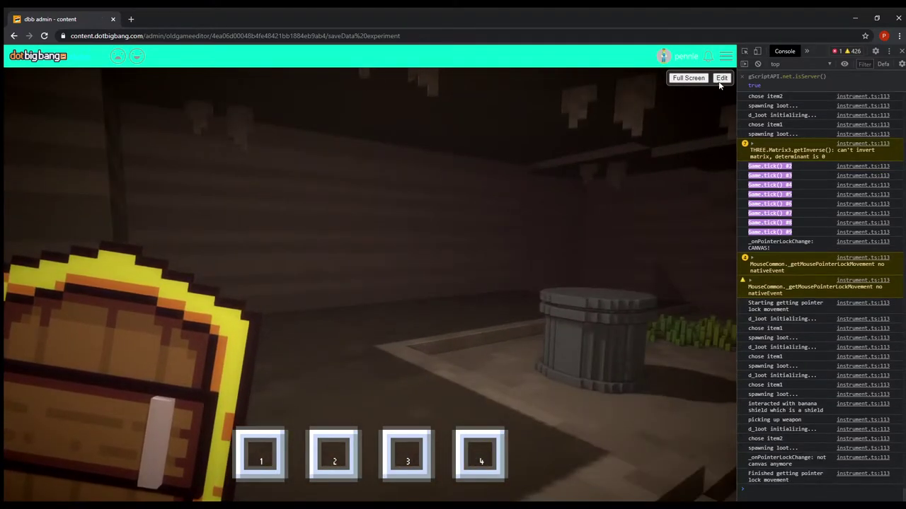
Step: Stop the game, set the d_entropy seed to "bingo bongo" and save the level
{"action": "left_click", "coordinate": [720, 80]}
{"action": "left_click", "coordinate": [651, 78]}
{"action": "scroll", "coordinate": [127, 382], "scroll_direction": "down", "scroll_amount": 3}
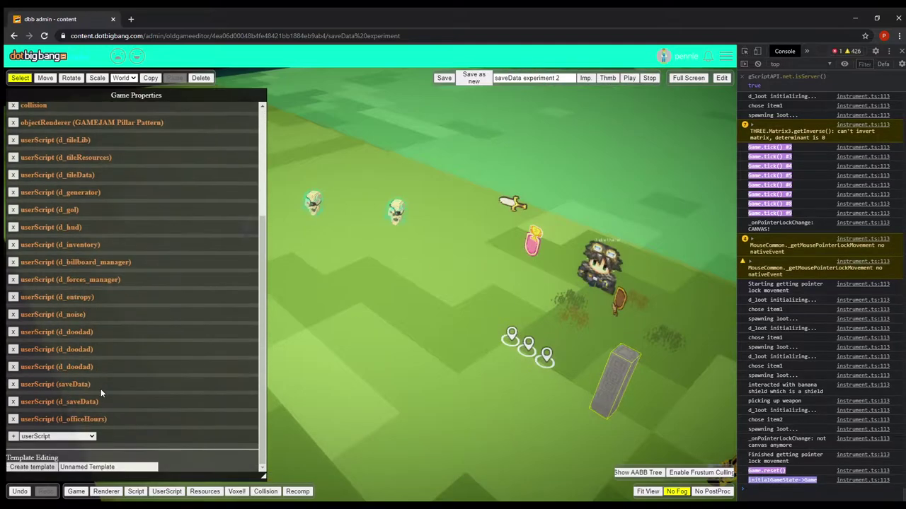
{"action": "left_click", "coordinate": [71, 297]}
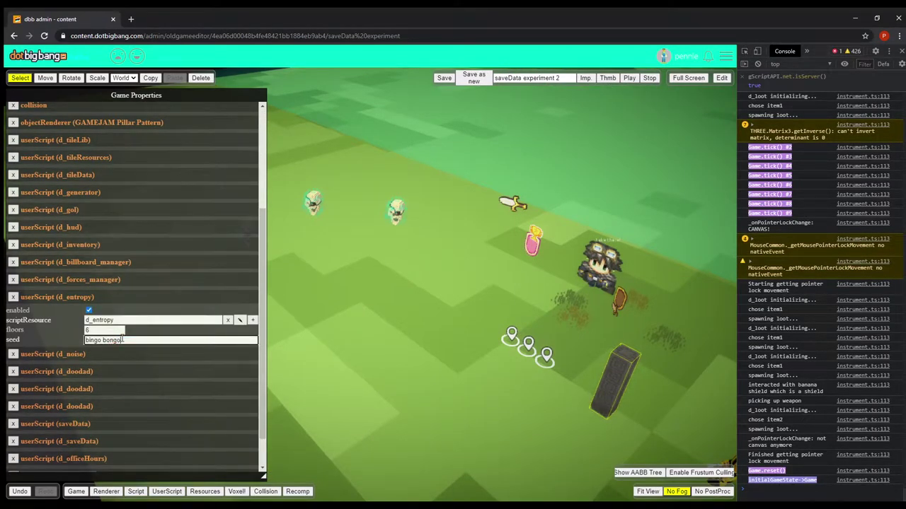
{"action": "left_click", "coordinate": [479, 83]}
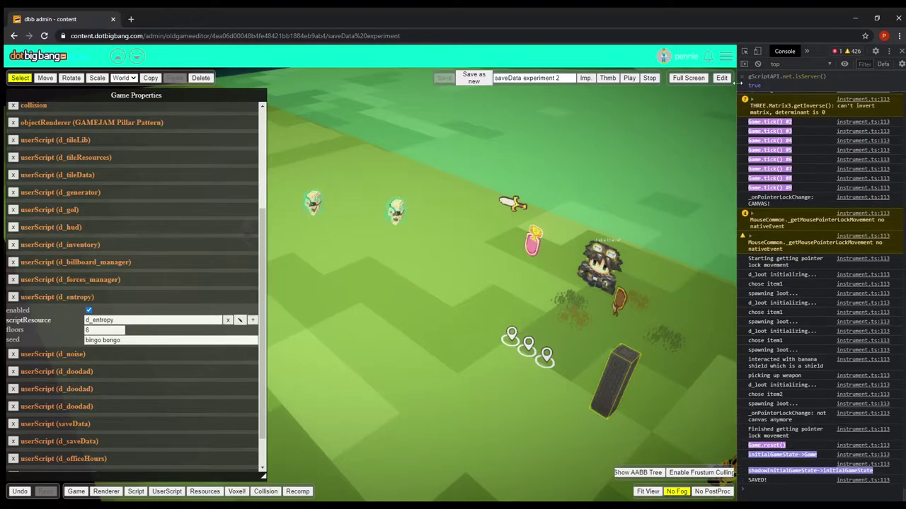
Step: Play the saved level, pick up the banana knife and explore the generated cave and its water areas
{"action": "left_click", "coordinate": [721, 79]}
{"action": "key", "text": "w"}
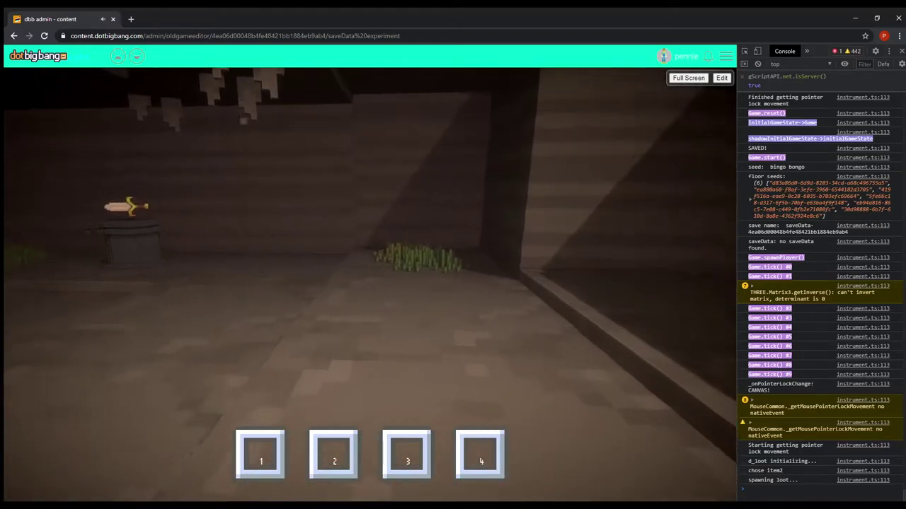
{"action": "key", "text": "w"}
{"action": "key", "text": "e"}
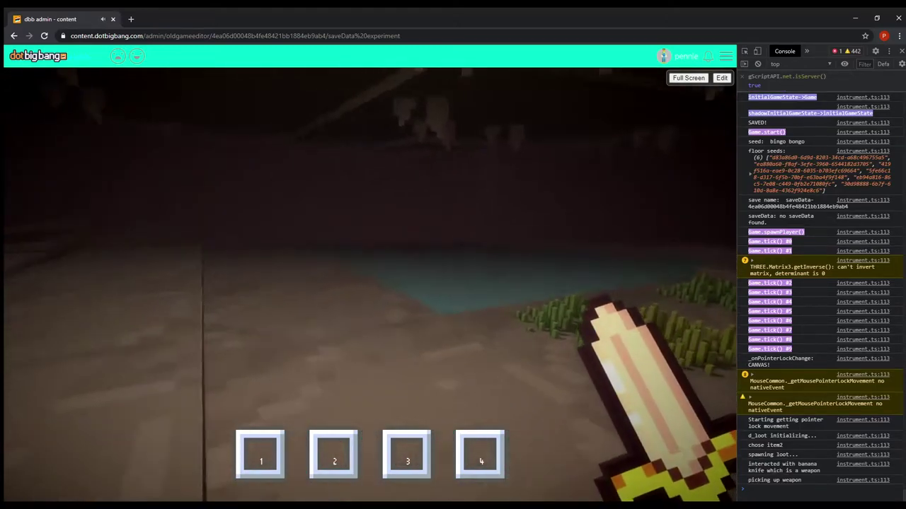
{"action": "key", "text": "w"}
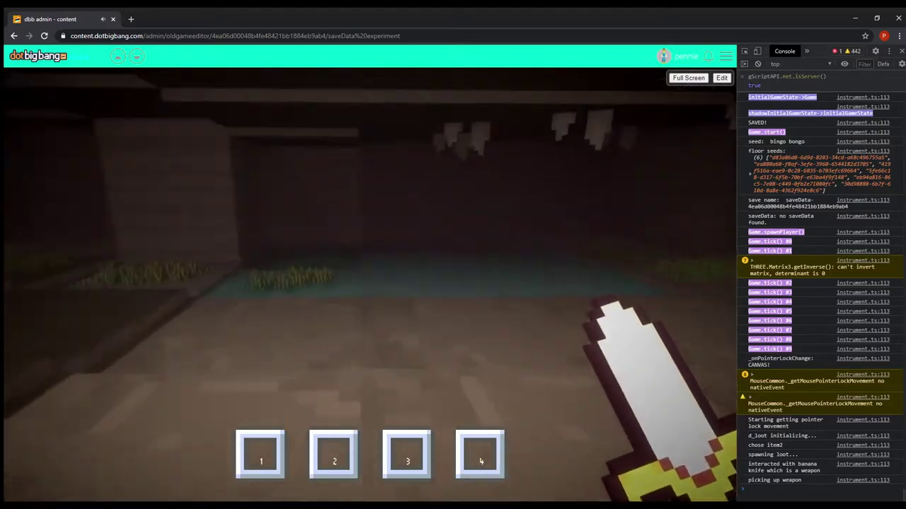
{"action": "key", "text": "w"}
{"action": "key", "text": "w"}
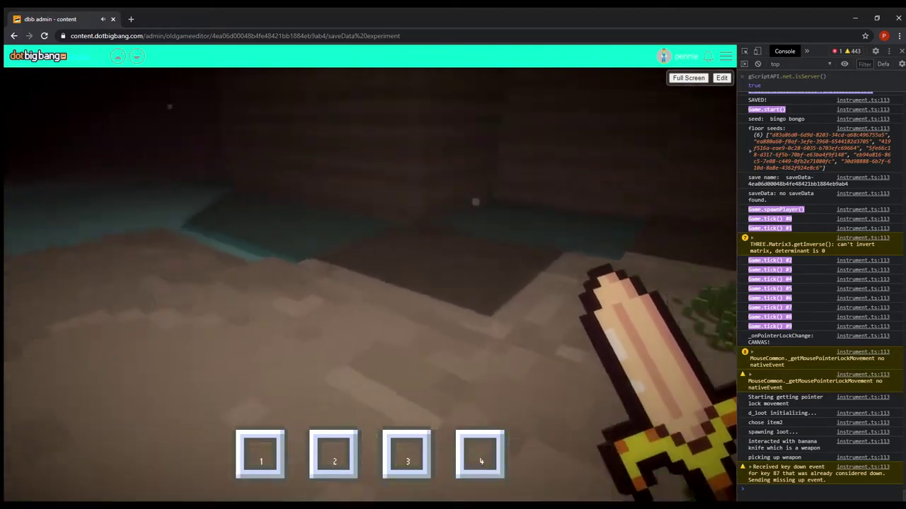
{"action": "key", "text": "w"}
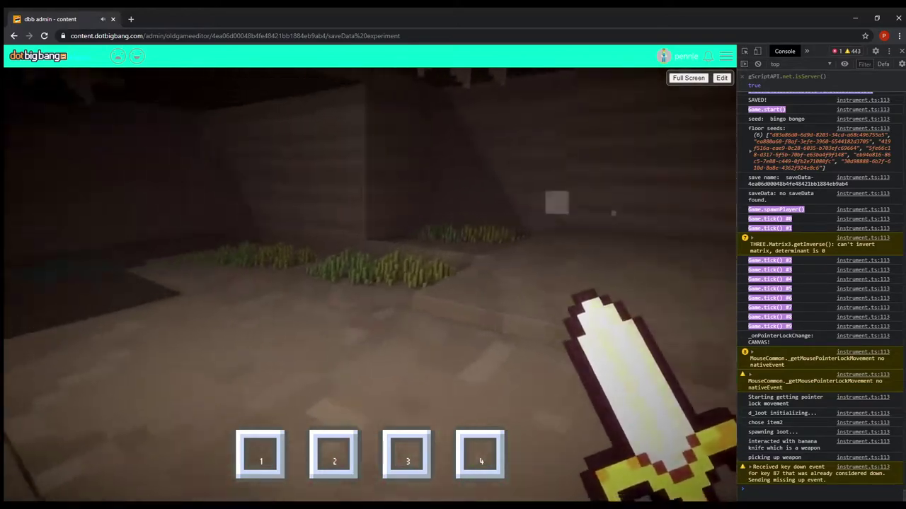
{"action": "key", "text": "Escape"}
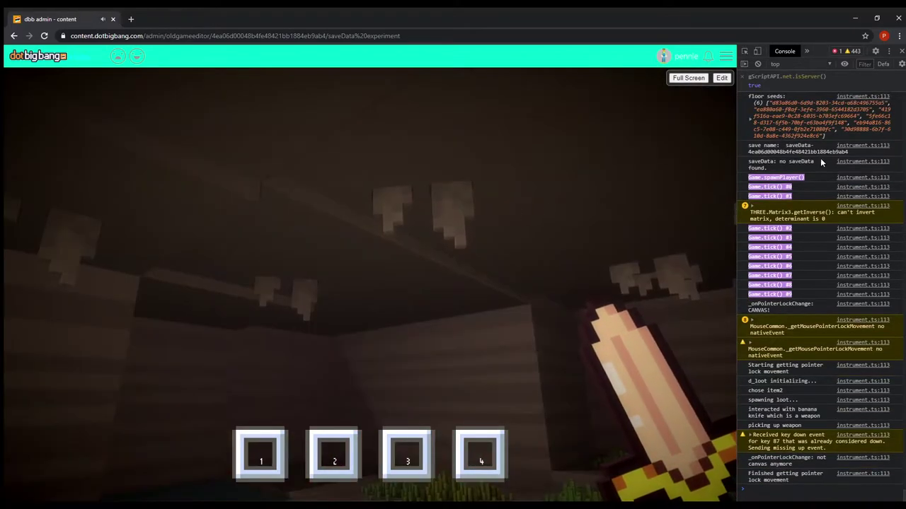